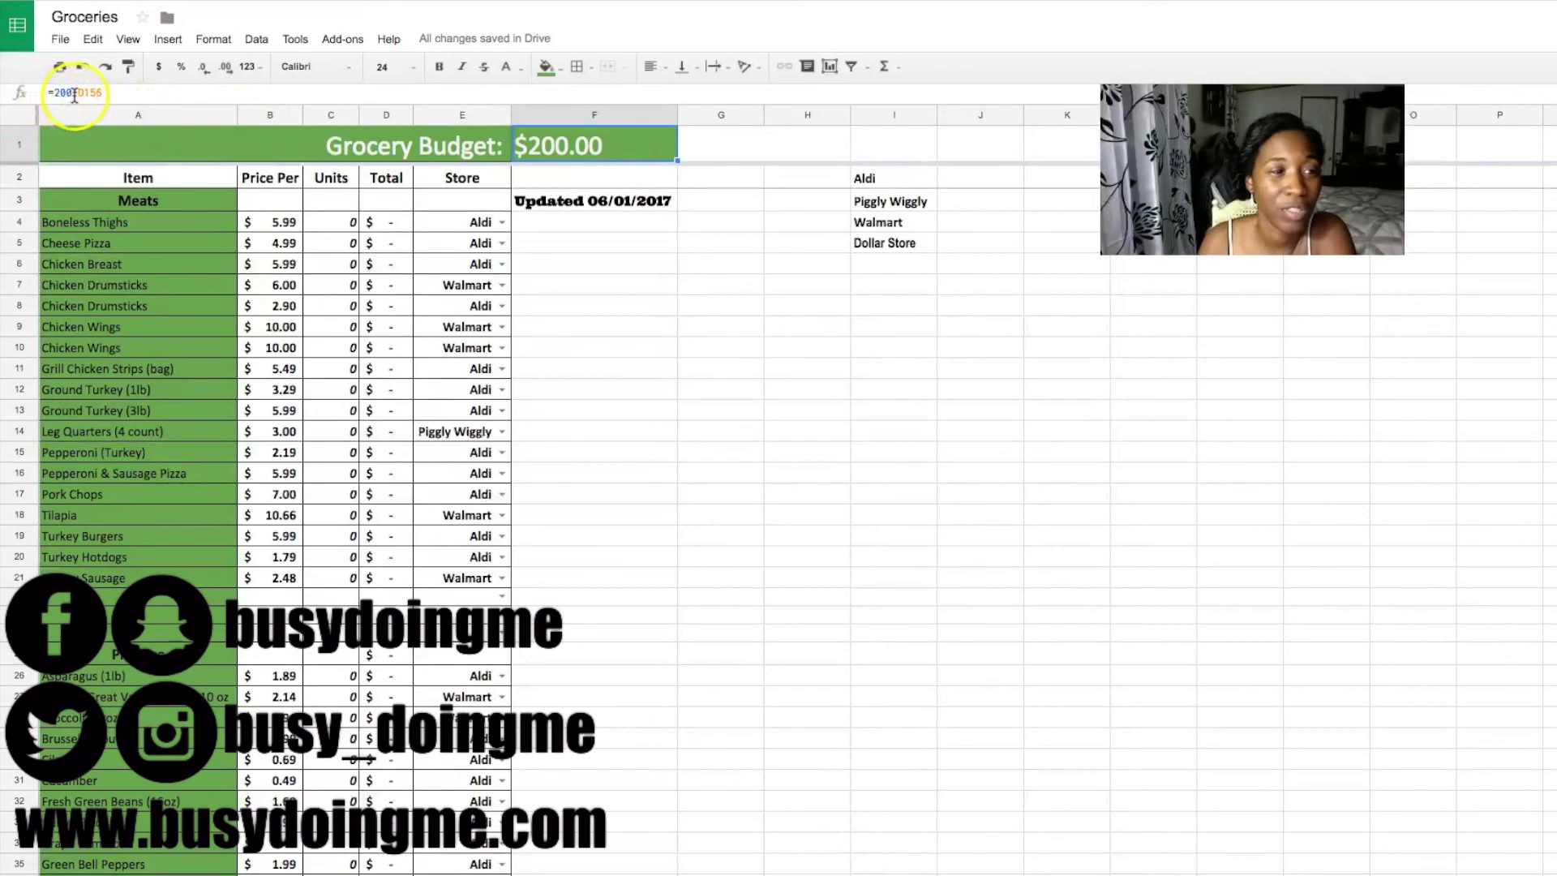
- Look through the grocery list's Meats and Produce sections, including each item's price, units, total and store
{"action": "scroll", "coordinate": [421, 667], "scroll_direction": "down", "scroll_amount": 20}
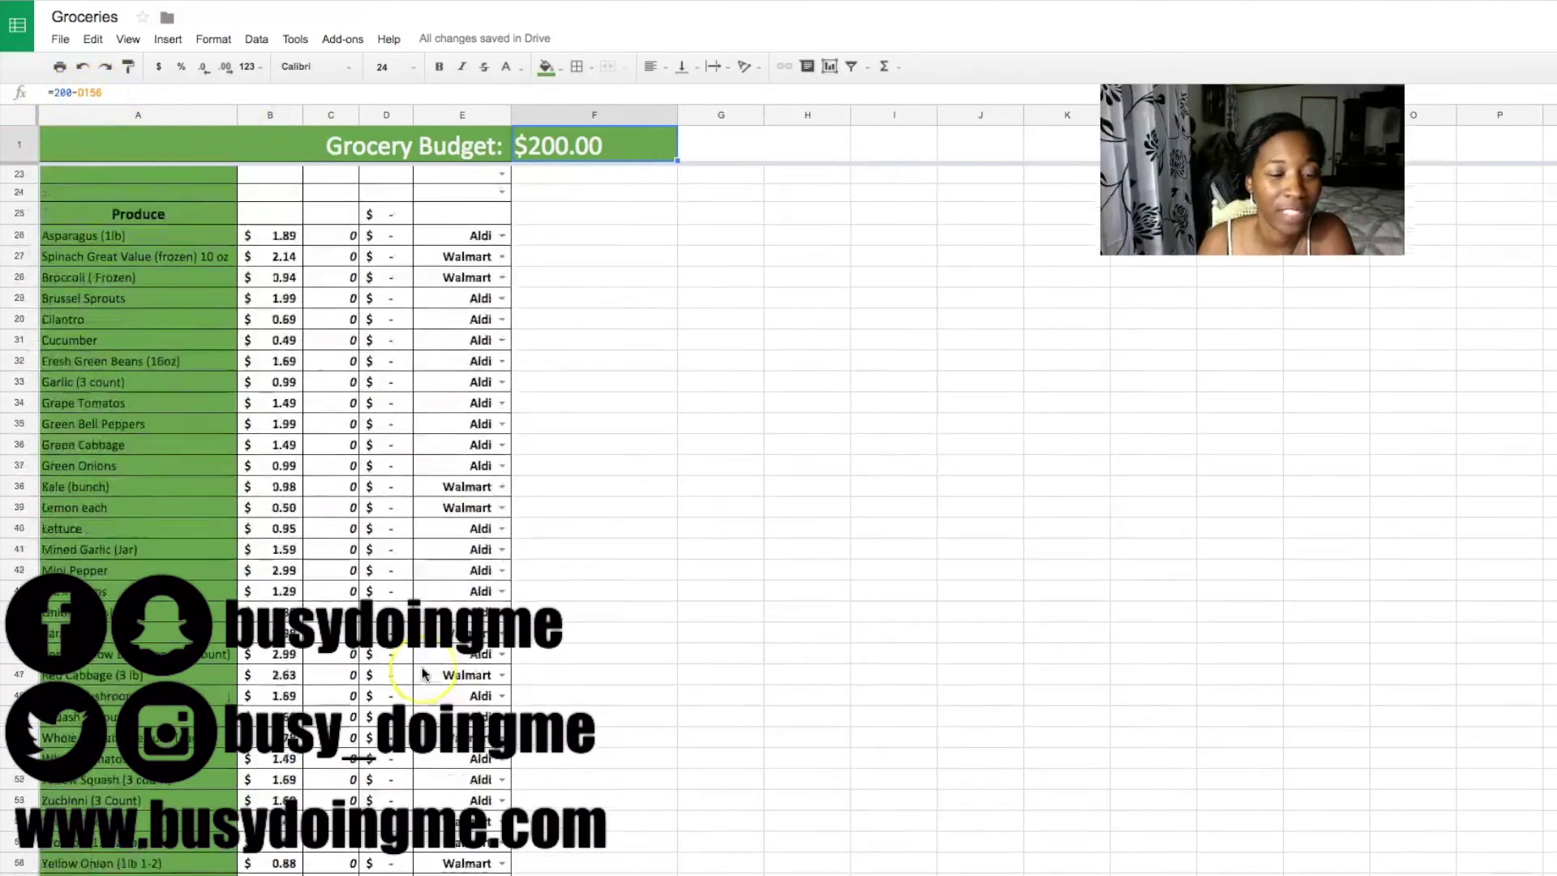
{"action": "scroll", "coordinate": [422, 667], "scroll_direction": "down", "scroll_amount": 1}
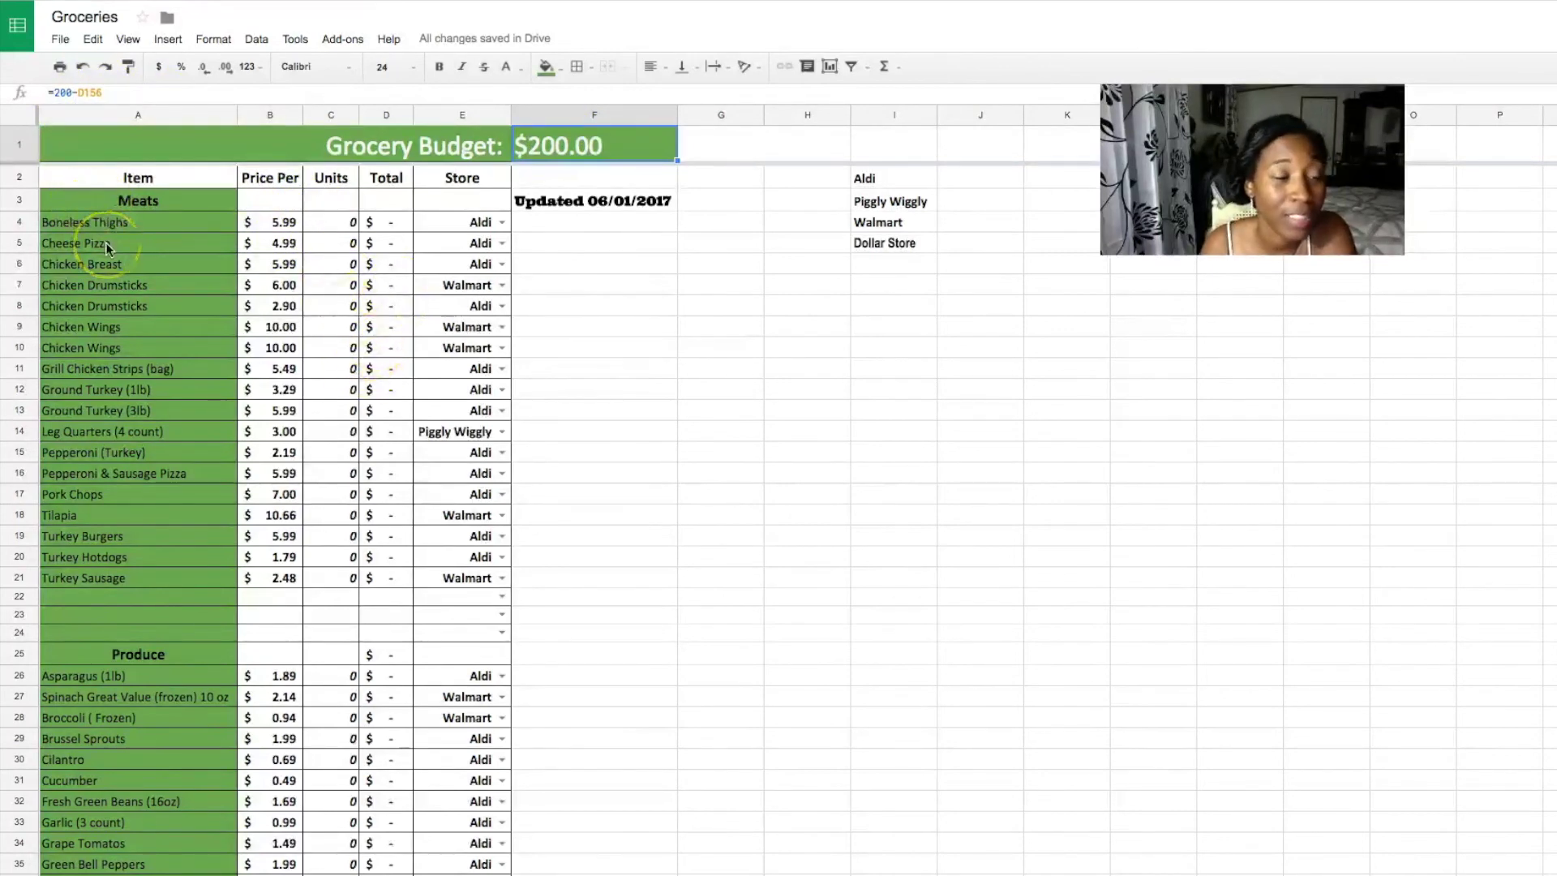
{"action": "scroll", "coordinate": [105, 242], "scroll_direction": "down", "scroll_amount": 4}
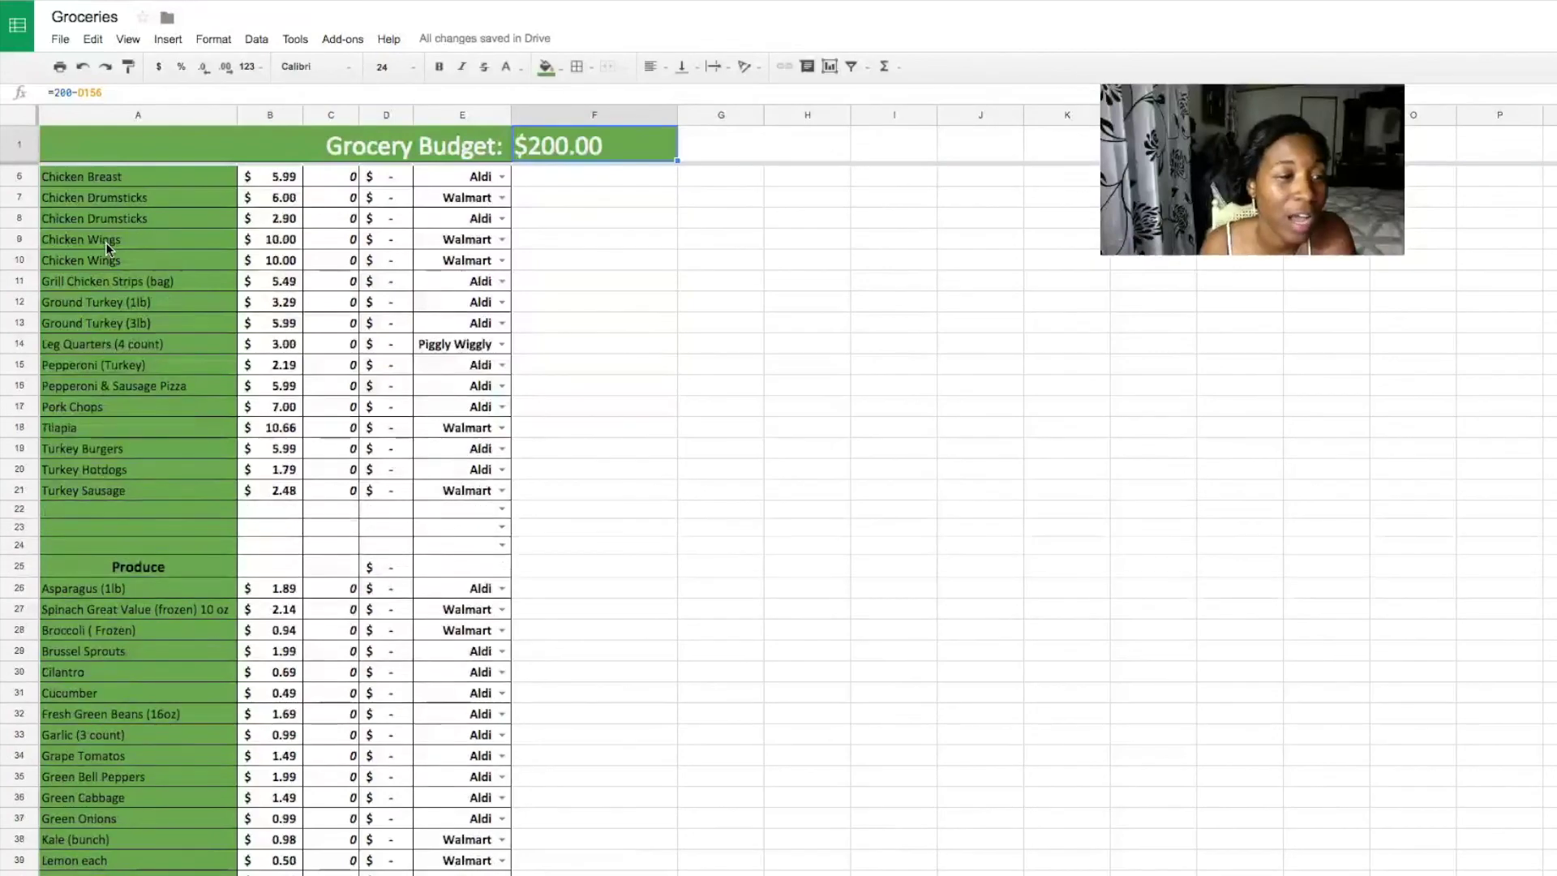
{"action": "scroll", "coordinate": [106, 241], "scroll_direction": "down", "scroll_amount": 7}
{"action": "scroll", "coordinate": [105, 242], "scroll_direction": "down", "scroll_amount": 1}
{"action": "scroll", "coordinate": [106, 242], "scroll_direction": "up", "scroll_amount": 5}
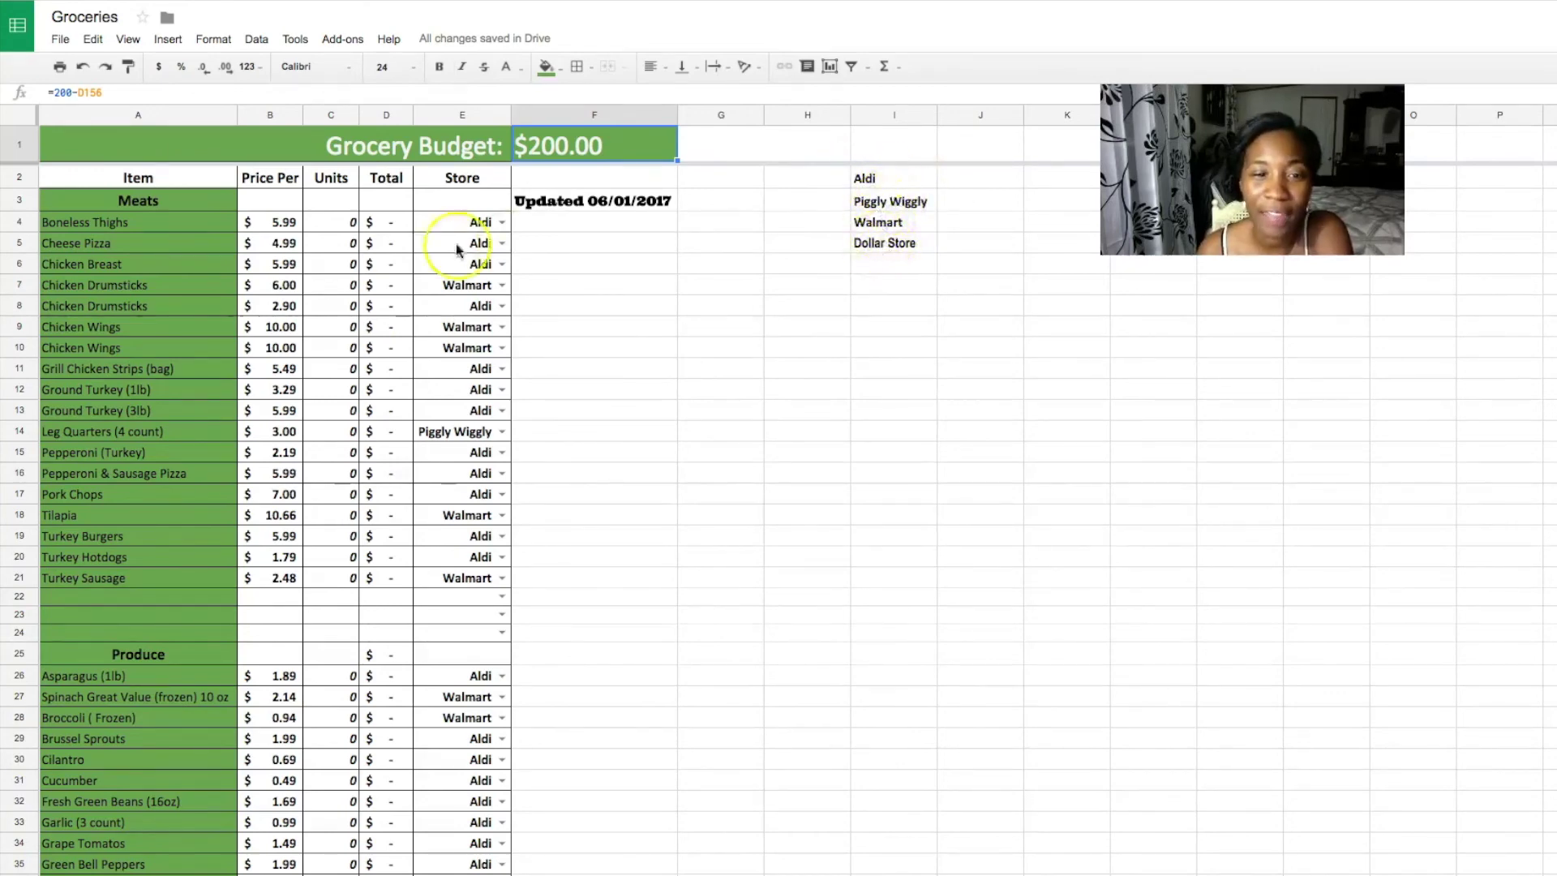
- Review the store options offered for Boneless Thighs and the list of store names in column I
{"action": "left_click", "coordinate": [502, 222]}
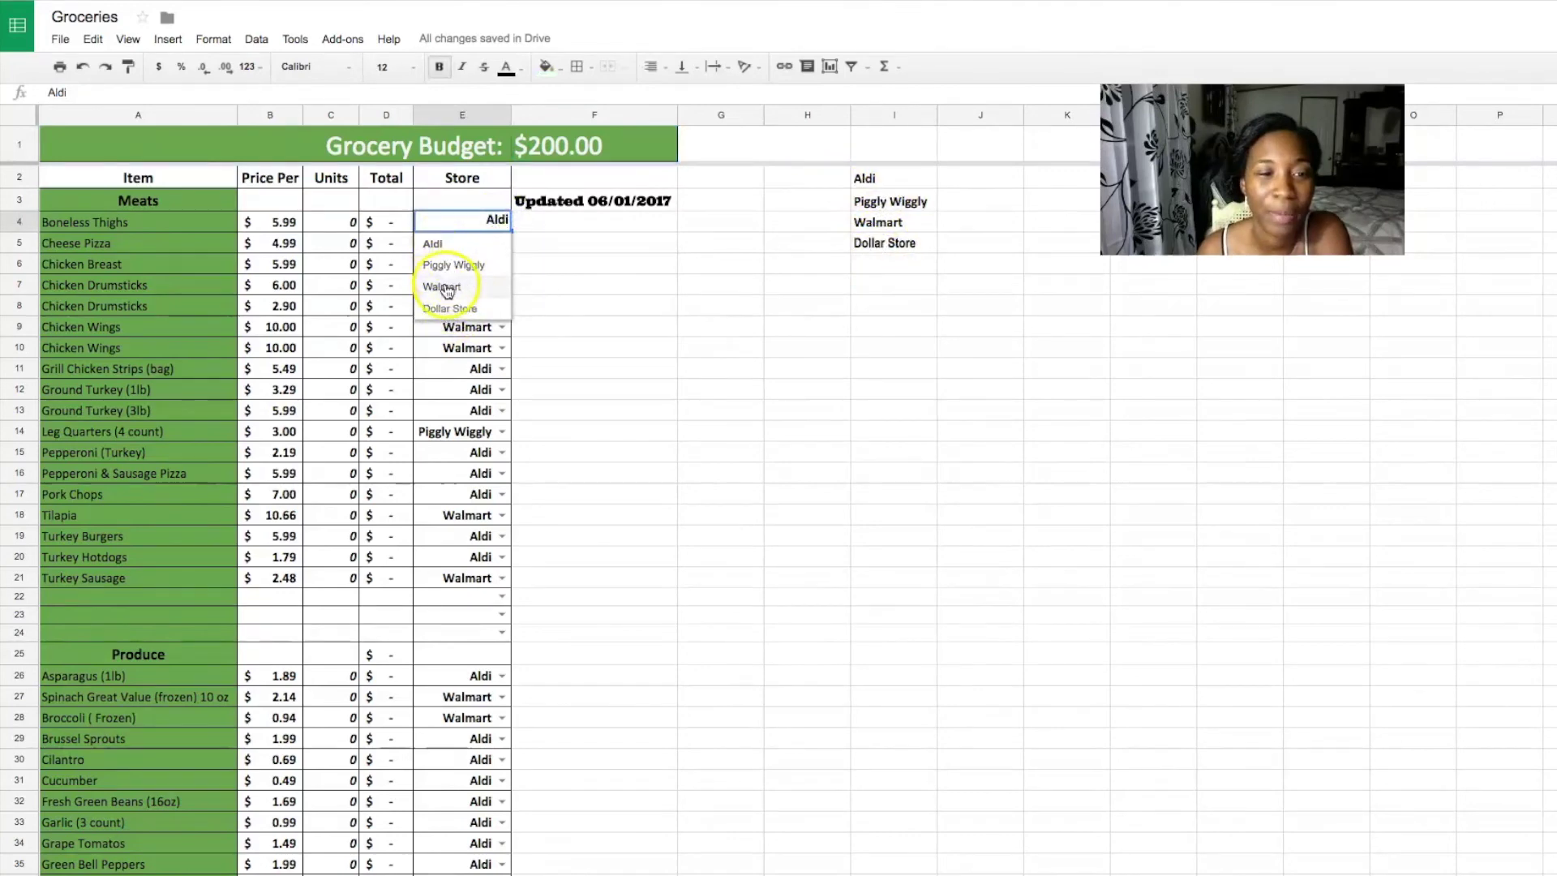
{"action": "left_click", "coordinate": [280, 226]}
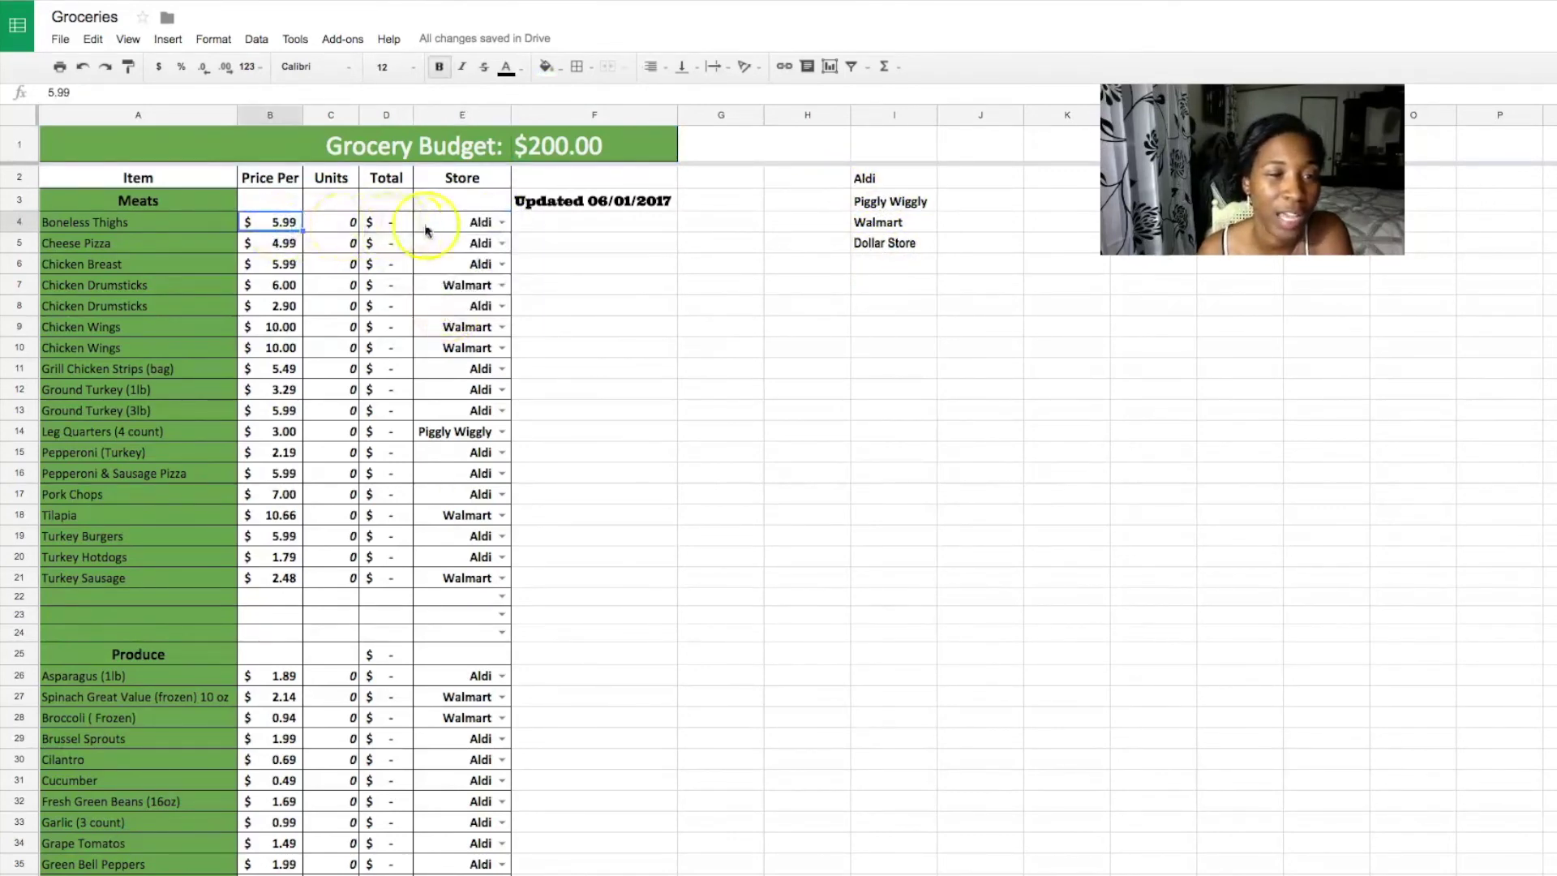
{"action": "left_click", "coordinate": [500, 222]}
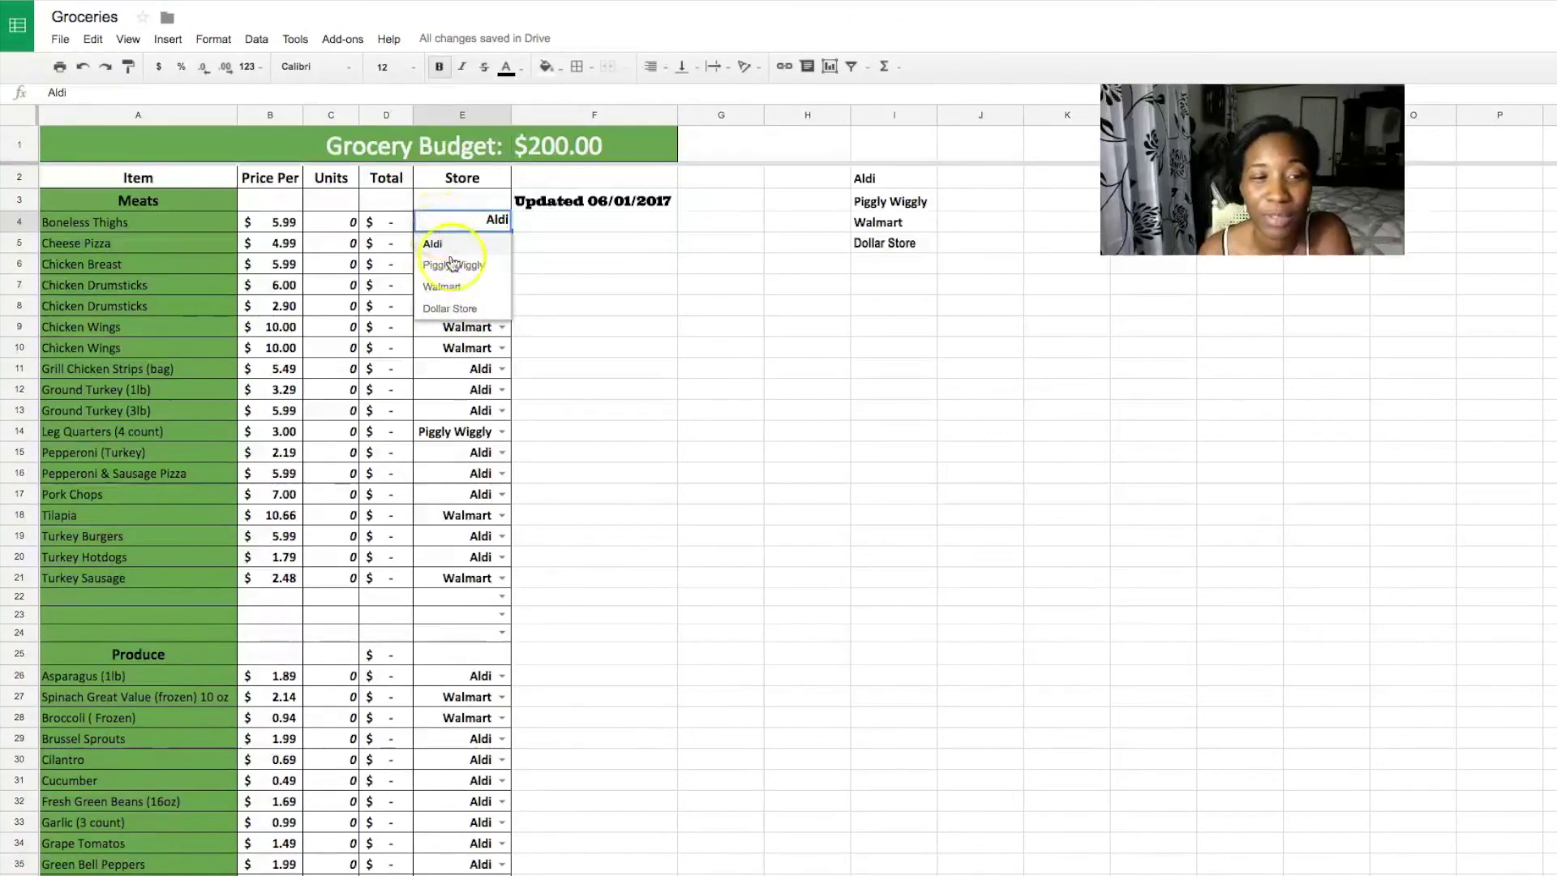
{"action": "left_click", "coordinate": [553, 223]}
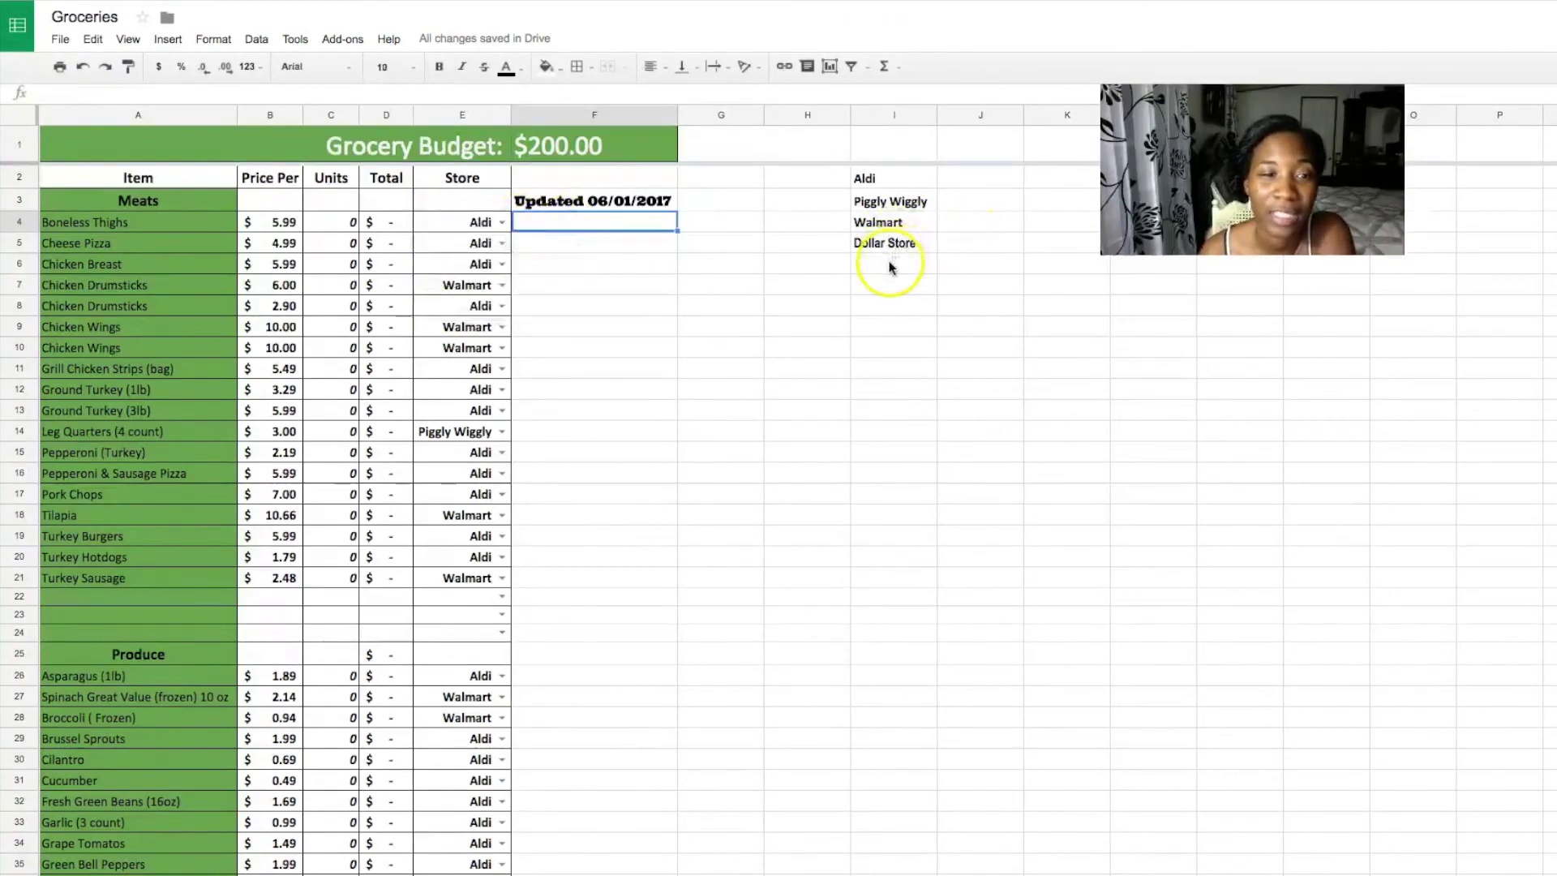
{"action": "left_click", "coordinate": [482, 222]}
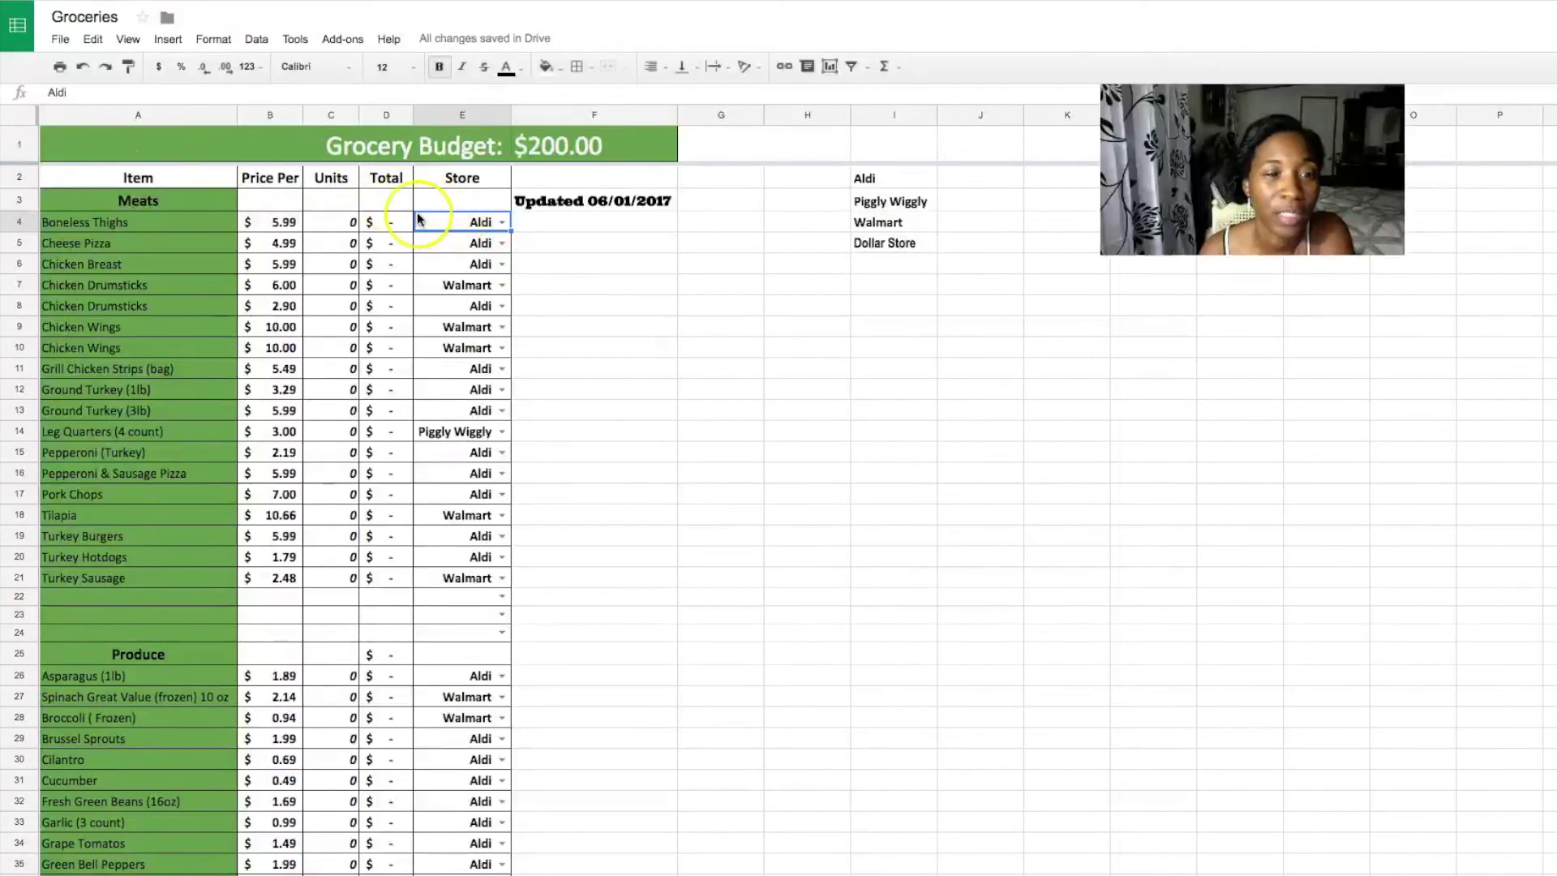
{"action": "left_click", "coordinate": [889, 243]}
{"action": "left_click", "coordinate": [889, 266]}
{"action": "left_click", "coordinate": [889, 308]}
{"action": "left_click", "coordinate": [891, 326]}
{"action": "left_click", "coordinate": [892, 347]}
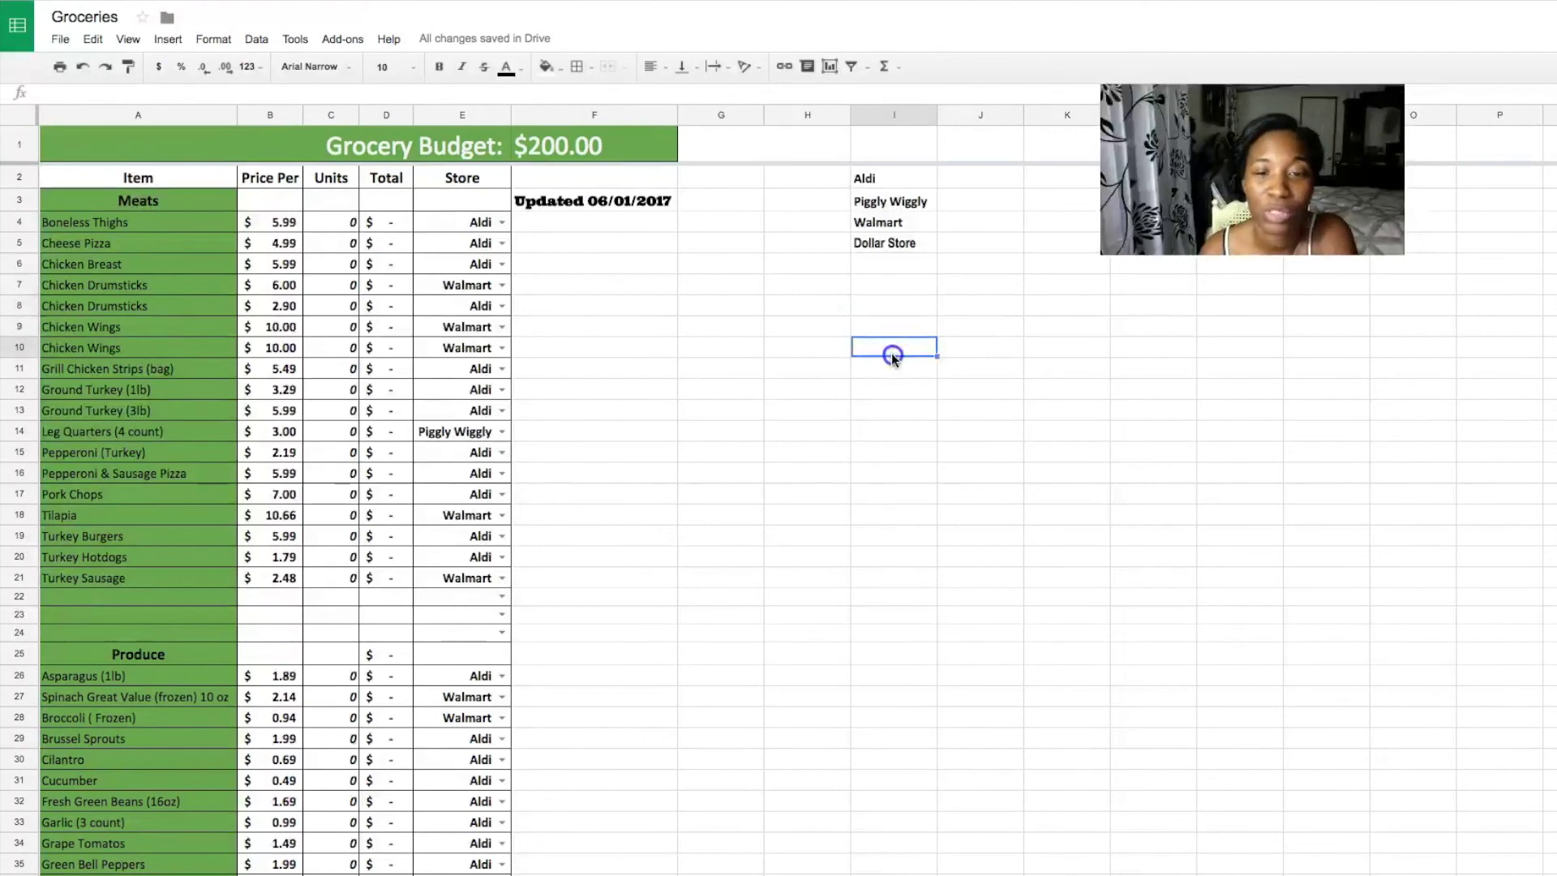
- Add Publix to the store list in cell I6 and check the store options for Boneless Thighs
{"action": "left_click", "coordinate": [891, 263]}
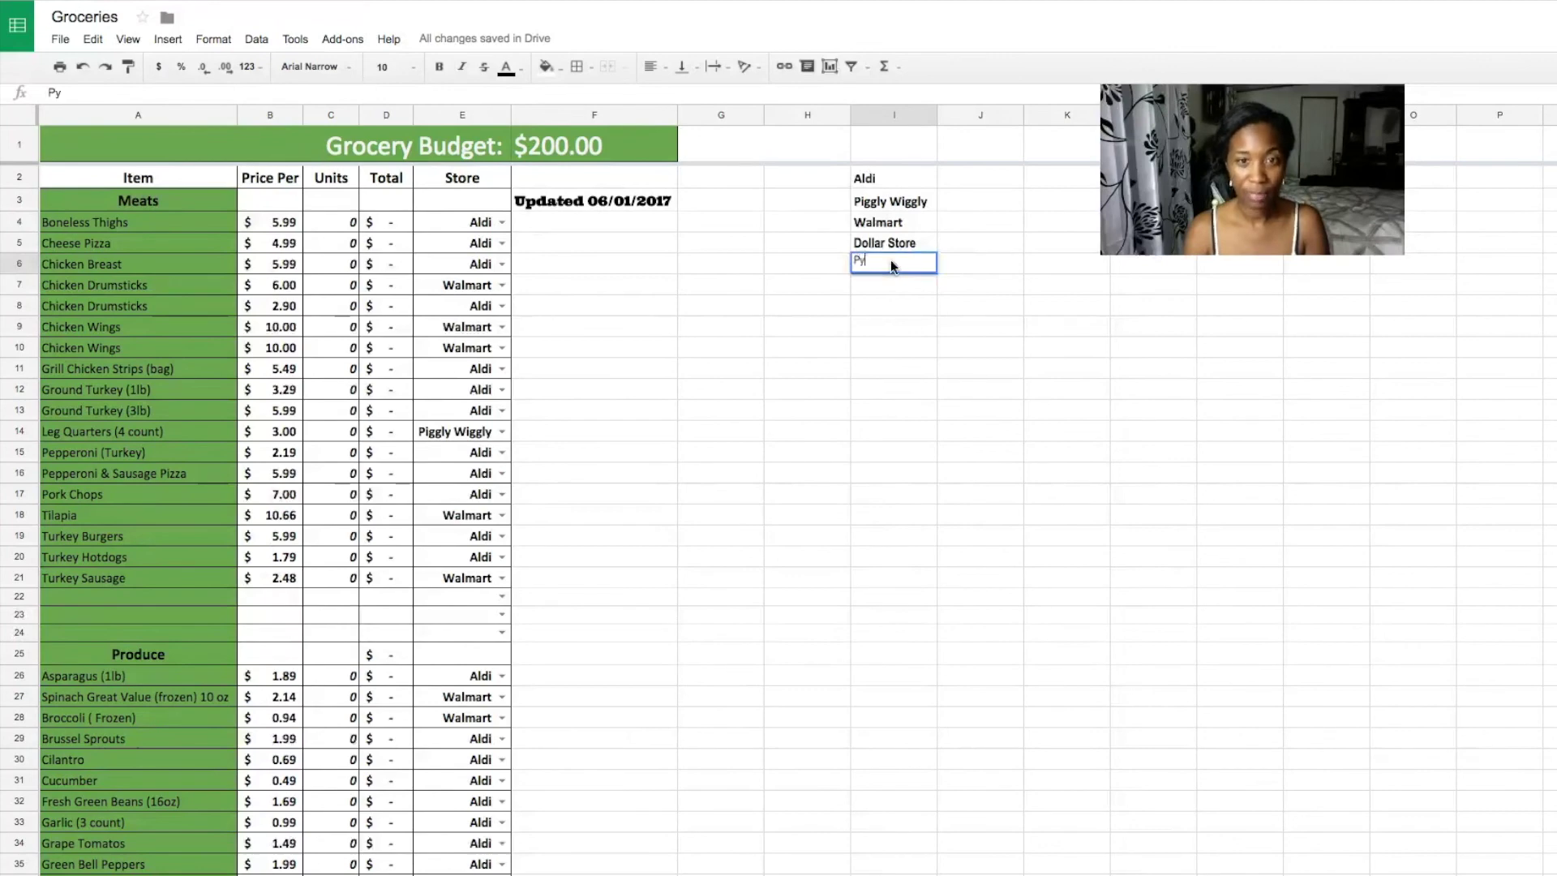
{"action": "type", "text": "Publ"}
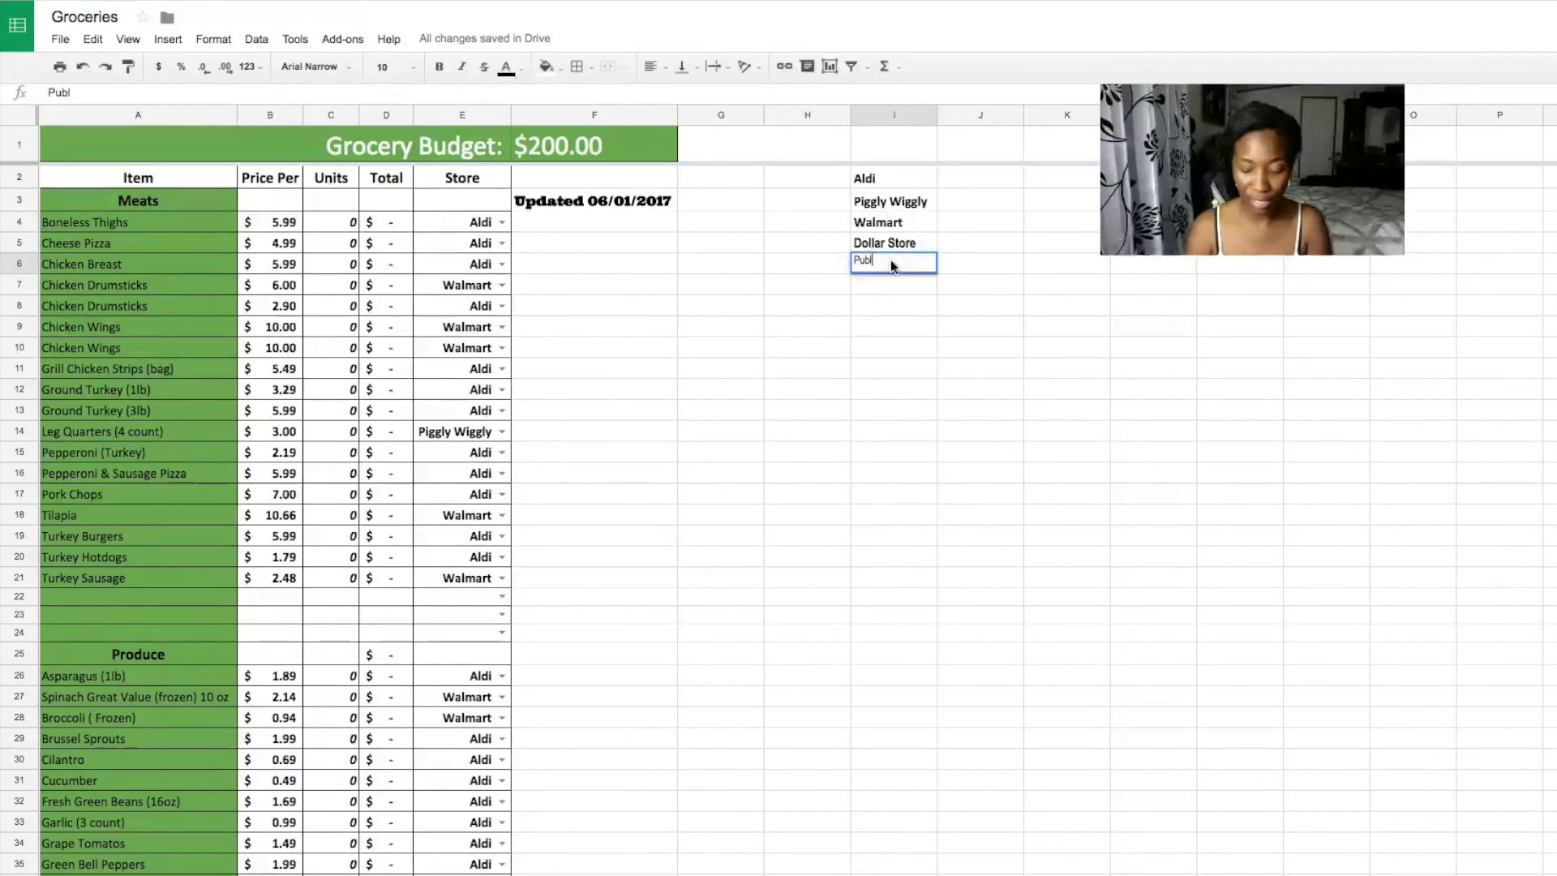
{"action": "type", "text": "ix"}
{"action": "left_click", "coordinate": [931, 305]}
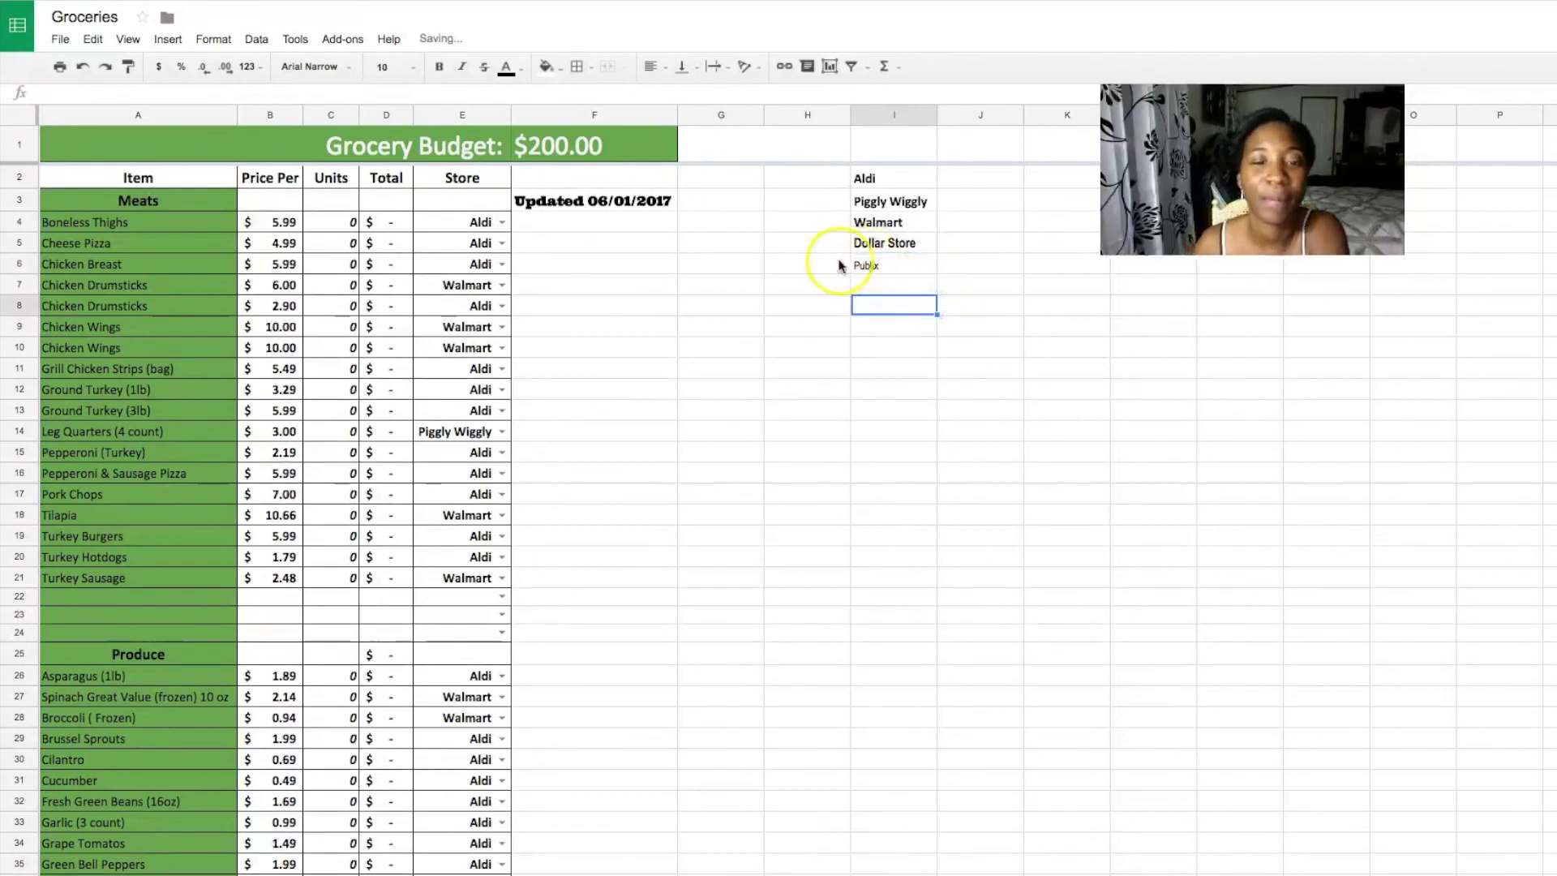
{"action": "left_click", "coordinate": [502, 222]}
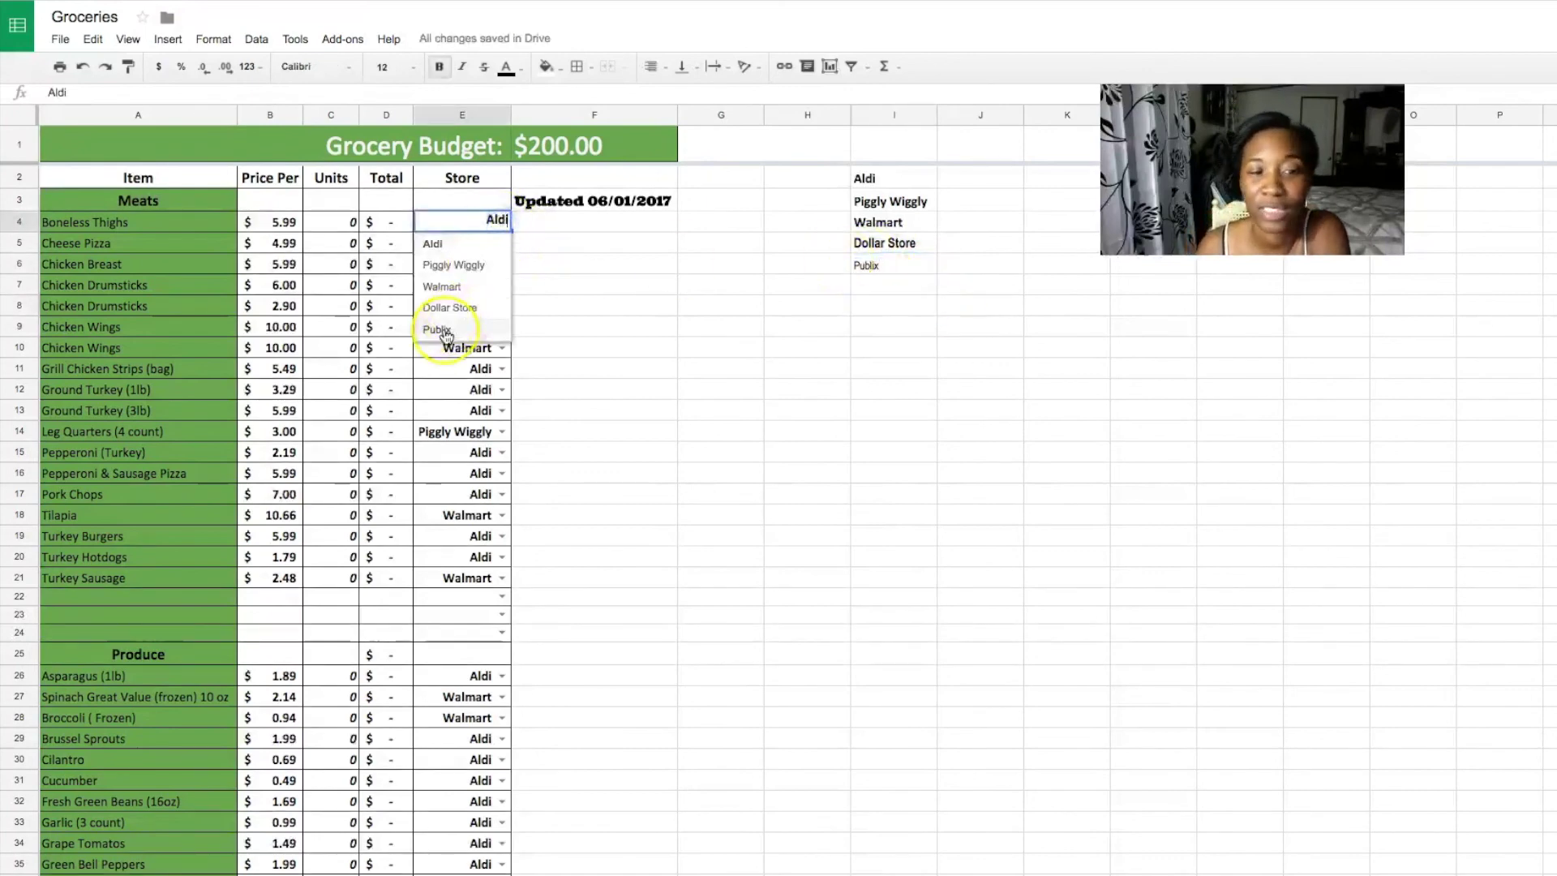
- Delete Publix from the store list in column I and recheck the store options for Boneless Thighs
{"action": "left_click", "coordinate": [873, 262]}
{"action": "key", "text": "Delete"}
{"action": "left_click", "coordinate": [502, 222]}
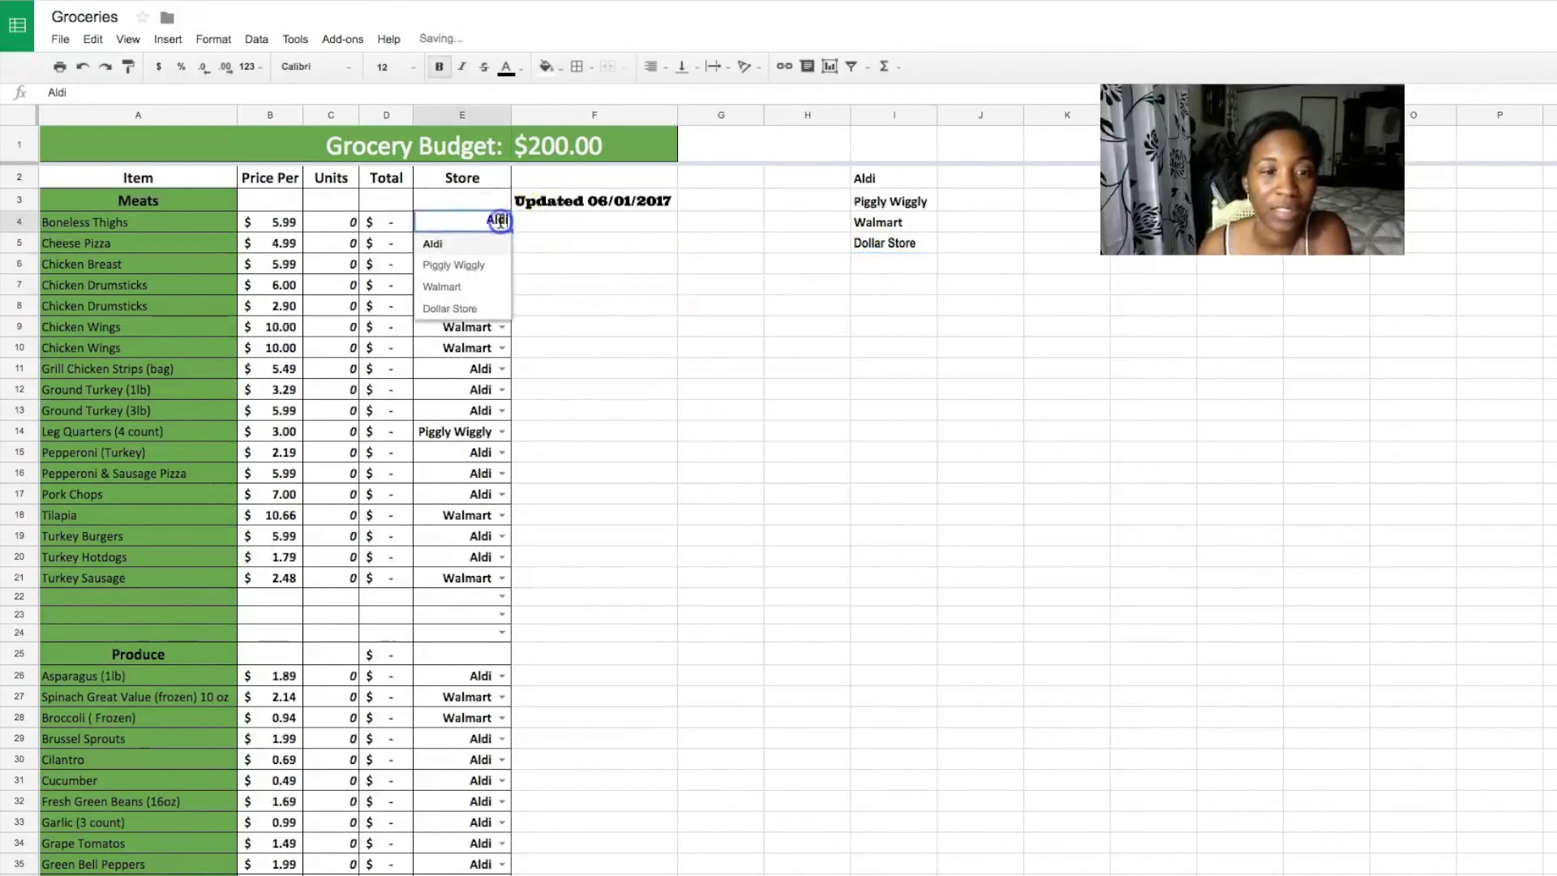
{"action": "left_click", "coordinate": [601, 267]}
{"action": "left_click", "coordinate": [502, 222]}
- Inspect the SubTotal and Tax formulas at the end of the grocery list
{"action": "scroll", "coordinate": [465, 266], "scroll_direction": "down", "scroll_amount": 3}
{"action": "scroll", "coordinate": [312, 333], "scroll_direction": "down", "scroll_amount": 20}
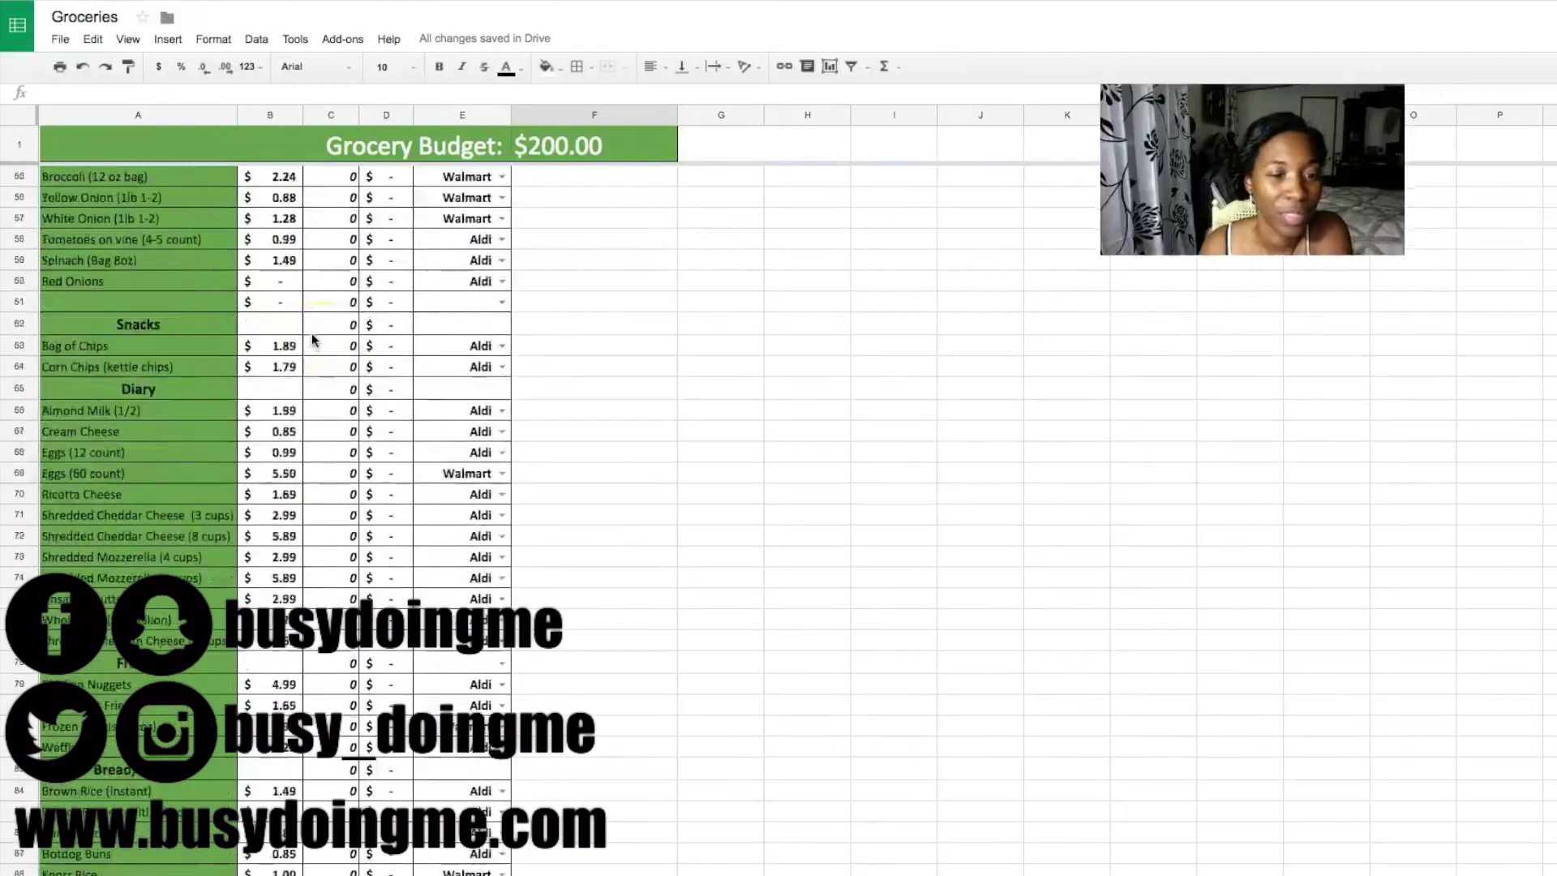
{"action": "scroll", "coordinate": [312, 334], "scroll_direction": "down", "scroll_amount": 19}
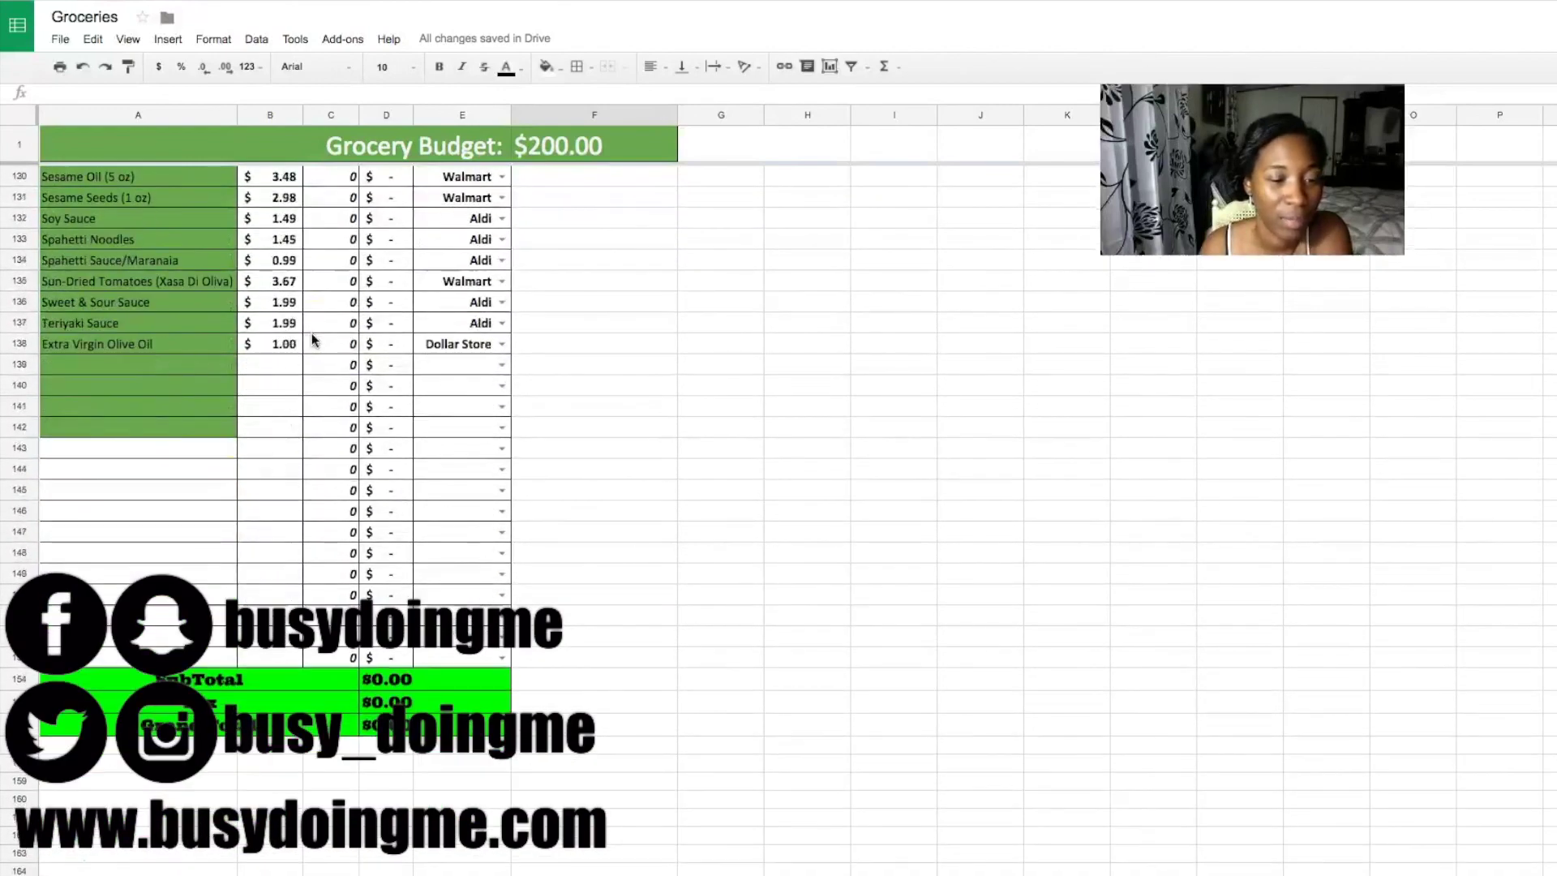
{"action": "left_click", "coordinate": [385, 682]}
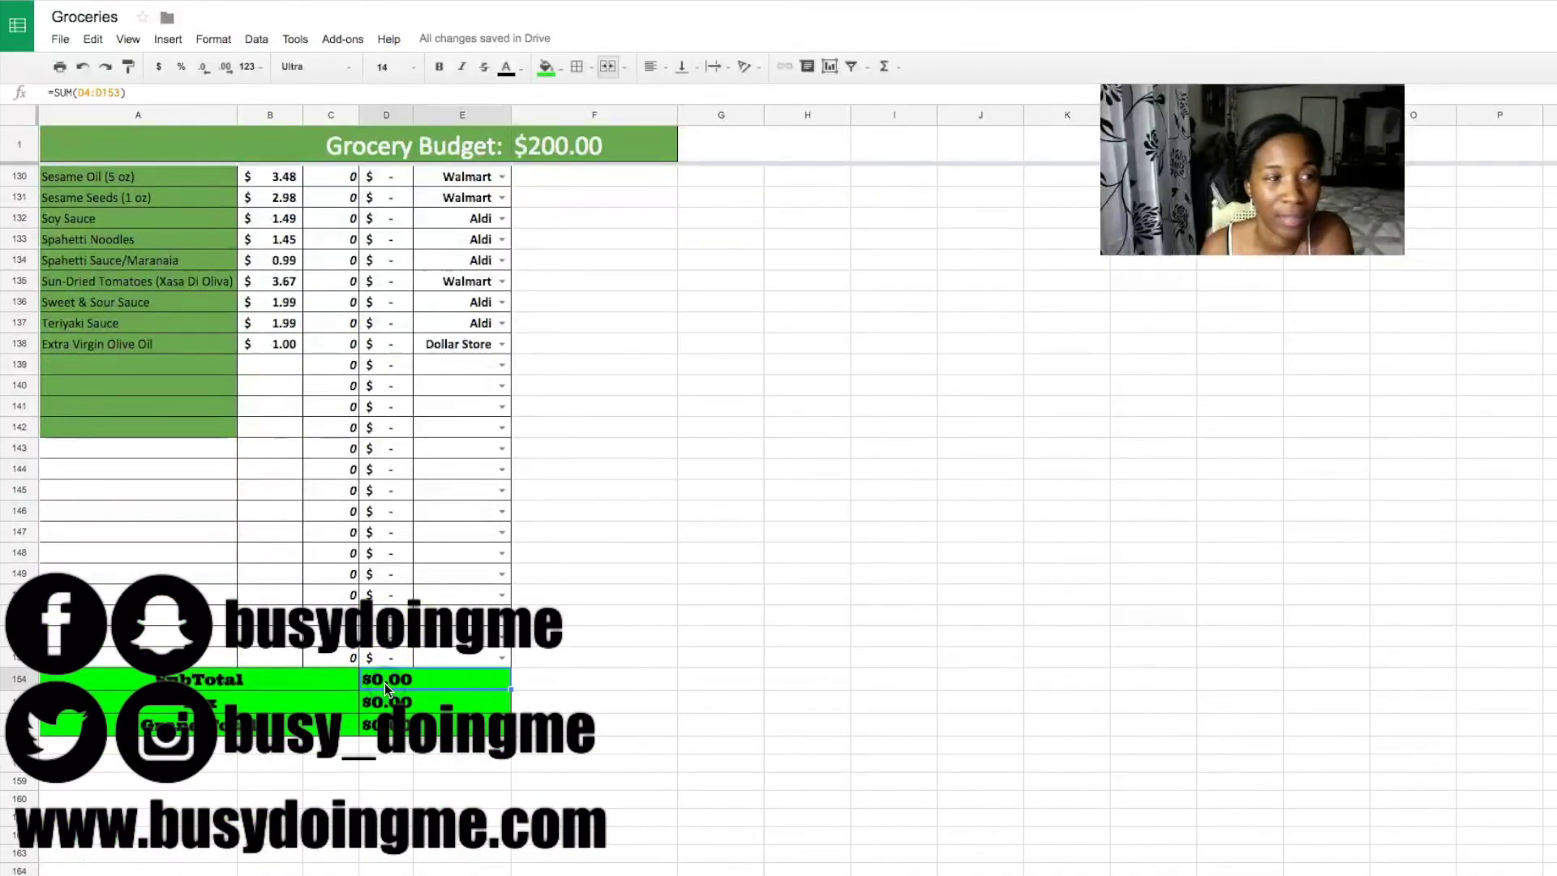
{"action": "left_click", "coordinate": [388, 700]}
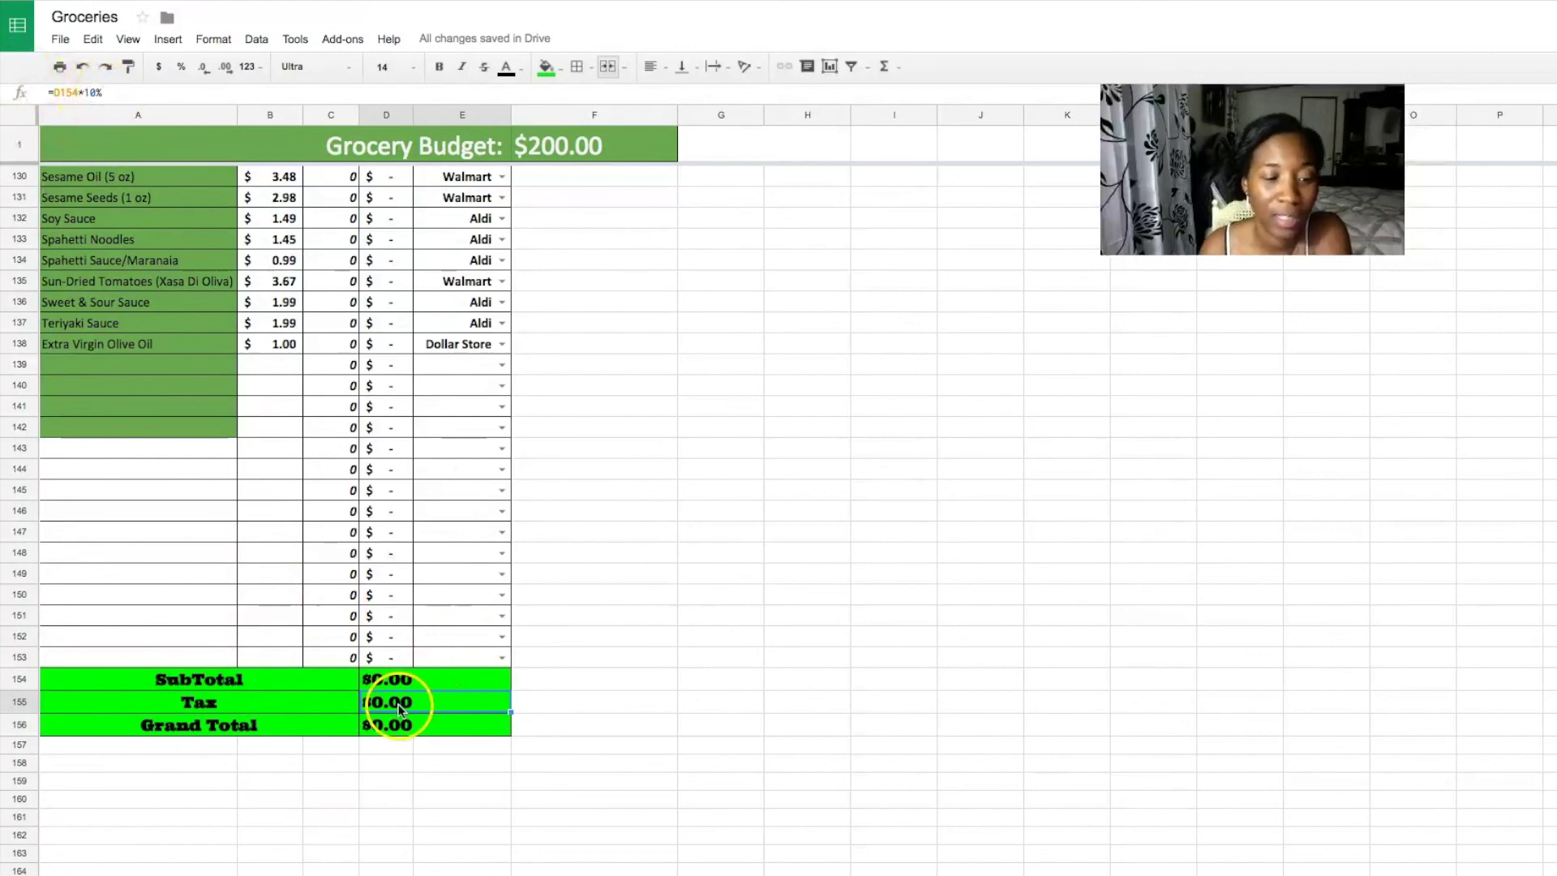
- Set the units of Extra Virgin Olive Oil to 1
{"action": "left_click", "coordinate": [336, 346]}
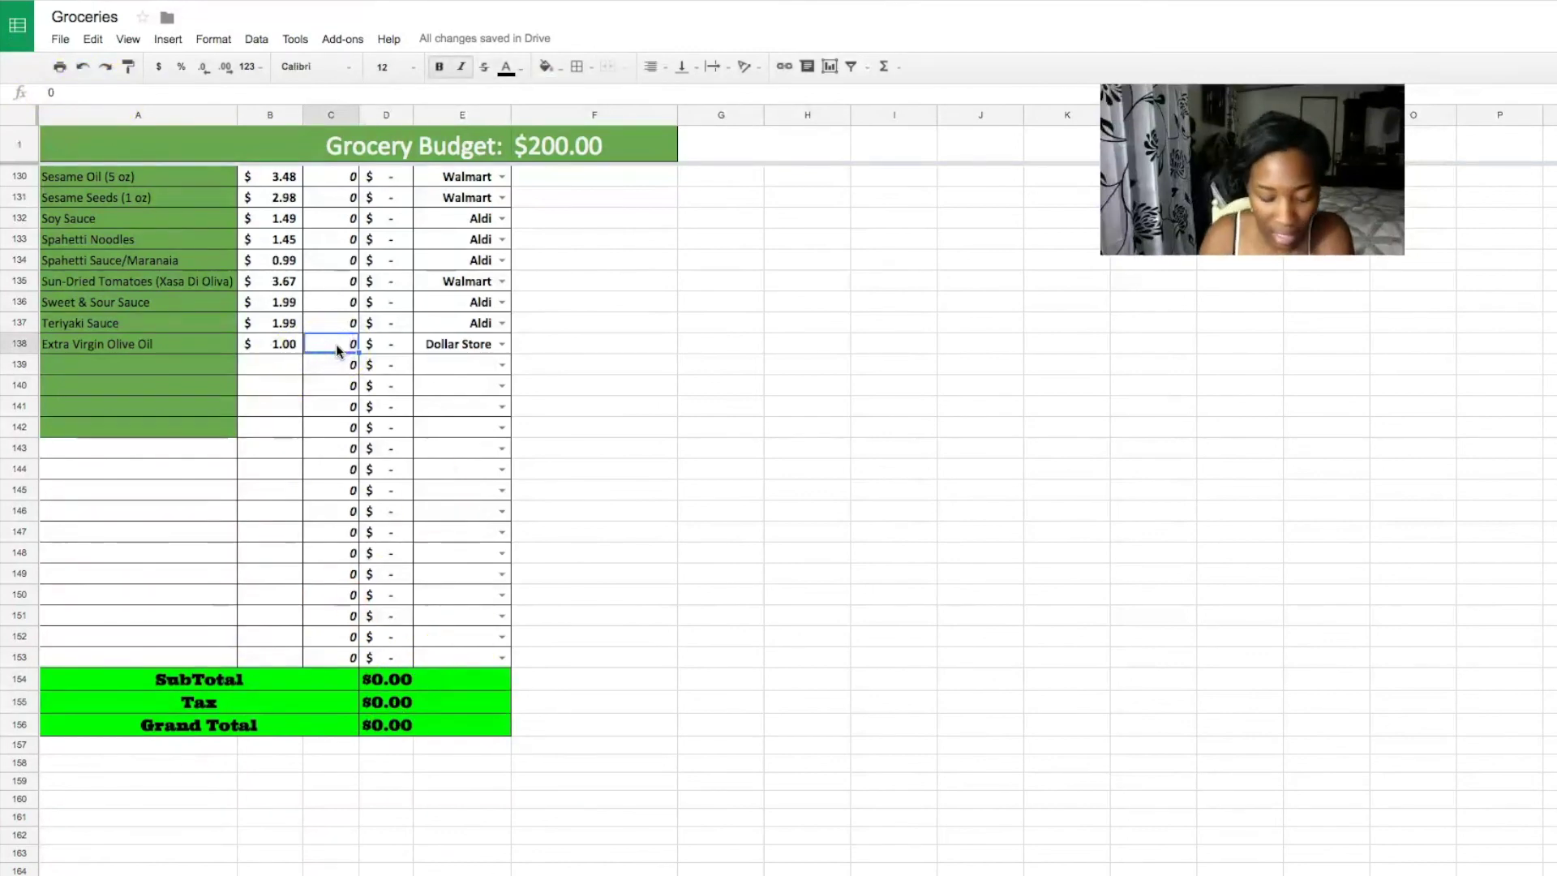
{"action": "type", "text": "1"}
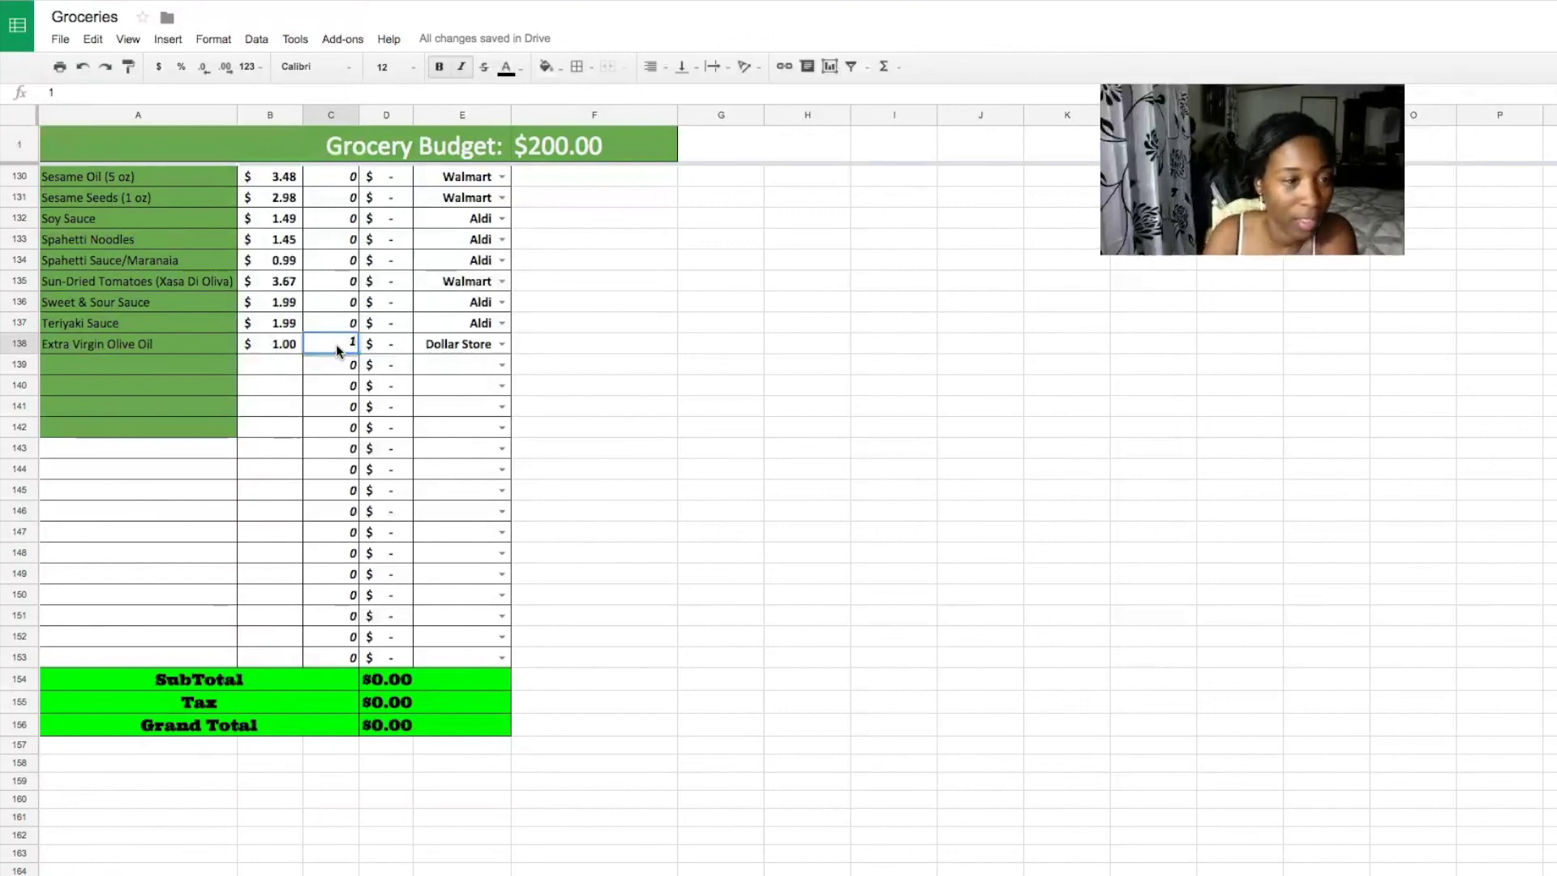
{"action": "key", "text": "Tab"}
{"action": "left_click", "coordinate": [405, 764]}
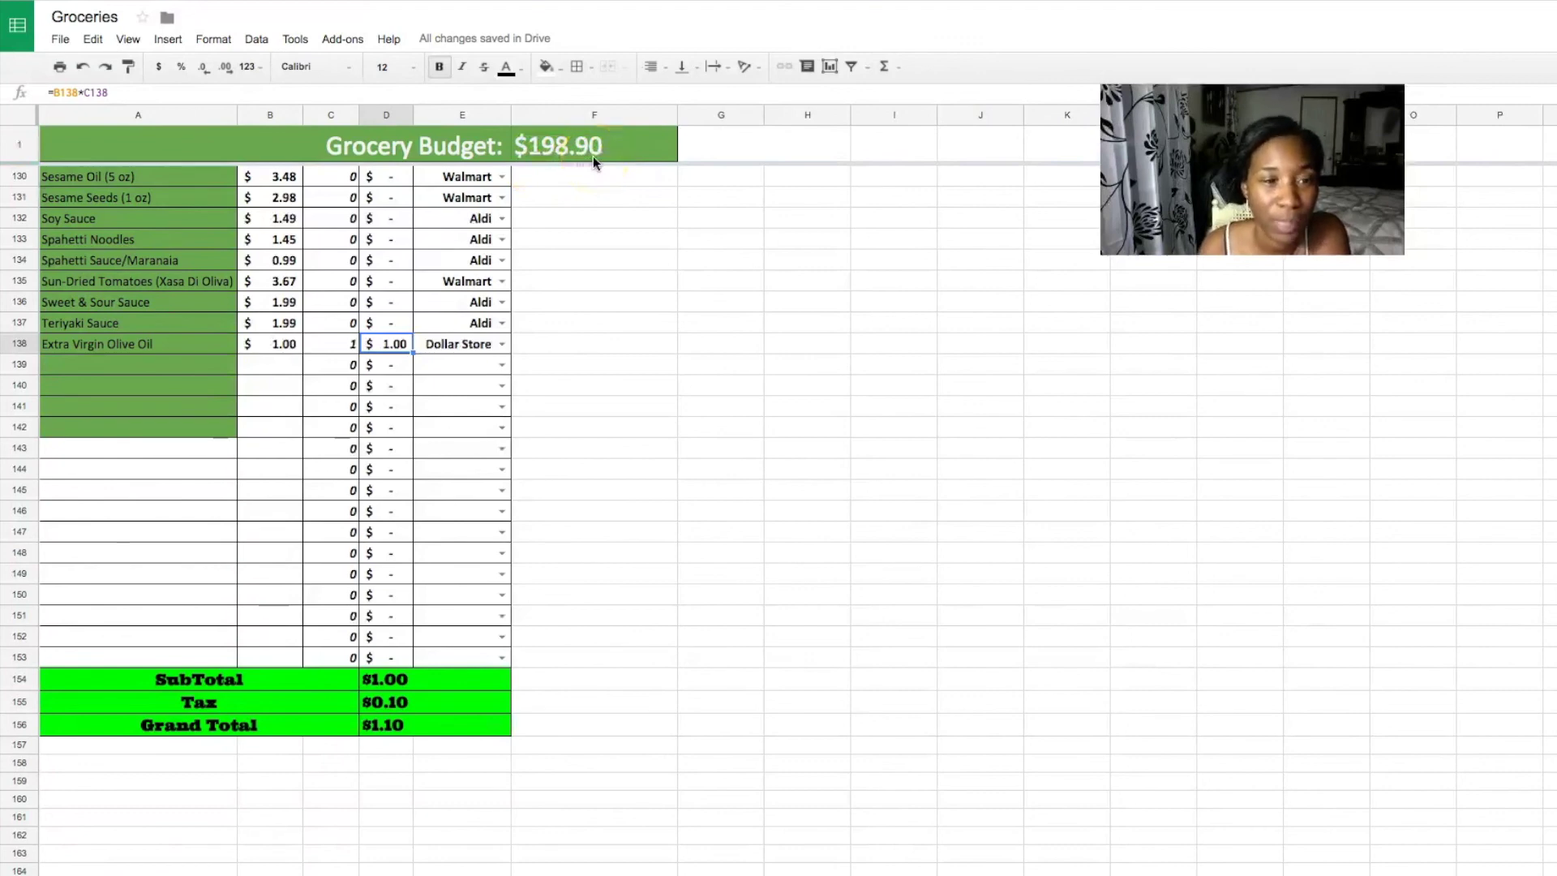
- Review the Extra Virgin Olive Oil row's item name, price, units, total formula and store options
{"action": "left_click", "coordinate": [348, 347]}
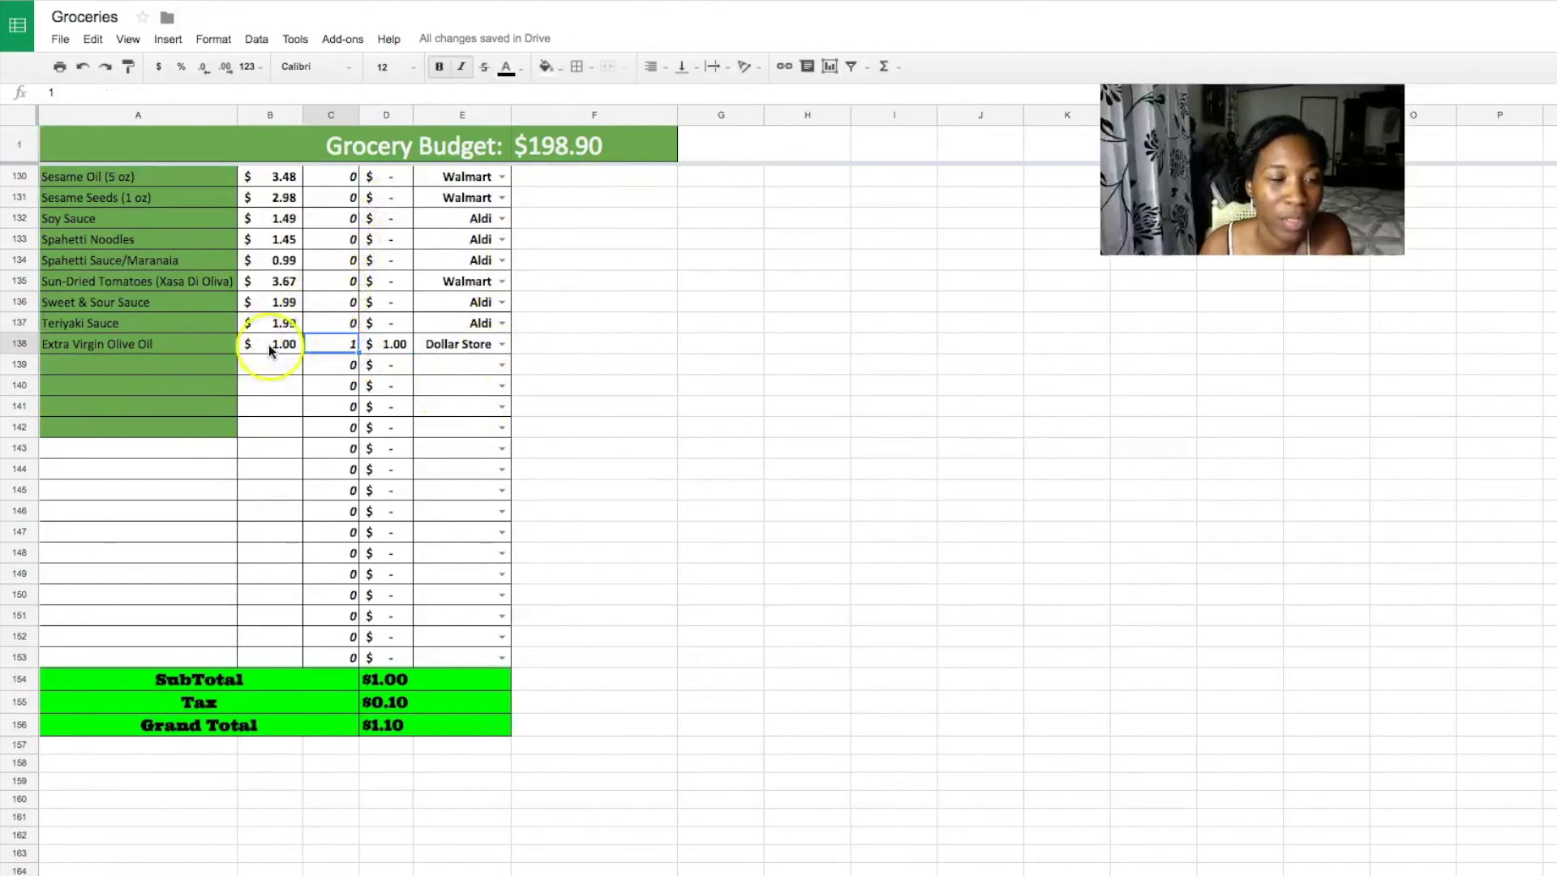
{"action": "left_click", "coordinate": [397, 345]}
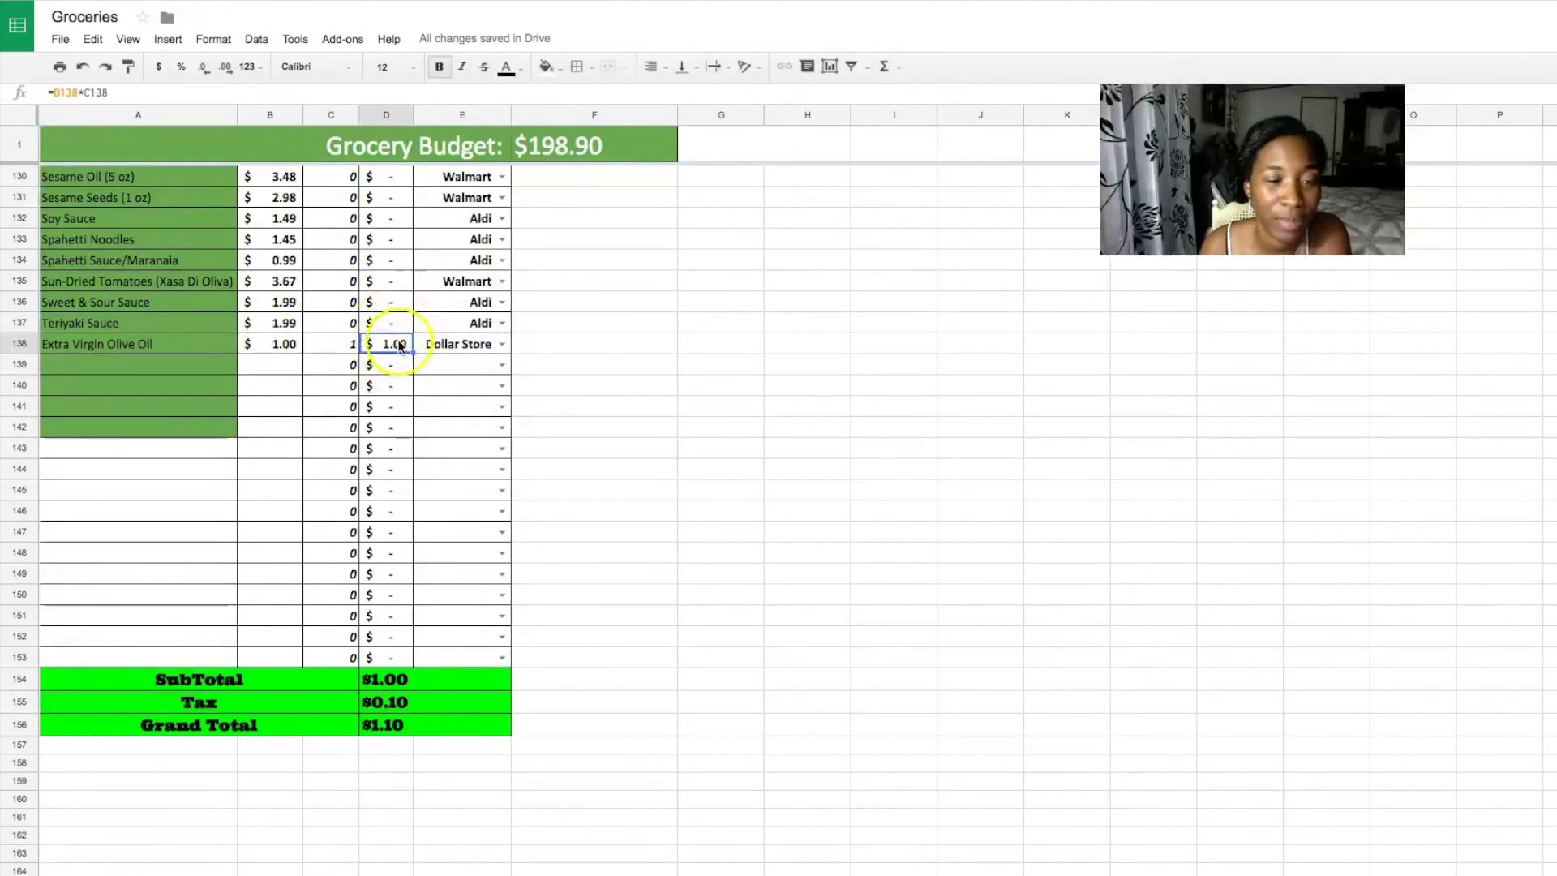
{"action": "left_click", "coordinate": [464, 344]}
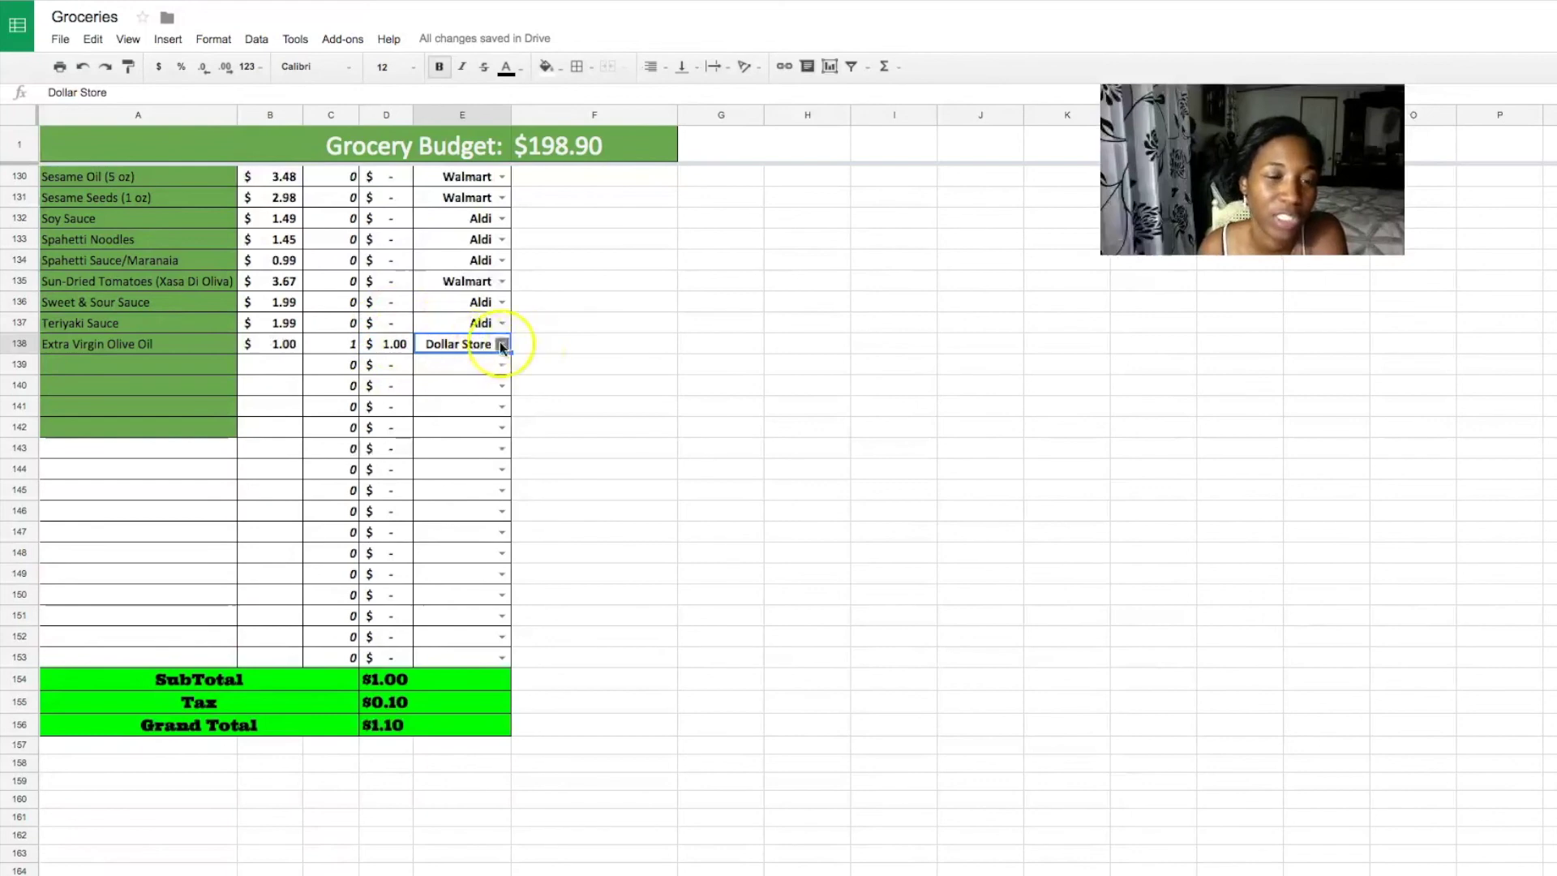
{"action": "left_click", "coordinate": [503, 344]}
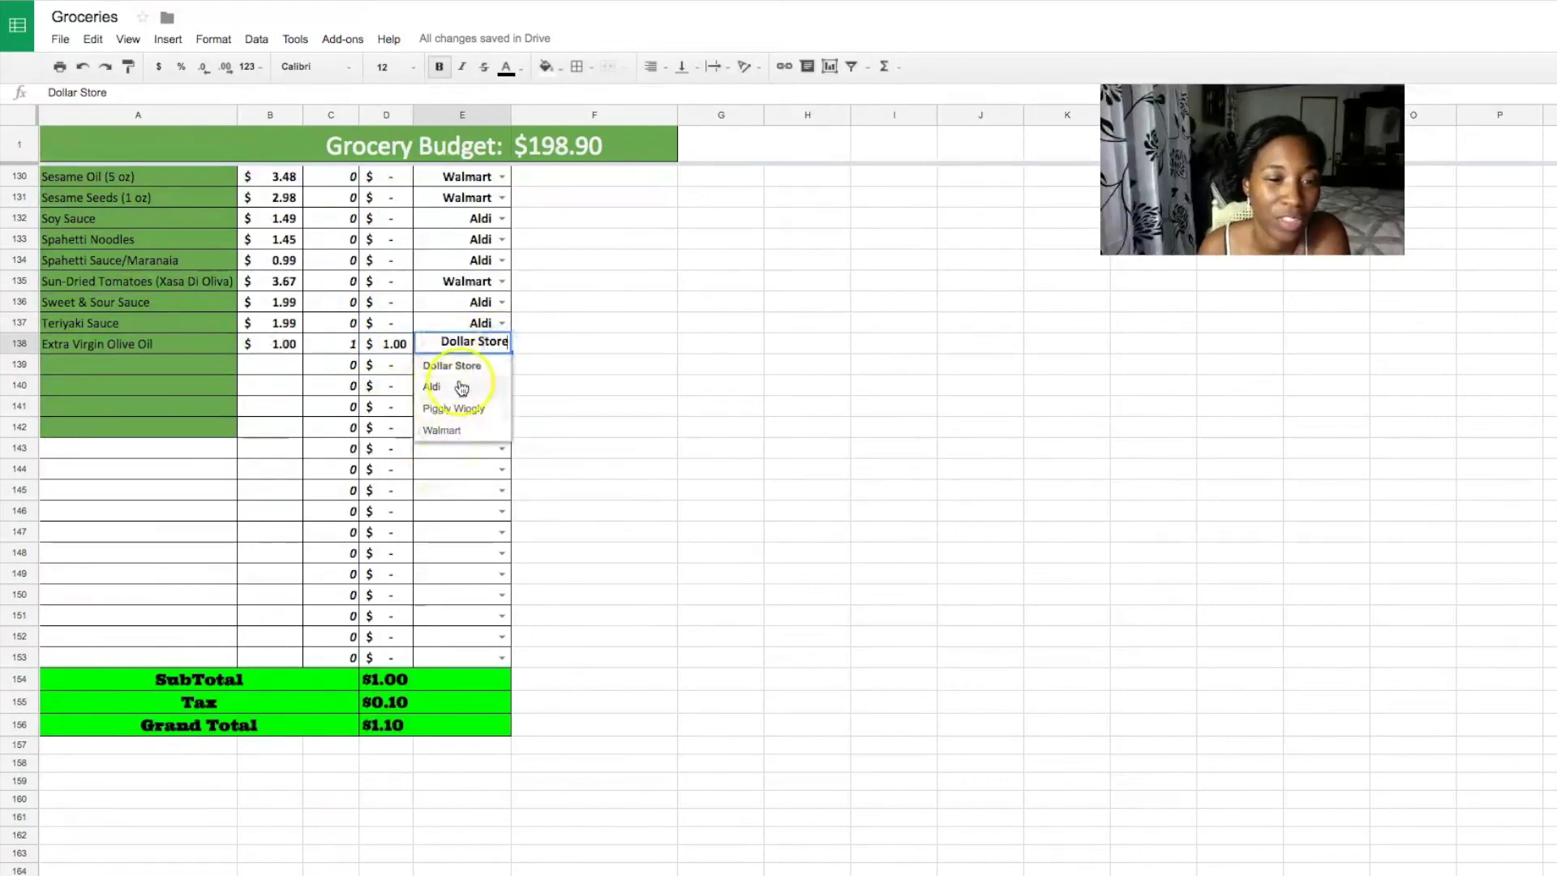
{"action": "left_click", "coordinate": [610, 343]}
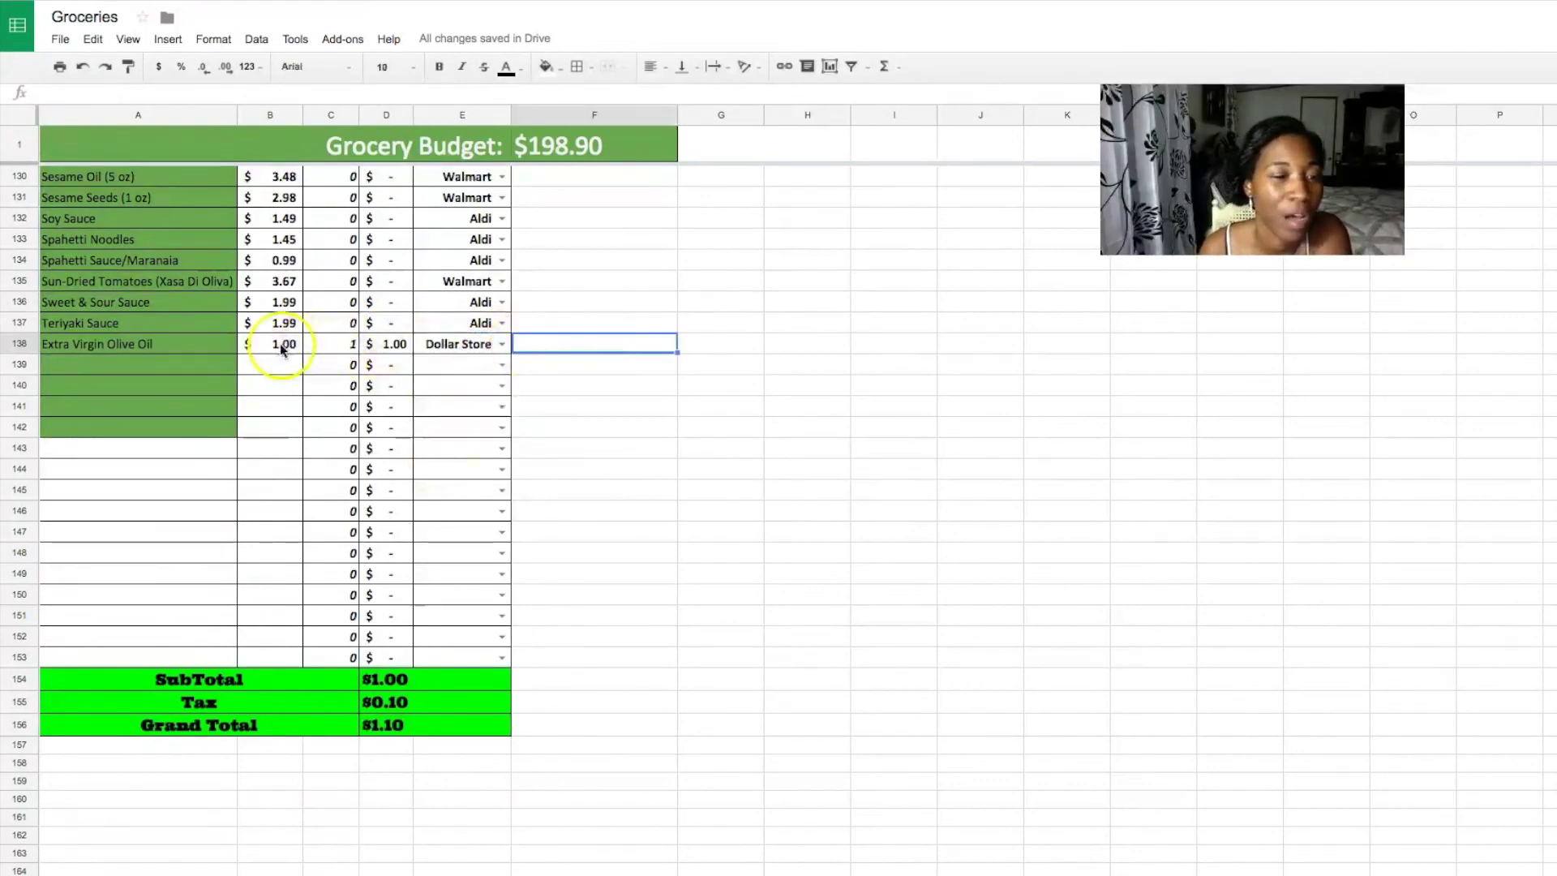
{"action": "left_click", "coordinate": [279, 343]}
{"action": "left_click", "coordinate": [334, 343]}
{"action": "left_click", "coordinate": [147, 344]}
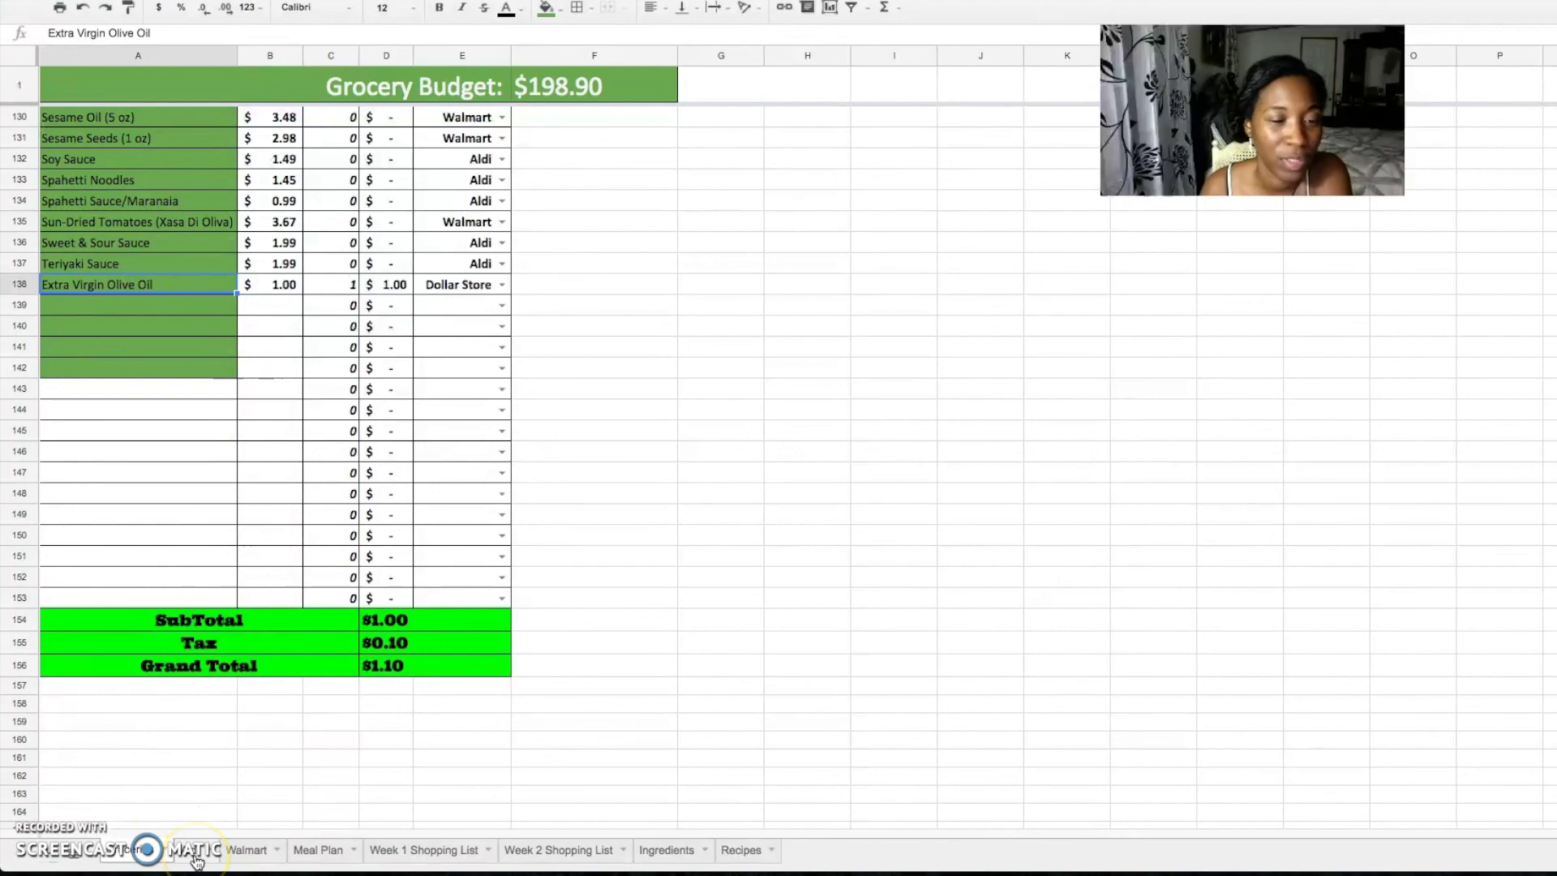
- Set the units to 2 for the Aldi Chicken Drumsticks and to 4 for the Chicken Wings in row 9
{"action": "scroll", "coordinate": [466, 513], "scroll_direction": "up", "scroll_amount": 20}
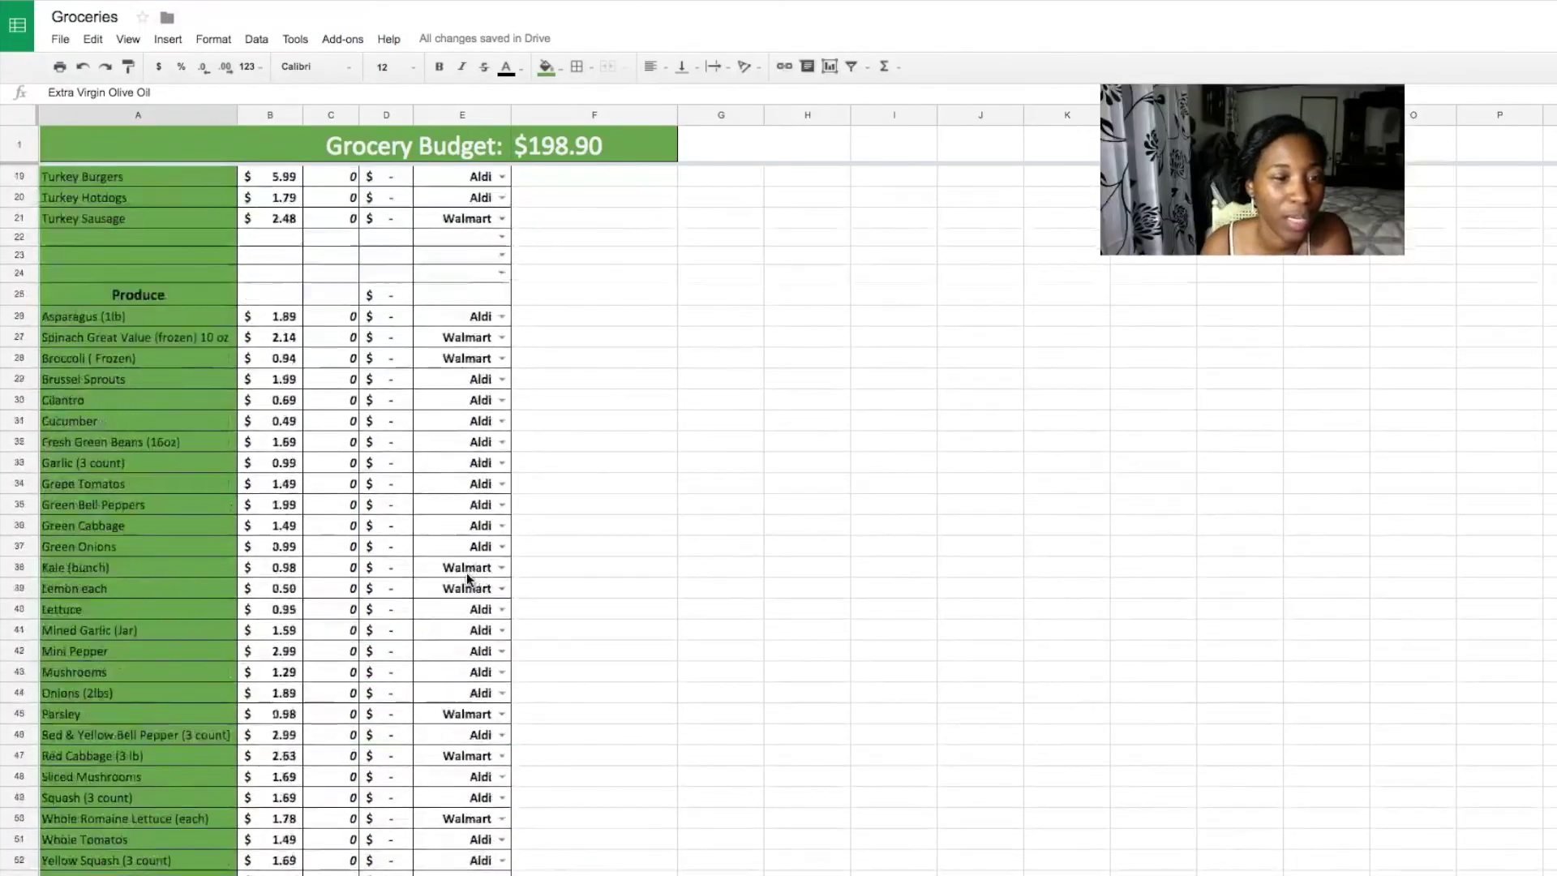
{"action": "scroll", "coordinate": [466, 572], "scroll_direction": "up", "scroll_amount": 6}
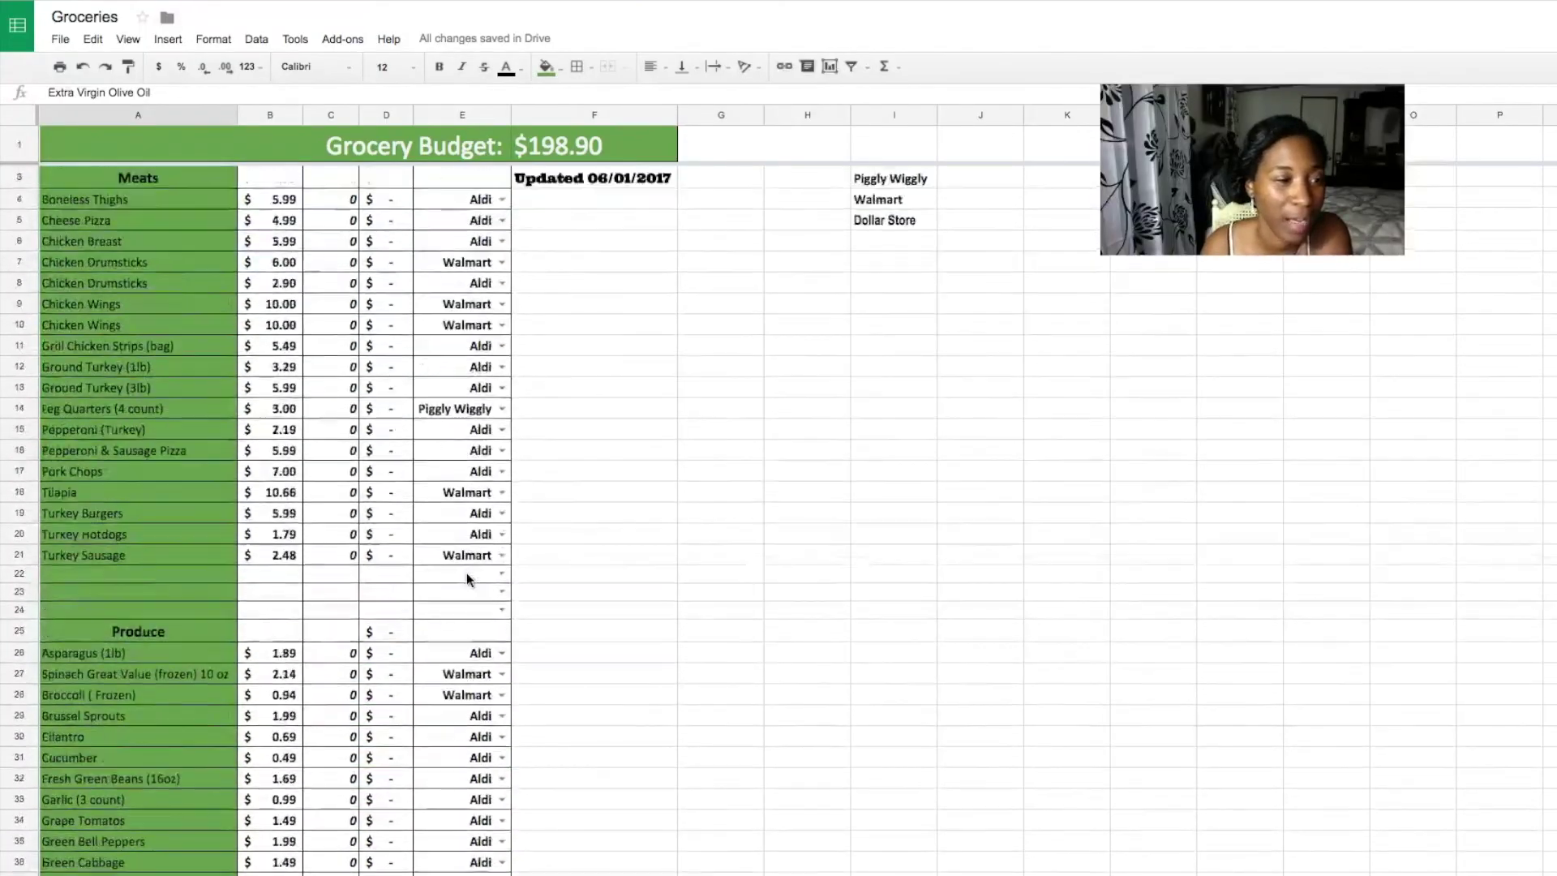
{"action": "left_click", "coordinate": [312, 284]}
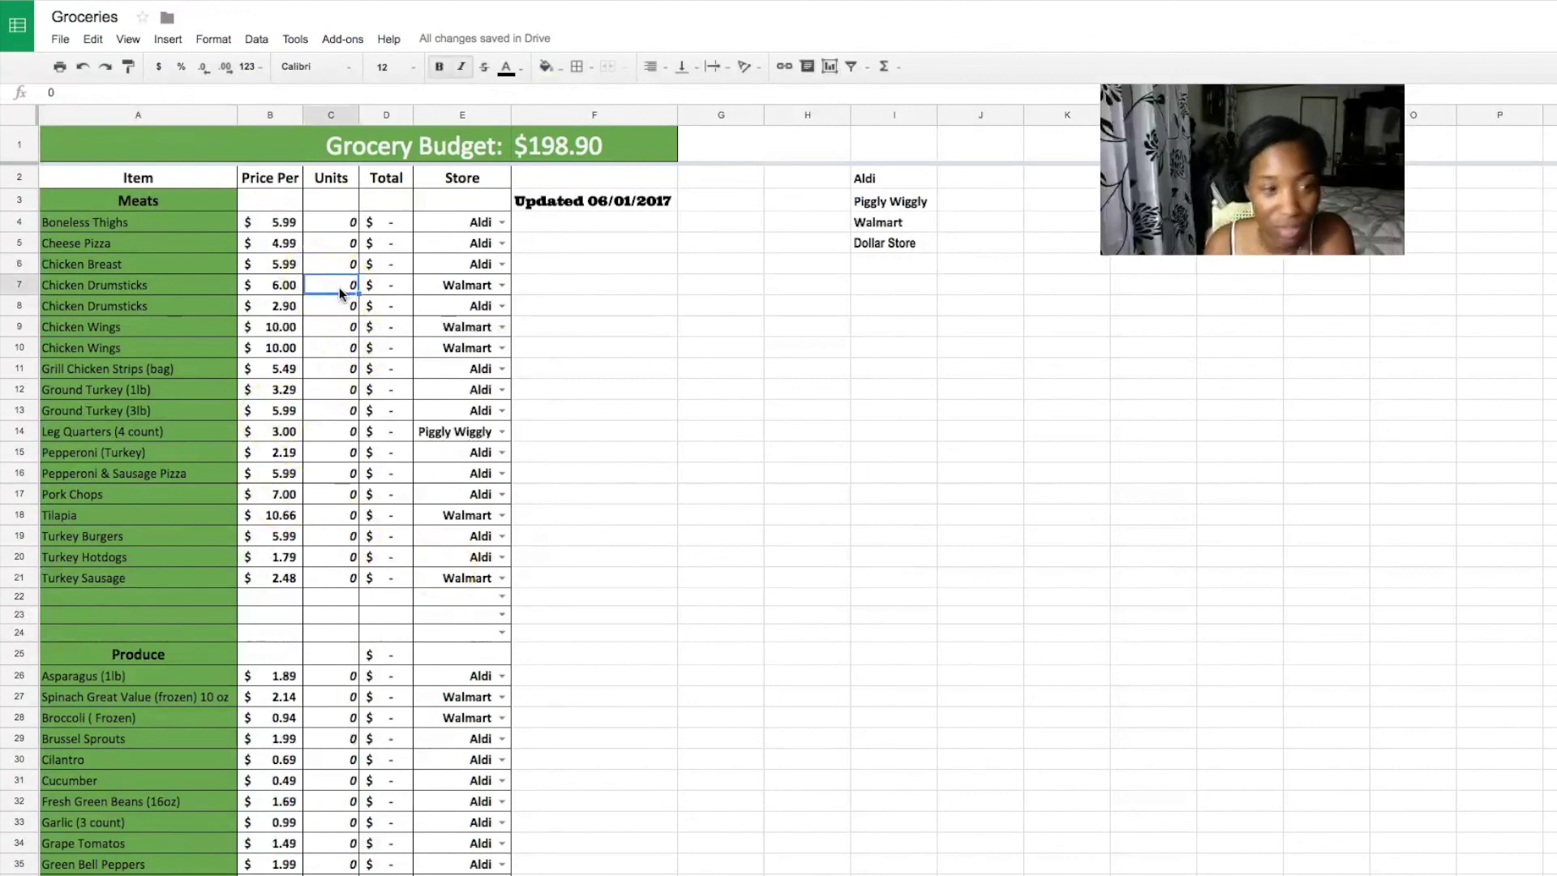
{"action": "left_click", "coordinate": [324, 307]}
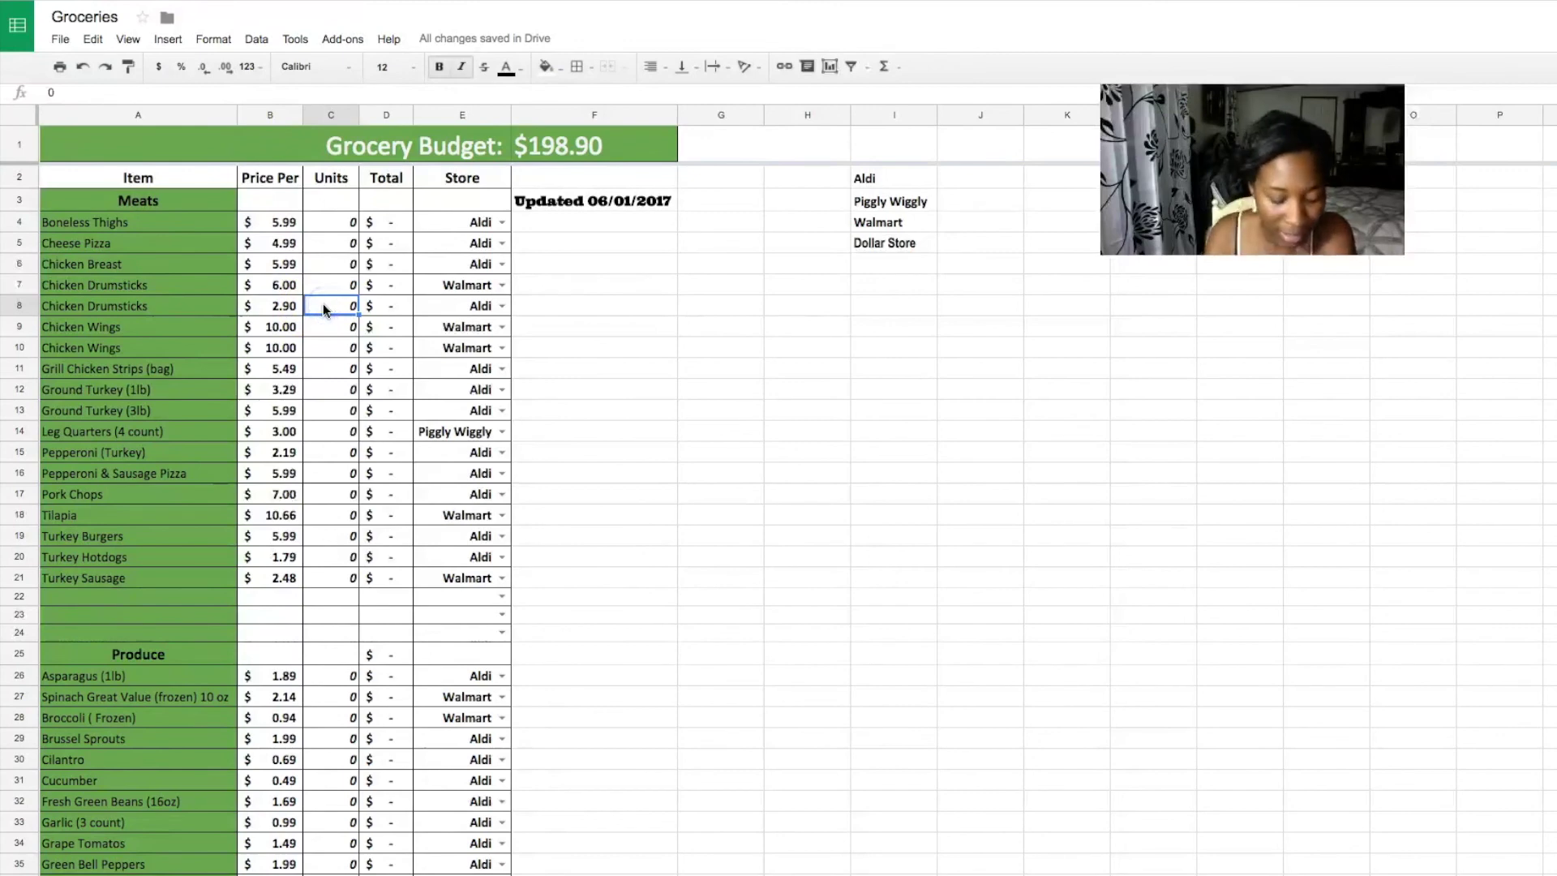
{"action": "type", "text": "2"}
{"action": "key", "text": "Tab"}
{"action": "left_click", "coordinate": [339, 329]}
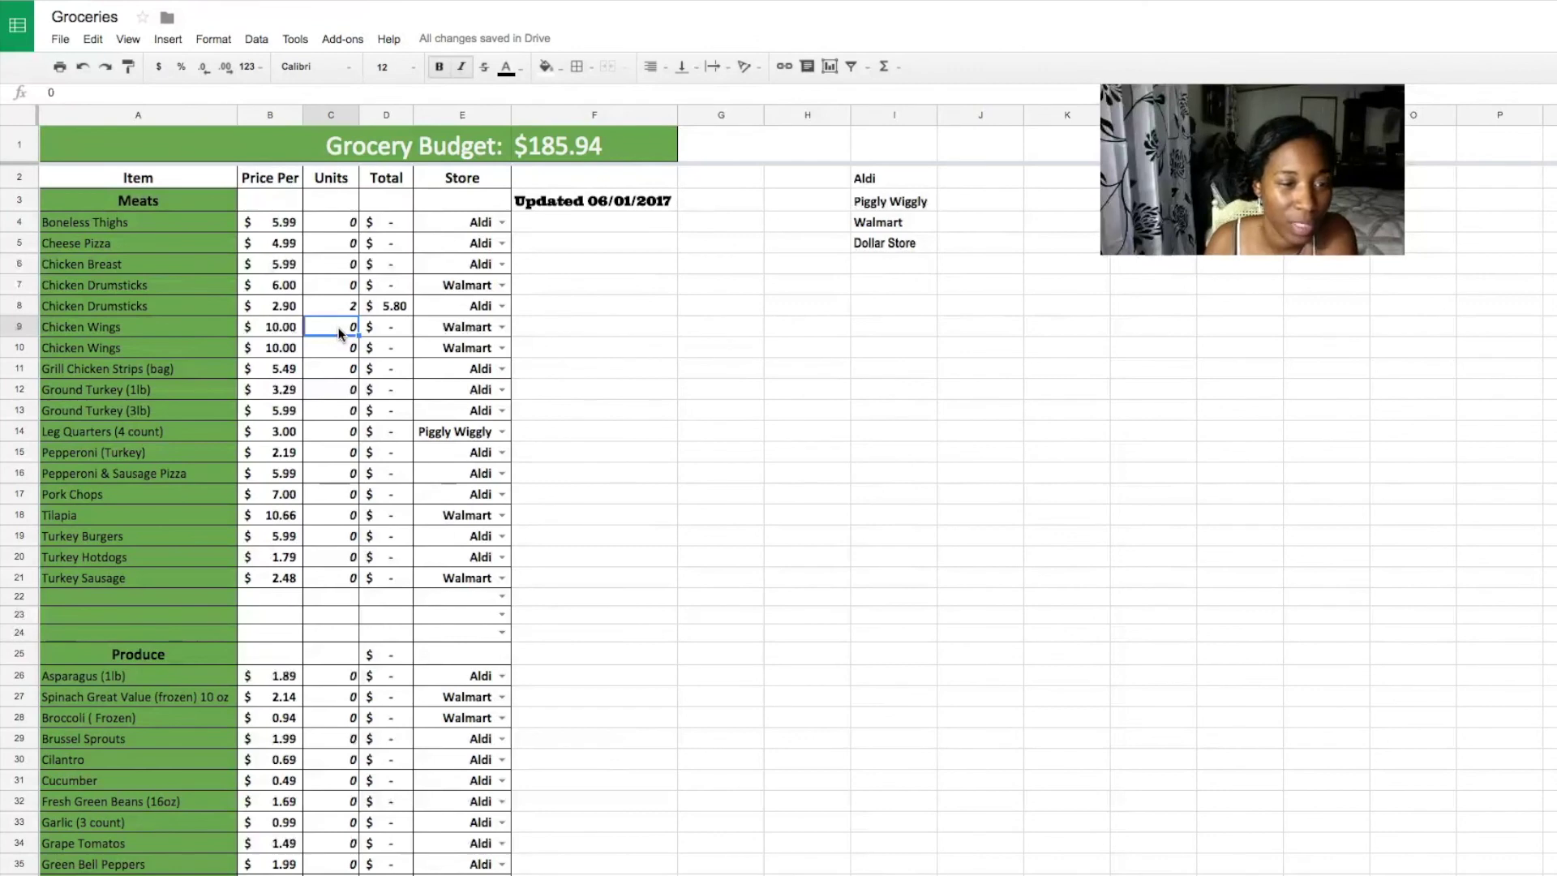
{"action": "key", "text": "Tab"}
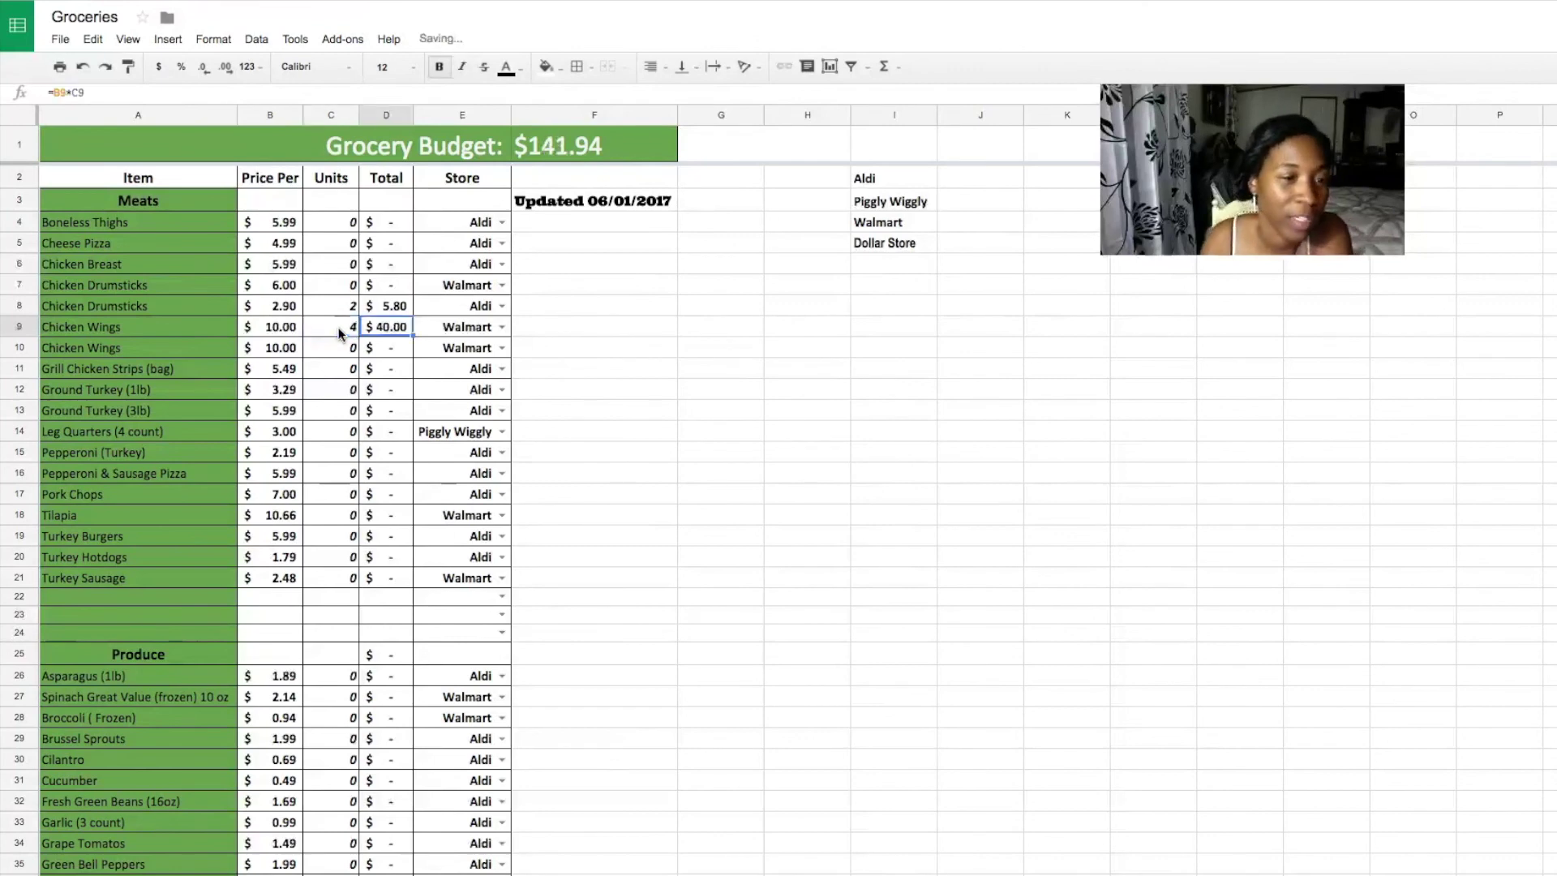
- Set the units to 1 for Asparagus (1lb), Spinach Great Value (frozen) 10 oz and Broccoli (Frozen)
{"action": "scroll", "coordinate": [347, 409], "scroll_direction": "down", "scroll_amount": 4}
{"action": "scroll", "coordinate": [347, 409], "scroll_direction": "down", "scroll_amount": 3}
{"action": "scroll", "coordinate": [339, 462], "scroll_direction": "down", "scroll_amount": 1}
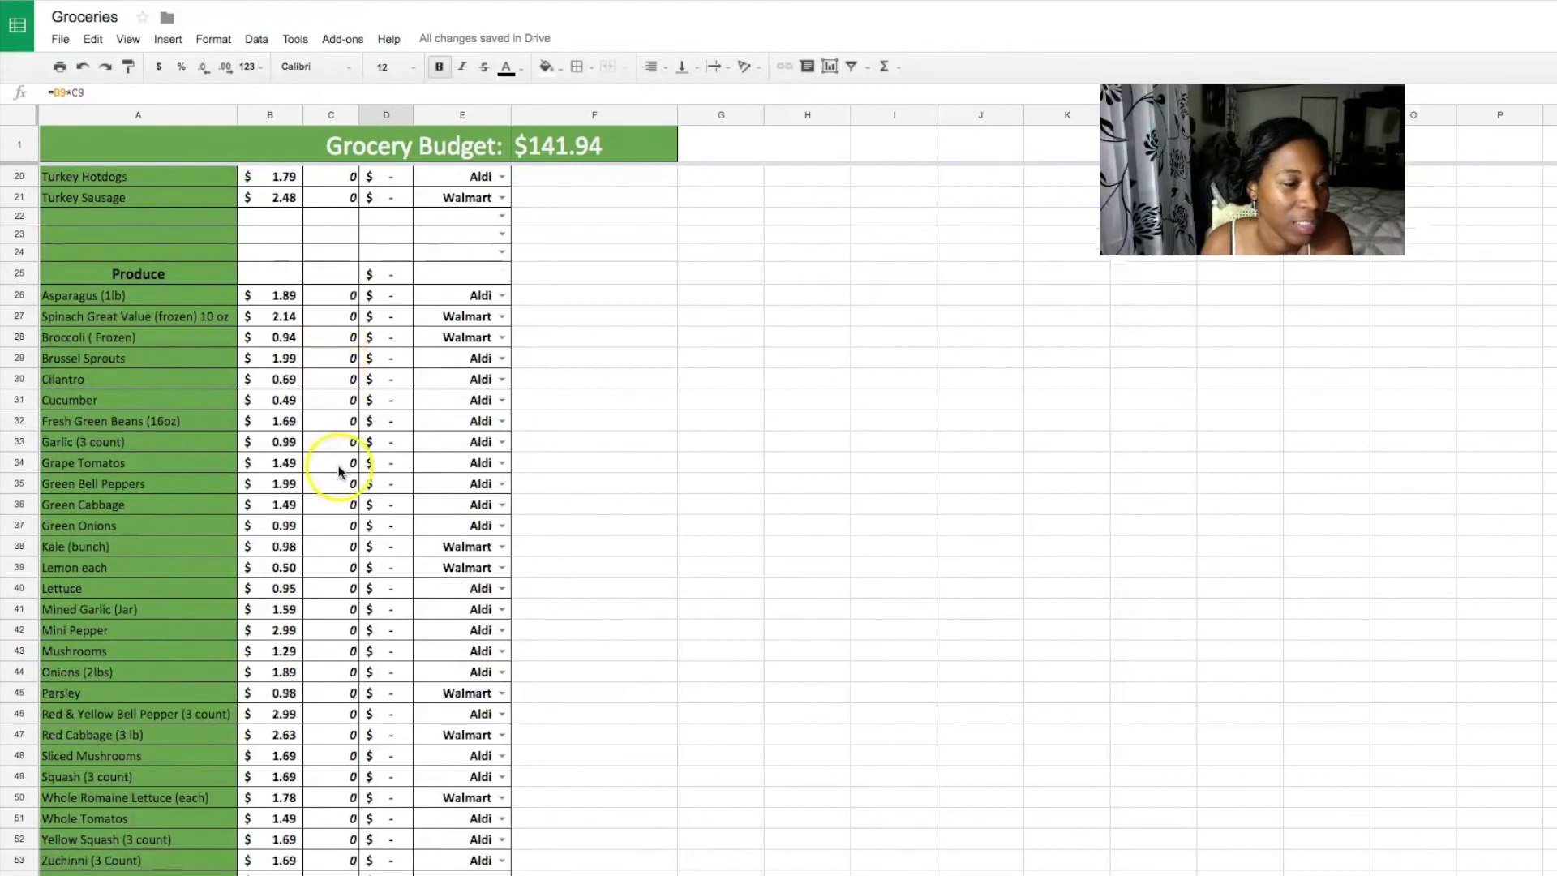
{"action": "left_click", "coordinate": [352, 298]}
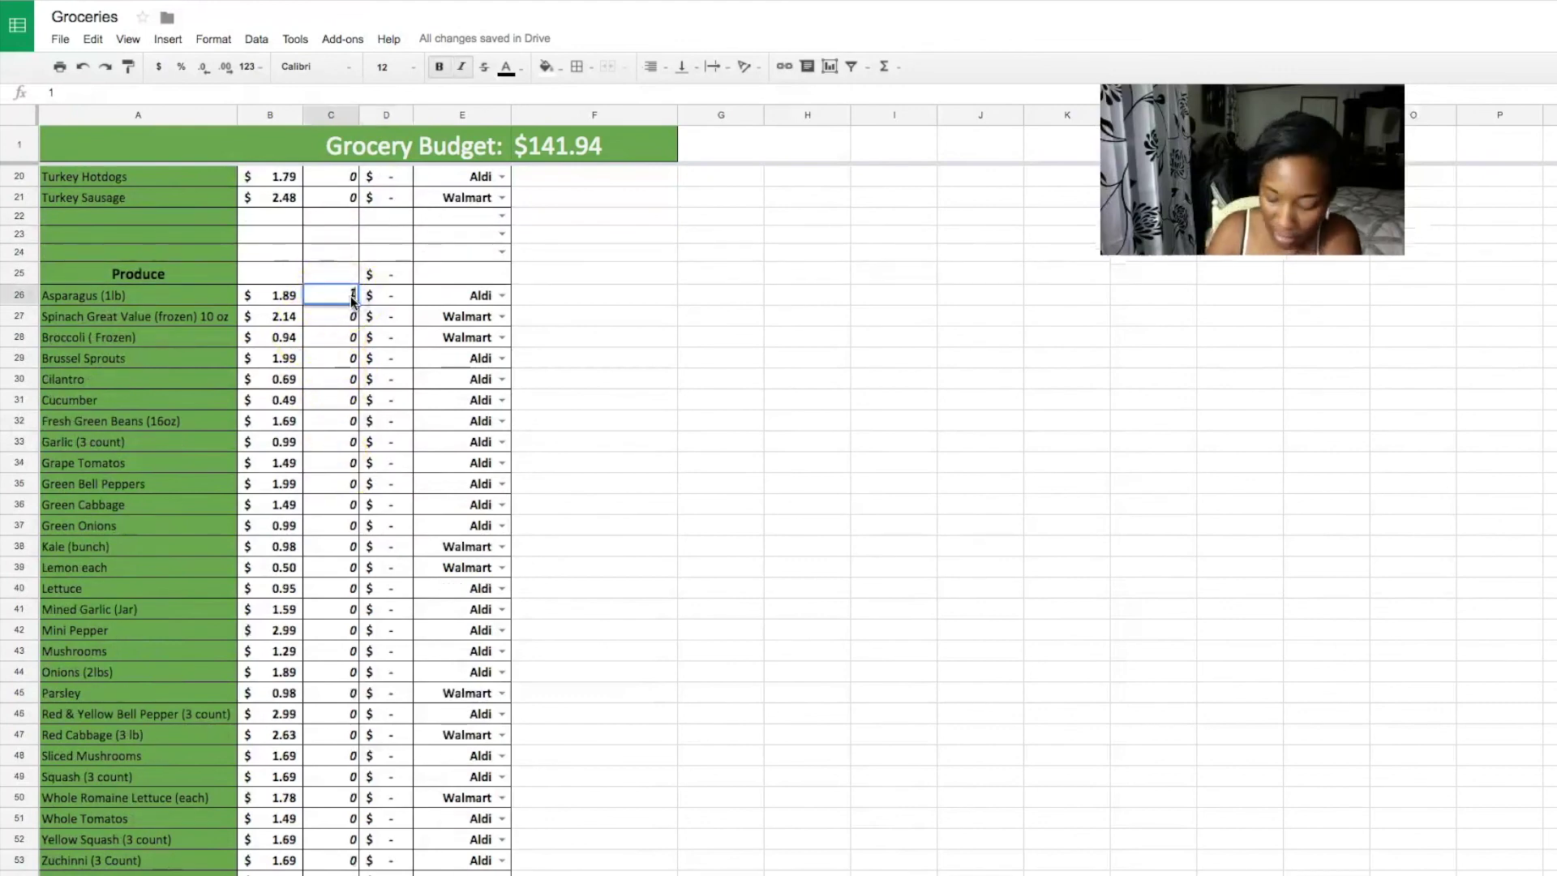
{"action": "type", "text": "1"}
{"action": "key", "text": "Return"}
{"action": "type", "text": "1"}
{"action": "key", "text": "Return"}
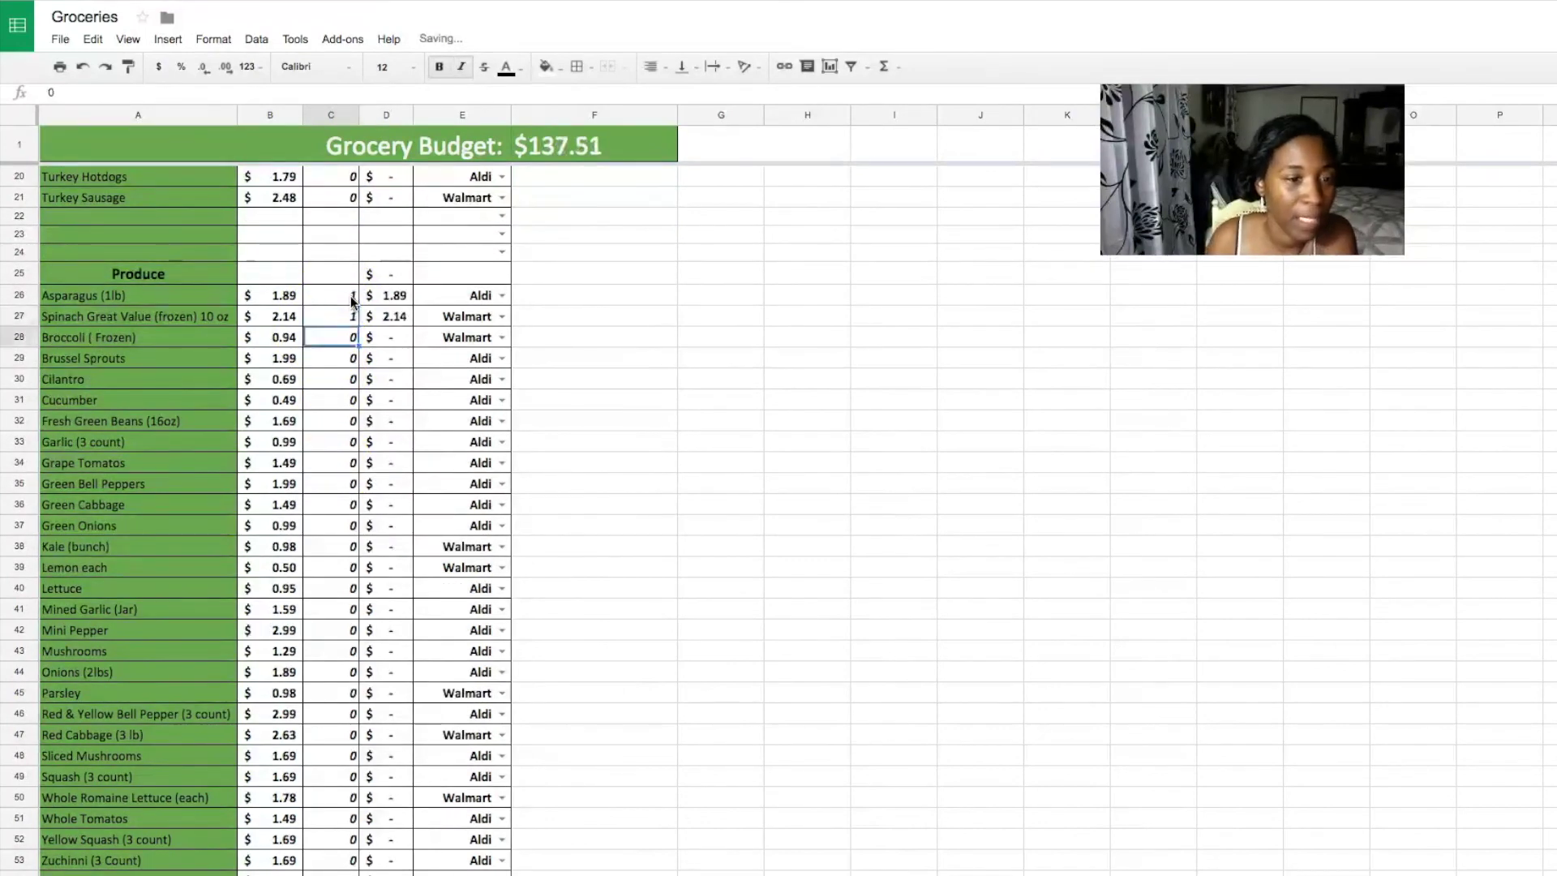
{"action": "type", "text": "1"}
{"action": "key", "text": "Return"}
- Set the units of Red & Yellow Bell Pepper (3 count) in the Produce section to 1
{"action": "key", "text": "Down"}
{"action": "key", "text": "Down"}
{"action": "key", "text": "Down"}
{"action": "key", "text": "Down"}
{"action": "key", "text": "Down"}
{"action": "key", "text": "Down"}
{"action": "key", "text": "Down"}
{"action": "key", "text": "Down"}
{"action": "key", "text": "Down"}
{"action": "key", "text": "Down"}
{"action": "key", "text": "Down"}
{"action": "key", "text": "Down"}
{"action": "key", "text": "Down"}
{"action": "key", "text": "Down"}
{"action": "key", "text": "Down"}
{"action": "key", "text": "Down"}
{"action": "key", "text": "Down"}
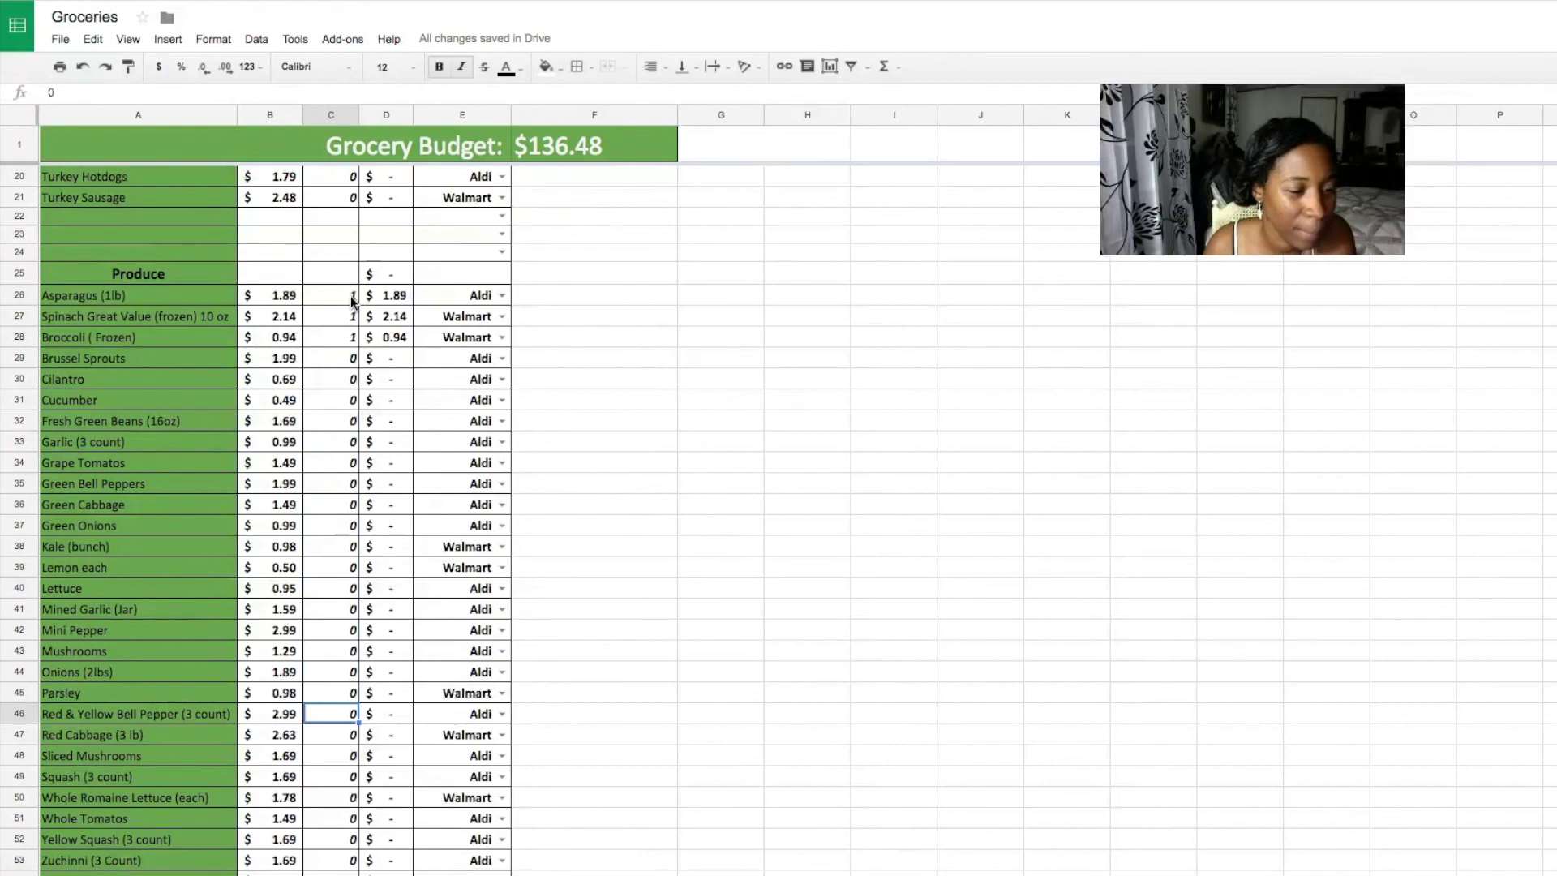
{"action": "type", "text": "1"}
{"action": "key", "text": "Return"}
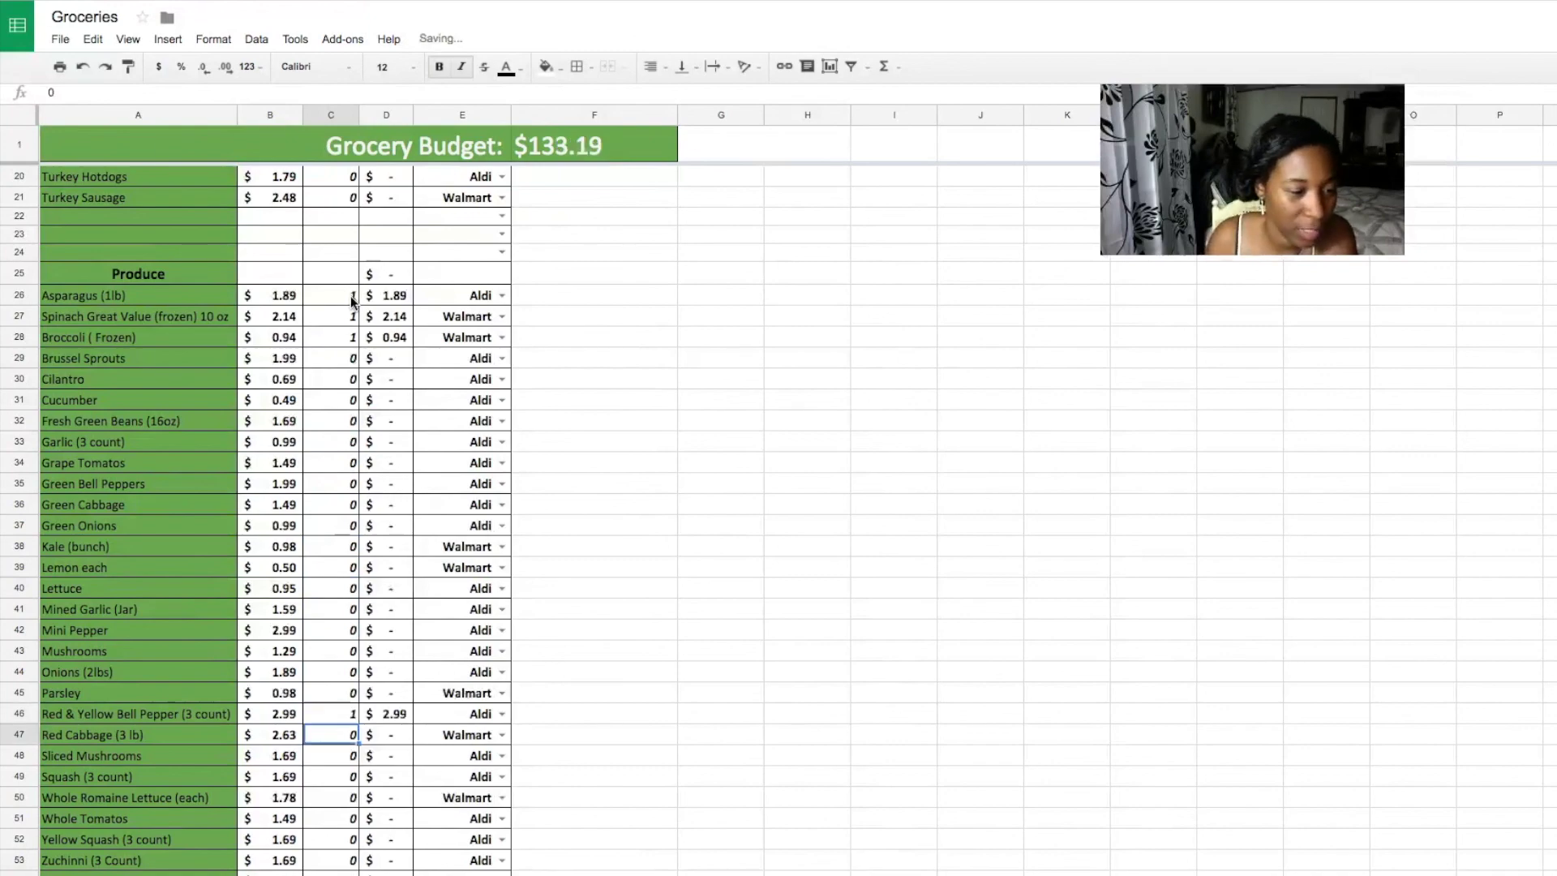
- Set the units to 1 for Red Cabbage (3 lb), Eggs (60 count) and Shredded Cheddar Cheese (8 cups)
{"action": "scroll", "coordinate": [353, 302], "scroll_direction": "down", "scroll_amount": 9}
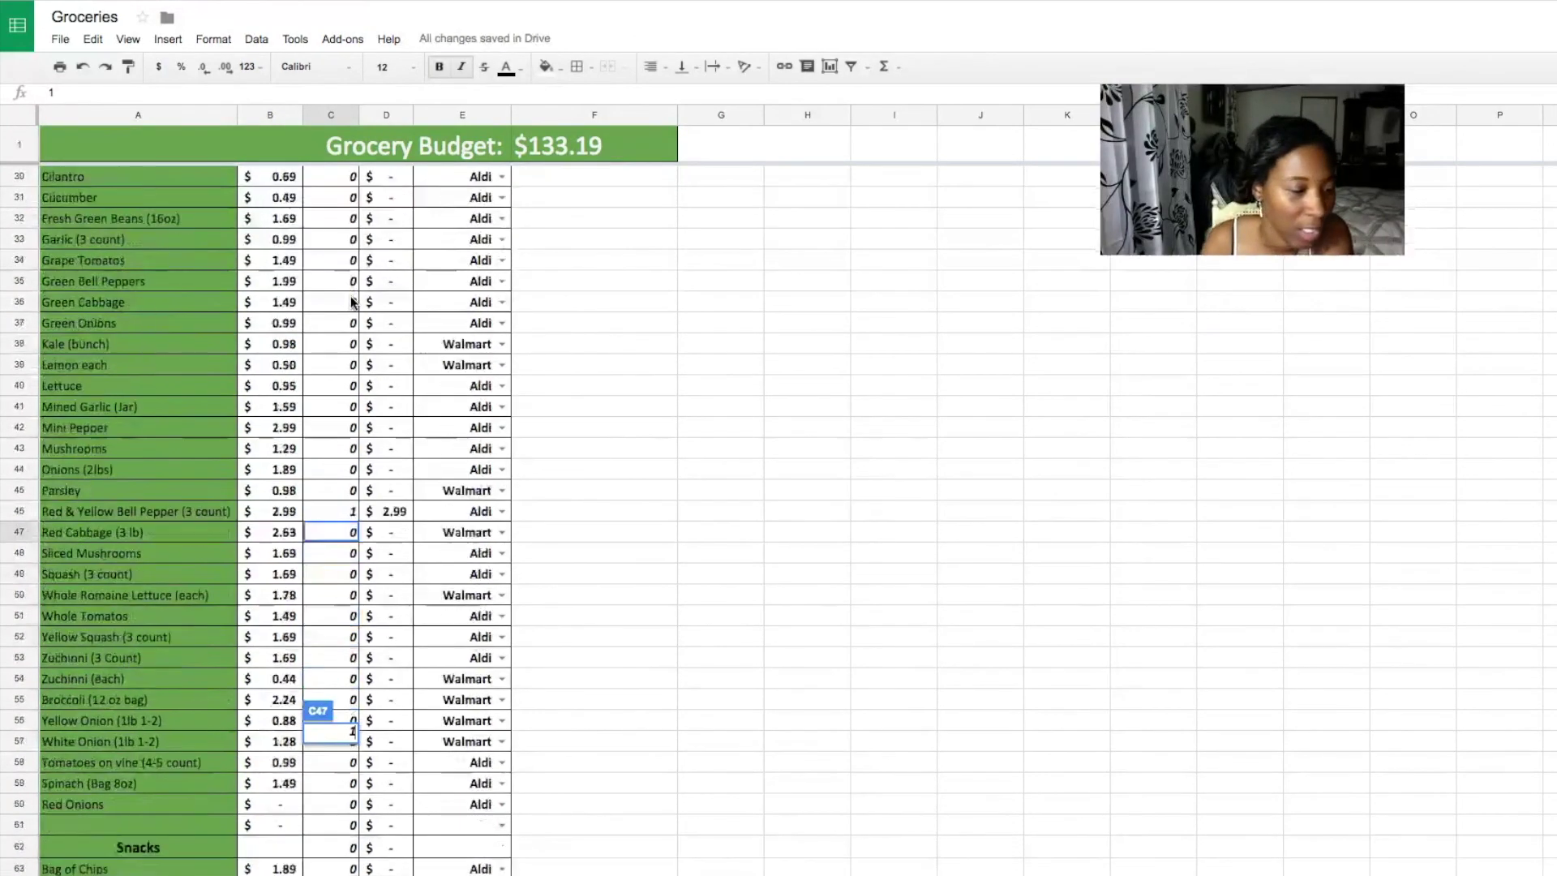
{"action": "scroll", "coordinate": [305, 556], "scroll_direction": "down", "scroll_amount": 2}
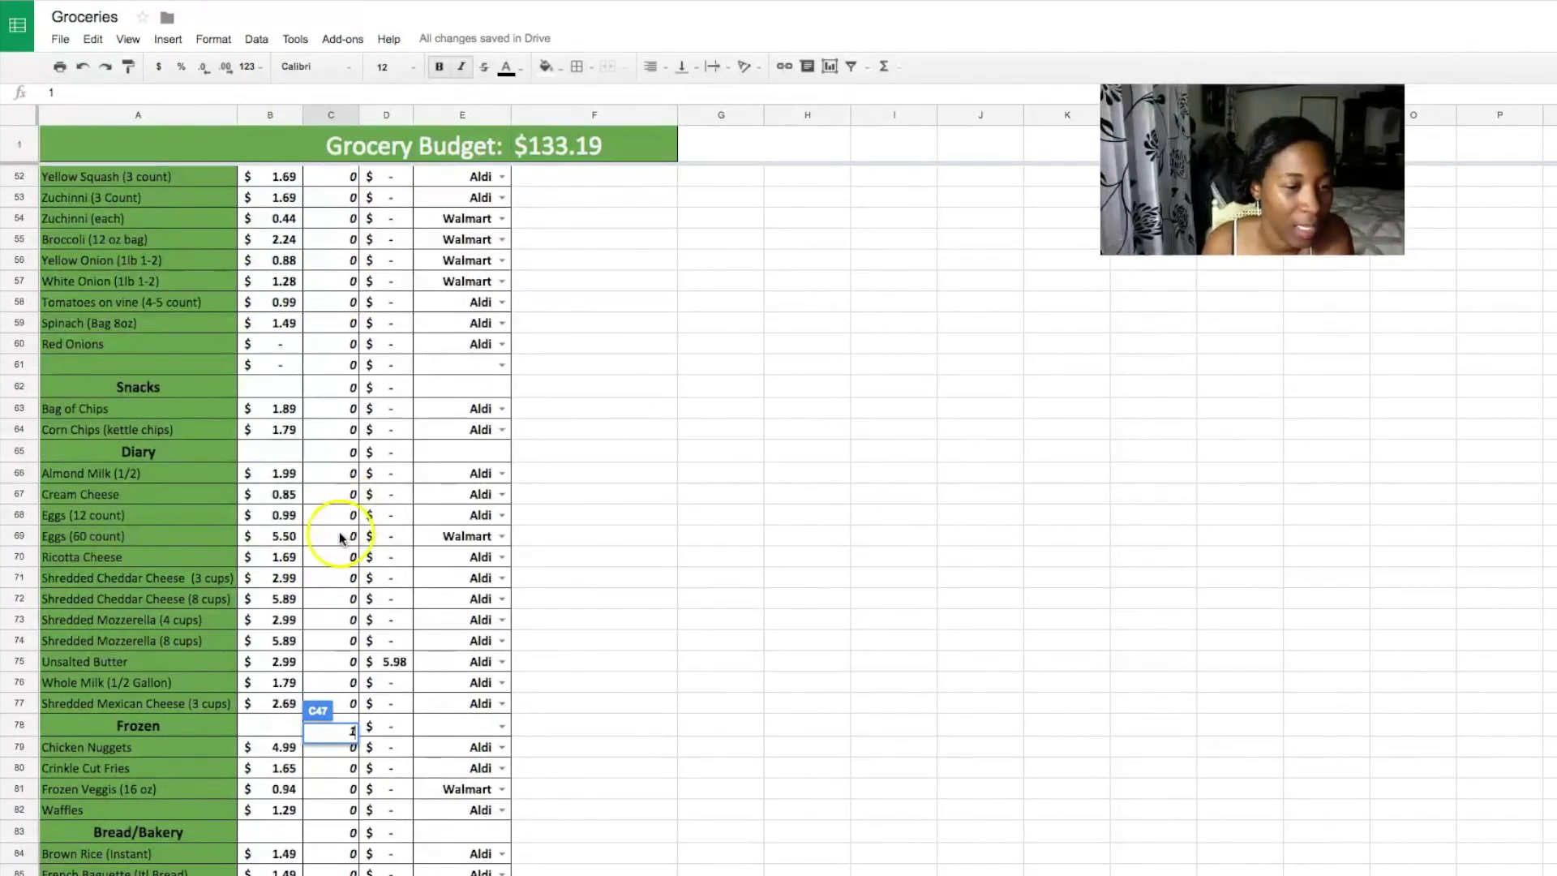
{"action": "left_click", "coordinate": [341, 536]}
{"action": "key", "text": "Tab"}
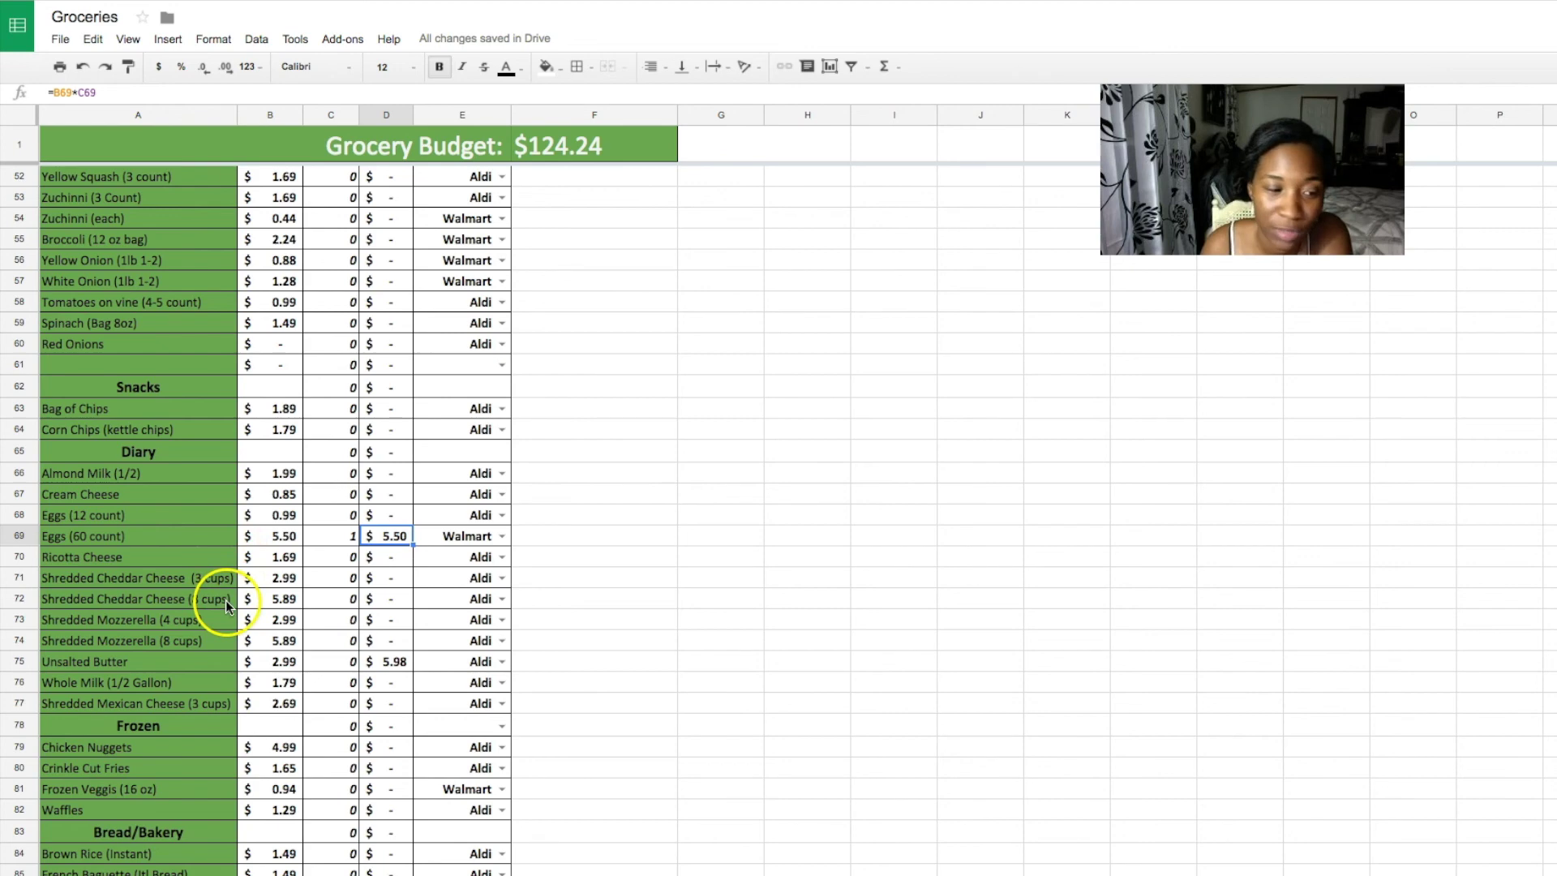
{"action": "left_click", "coordinate": [340, 600]}
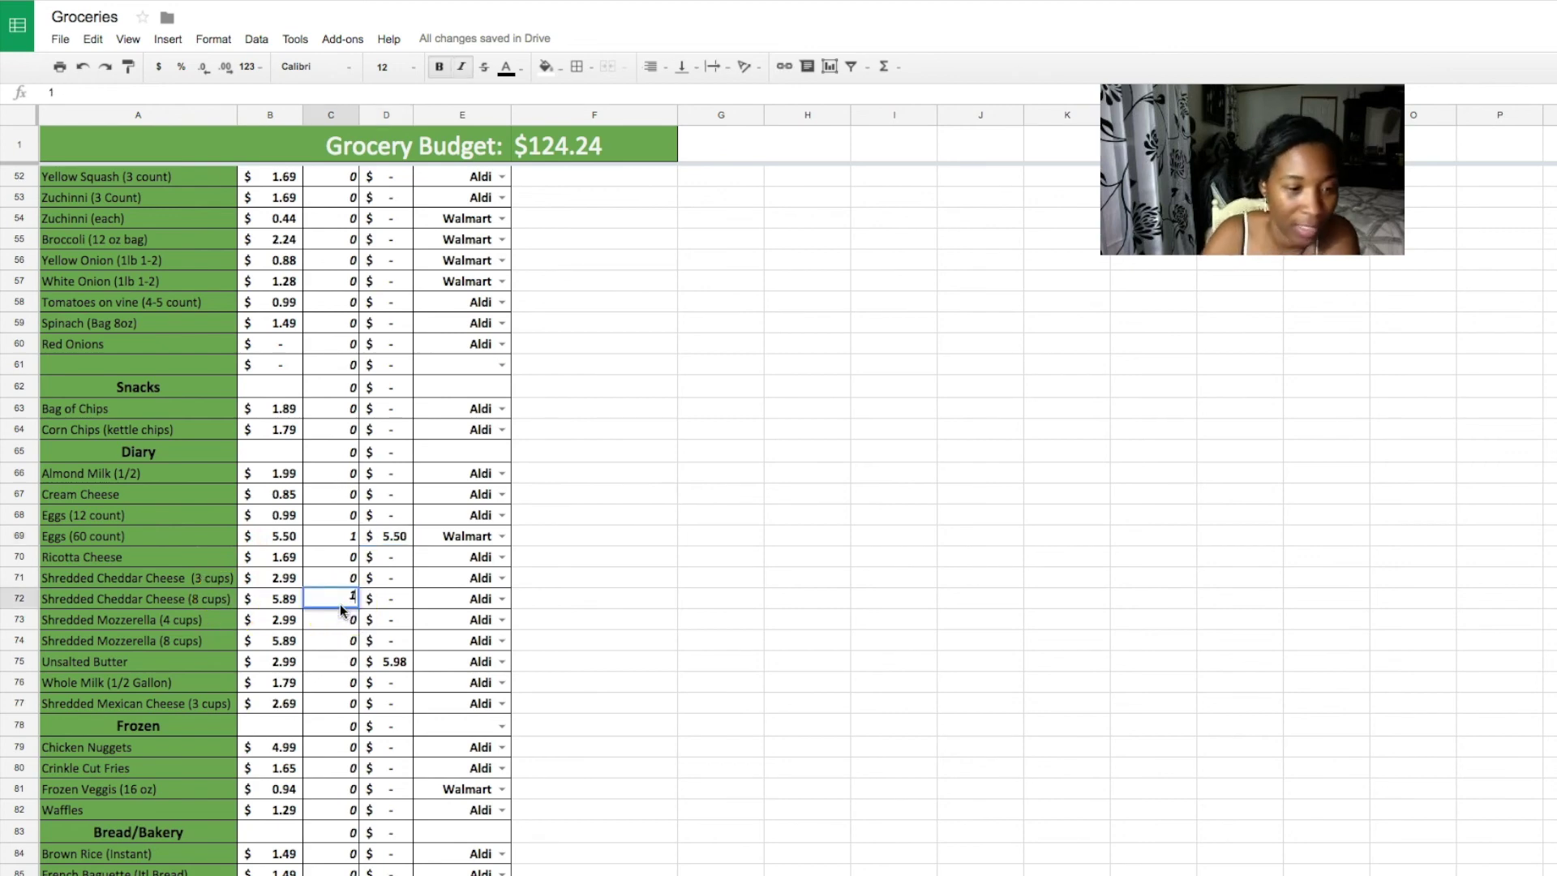
{"action": "type", "text": "1"}
{"action": "key", "text": "Return"}
- Open the Aldi shopping list sheet and review its items, totals and available store choices
{"action": "scroll", "coordinate": [334, 628], "scroll_direction": "down", "scroll_amount": 1}
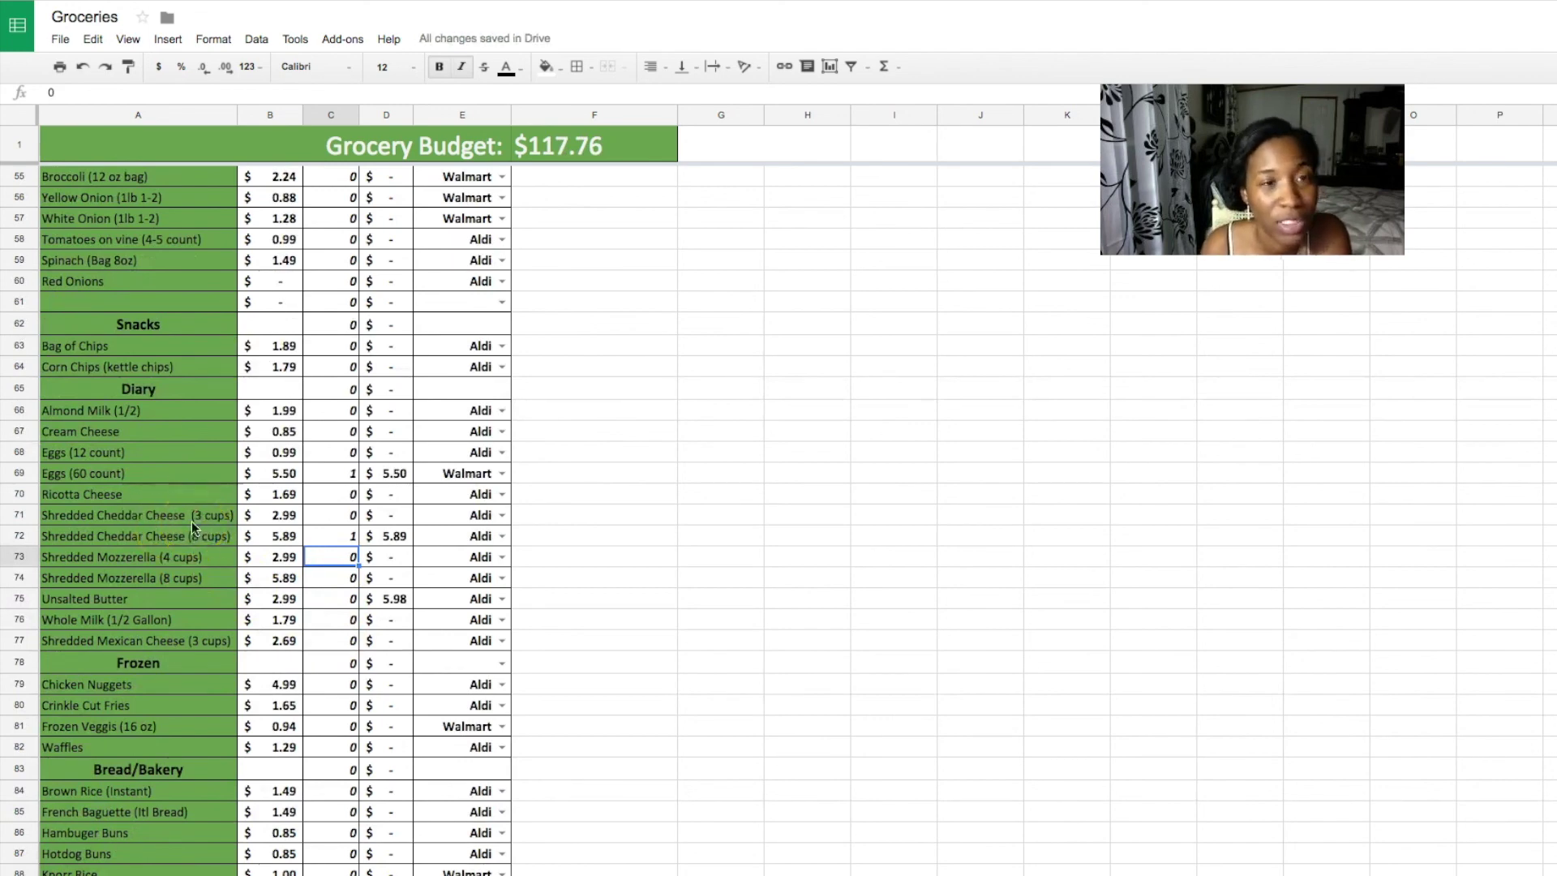
{"action": "scroll", "coordinate": [364, 614], "scroll_direction": "down", "scroll_amount": 3}
{"action": "scroll", "coordinate": [364, 614], "scroll_direction": "down", "scroll_amount": 10}
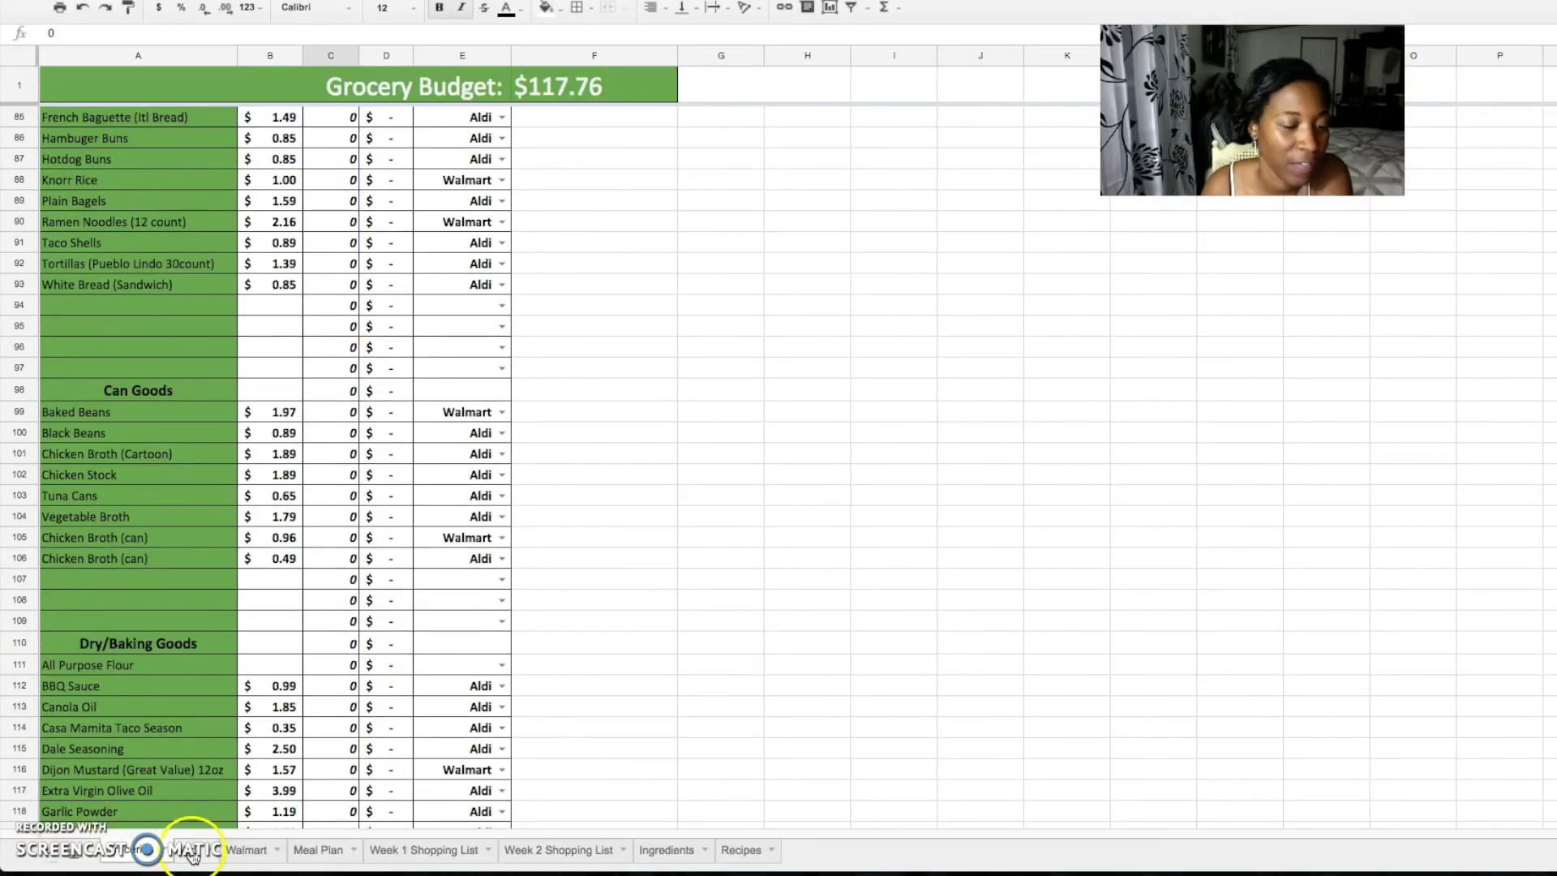
{"action": "left_click", "coordinate": [195, 858]}
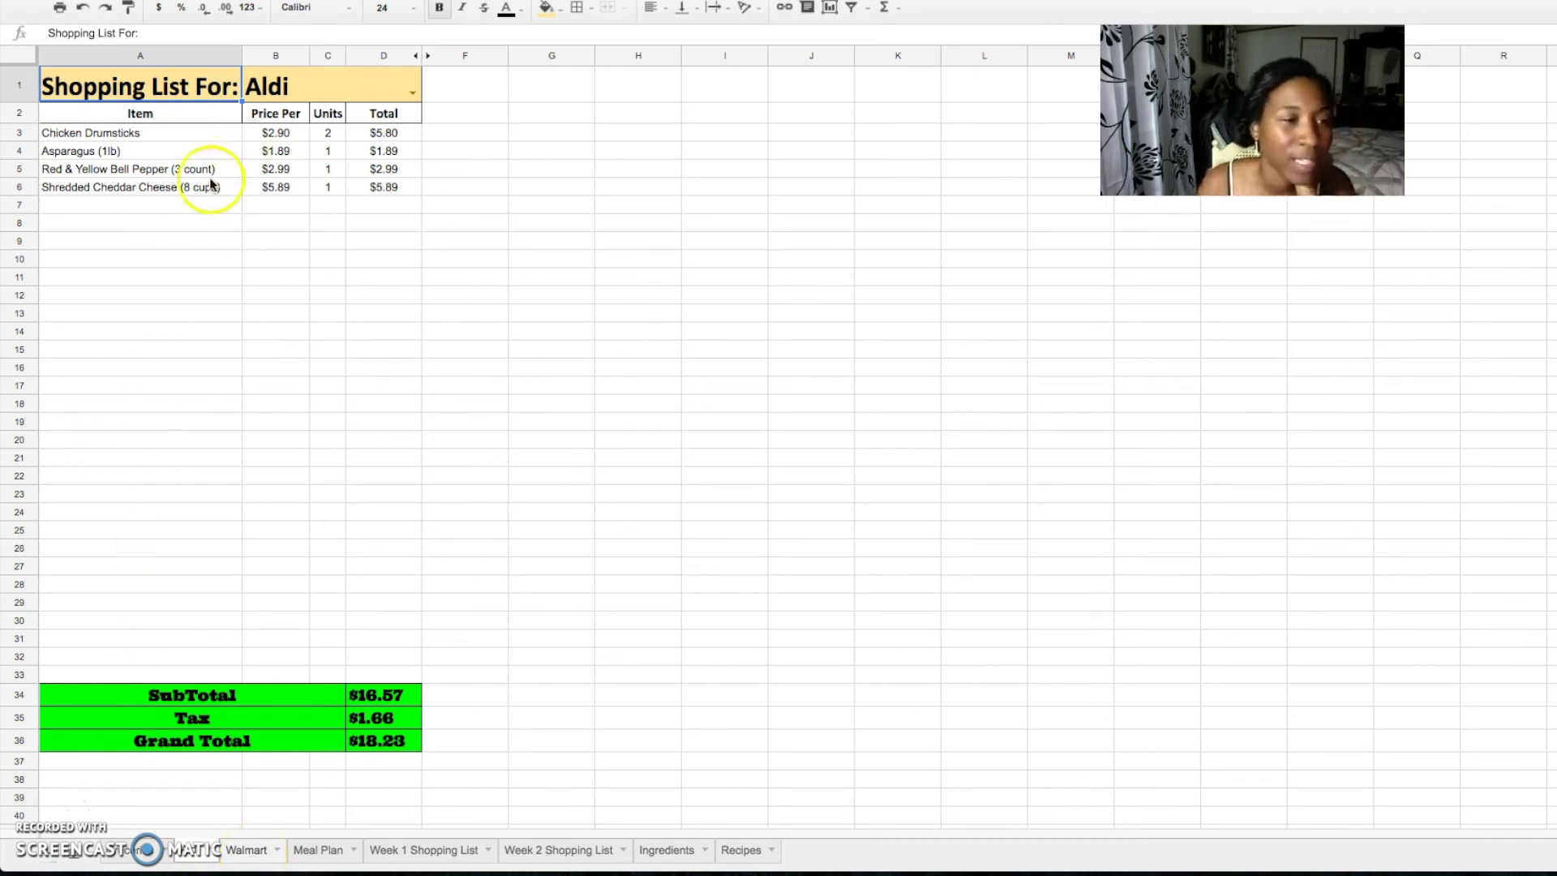
{"action": "left_click", "coordinate": [413, 91]}
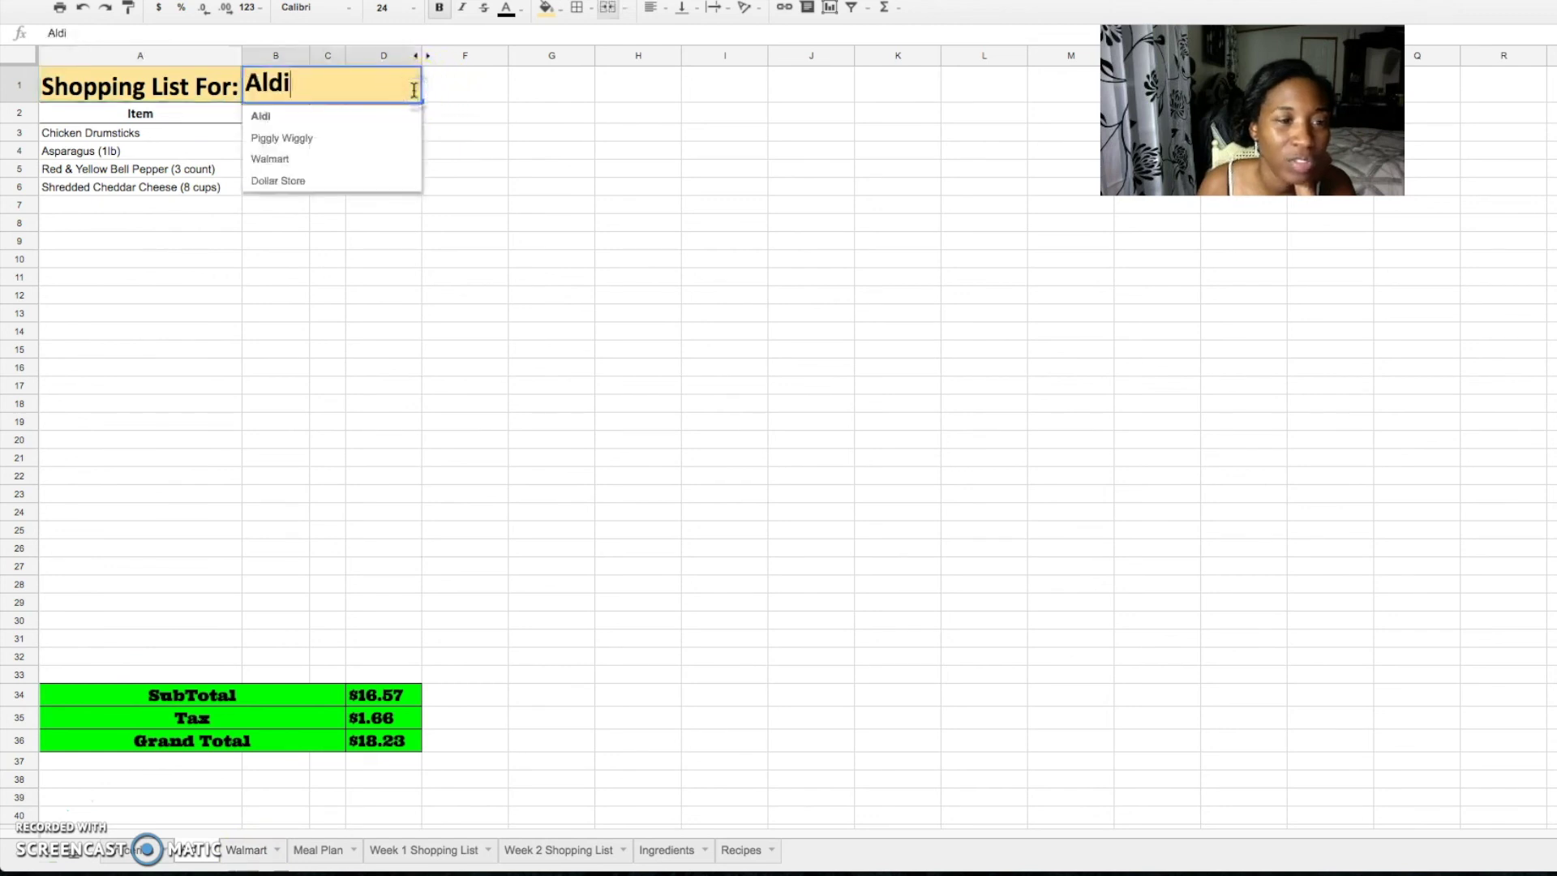
{"action": "left_click", "coordinate": [450, 89]}
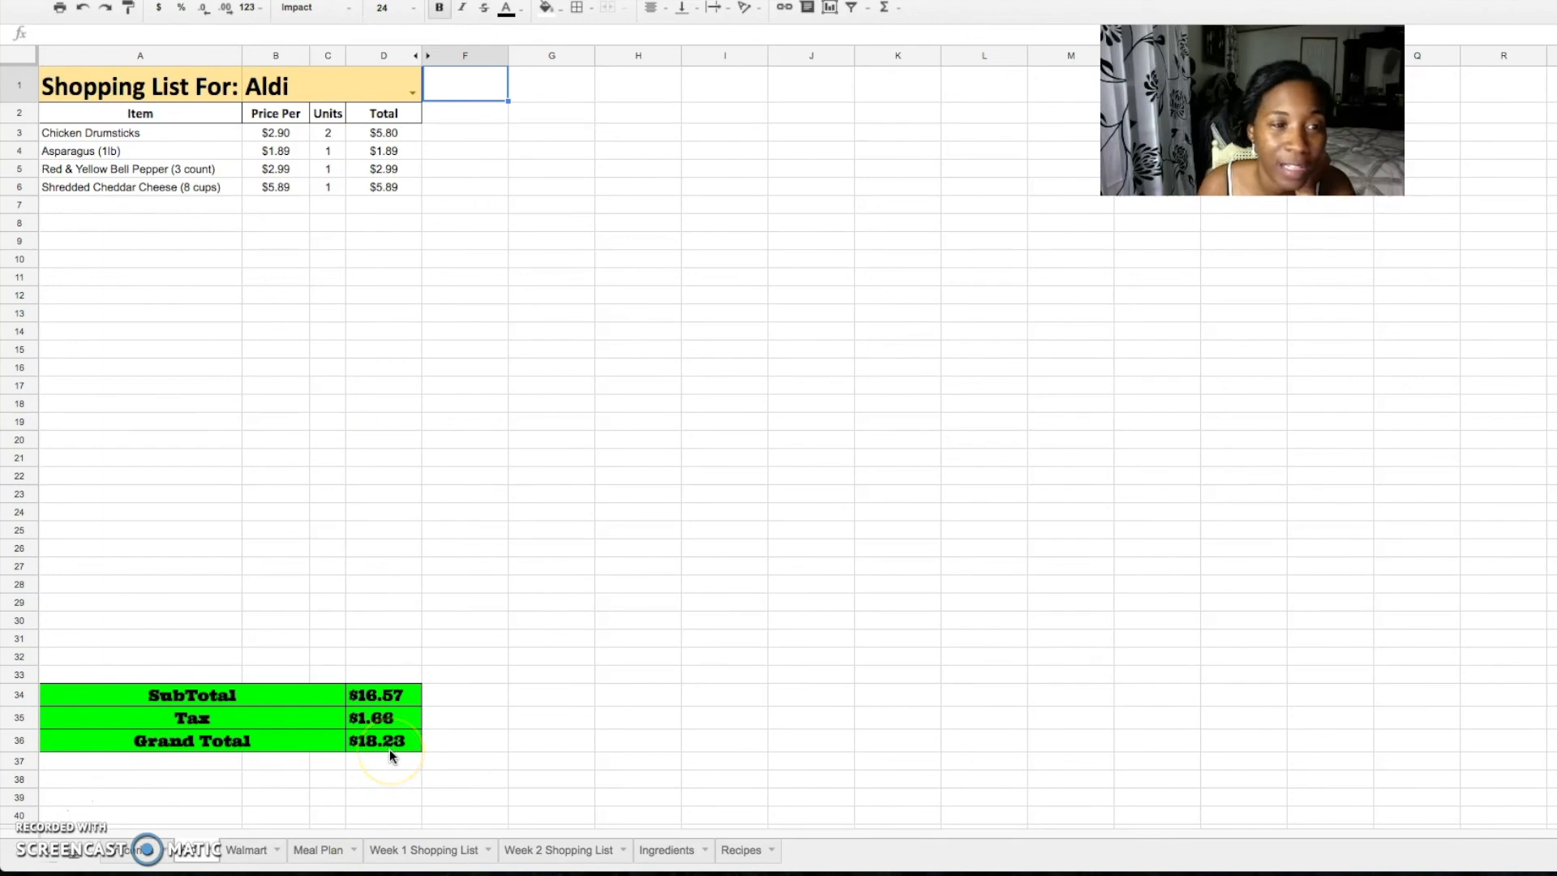
- View the shopping lists for Piggly Wiggly, Walmart and Dollar Store on the Aldi sheet, and return the store to Aldi
{"action": "left_click", "coordinate": [411, 92]}
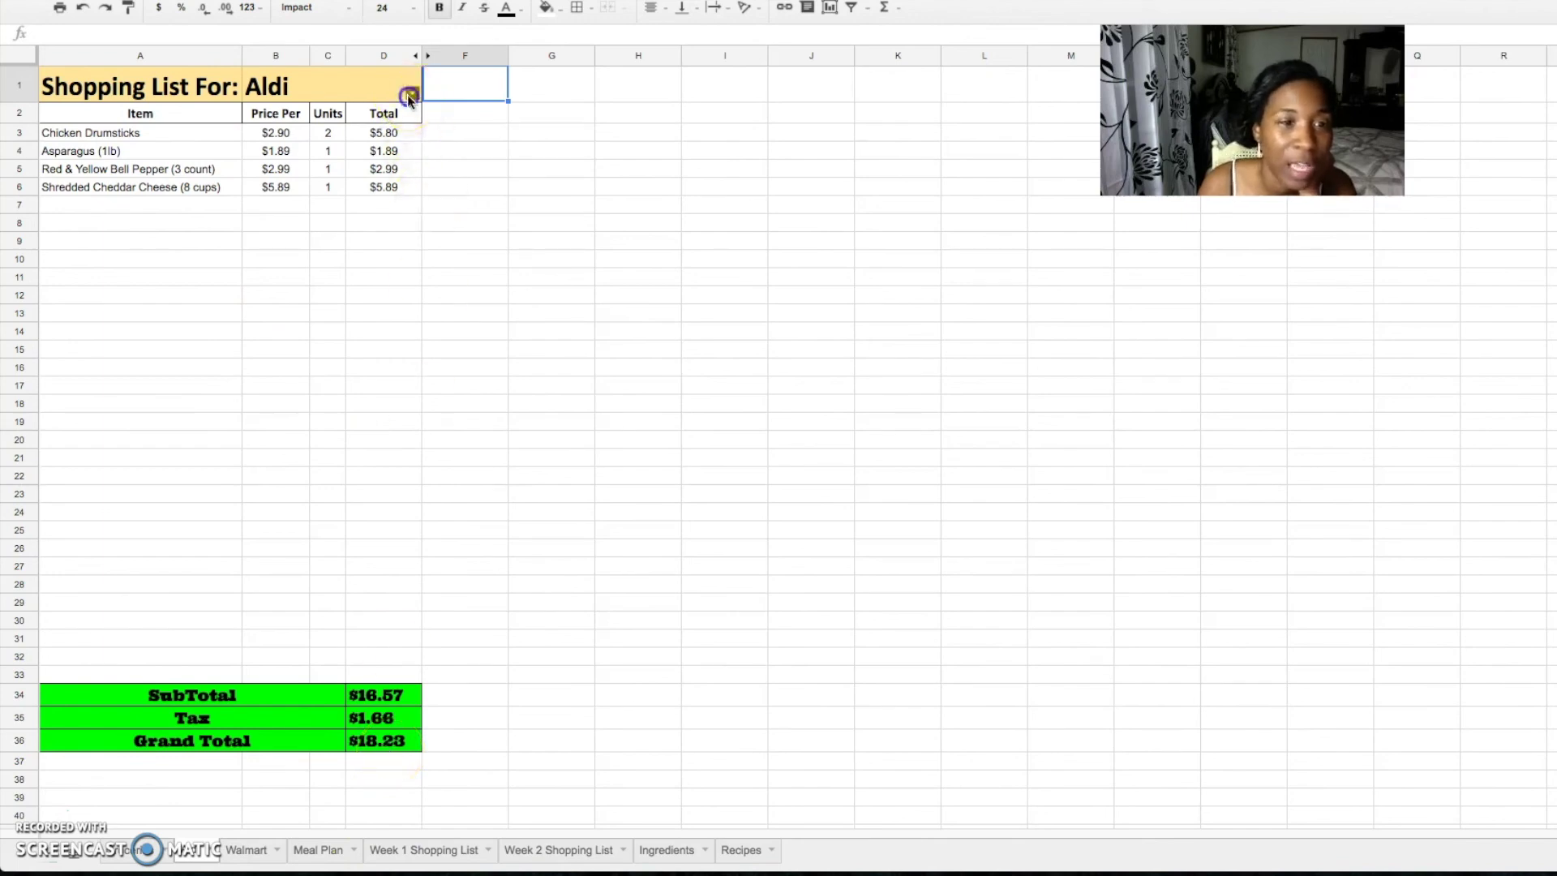
{"action": "left_click", "coordinate": [298, 141]}
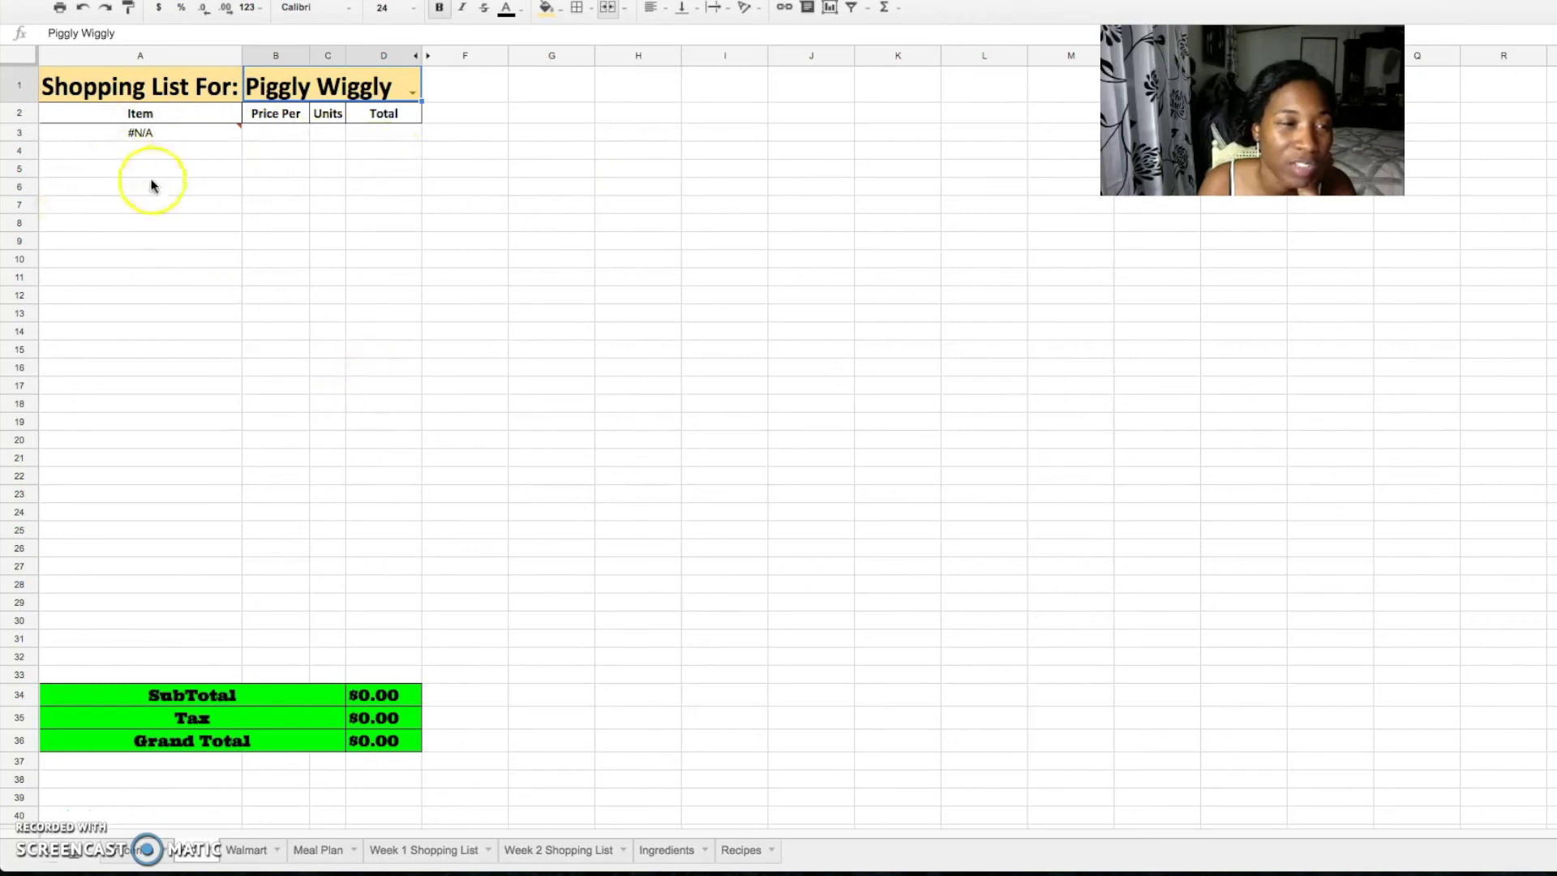
{"action": "left_click", "coordinate": [413, 95]}
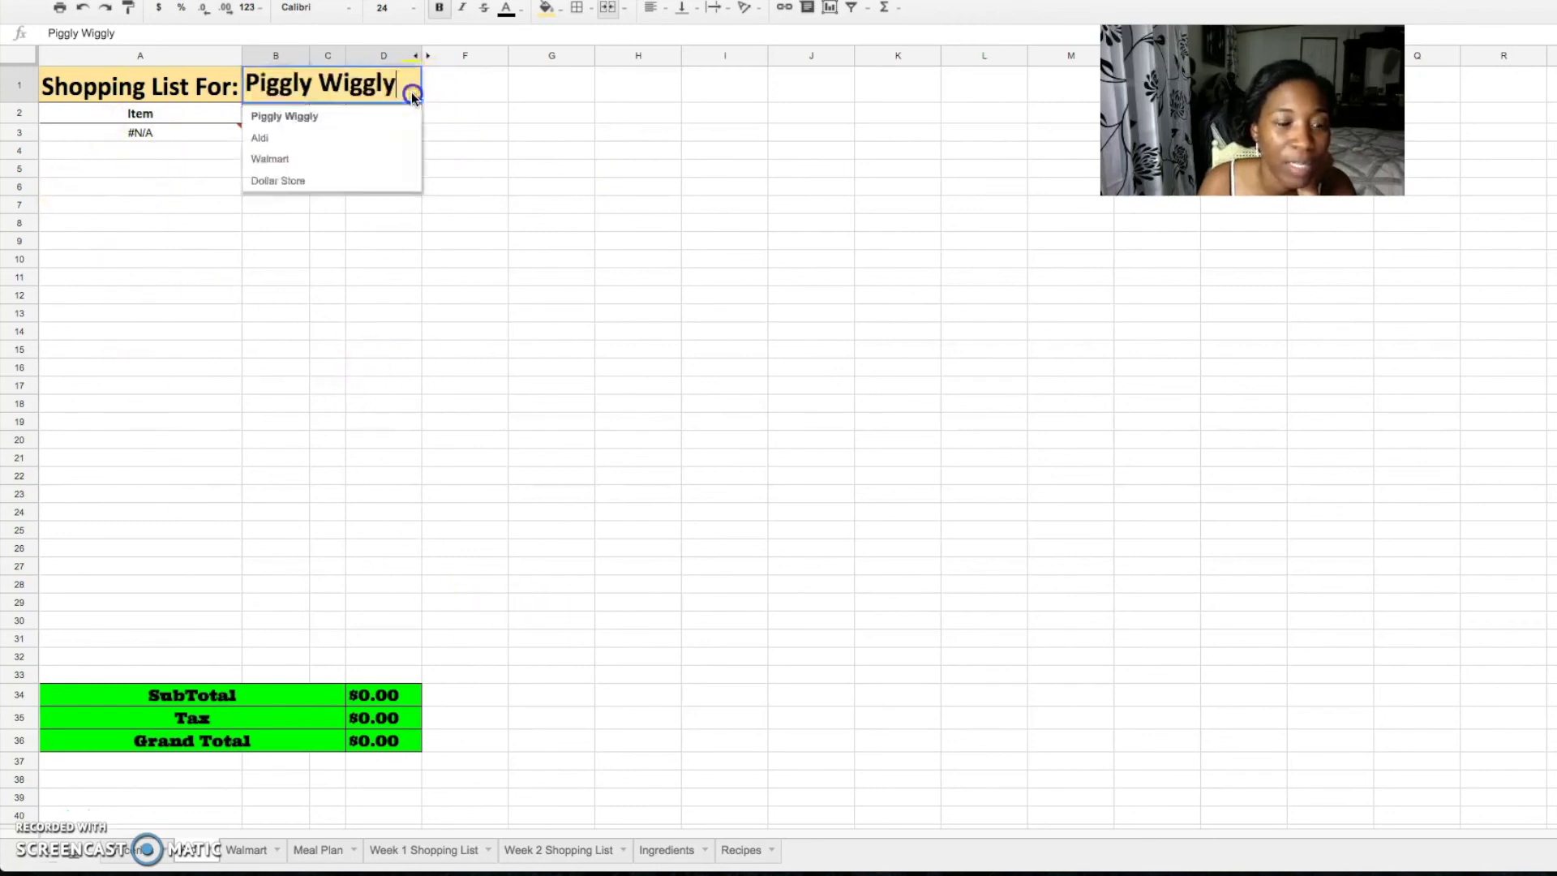
{"action": "left_click", "coordinate": [329, 155]}
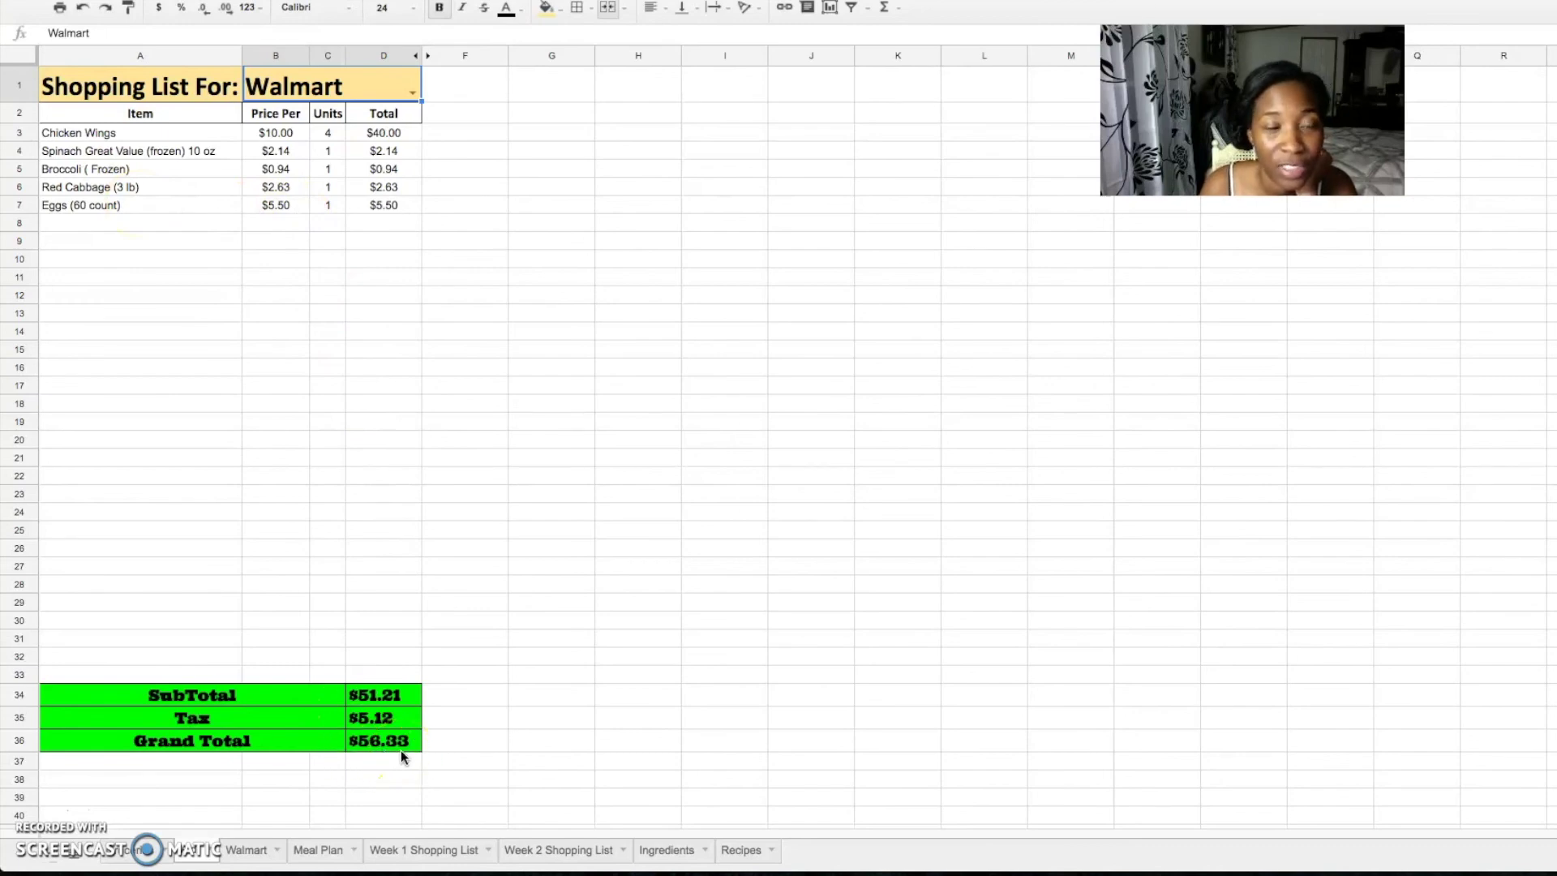
{"action": "left_click", "coordinate": [412, 92]}
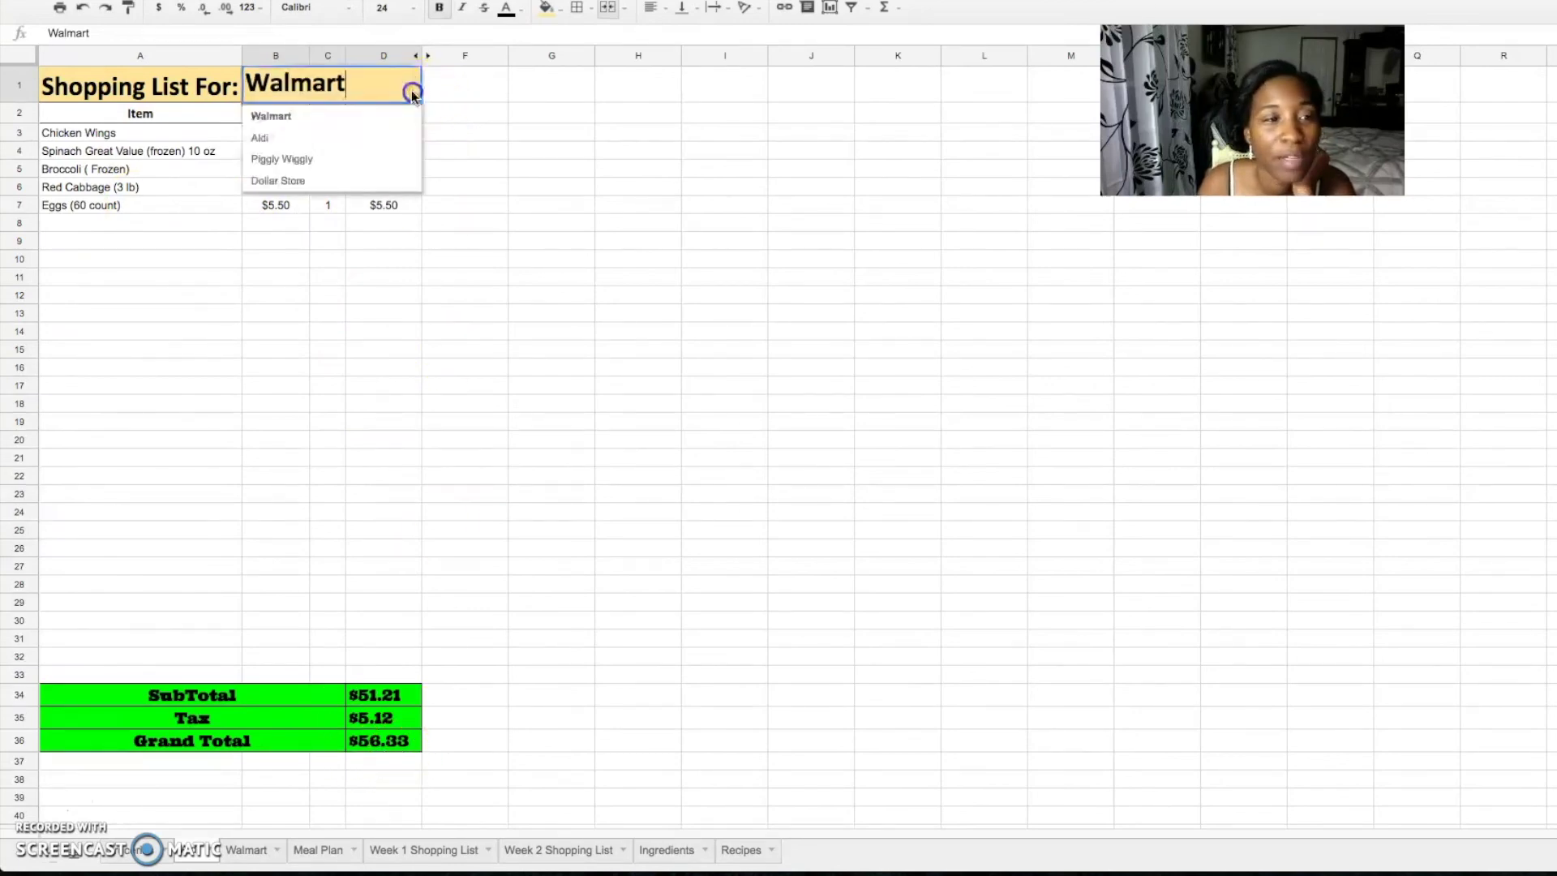
{"action": "left_click", "coordinate": [296, 176]}
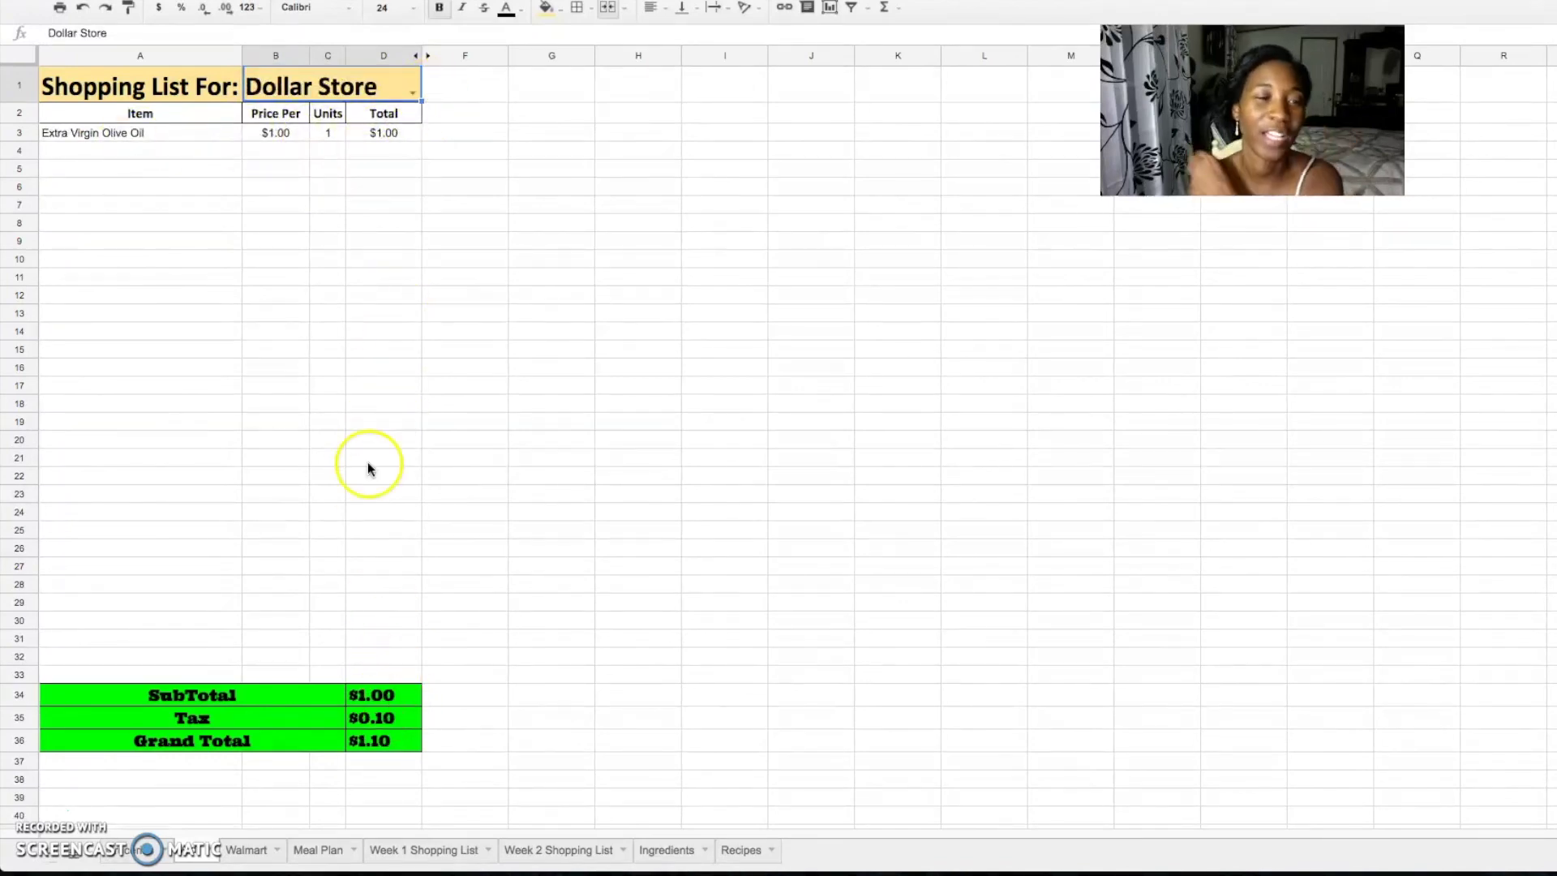
{"action": "left_click", "coordinate": [412, 91]}
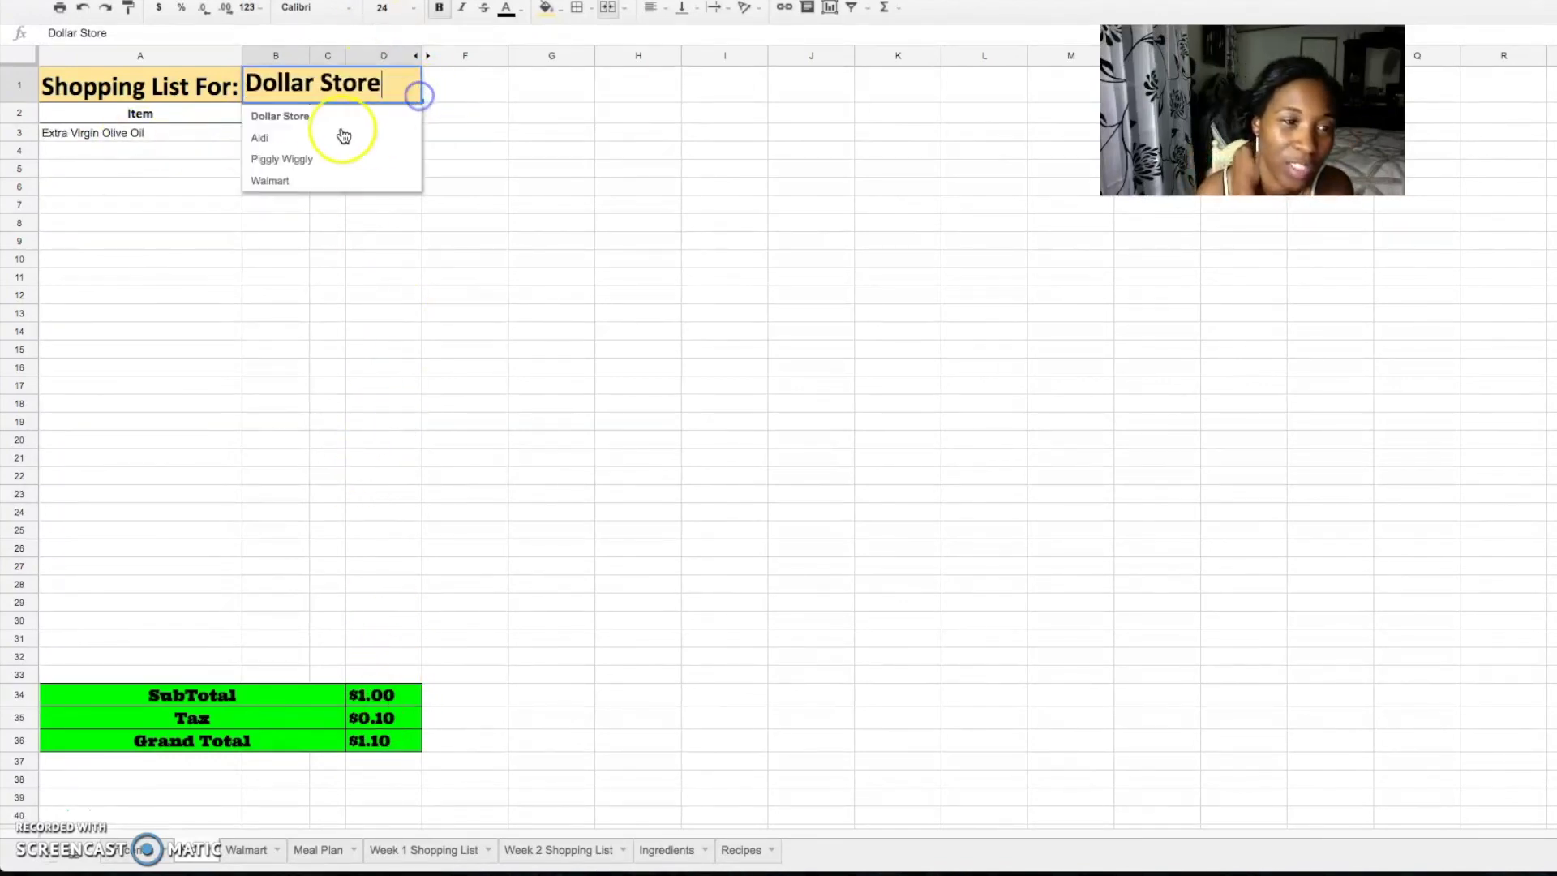
{"action": "left_click", "coordinate": [288, 135]}
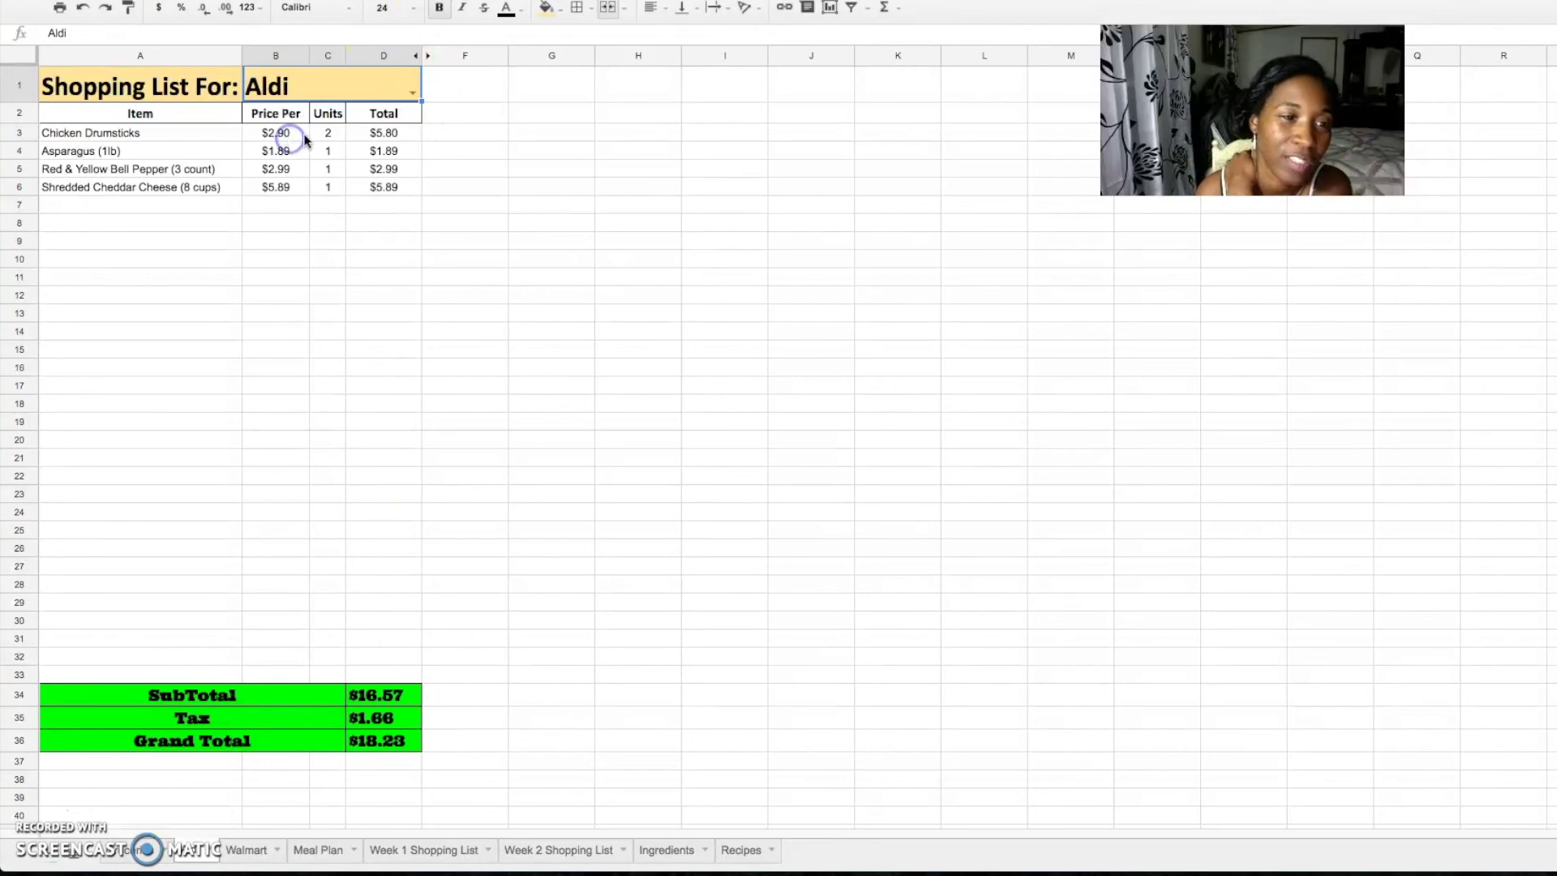
- Set the store of the shopping list on the Walmart sheet to Walmart
{"action": "left_click", "coordinate": [261, 854]}
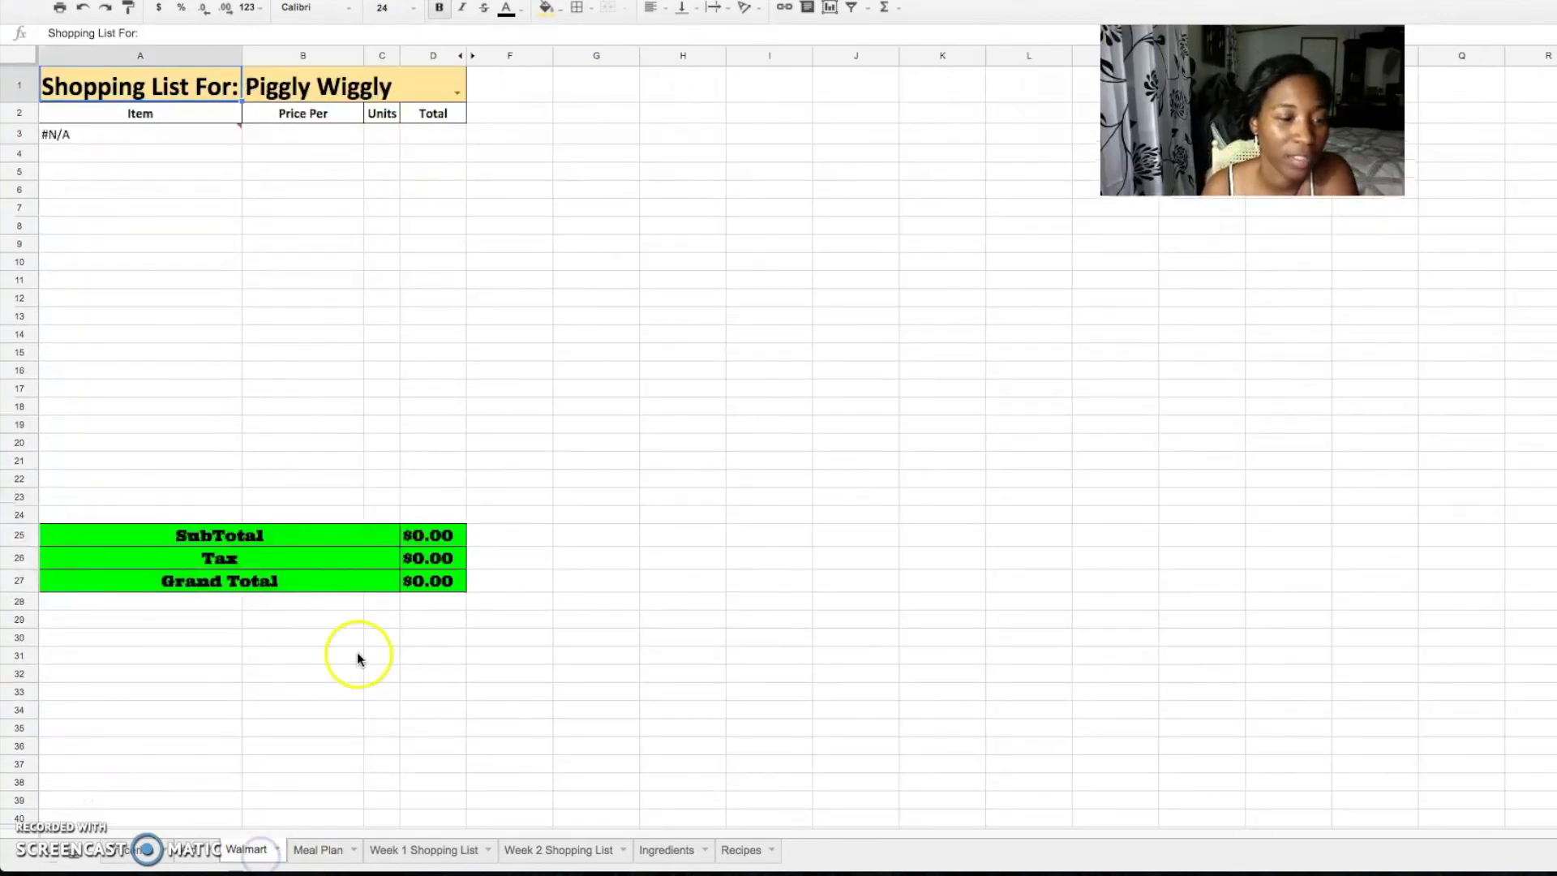
{"action": "left_click", "coordinate": [458, 90]}
{"action": "left_click", "coordinate": [293, 158]}
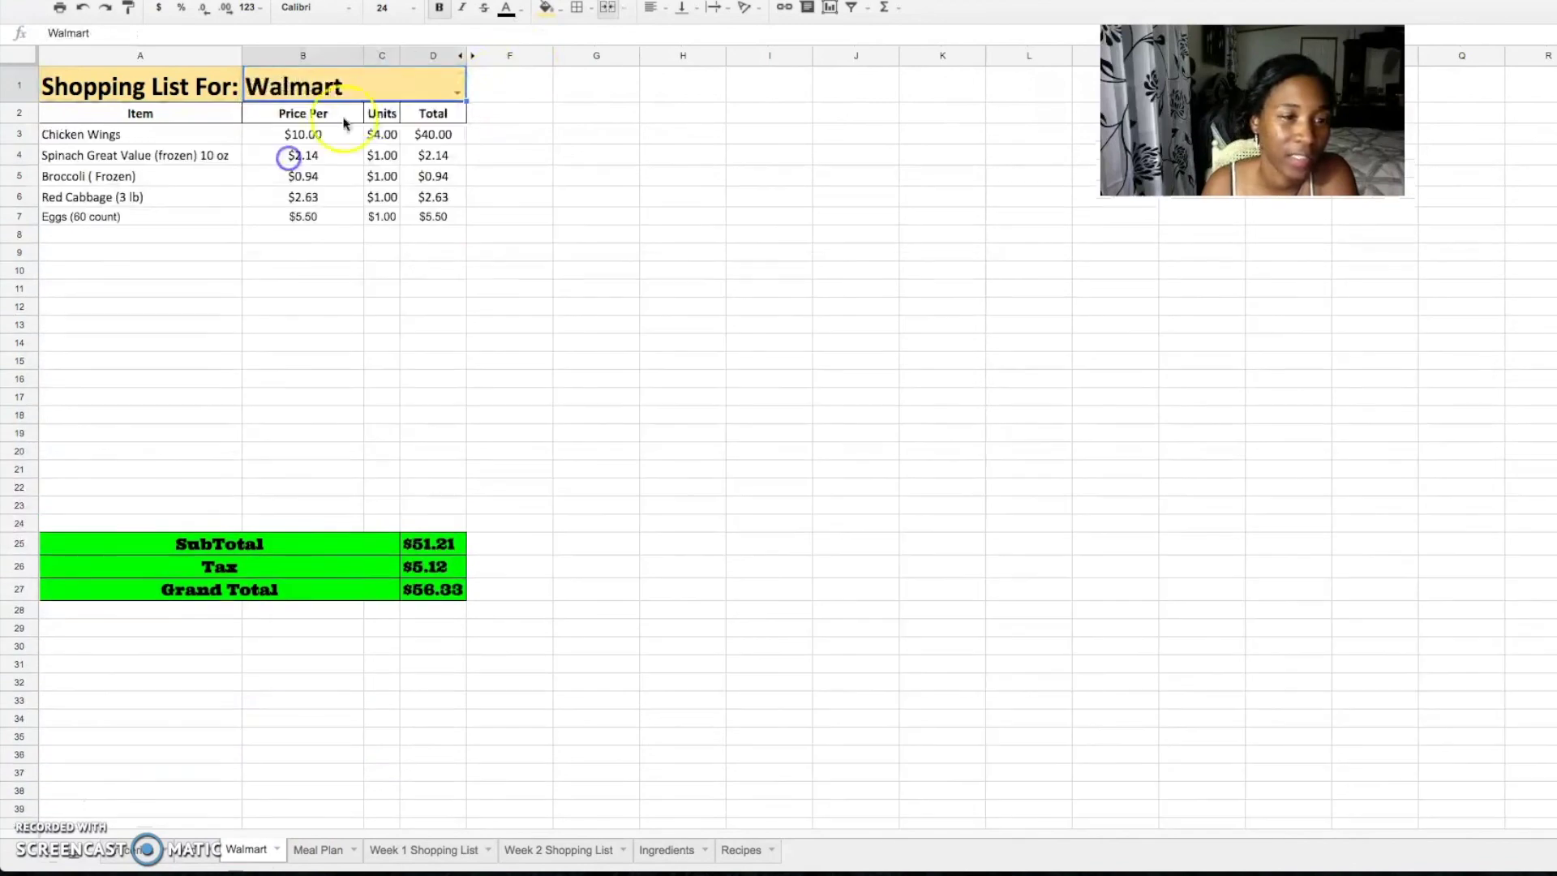
- Return to the Aldi sheet and switch its shopping list's store to Piggly Wiggly and finally to Walmart
{"action": "left_click", "coordinate": [201, 853]}
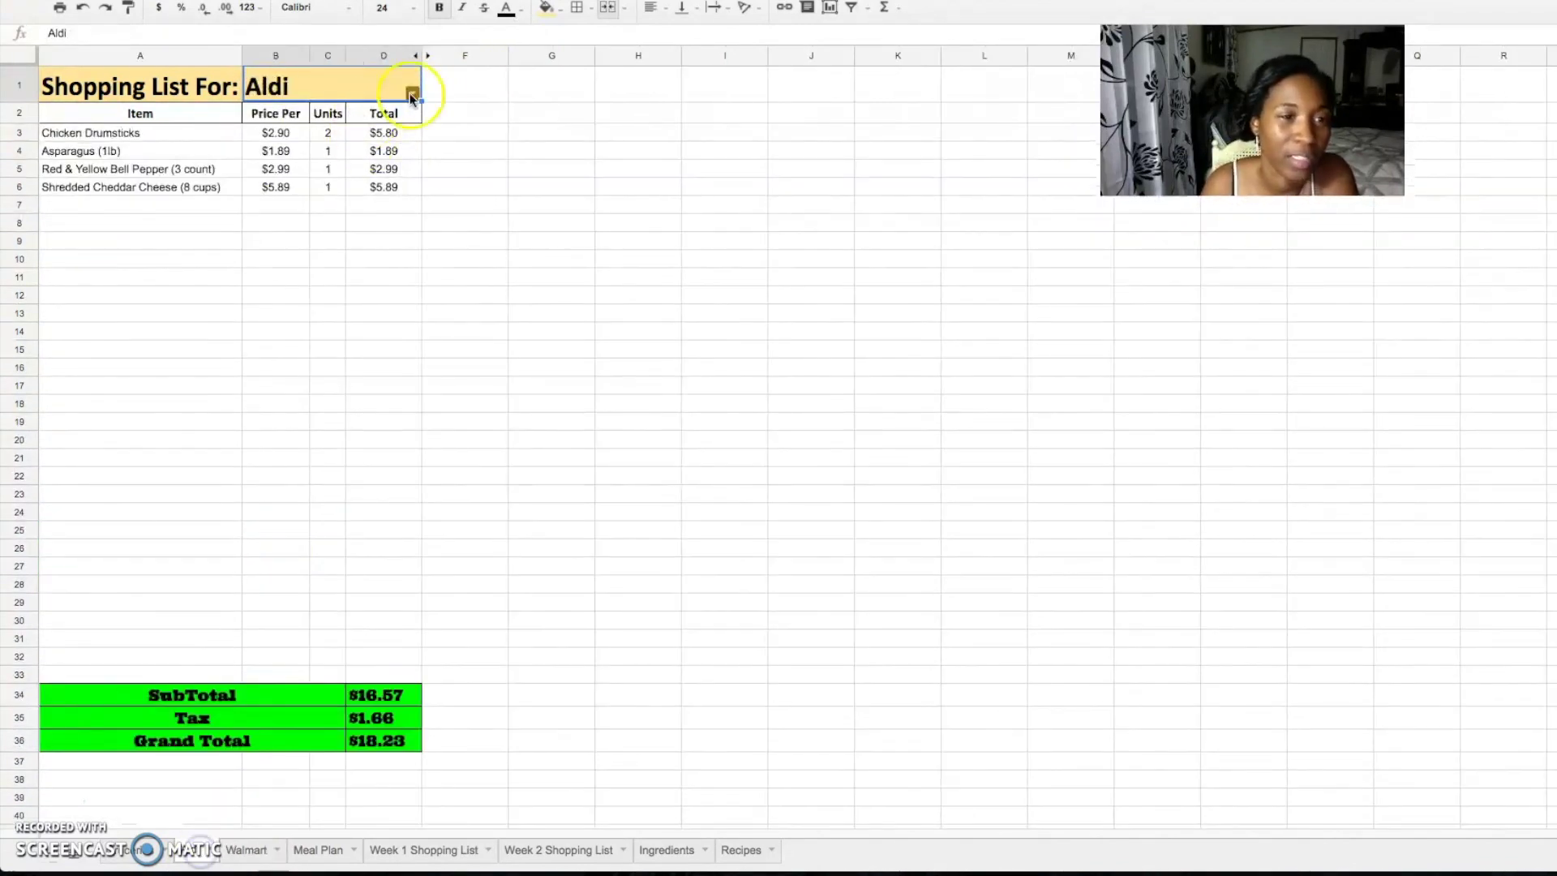
{"action": "left_click", "coordinate": [245, 850]}
{"action": "left_click", "coordinate": [195, 851]}
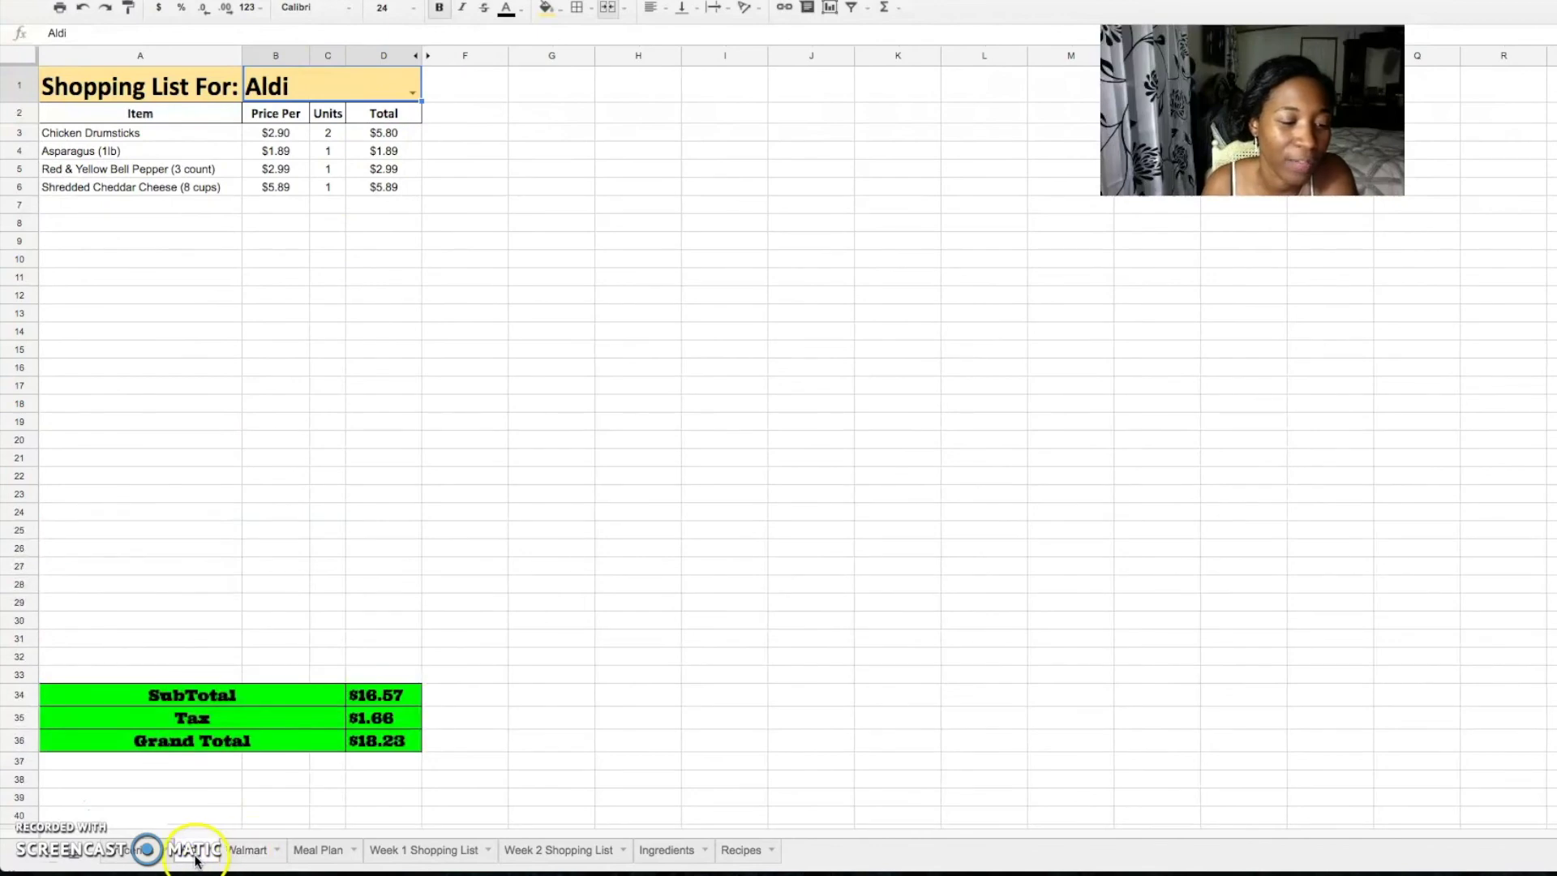
{"action": "left_click", "coordinate": [412, 93]}
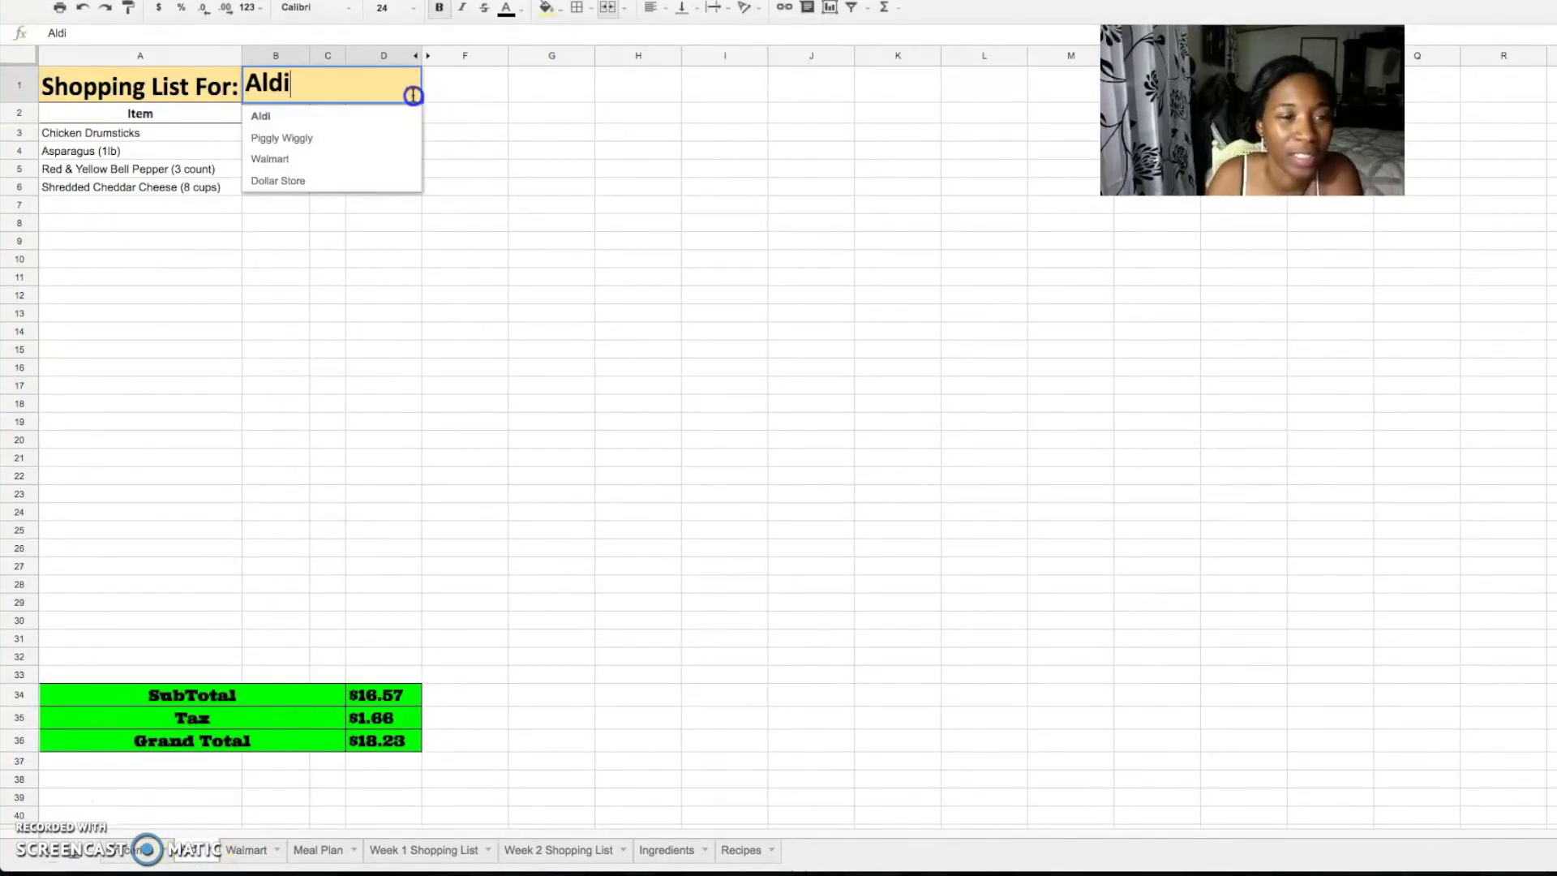
{"action": "left_click", "coordinate": [294, 138]}
{"action": "left_click", "coordinate": [412, 92]}
{"action": "left_click", "coordinate": [365, 115]}
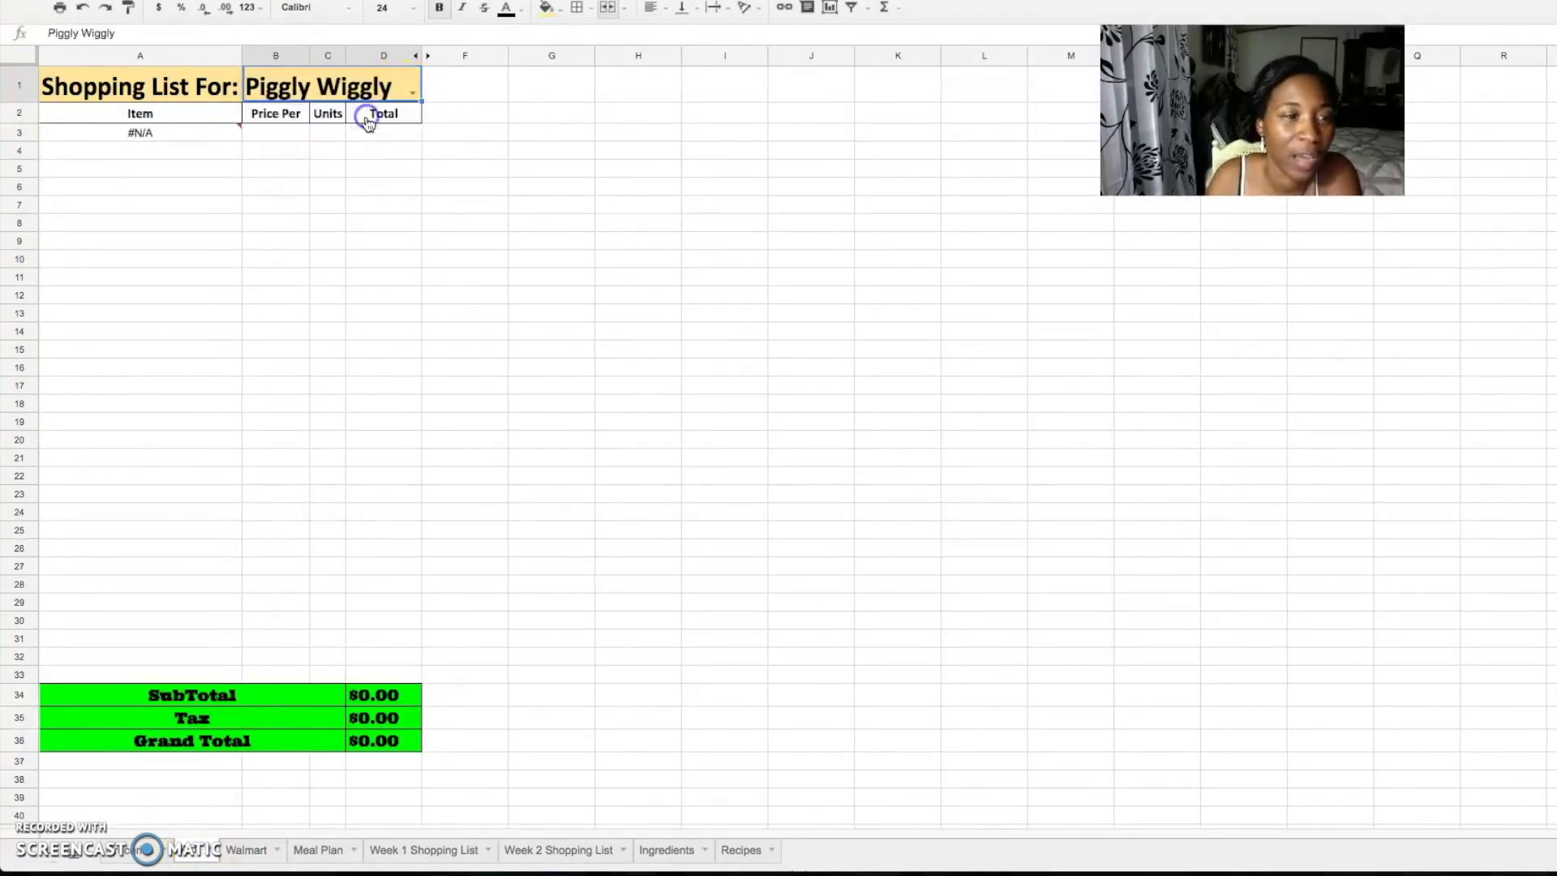
{"action": "left_click", "coordinate": [412, 92]}
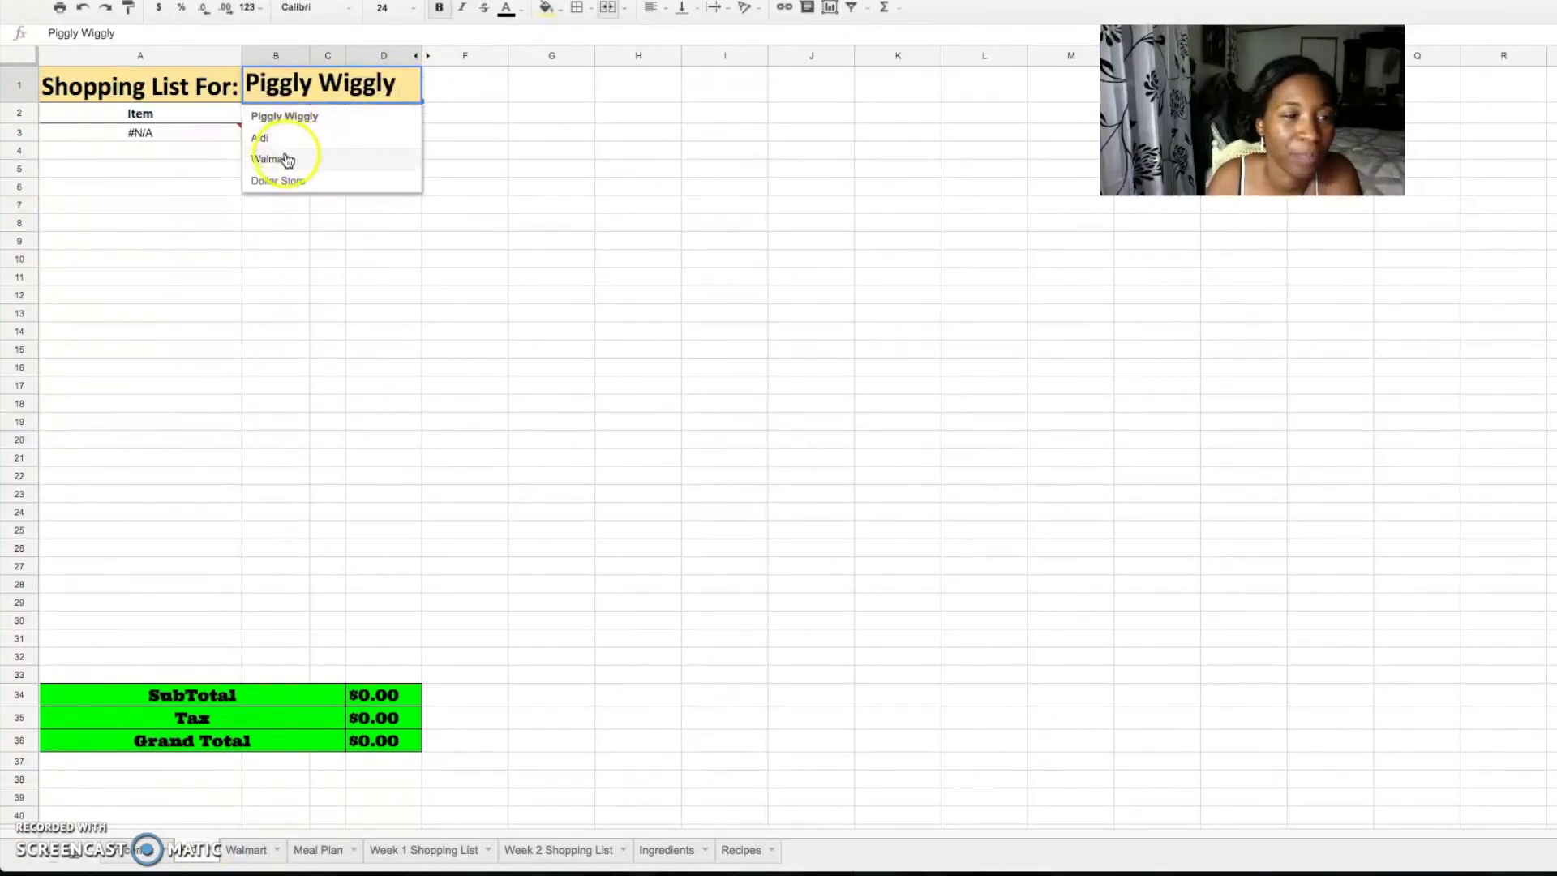
{"action": "left_click", "coordinate": [285, 158]}
{"action": "mouse_move", "coordinate": [65, 89]}
{"action": "left_mouse_down"}
{"action": "mouse_move", "coordinate": [295, 121]}
{"action": "mouse_move", "coordinate": [369, 382]}
{"action": "mouse_move", "coordinate": [400, 741]}
{"action": "left_mouse_up"}
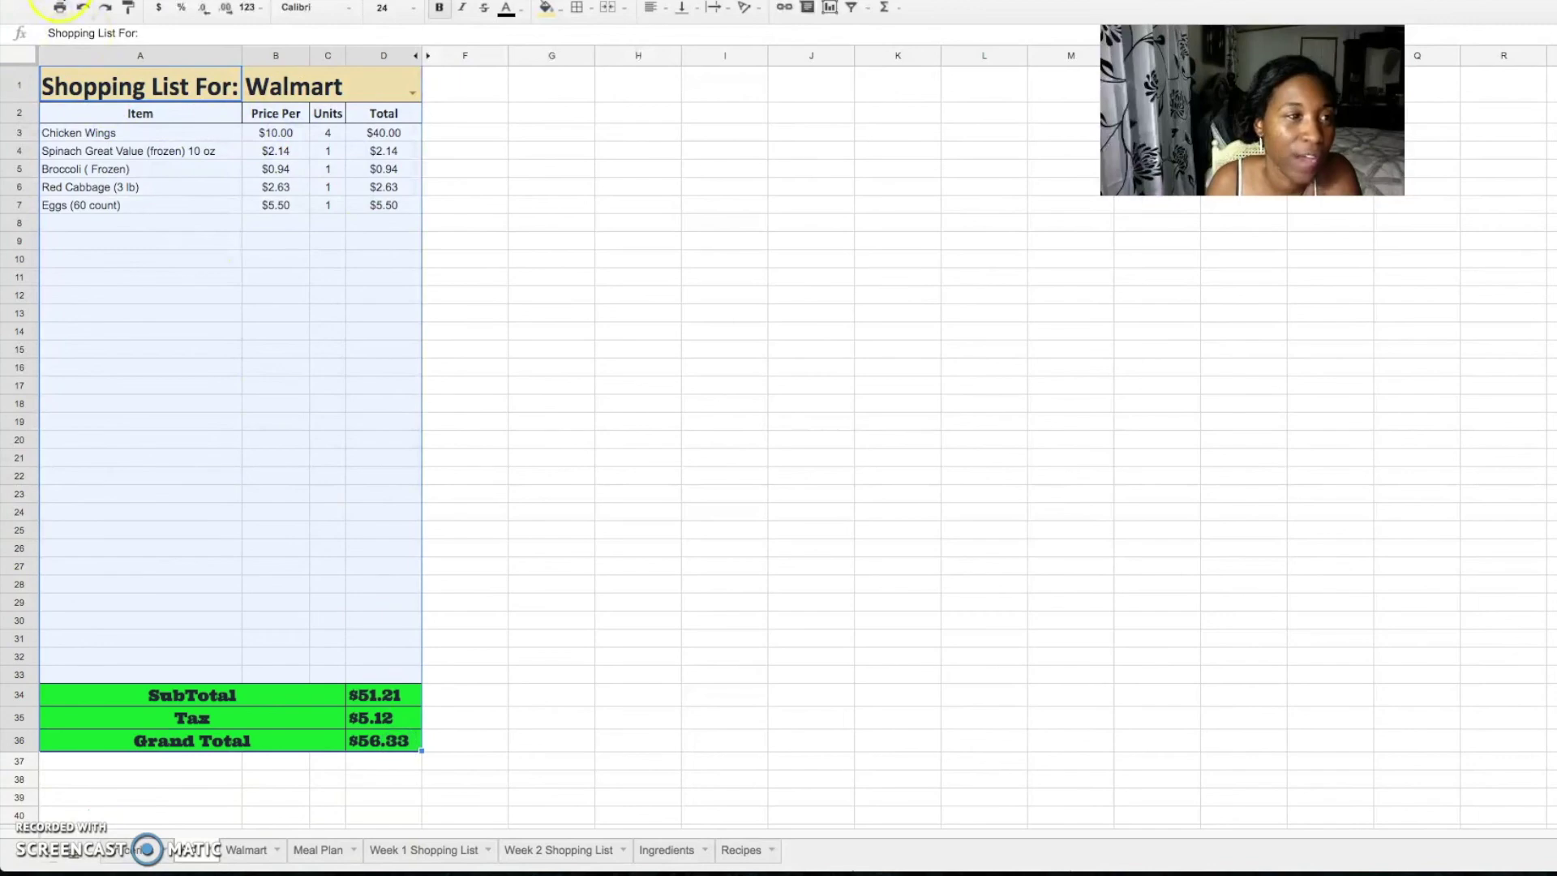
{"action": "left_click", "coordinate": [60, 3]}
{"action": "left_click", "coordinate": [610, 157]}
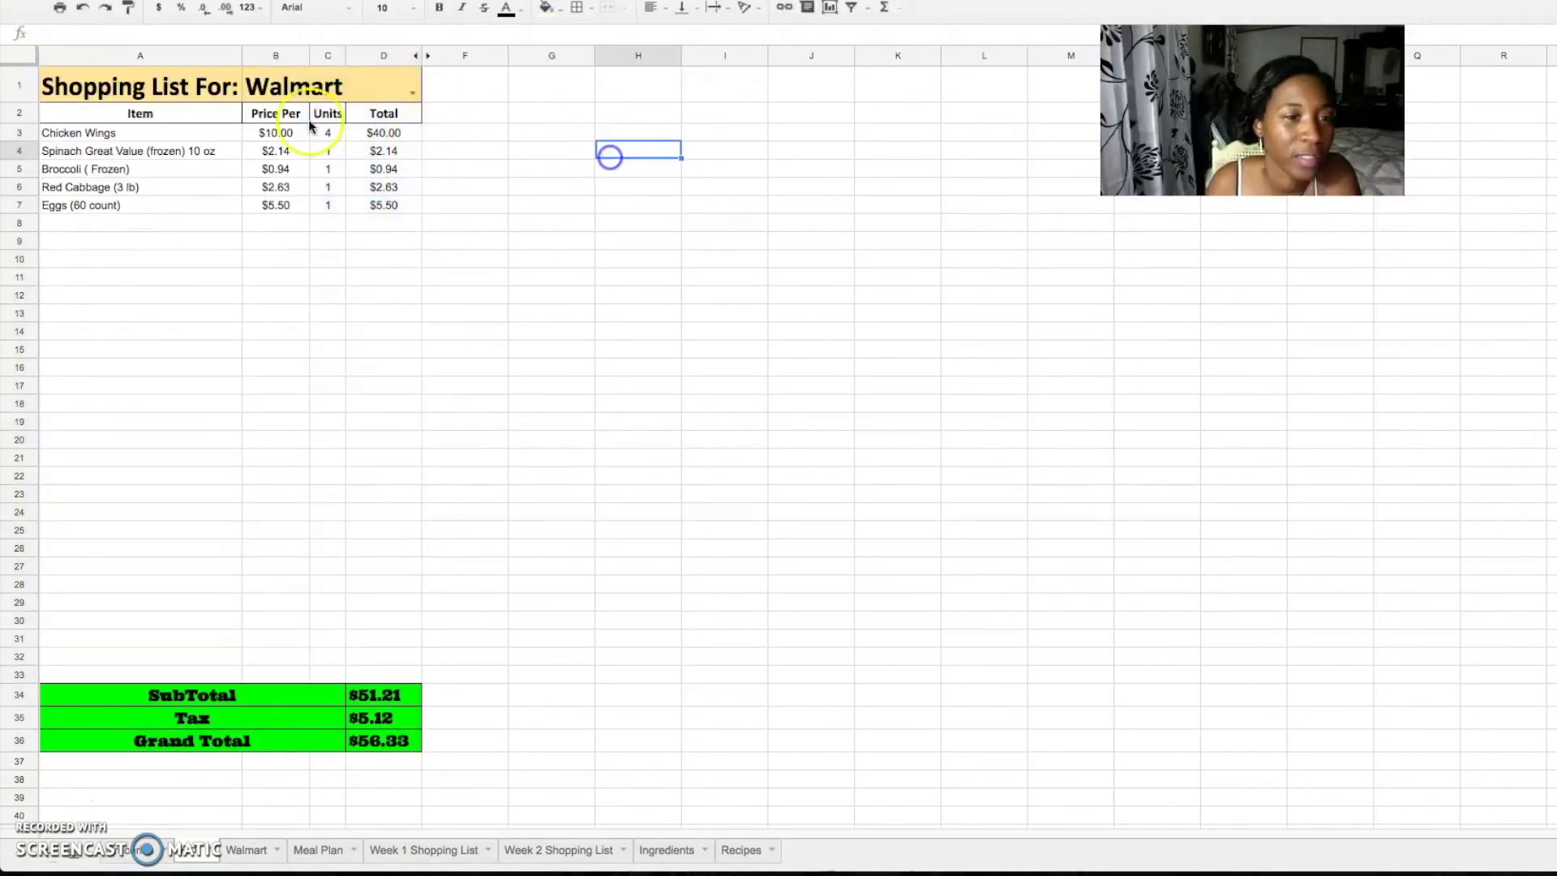
- Select the whole Walmart shopping list from the title through the Grand Total, open its print preview and review the pages
{"action": "mouse_move", "coordinate": [81, 87]}
{"action": "left_mouse_down"}
{"action": "mouse_move", "coordinate": [382, 476]}
{"action": "mouse_move", "coordinate": [390, 740]}
{"action": "left_mouse_up"}
{"action": "left_click", "coordinate": [59, 9]}
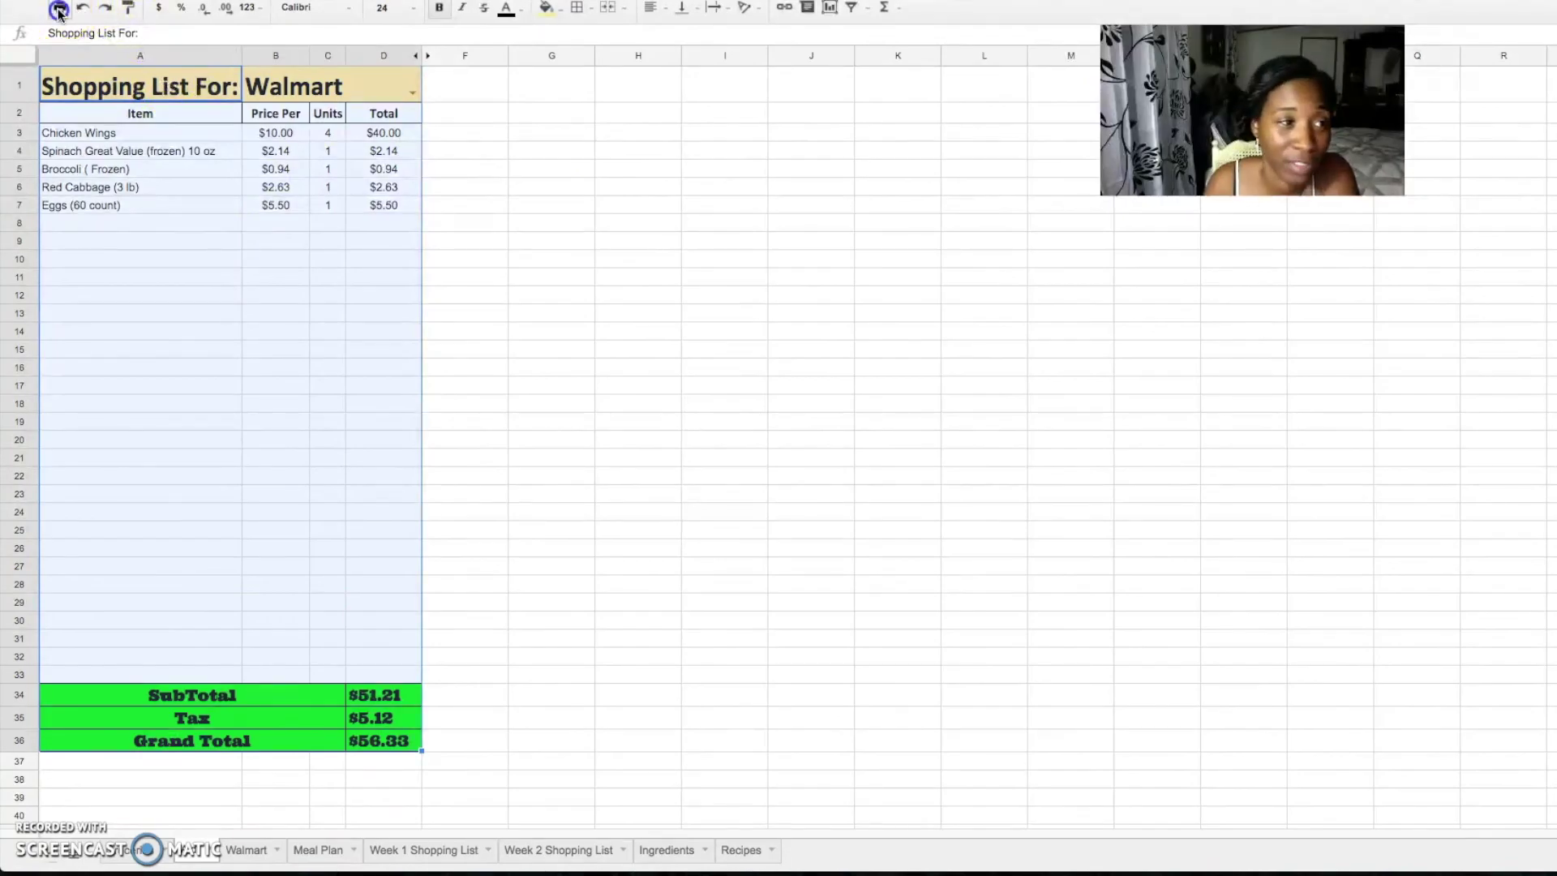
{"action": "scroll", "coordinate": [902, 303], "scroll_direction": "down", "scroll_amount": 7}
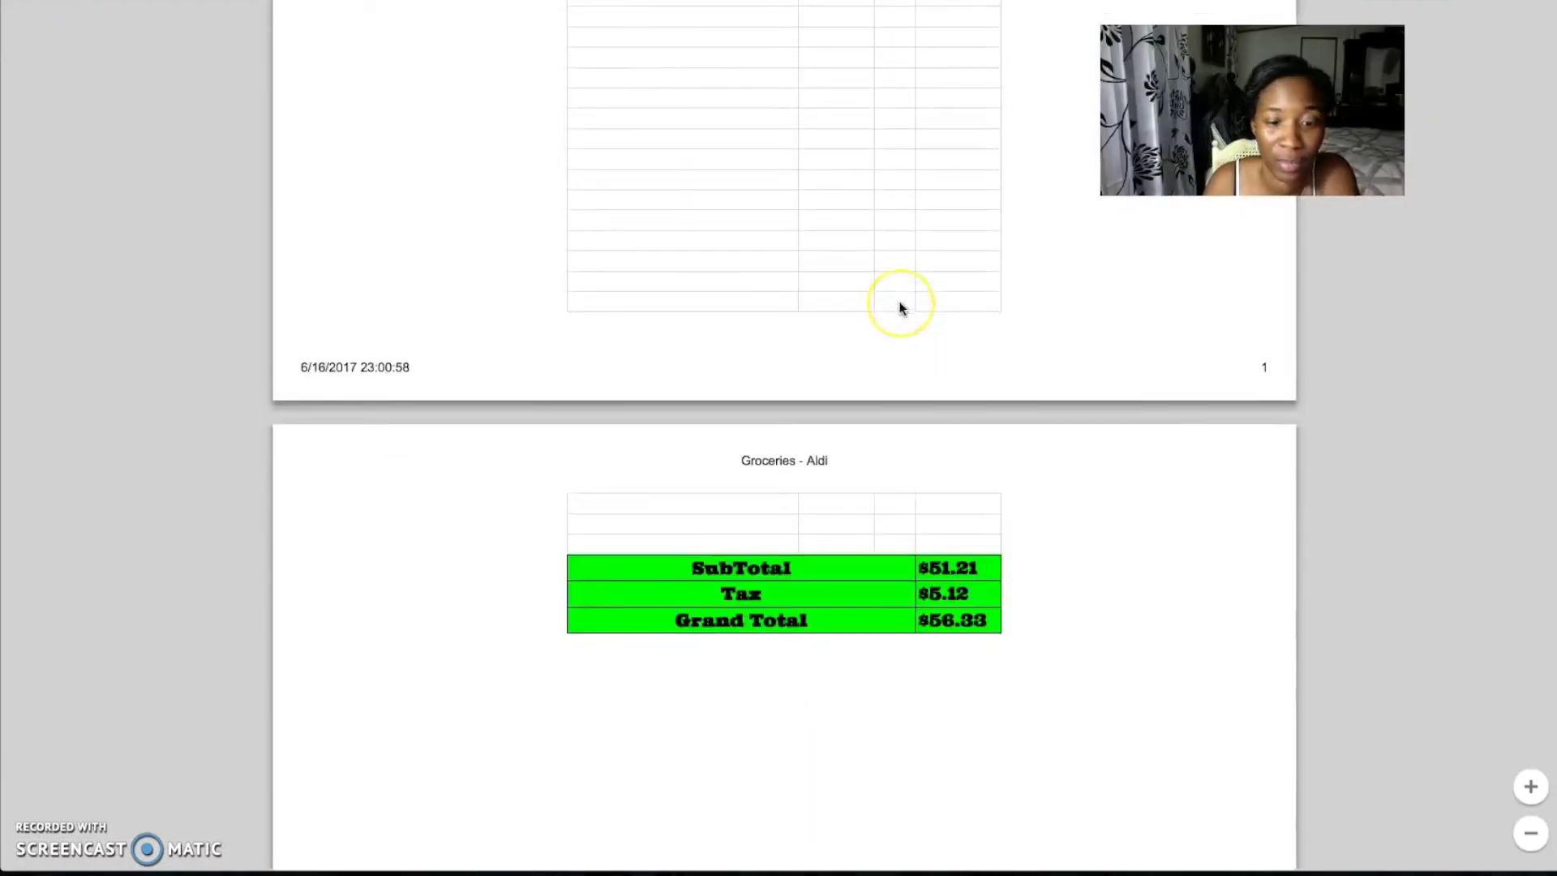
{"action": "scroll", "coordinate": [900, 306], "scroll_direction": "up", "scroll_amount": 5}
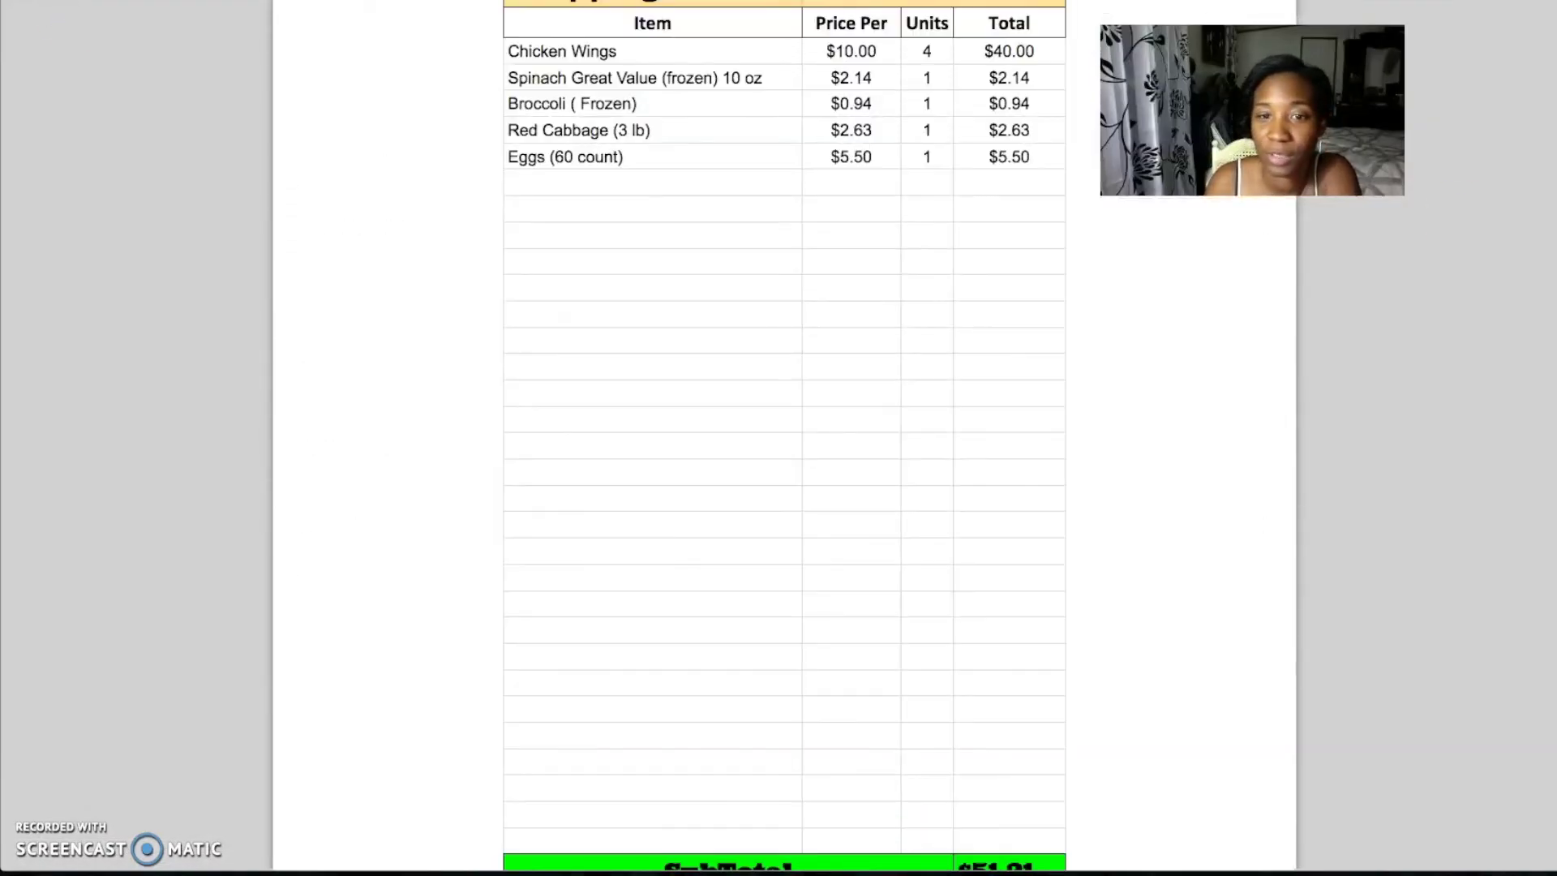
{"action": "scroll", "coordinate": [1121, 388], "scroll_direction": "down", "scroll_amount": 3}
{"action": "scroll", "coordinate": [1121, 395], "scroll_direction": "up", "scroll_amount": 4}
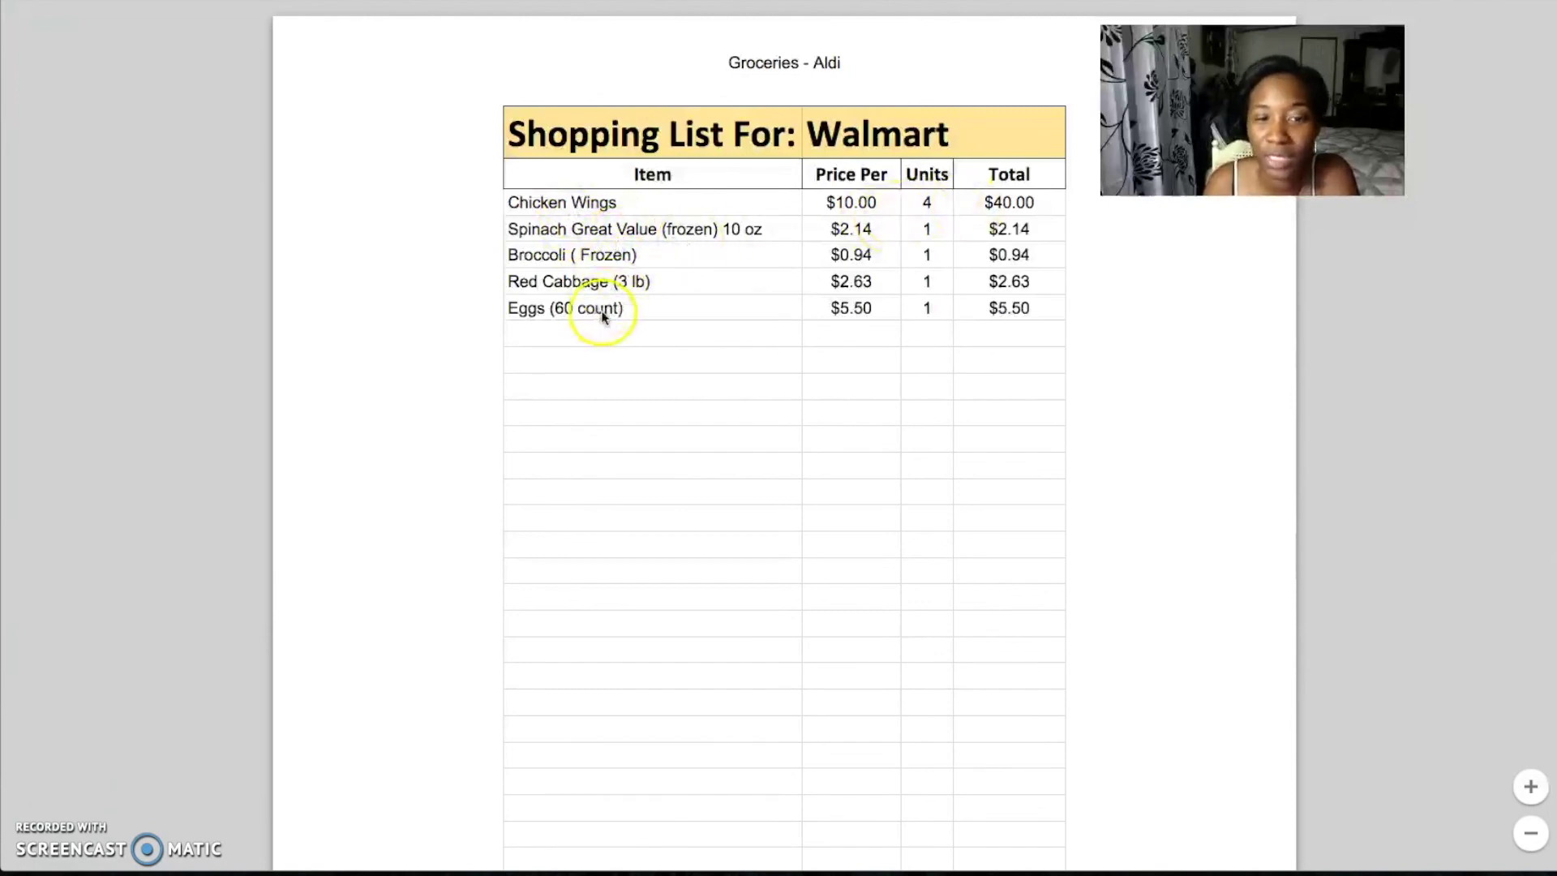
- Check the Walmart list's print preview down to the Grand Total and back to the title, and close it without printing
{"action": "scroll", "coordinate": [608, 313], "scroll_direction": "down", "scroll_amount": 5}
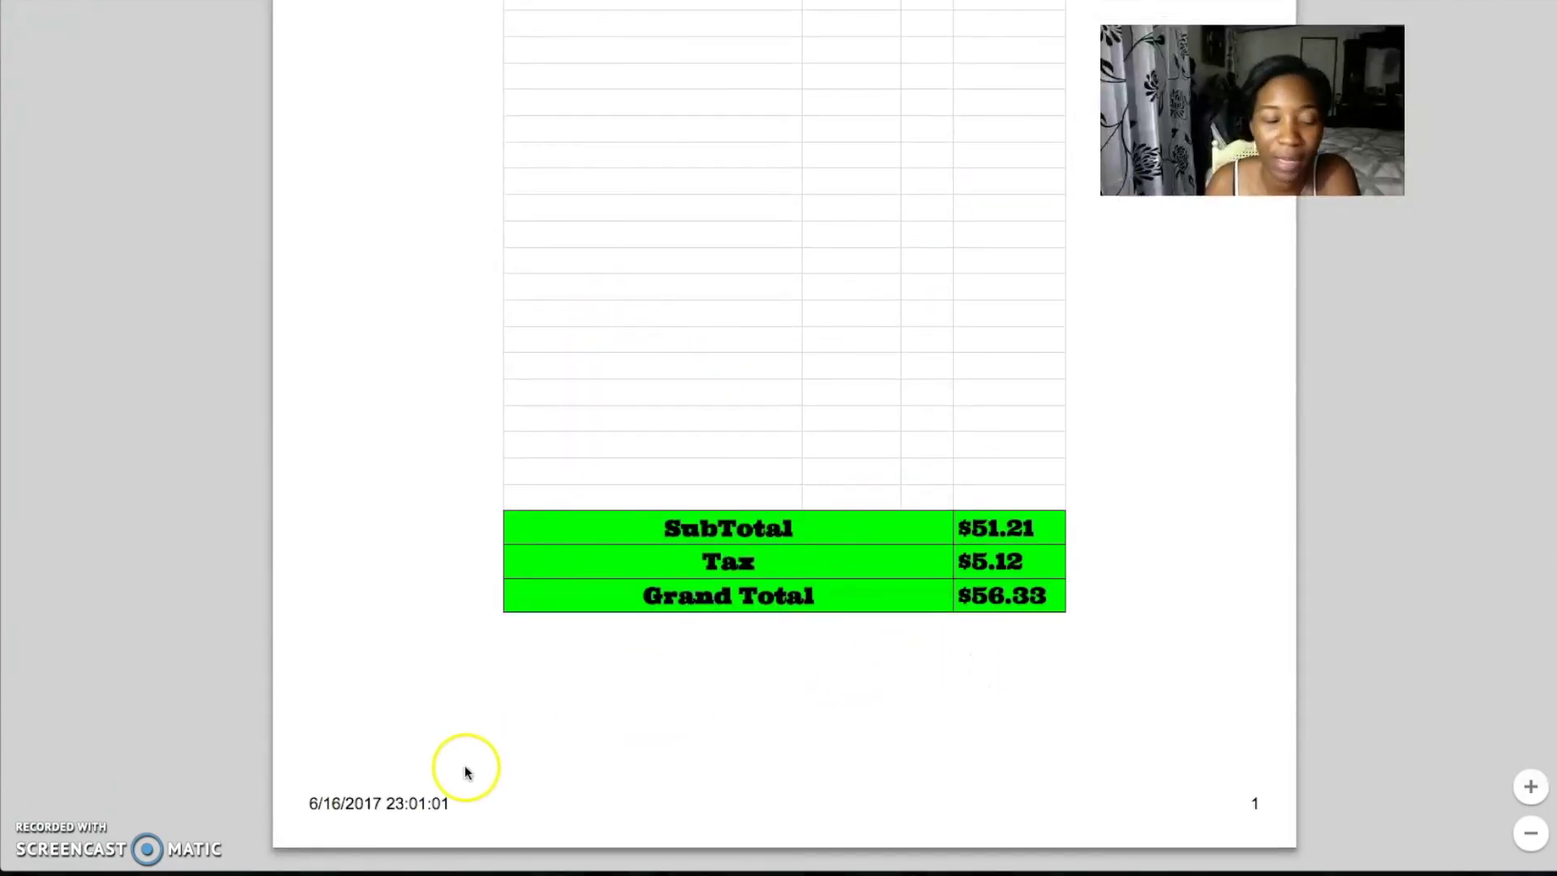
{"action": "scroll", "coordinate": [683, 697], "scroll_direction": "up", "scroll_amount": 5}
{"action": "scroll", "coordinate": [683, 691], "scroll_direction": "up", "scroll_amount": 2}
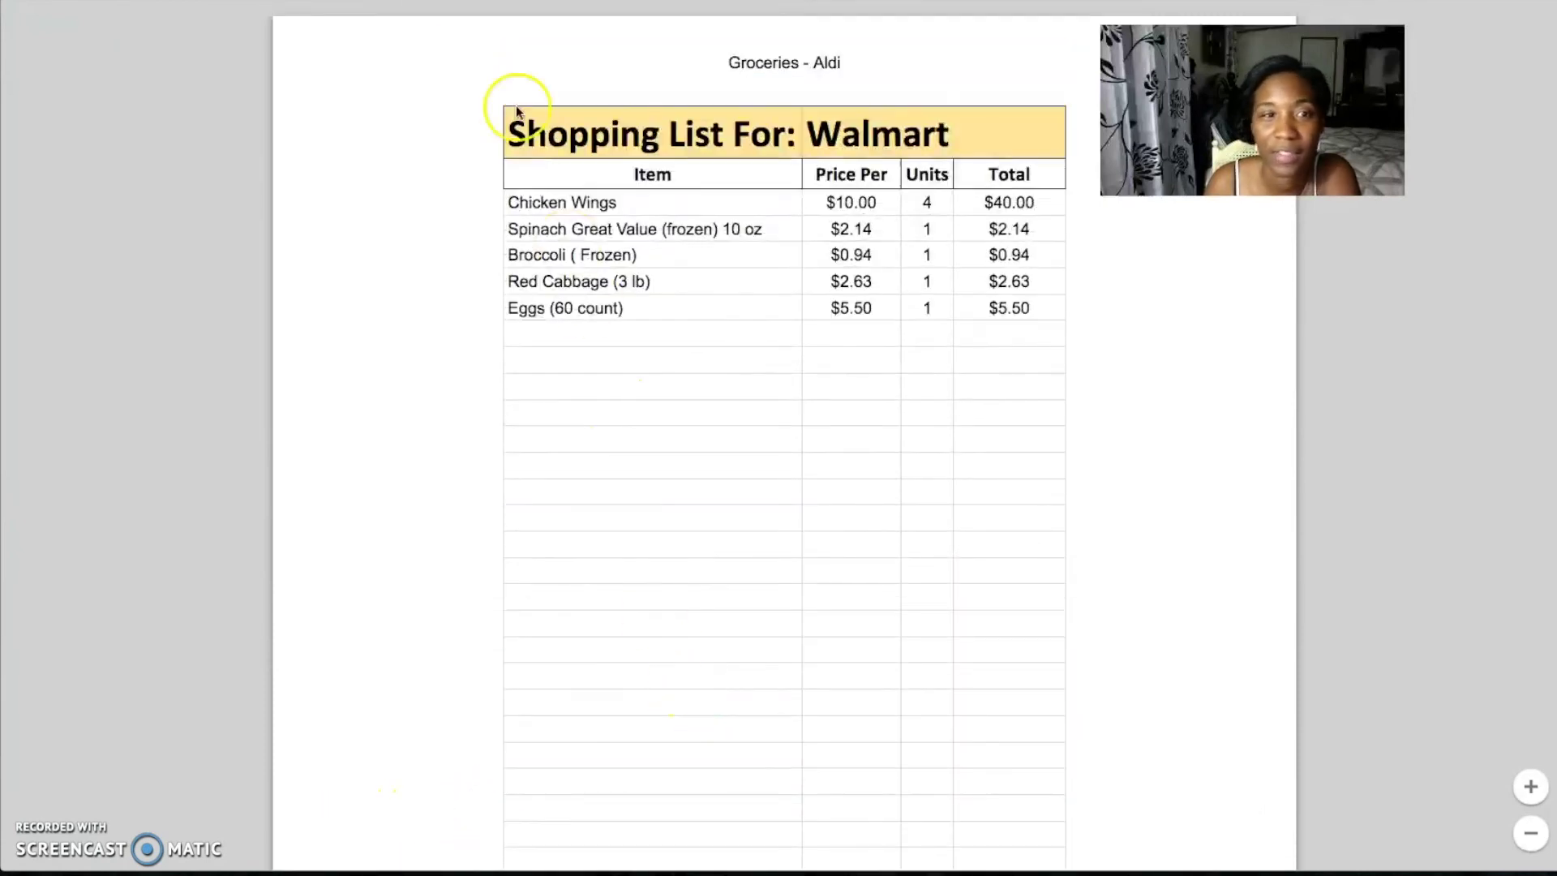
{"action": "key", "text": "Escape"}
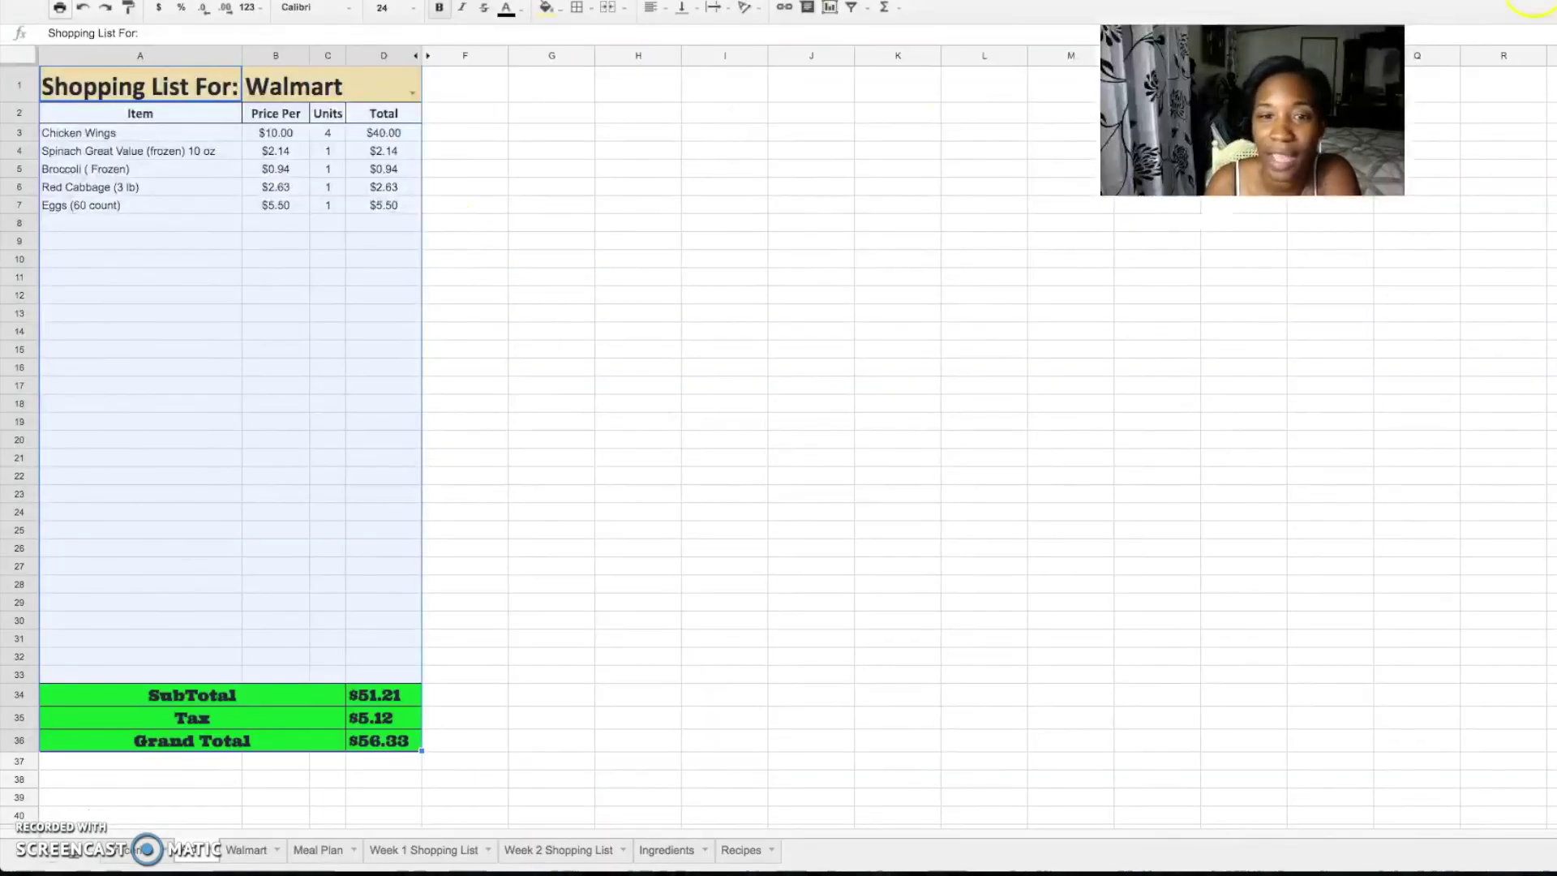
- View the Meal Plan sheet briefly, and on the Ingredients sheet examine the amounts and ingredients for Bag of Chips and Baked Chicken Leg/Wings
{"action": "left_click", "coordinate": [330, 851]}
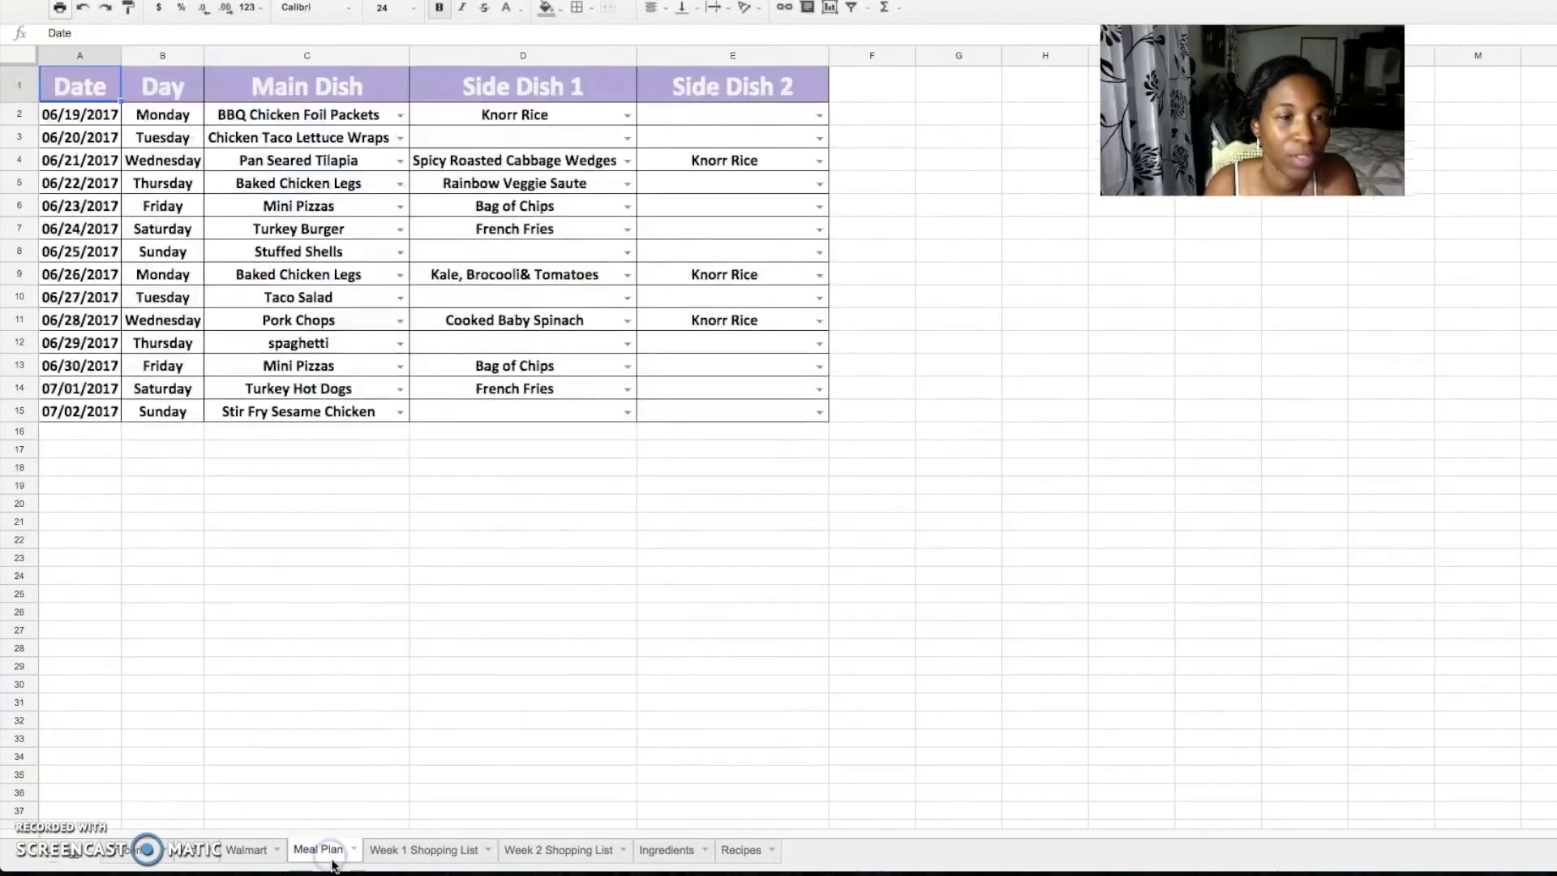
{"action": "left_click", "coordinate": [673, 852]}
{"action": "left_click", "coordinate": [610, 81]}
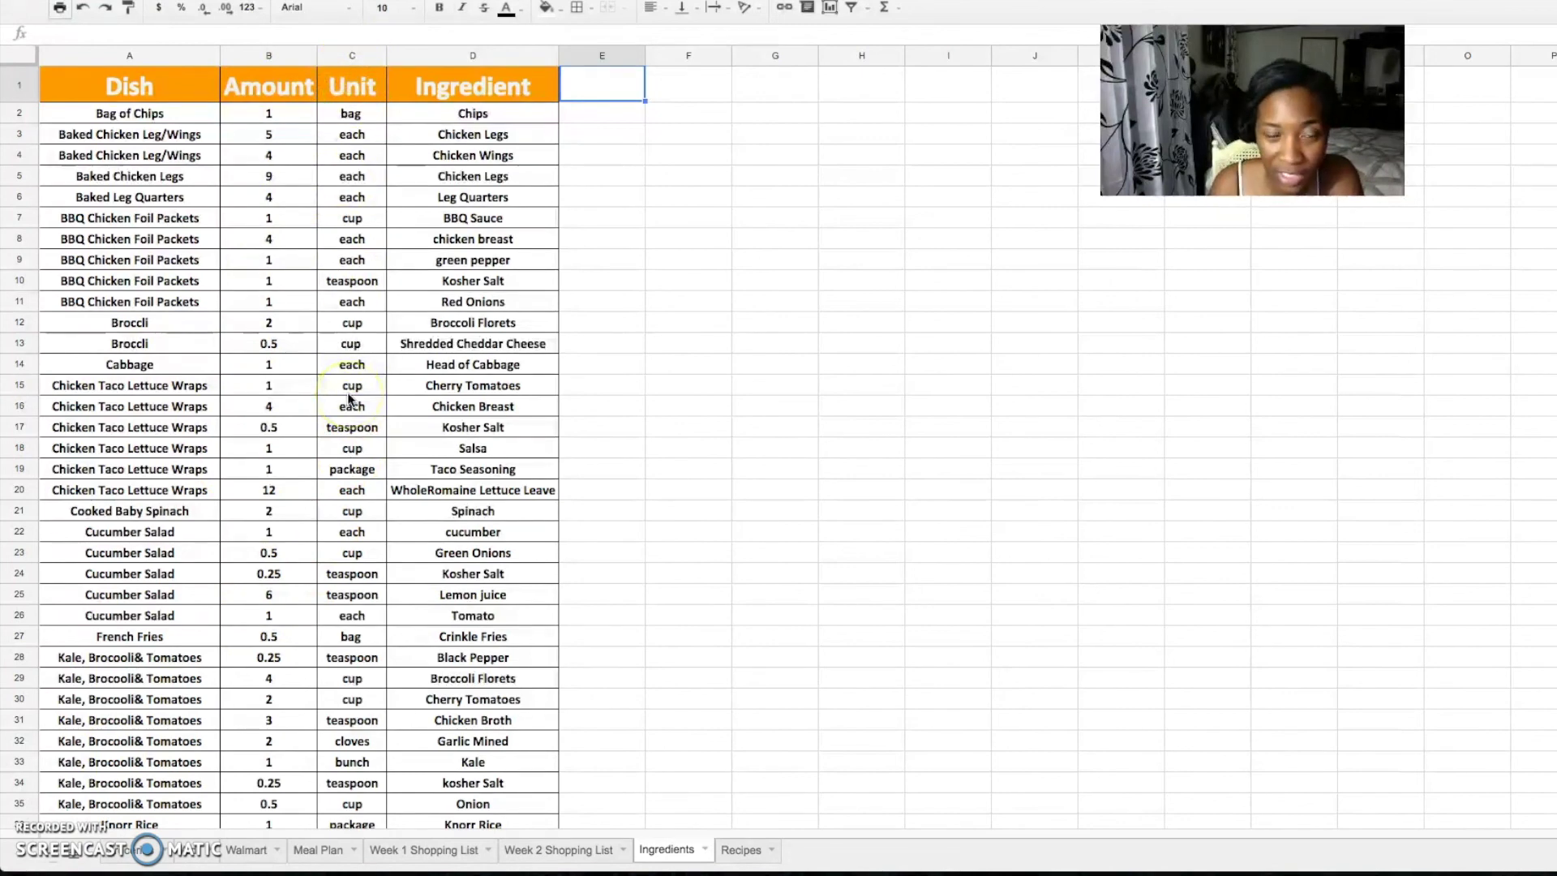
{"action": "left_click", "coordinate": [142, 114]}
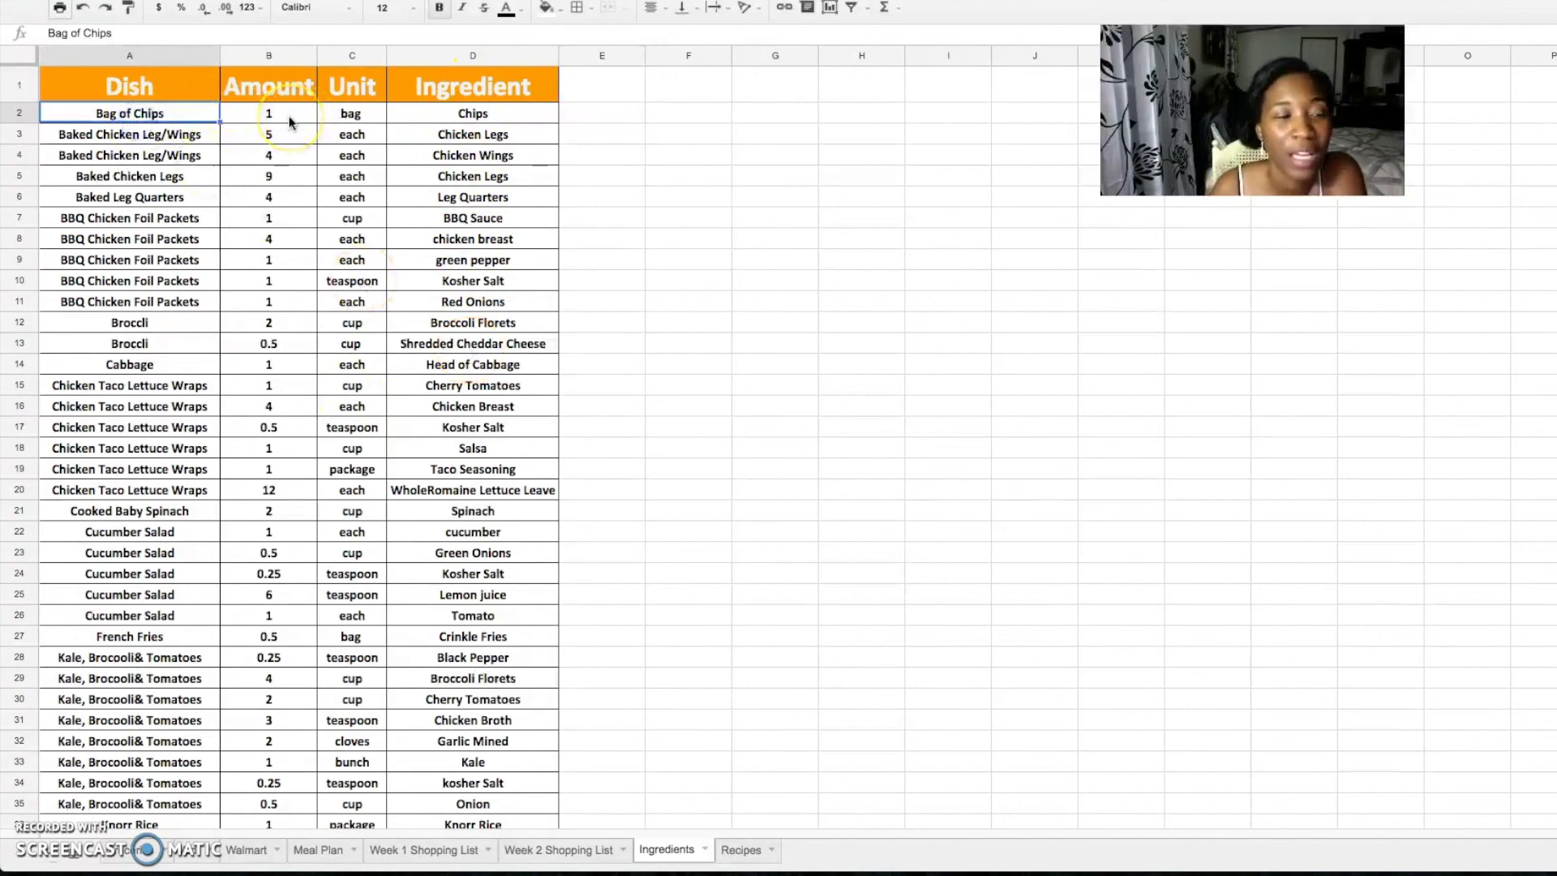
{"action": "left_click", "coordinate": [290, 120]}
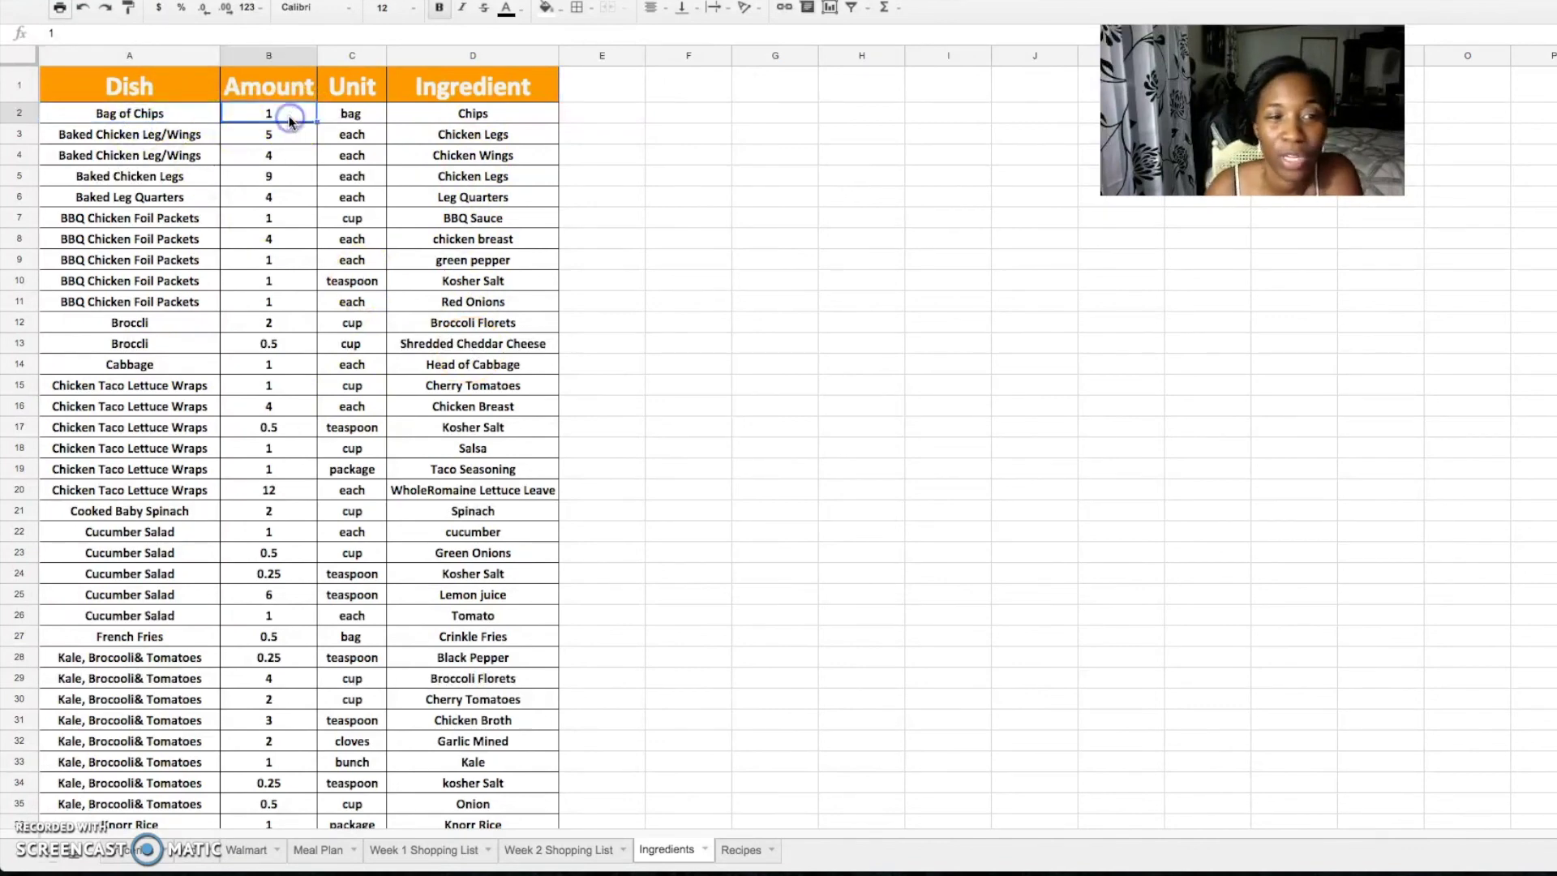
{"action": "left_click", "coordinate": [486, 120]}
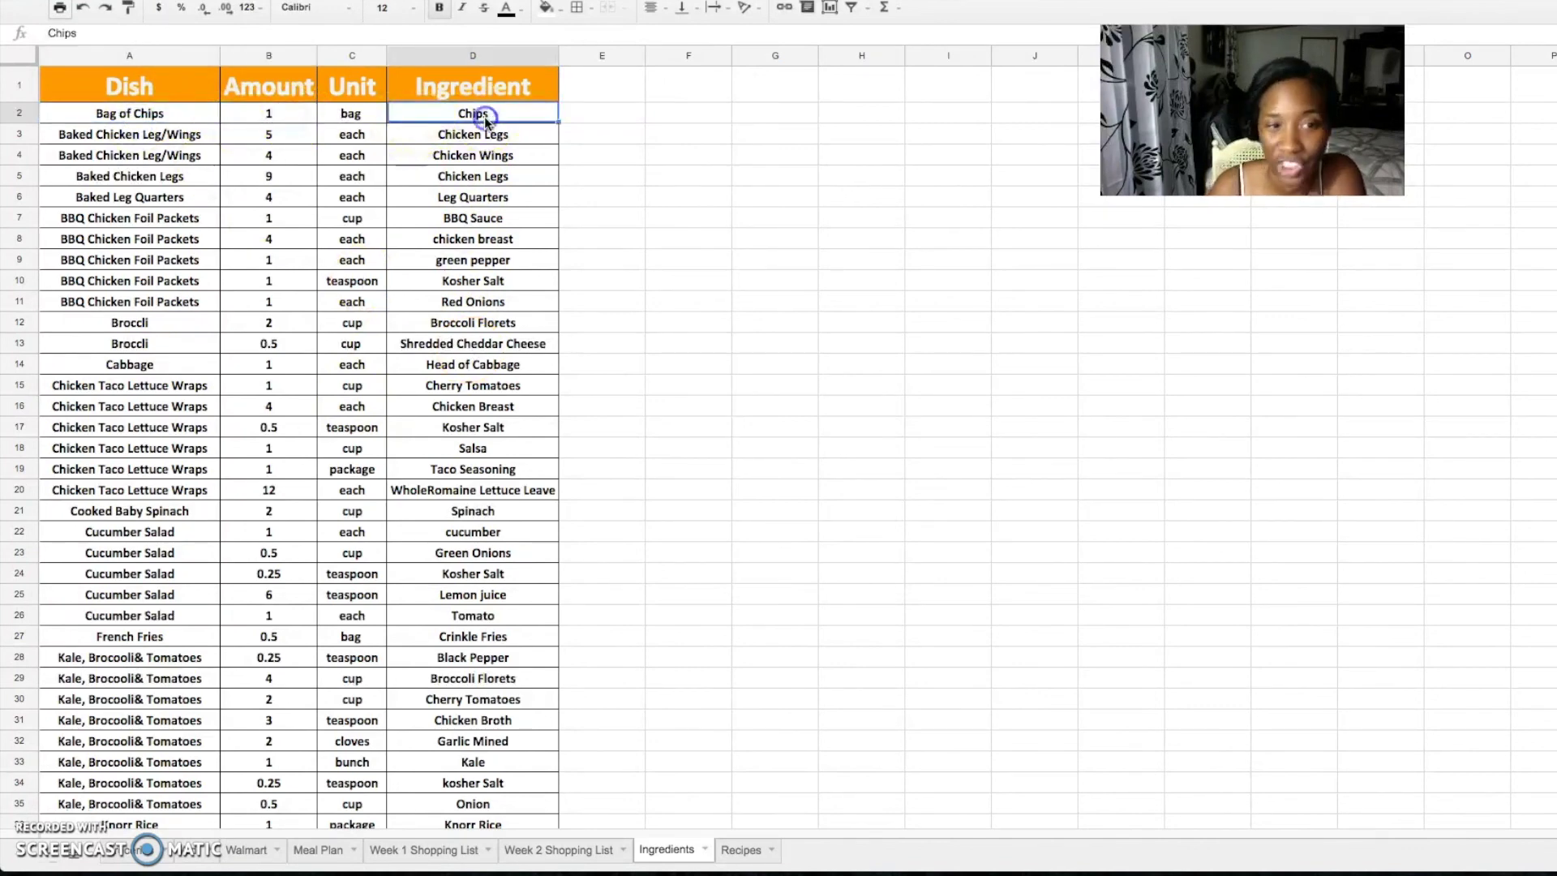
{"action": "left_click", "coordinate": [123, 136]}
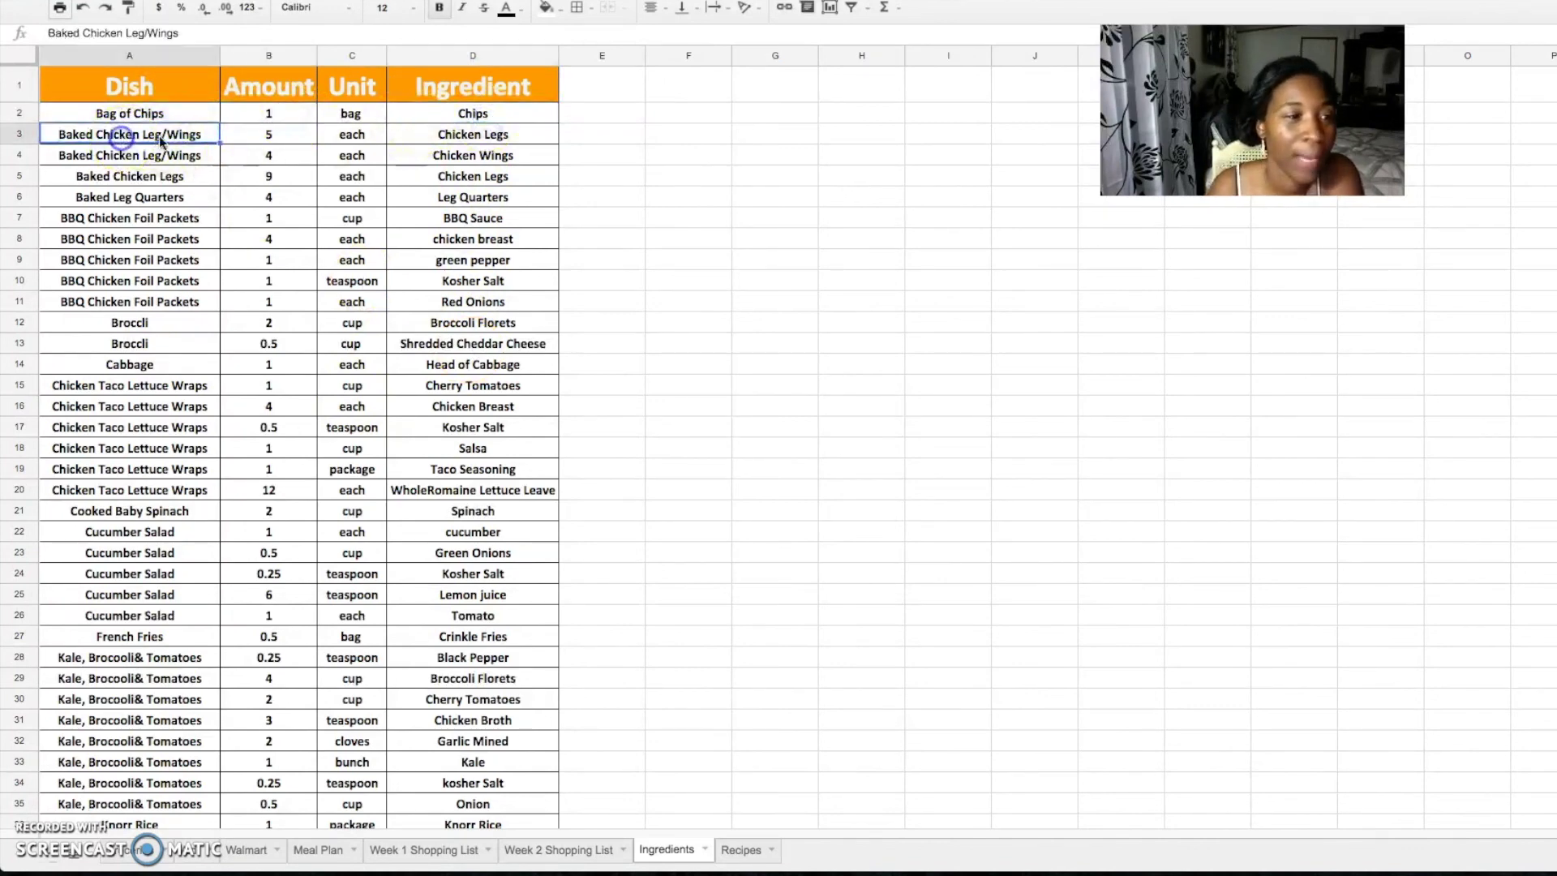
{"action": "left_click", "coordinate": [270, 137]}
{"action": "left_click", "coordinate": [465, 140]}
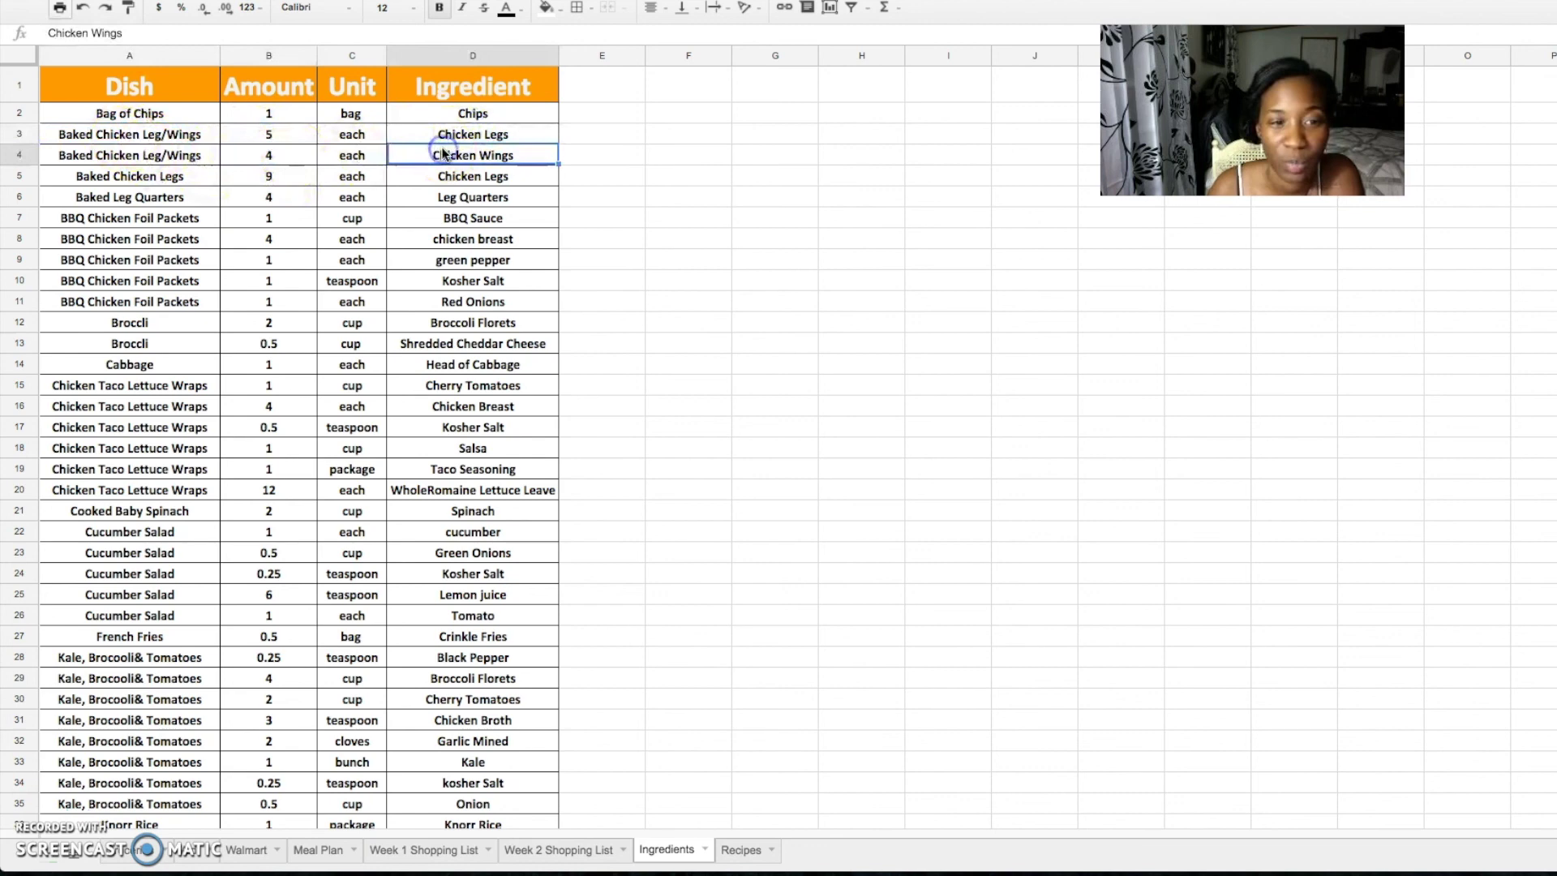
- Examine the ingredient rows for Baked Chicken Legs, Baked Leg Quarters and BBQ Chicken Foil Packets
{"action": "left_click", "coordinate": [131, 178]}
{"action": "left_click", "coordinate": [240, 184]}
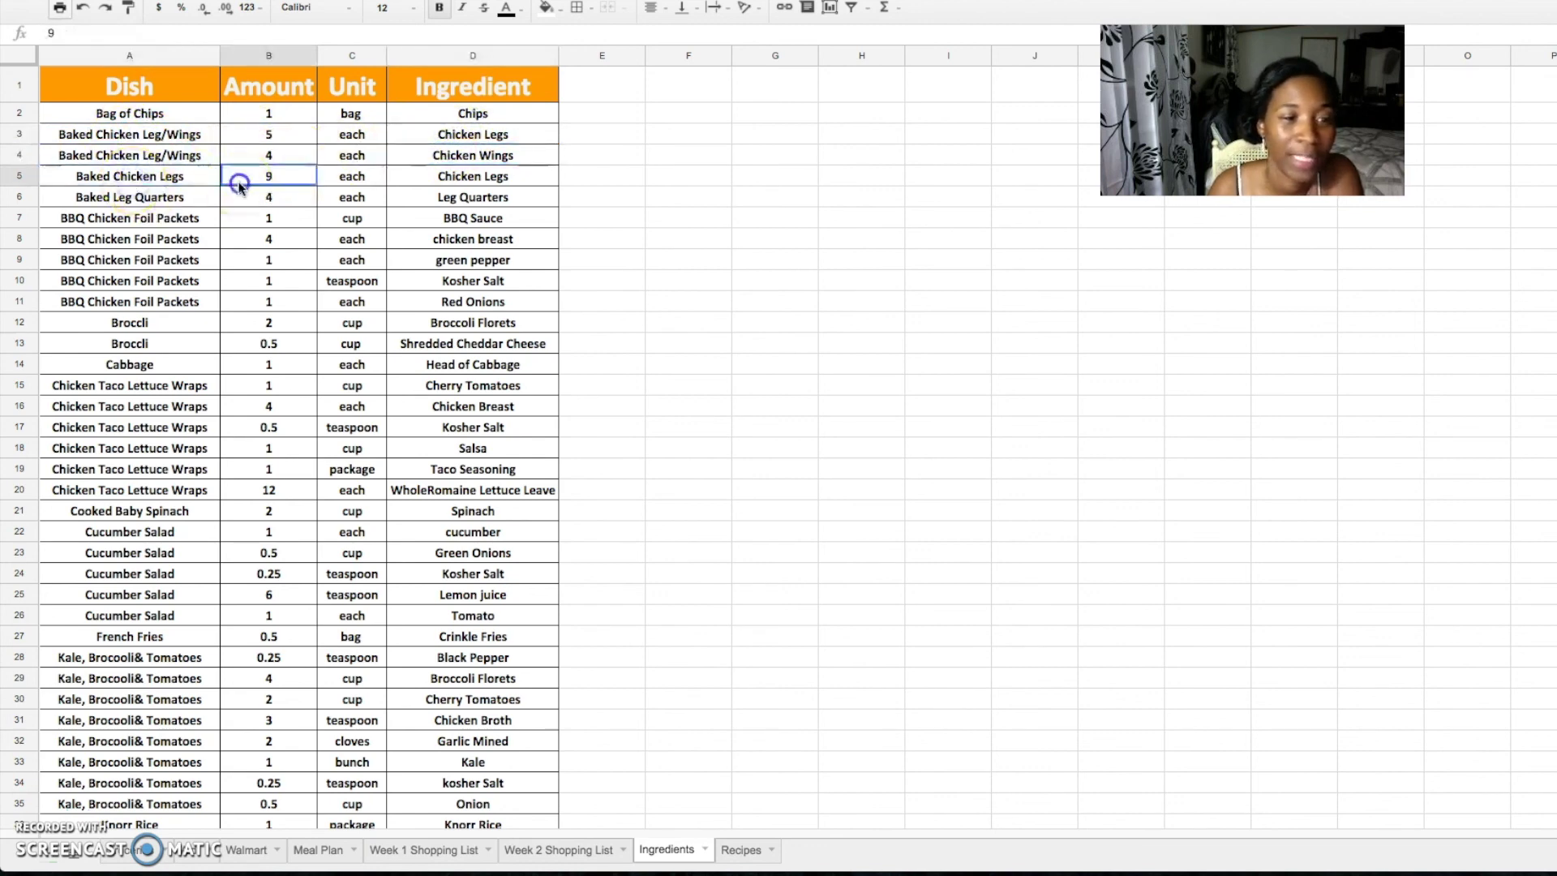
{"action": "left_click", "coordinate": [487, 176]}
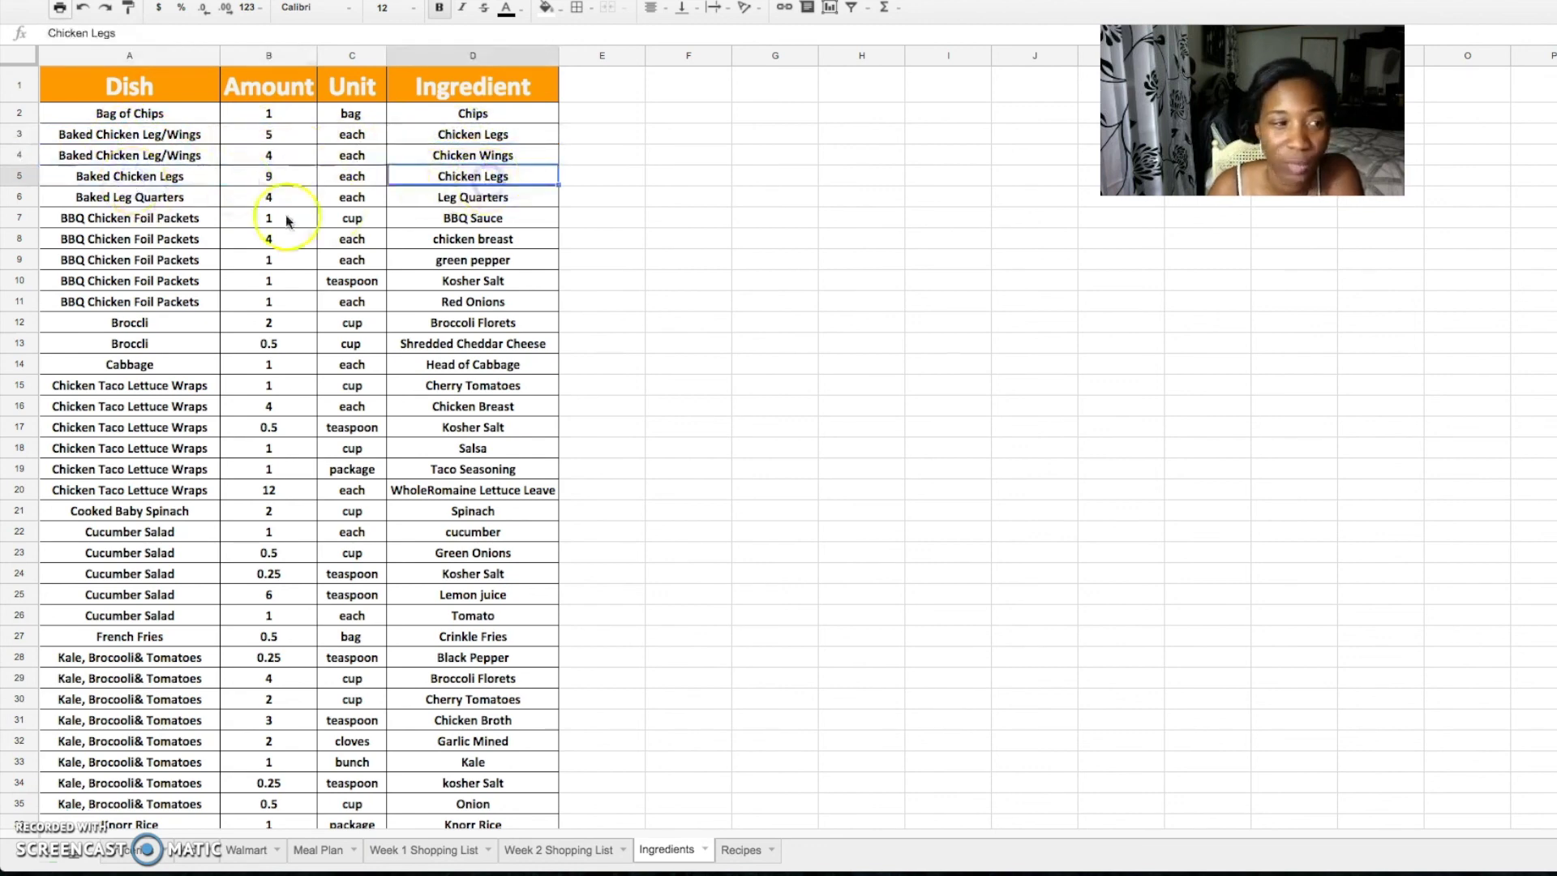
{"action": "left_click", "coordinate": [147, 203]}
{"action": "left_click", "coordinate": [273, 205]}
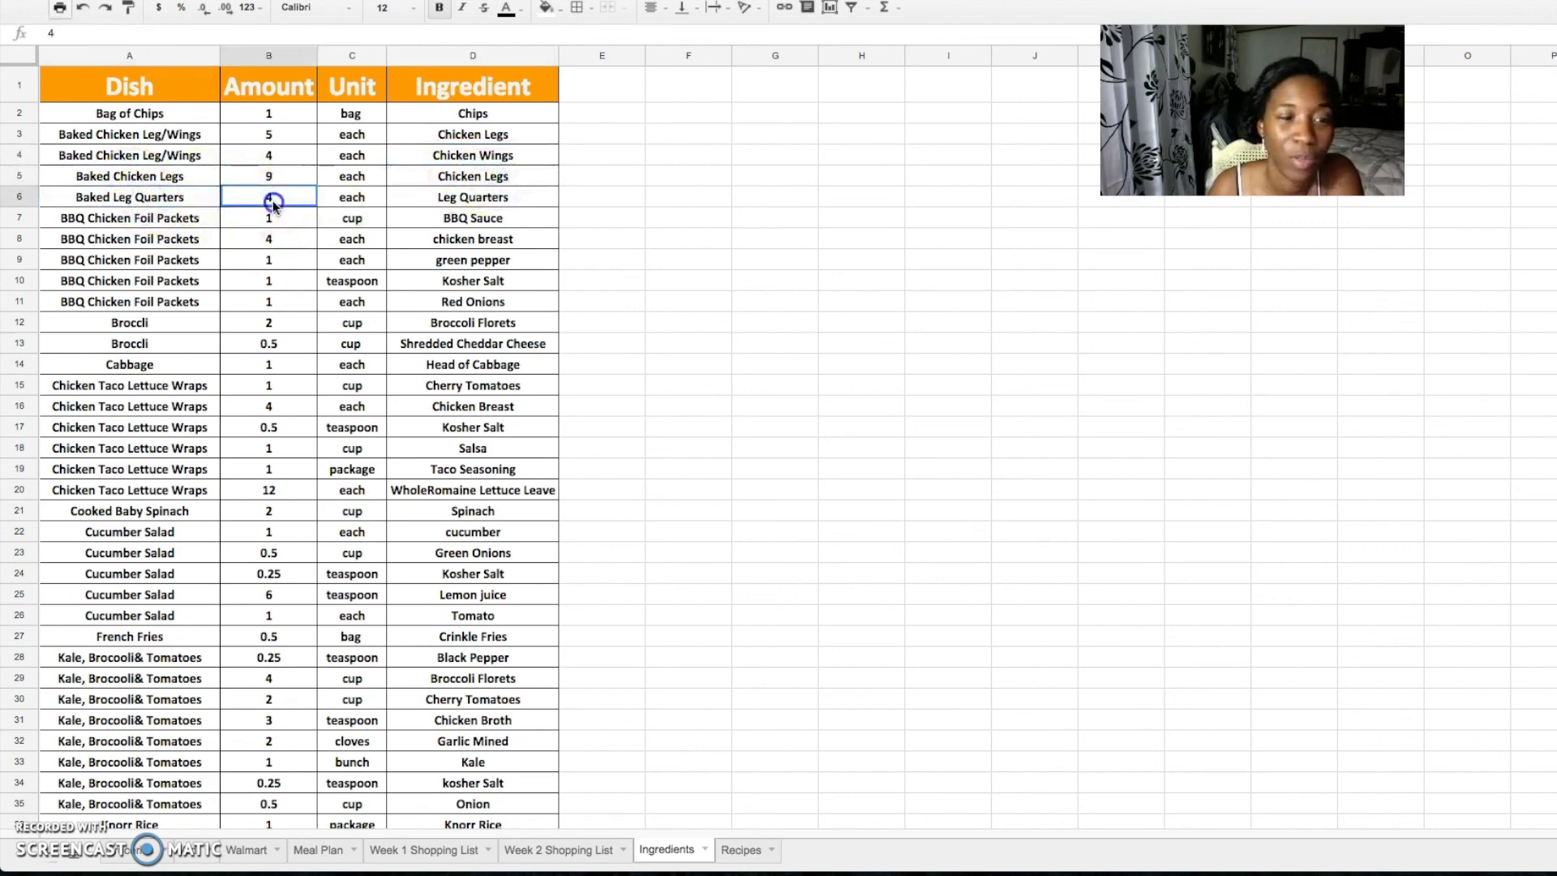
{"action": "left_click", "coordinate": [352, 198]}
{"action": "left_click", "coordinate": [154, 222]}
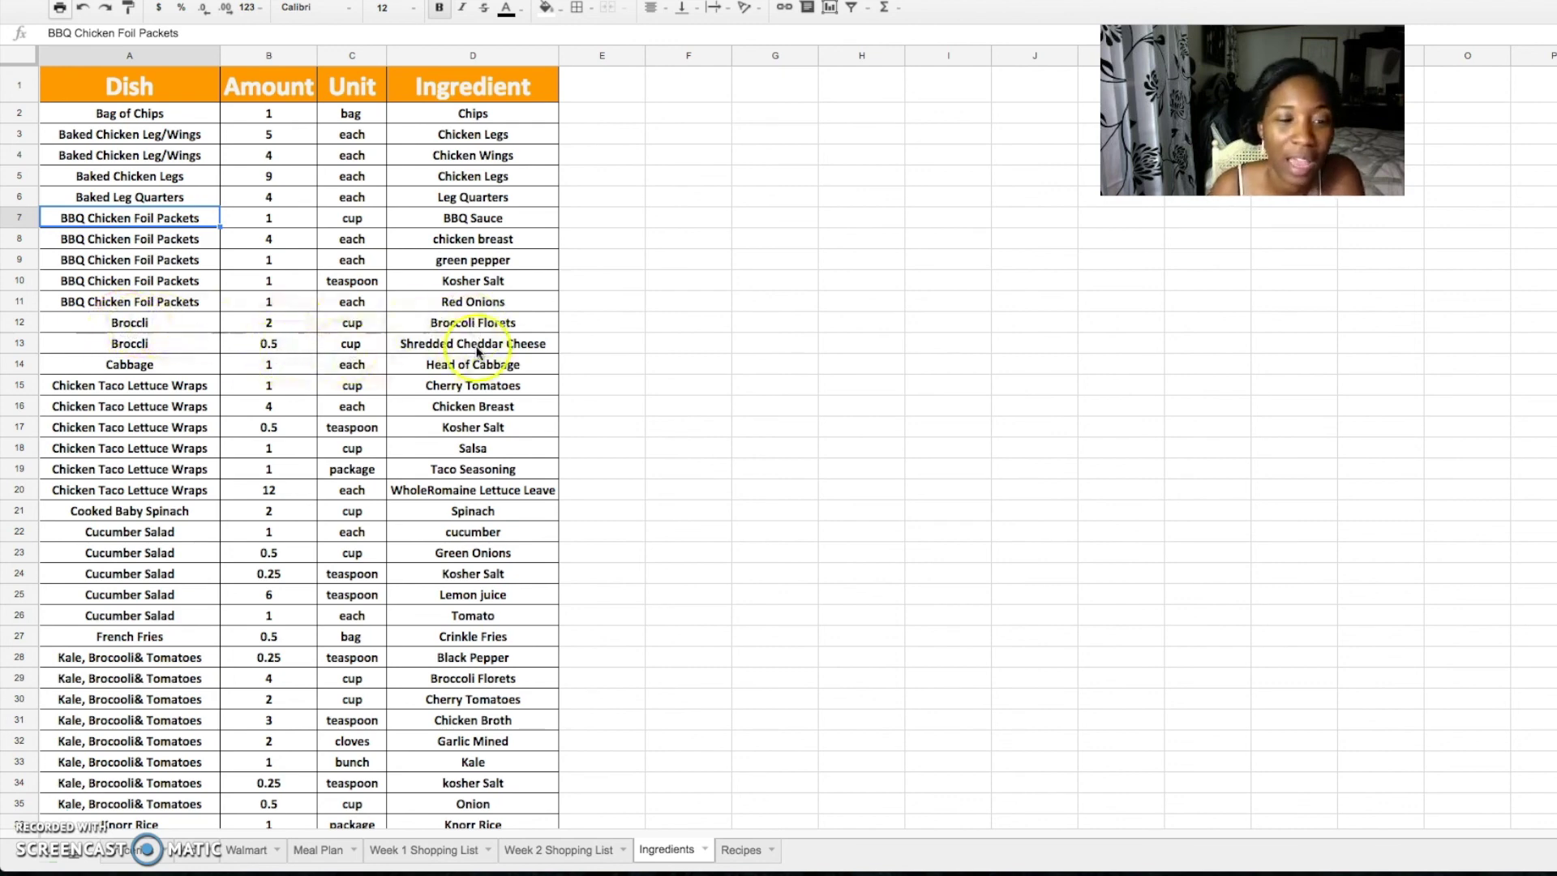
- Look through the dishes, amounts, units and ingredients on the Ingredients sheet down to the Stuffed Shells rows
{"action": "scroll", "coordinate": [267, 388], "scroll_direction": "down", "scroll_amount": 5}
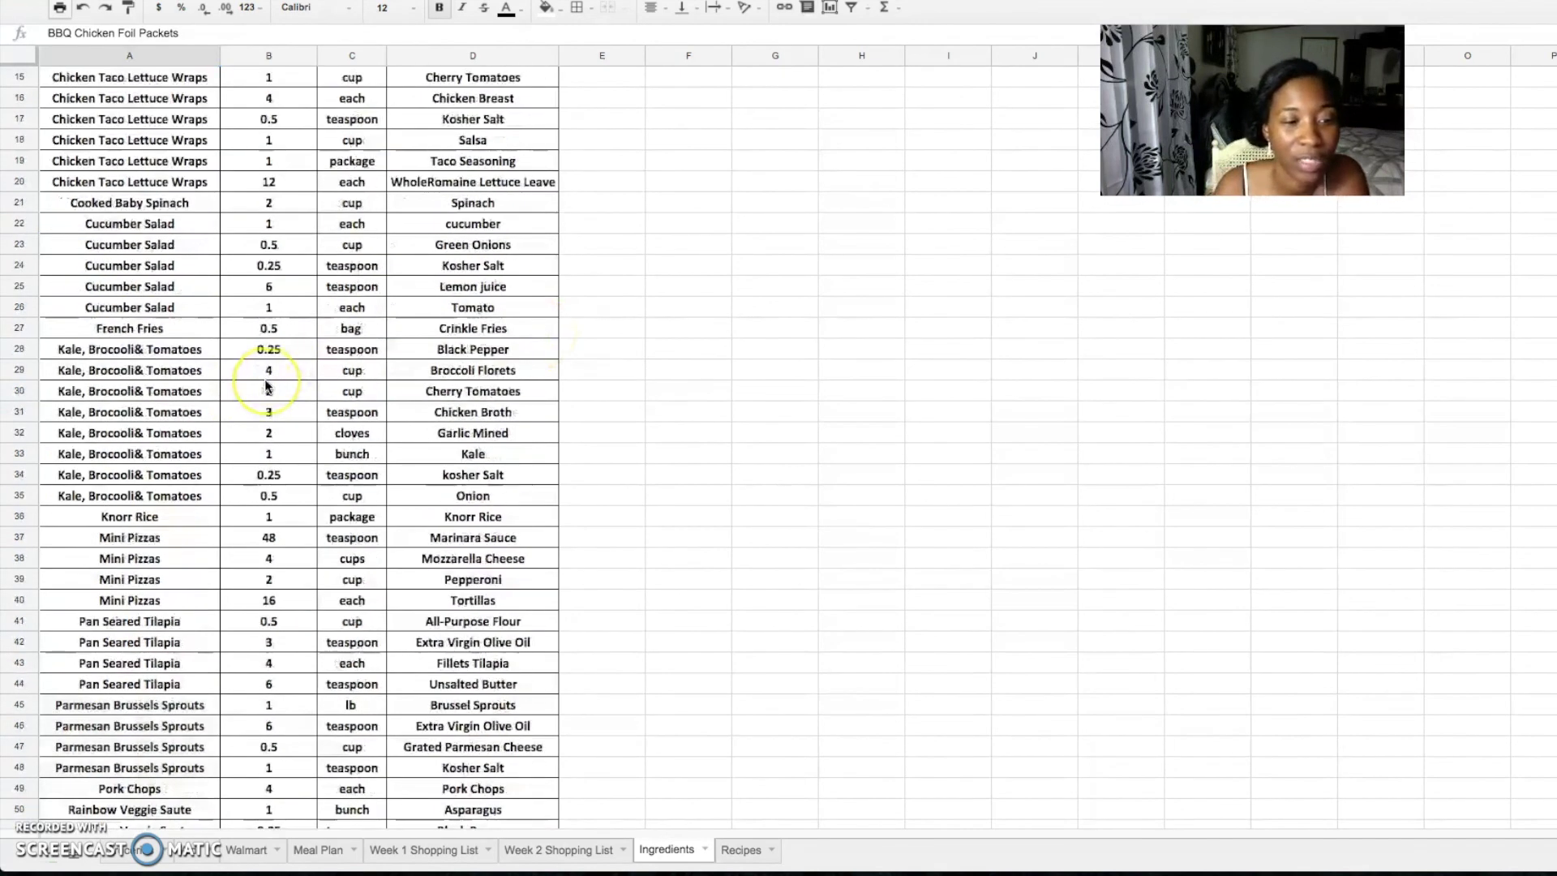
{"action": "scroll", "coordinate": [268, 388], "scroll_direction": "down", "scroll_amount": 1}
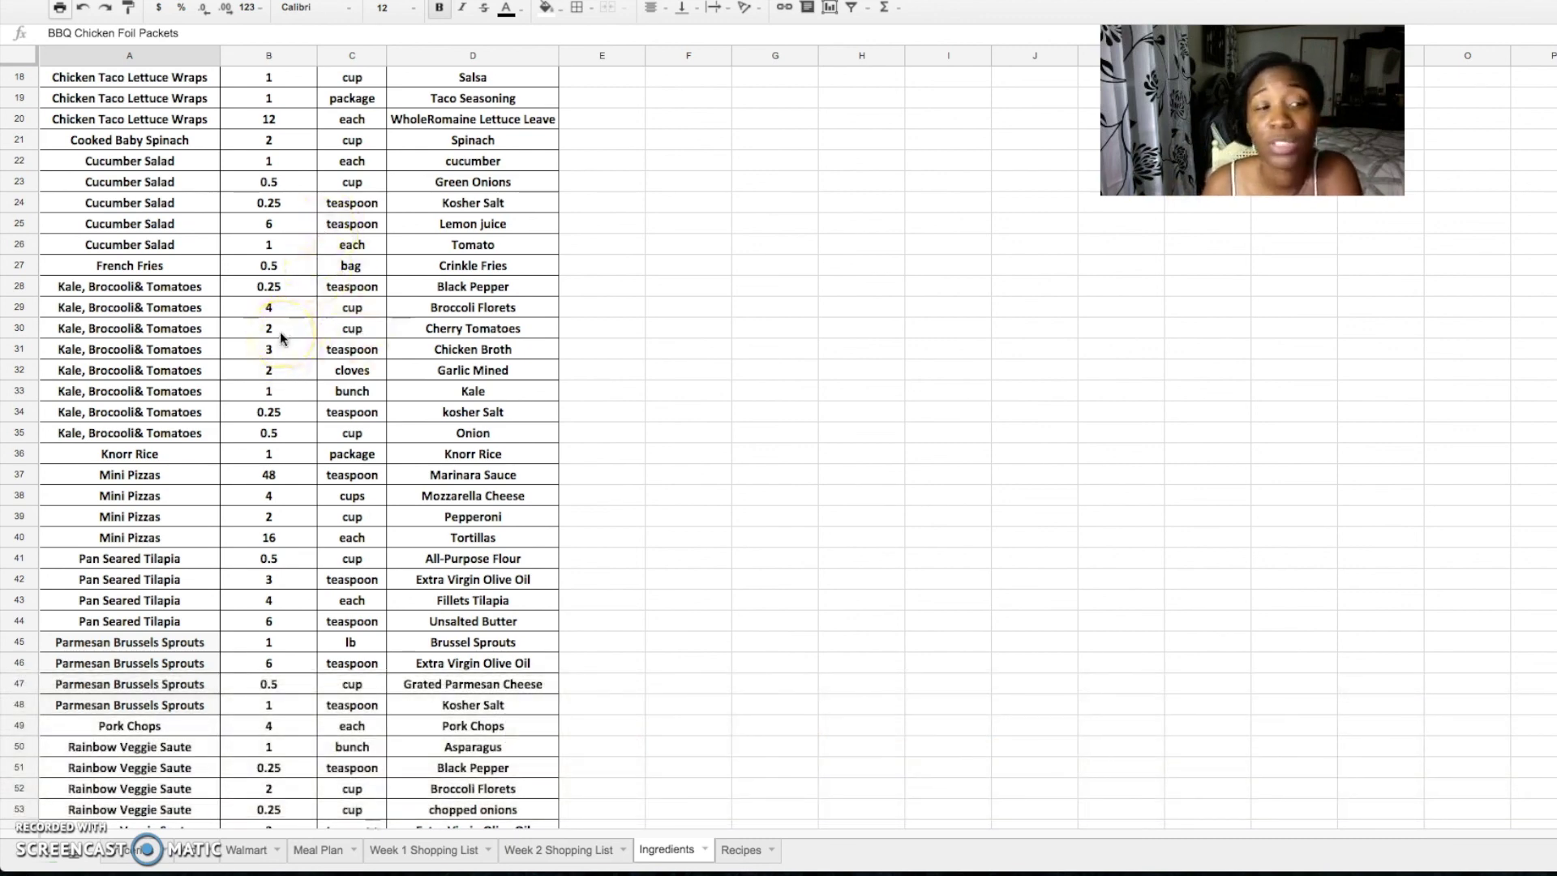
{"action": "scroll", "coordinate": [280, 332], "scroll_direction": "down", "scroll_amount": 10}
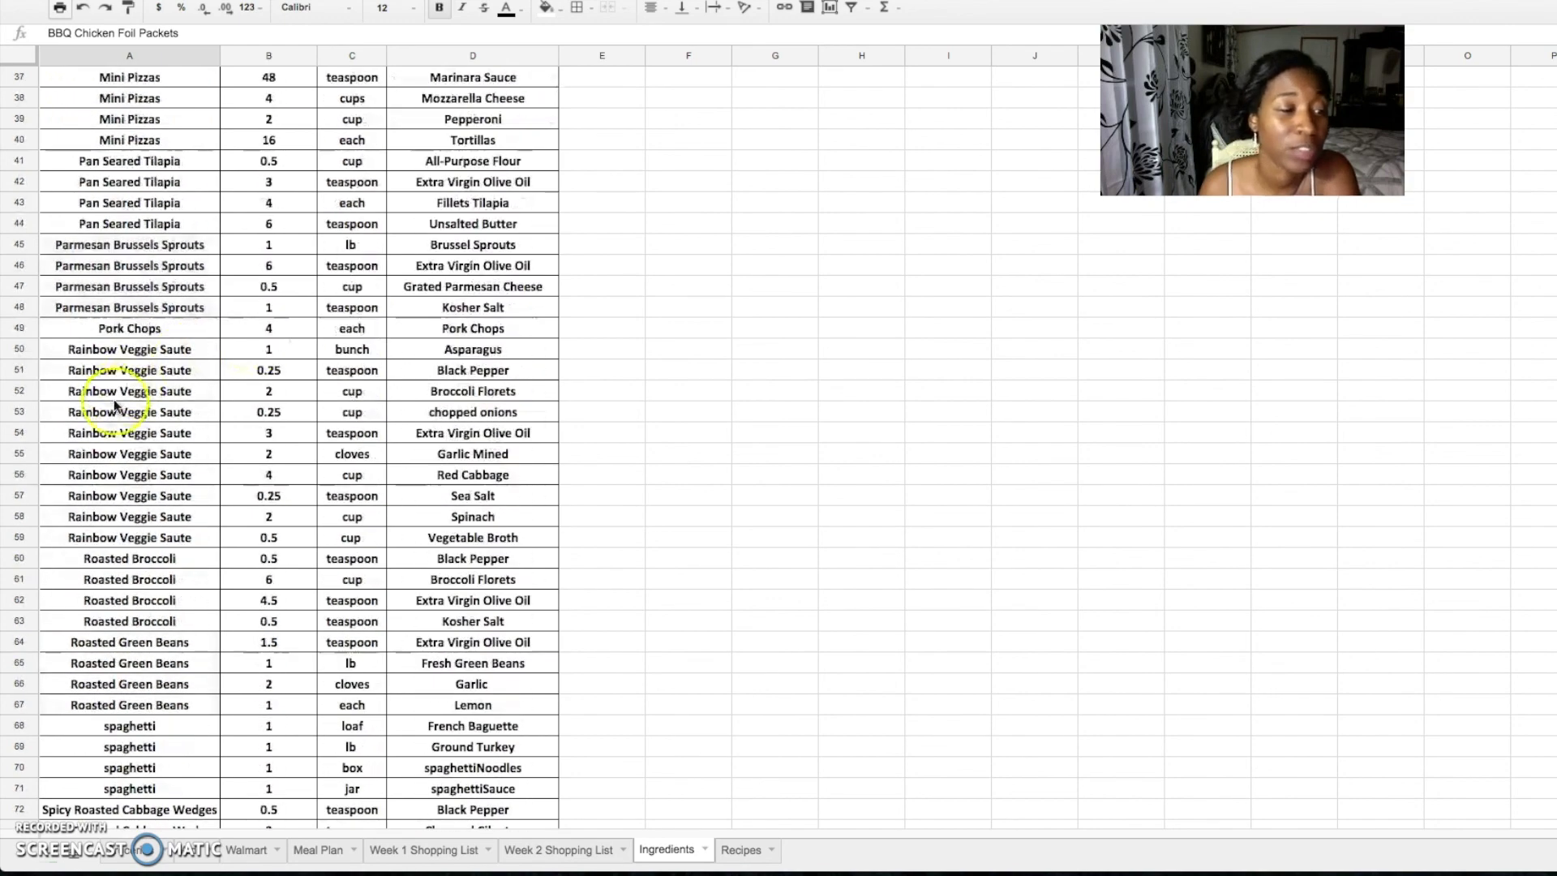
{"action": "scroll", "coordinate": [115, 406], "scroll_direction": "down", "scroll_amount": 7}
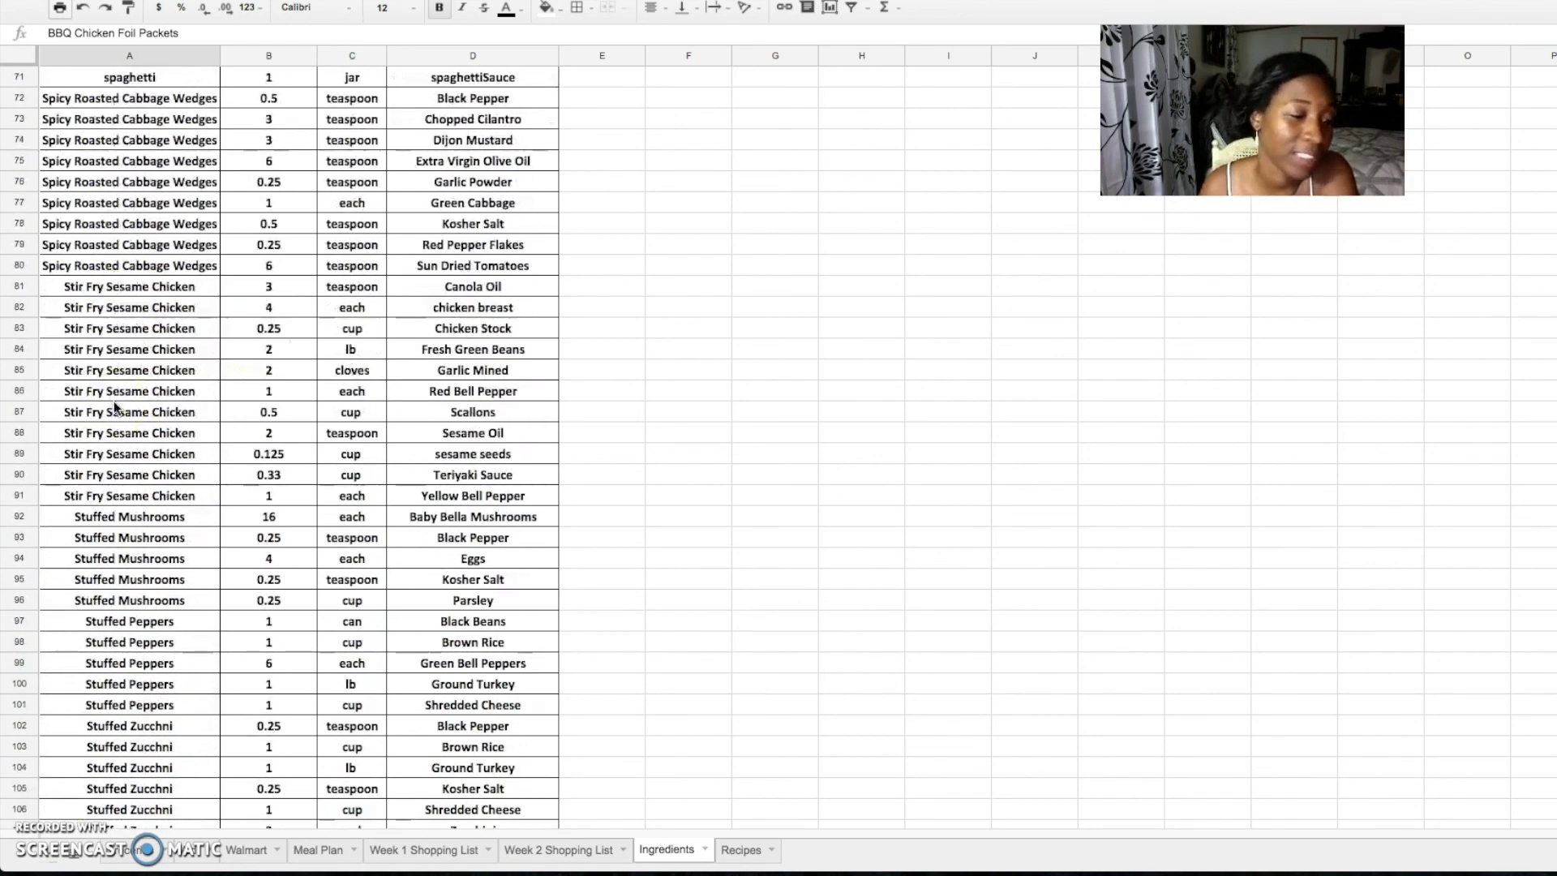
{"action": "scroll", "coordinate": [114, 401], "scroll_direction": "down", "scroll_amount": 4}
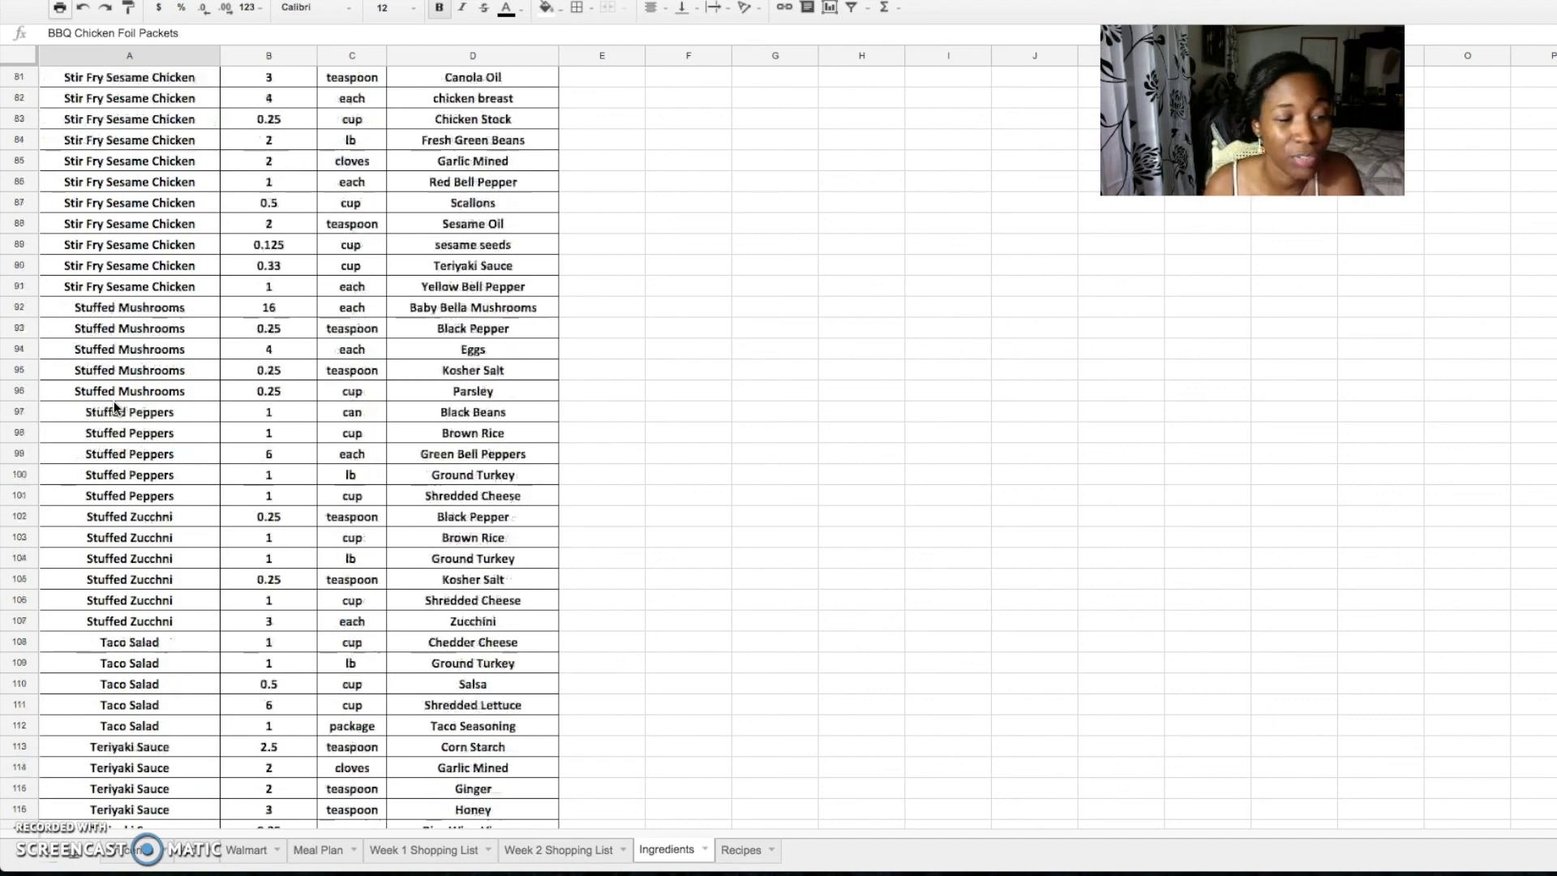
{"action": "scroll", "coordinate": [113, 400], "scroll_direction": "down", "scroll_amount": 2}
{"action": "scroll", "coordinate": [134, 516], "scroll_direction": "down", "scroll_amount": 3}
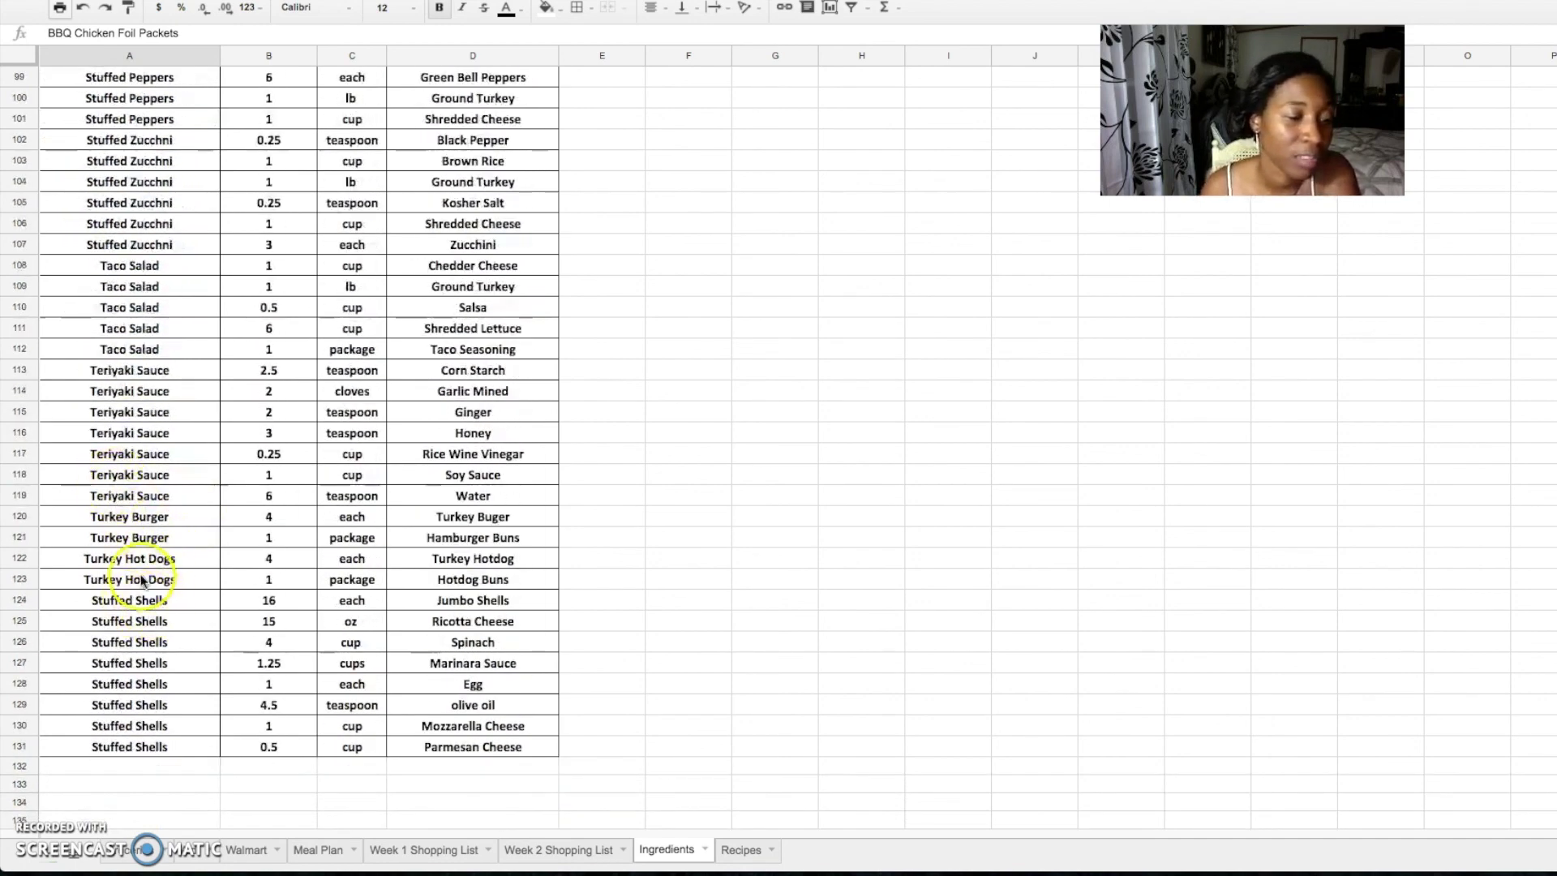
{"action": "scroll", "coordinate": [140, 574], "scroll_direction": "up", "scroll_amount": 8}
{"action": "scroll", "coordinate": [139, 575], "scroll_direction": "up", "scroll_amount": 20}
{"action": "scroll", "coordinate": [518, 395], "scroll_direction": "down", "scroll_amount": 7}
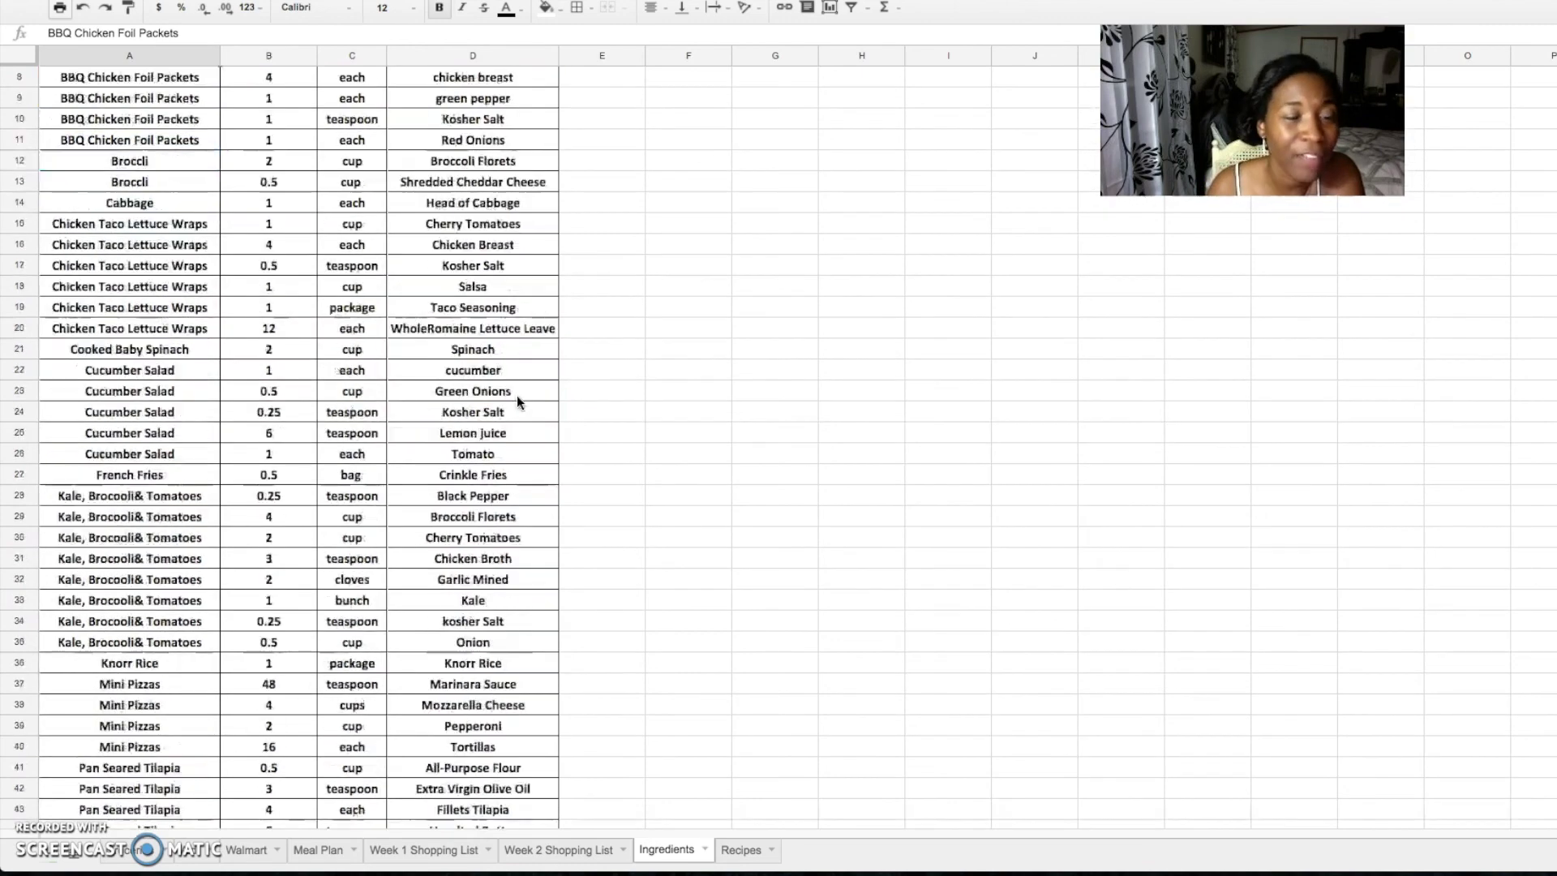
- Open the Recipes sheet and examine its first dishes, their servings and the column headings
{"action": "left_click", "coordinate": [741, 849]}
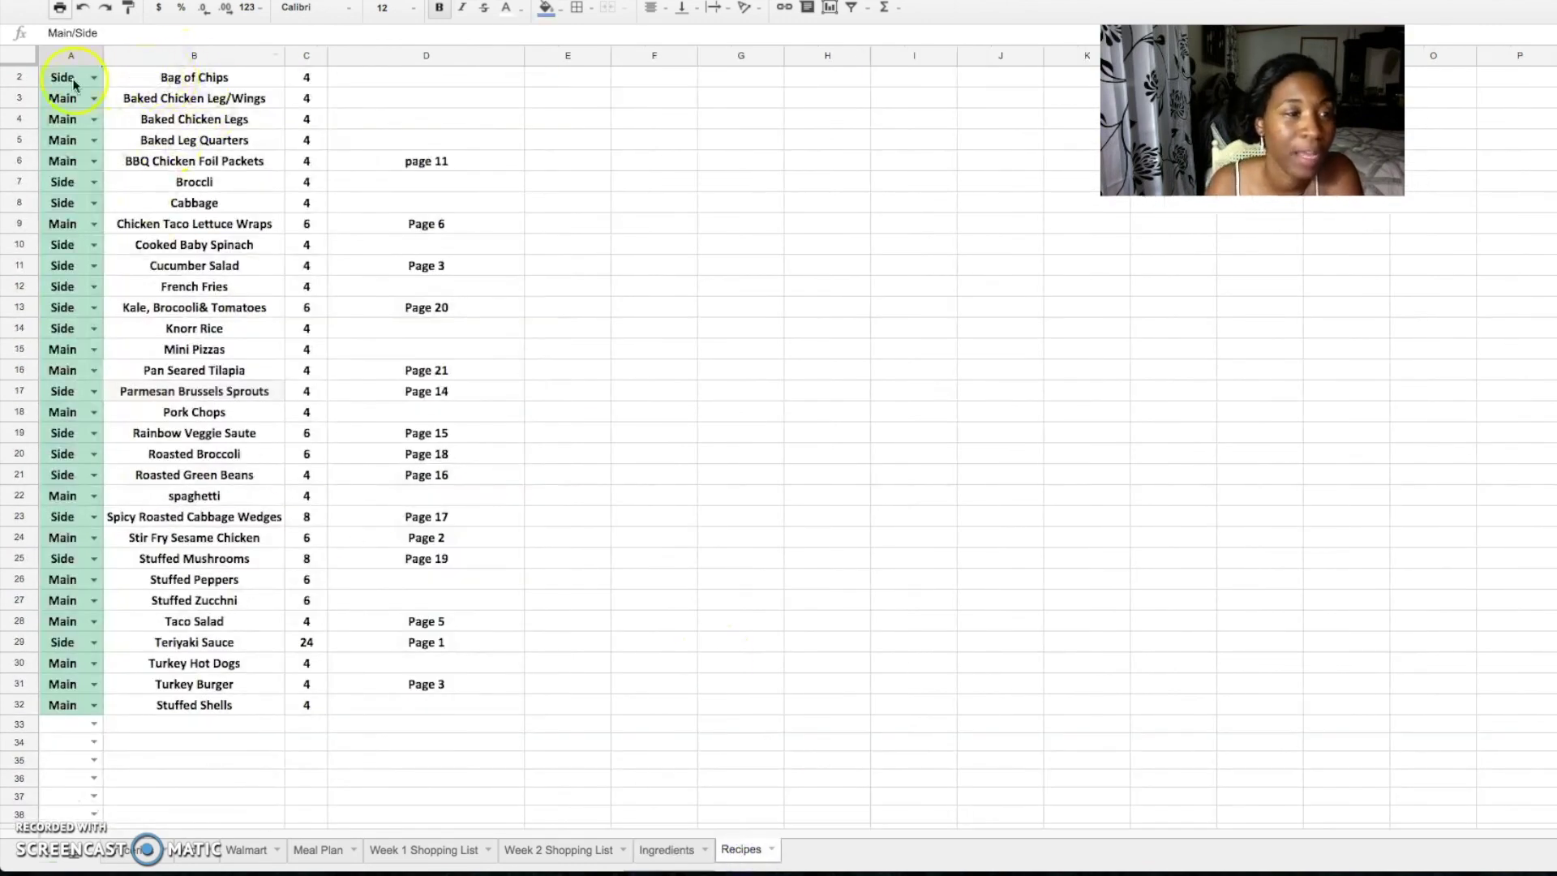
{"action": "left_click", "coordinate": [181, 78]}
{"action": "left_click", "coordinate": [184, 99]}
{"action": "left_click", "coordinate": [187, 120]}
{"action": "left_click", "coordinate": [191, 159]}
{"action": "left_click", "coordinate": [307, 78]}
{"action": "scroll", "coordinate": [308, 97], "scroll_direction": "up", "scroll_amount": 1}
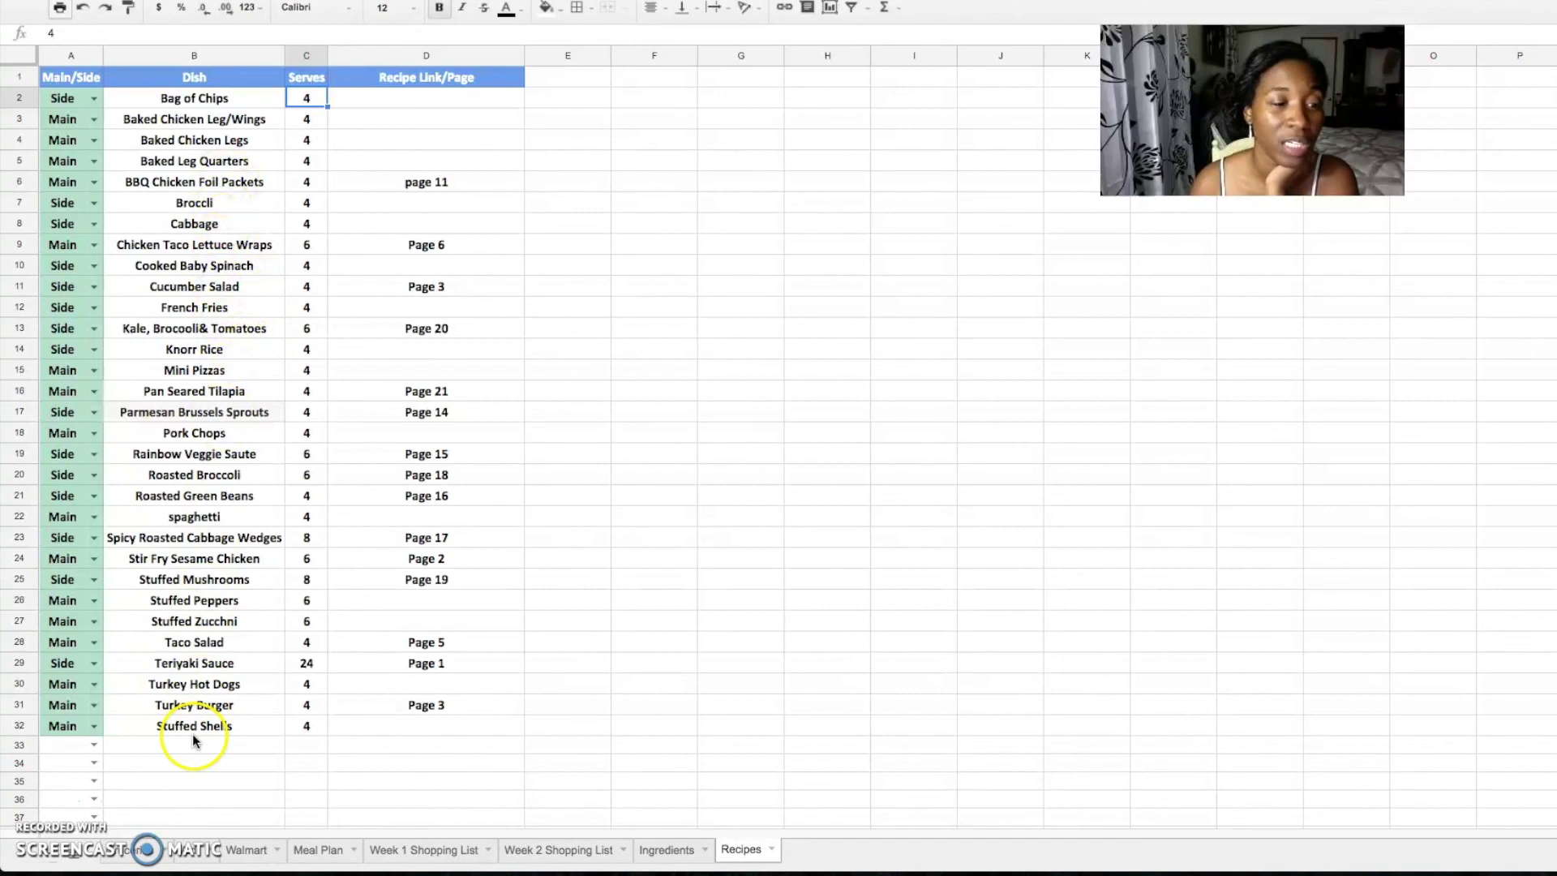
- Show the Main/Side choices for Bag of Chips and leave it set to Side
{"action": "left_click", "coordinate": [85, 106]}
{"action": "left_click", "coordinate": [93, 98]}
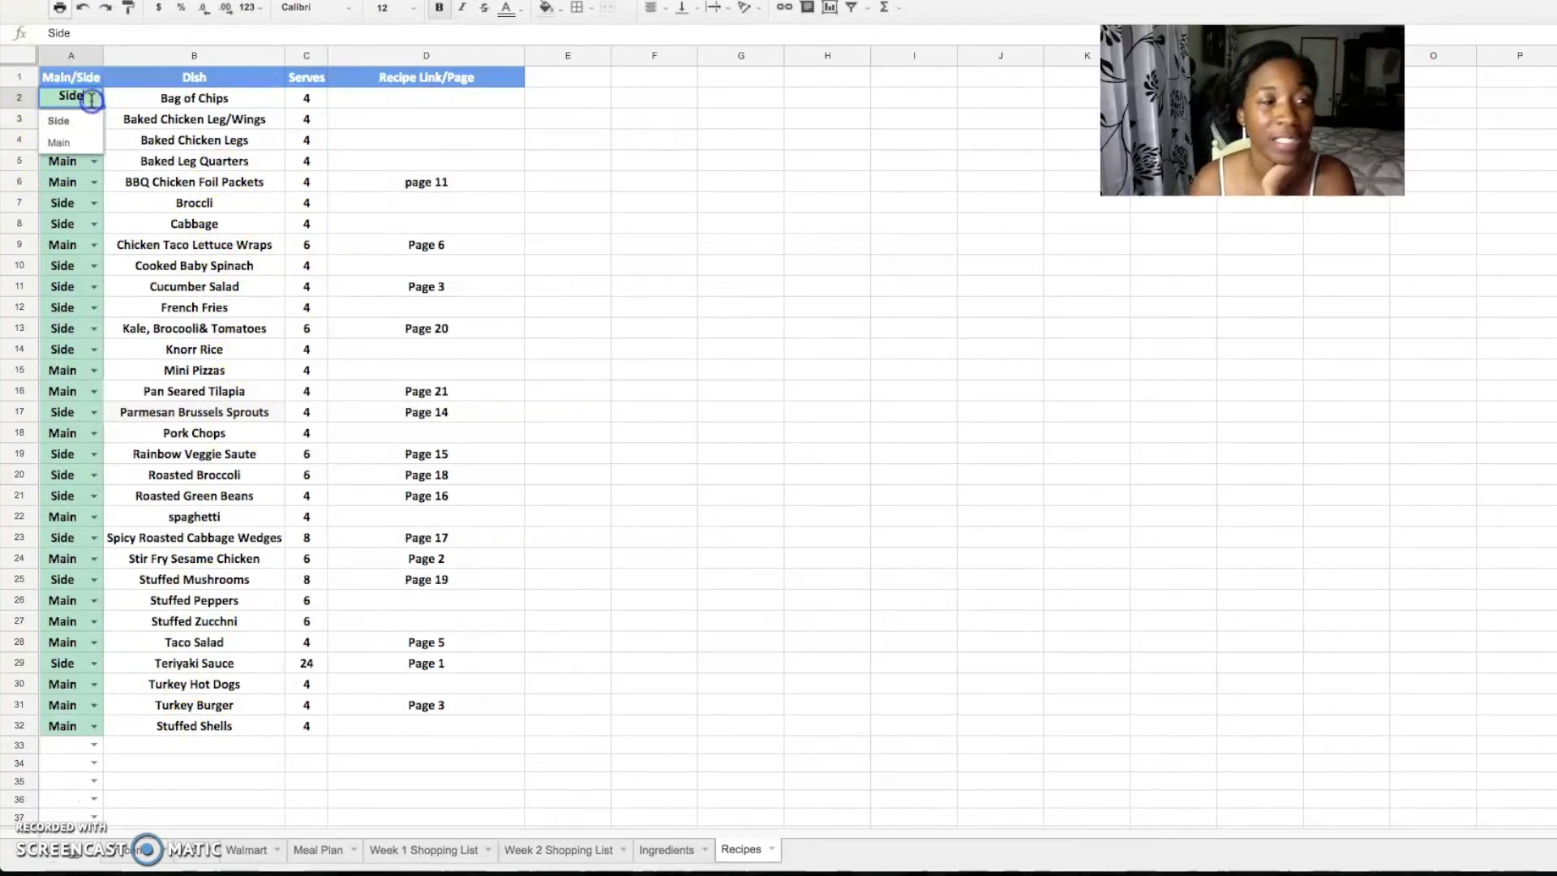
{"action": "left_click", "coordinate": [130, 106]}
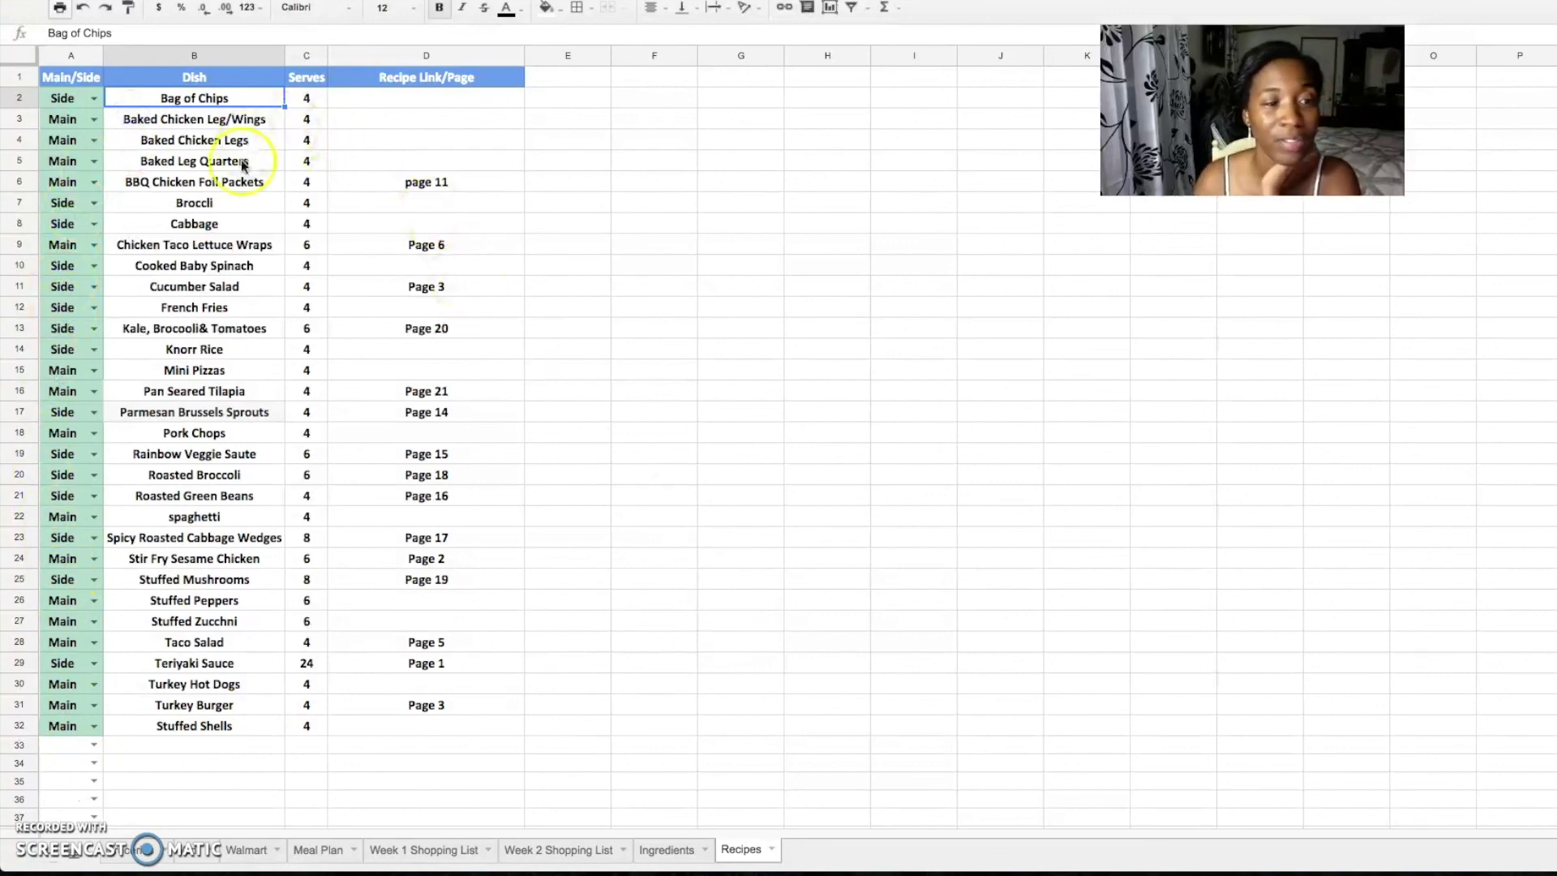
- Return to the Meal Plan sheet and check its first and last dates, 06/19/2017 and 07/02/2017
{"action": "left_click", "coordinate": [316, 852]}
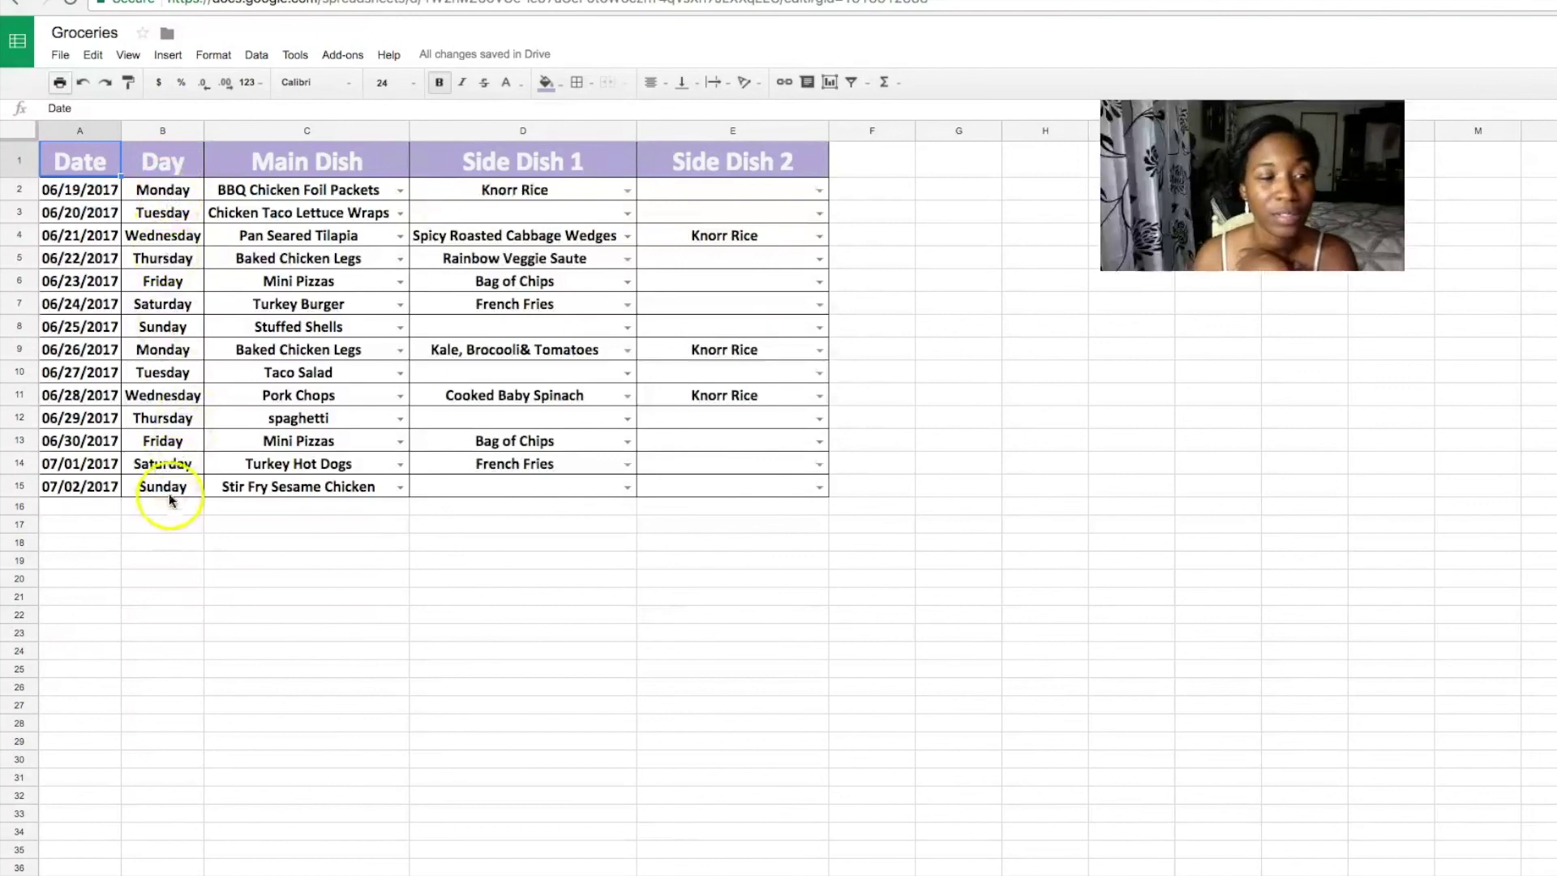
{"action": "left_click", "coordinate": [77, 195]}
{"action": "left_click", "coordinate": [77, 489]}
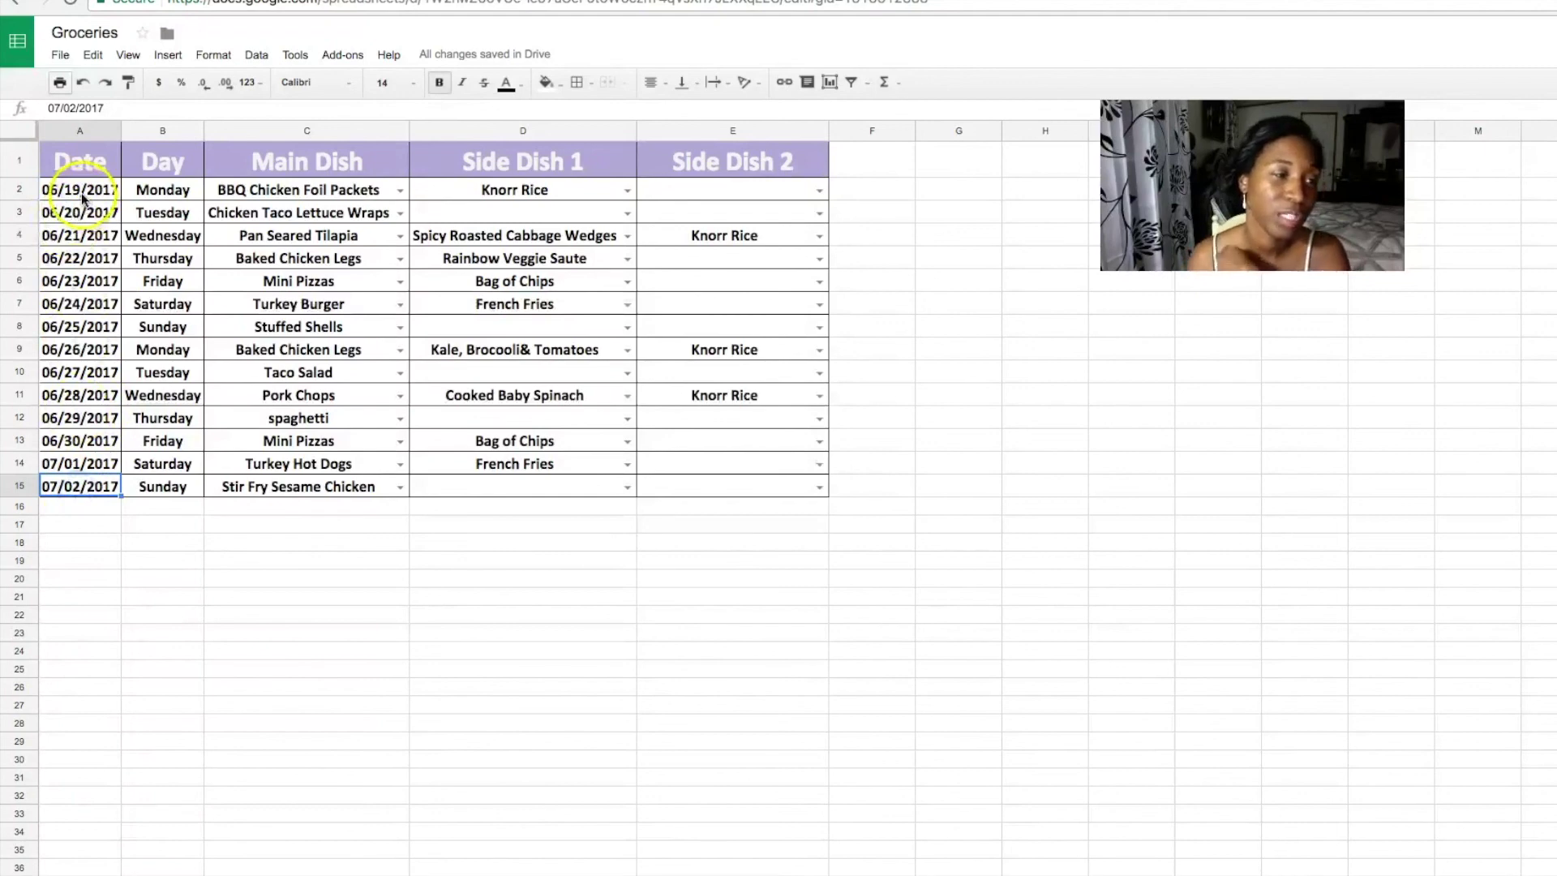
{"action": "left_click", "coordinate": [84, 488]}
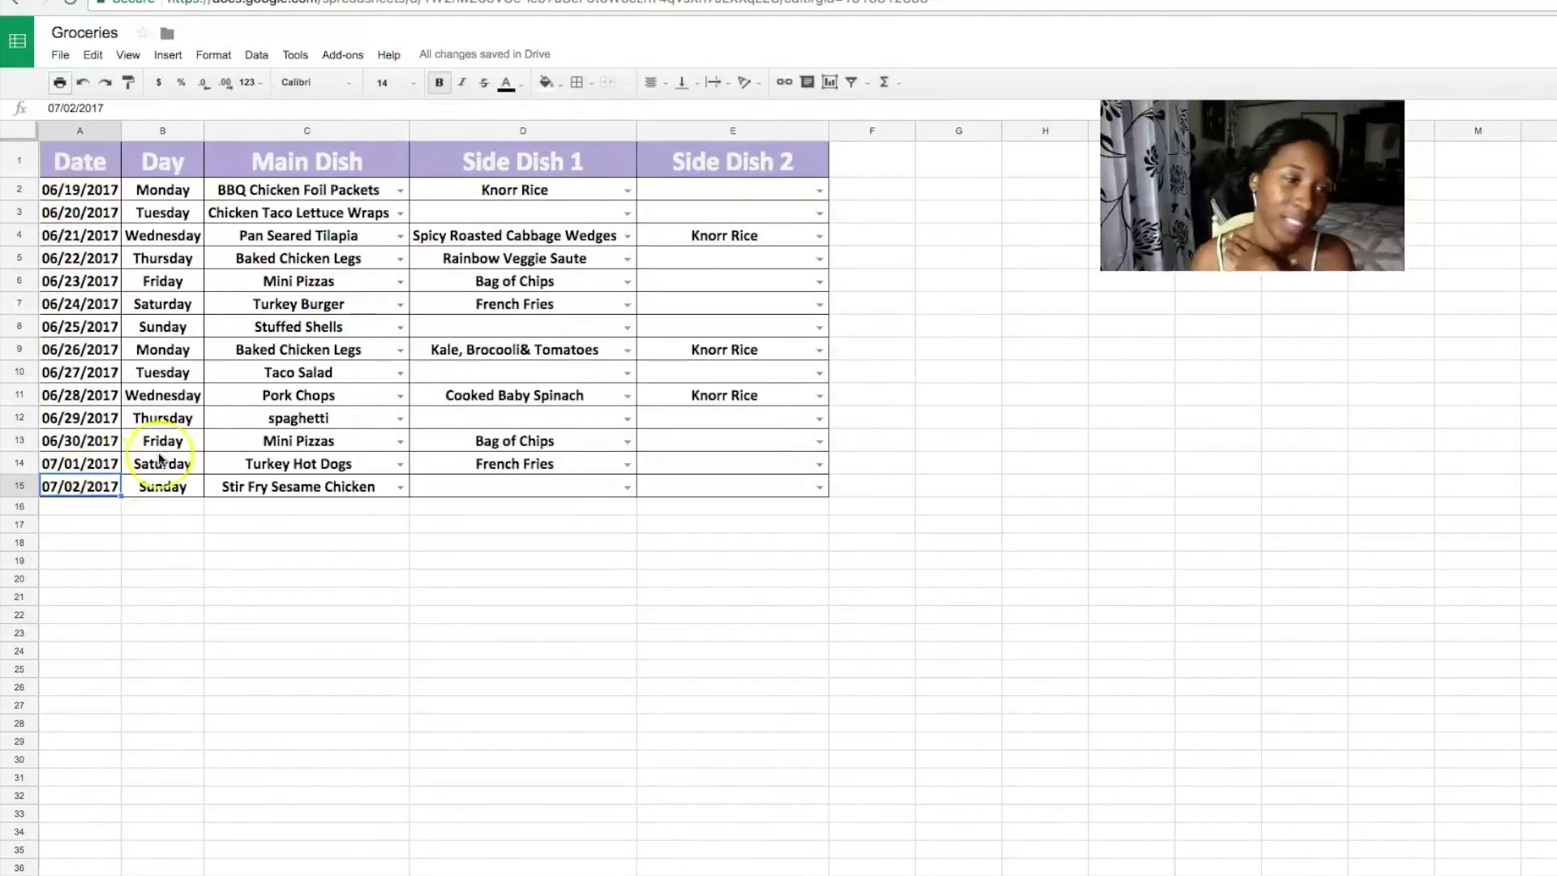
- Choose BBQ Chicken Foil Packets as the main dish for 06/19/2017 and Knorr Rice as Side Dish 1 for 06/25/2017
{"action": "left_click", "coordinate": [400, 192]}
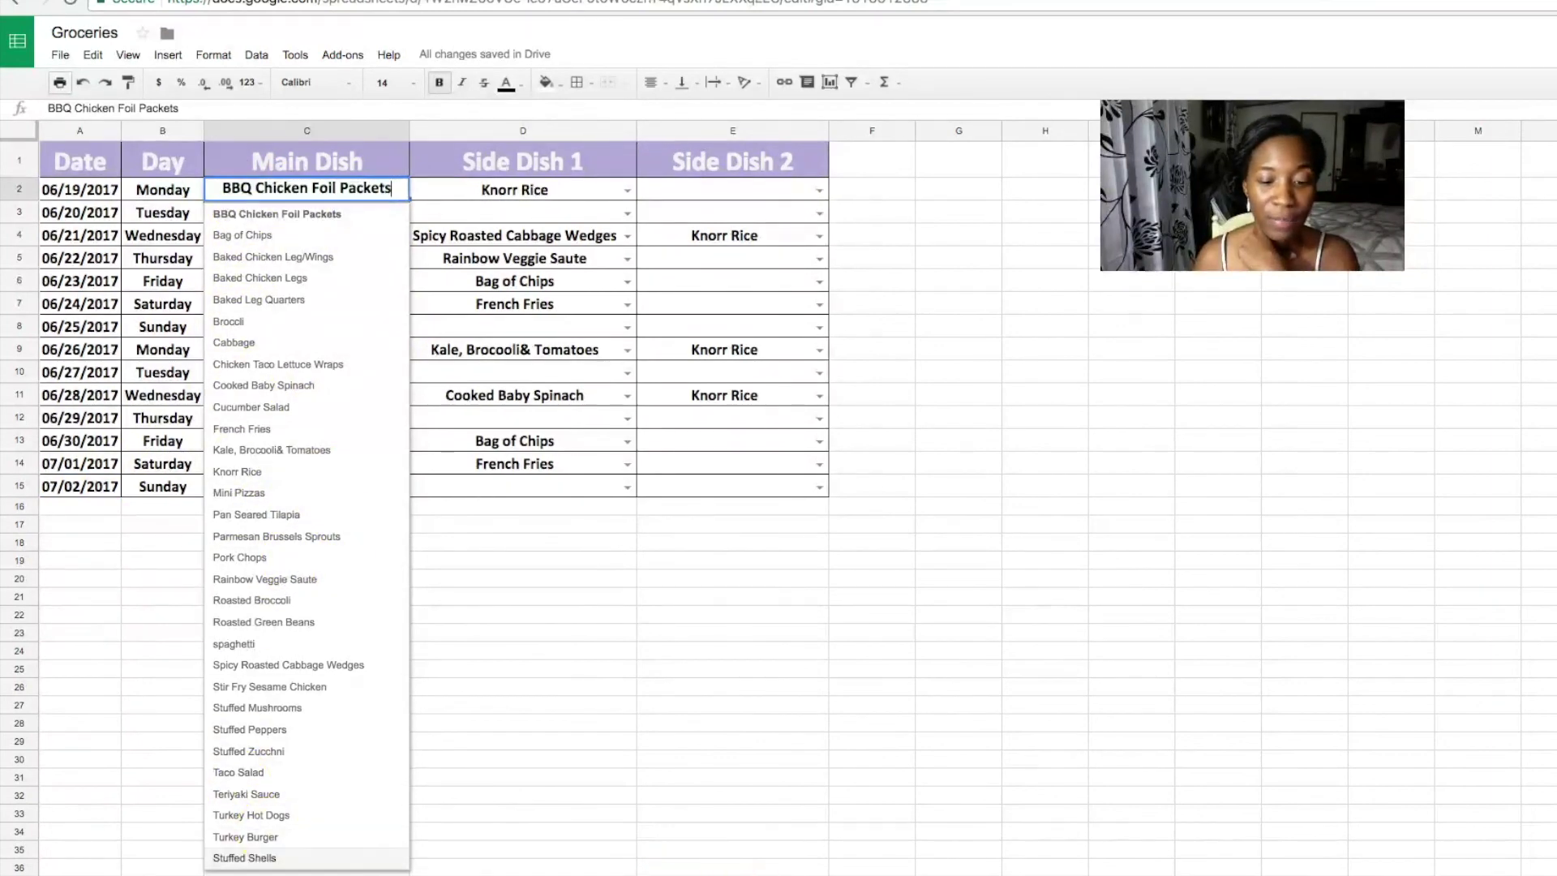
{"action": "left_click", "coordinate": [272, 217]}
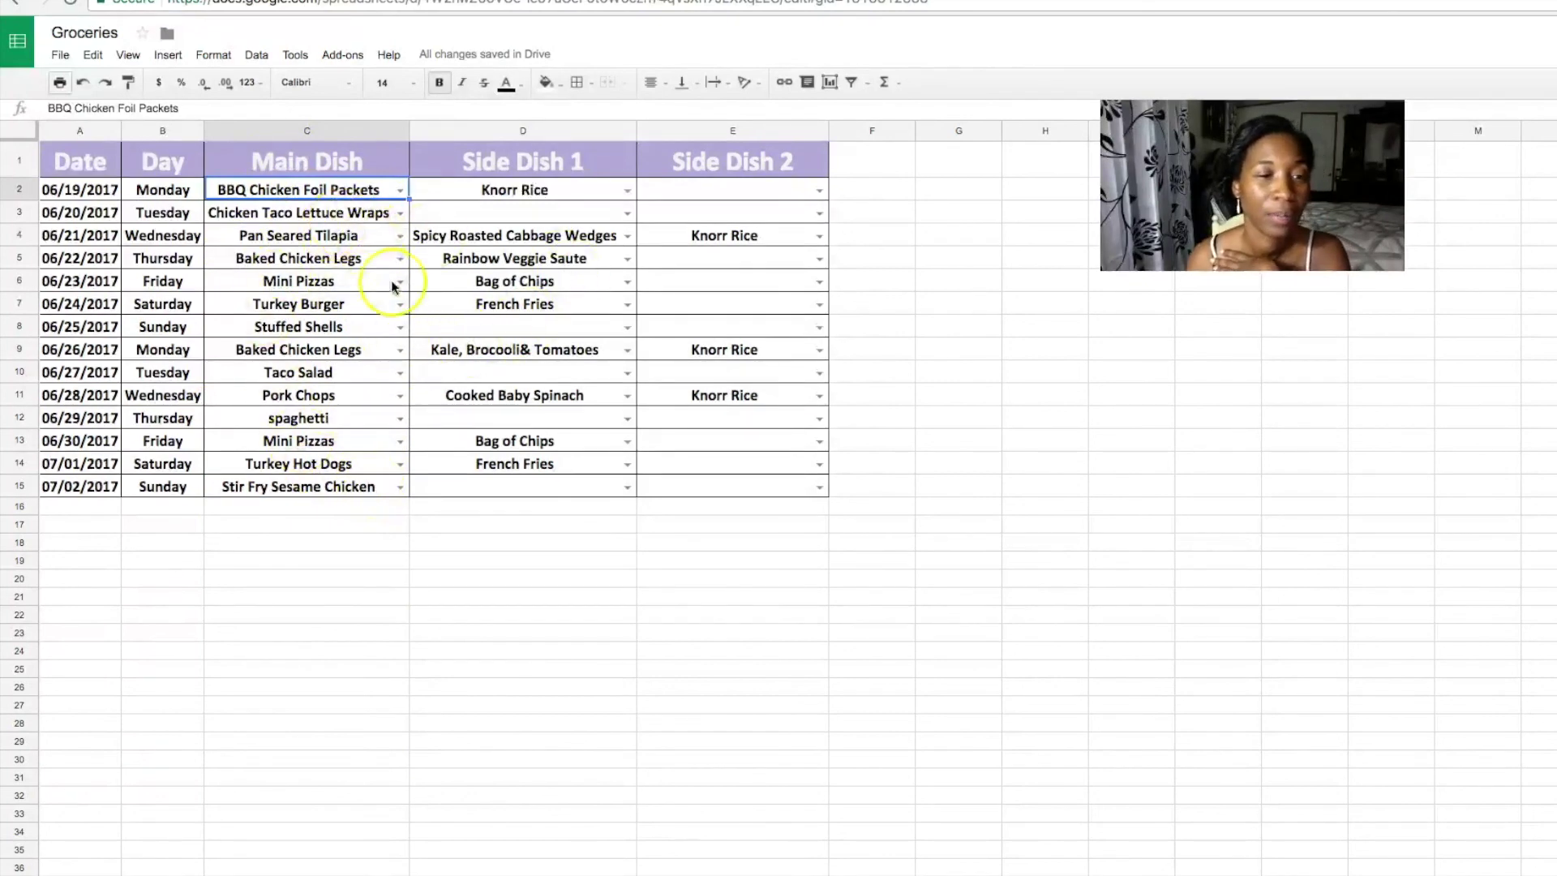
{"action": "left_click", "coordinate": [625, 327]}
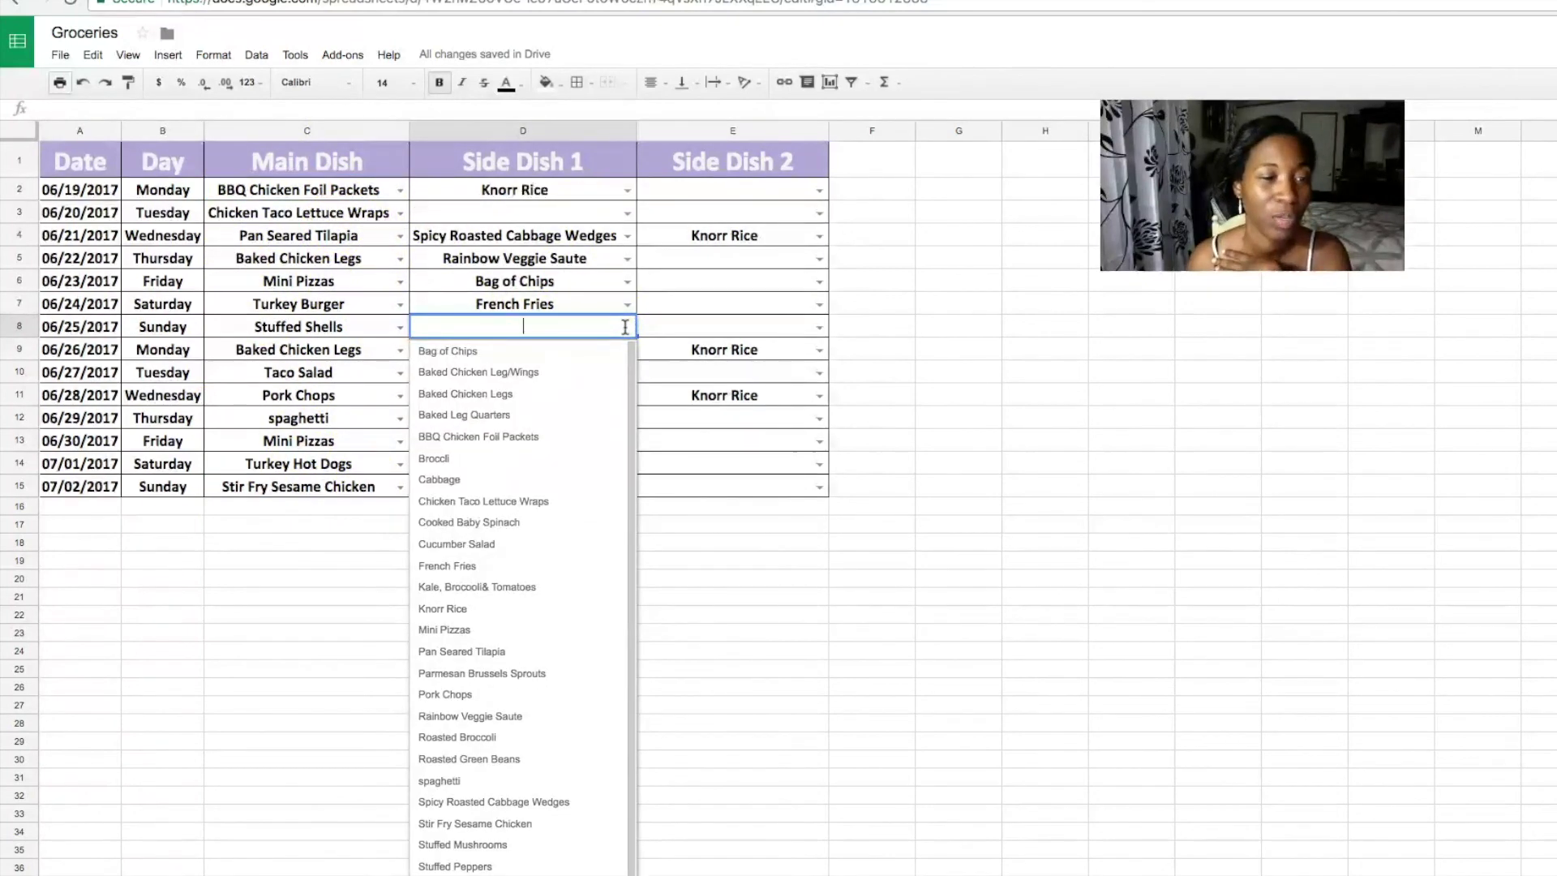
{"action": "left_click", "coordinate": [445, 609]}
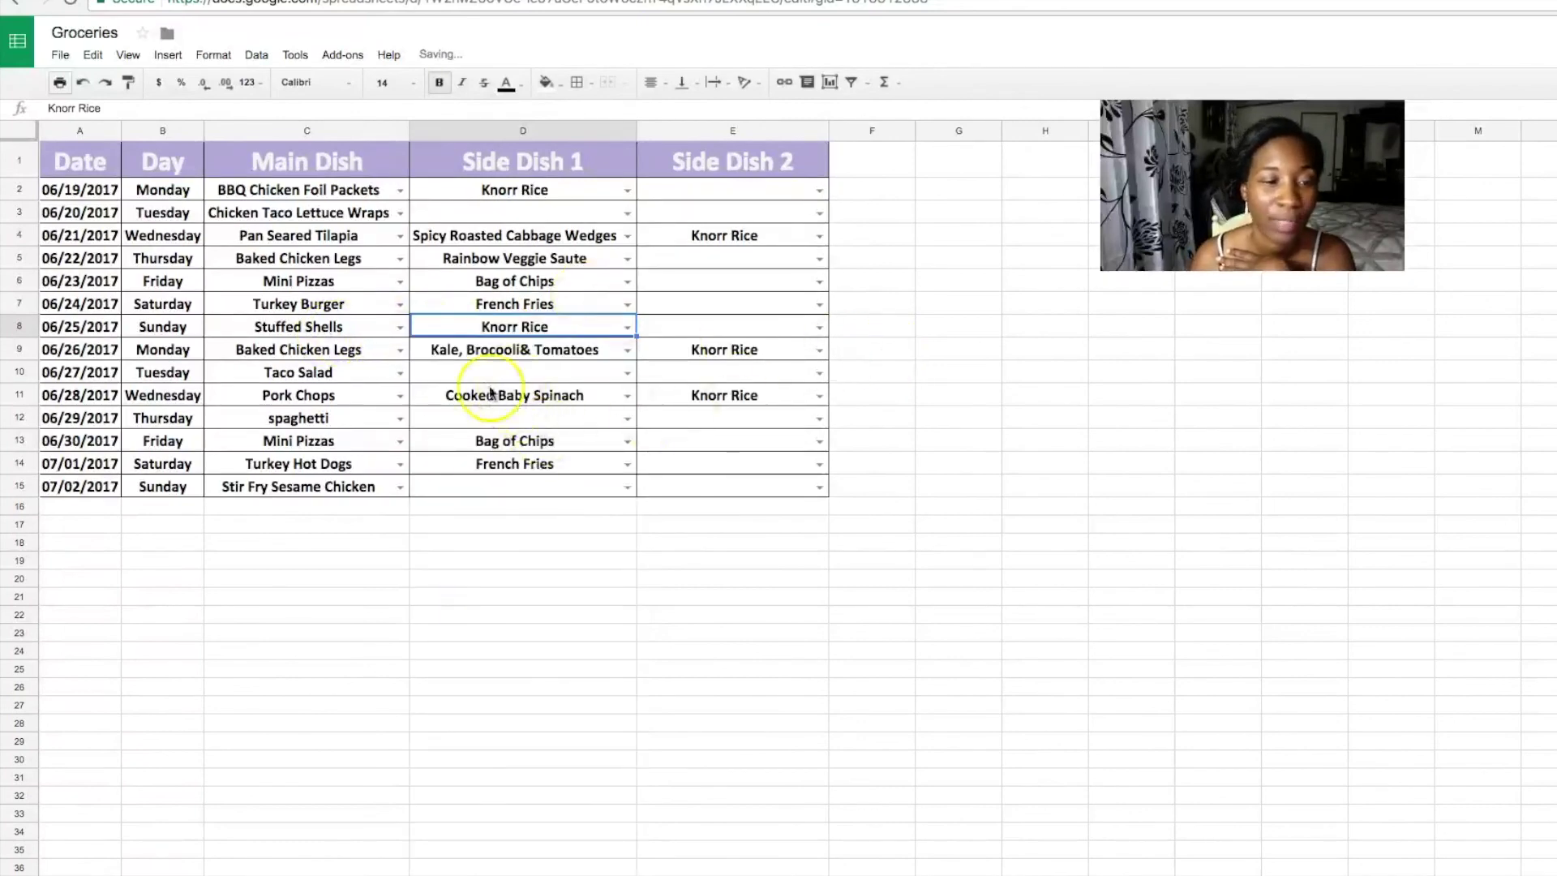
{"action": "key", "text": "Right"}
{"action": "key", "text": "Down"}
{"action": "key", "text": "Down"}
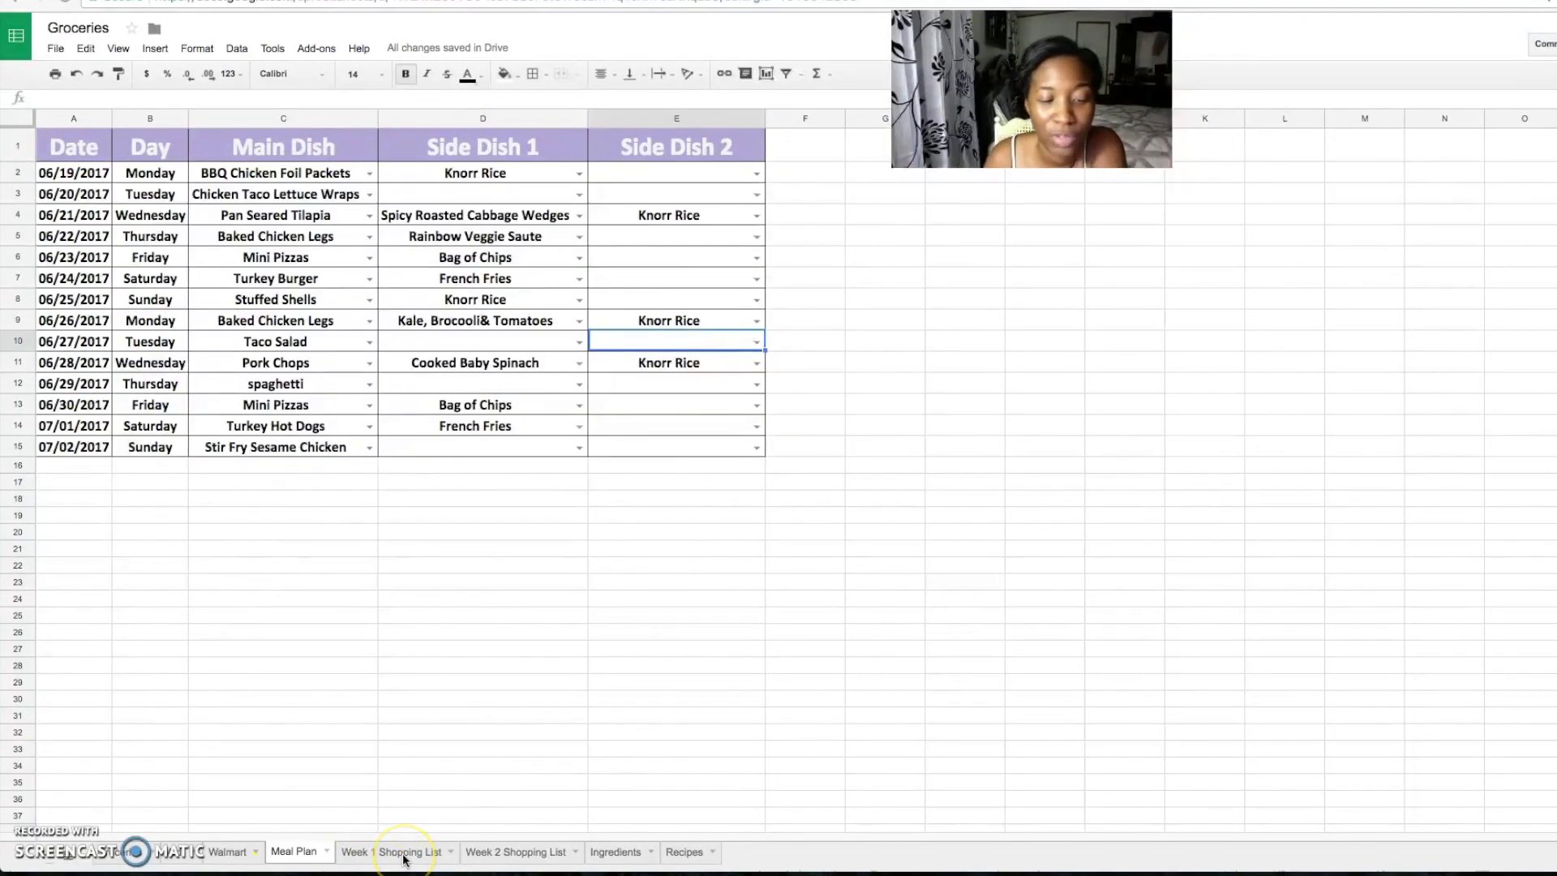
- View the Week 1 Shopping List's ingredients for each day and return to the Meal Plan sheet
{"action": "left_click", "coordinate": [404, 854]}
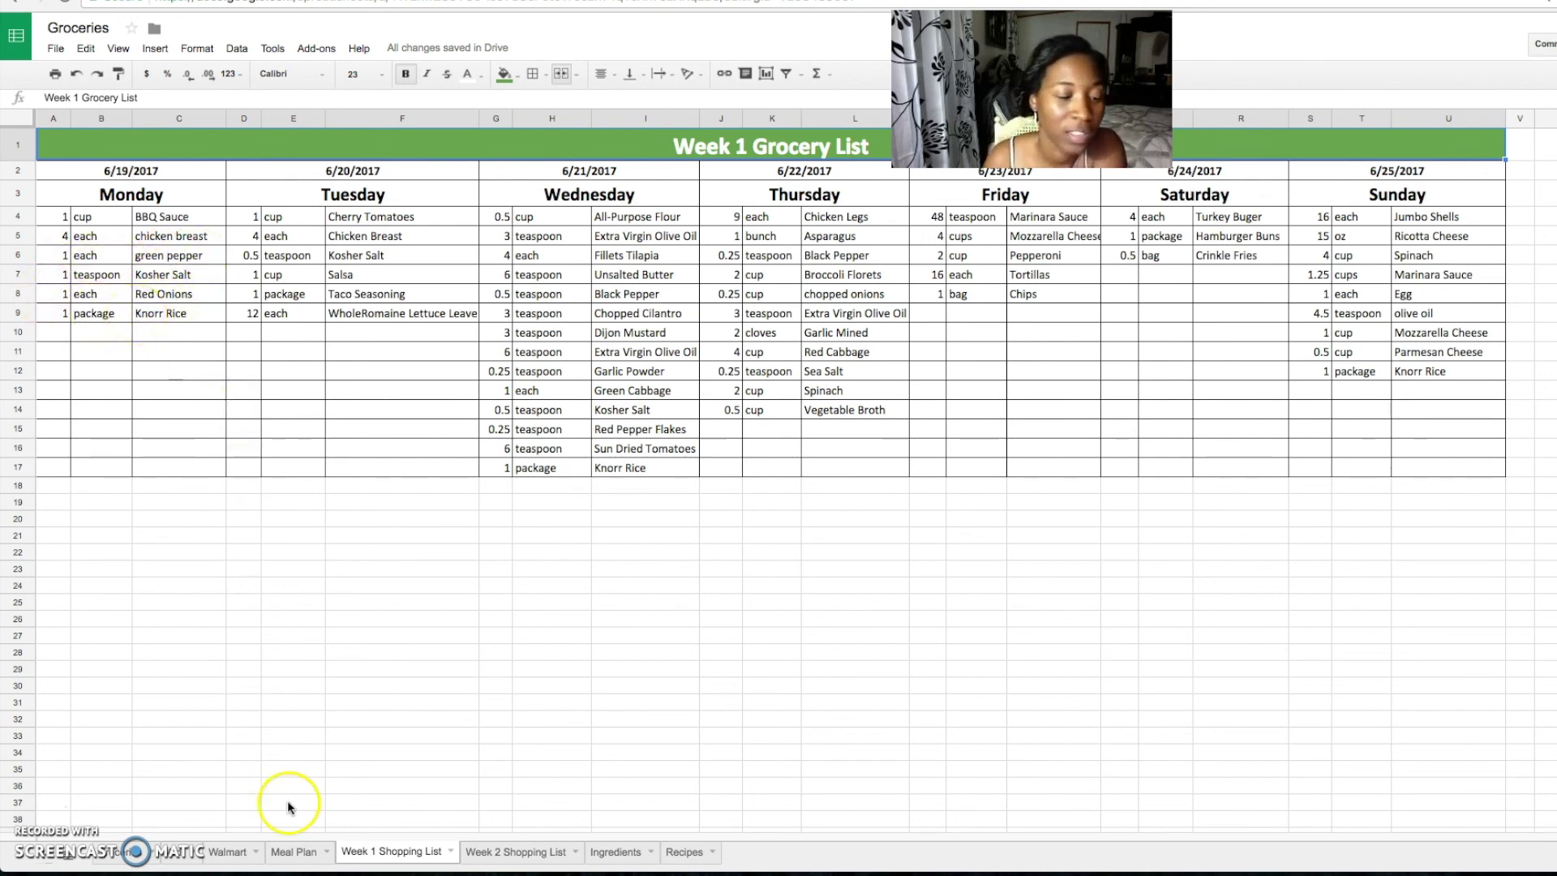
{"action": "left_click", "coordinate": [294, 852]}
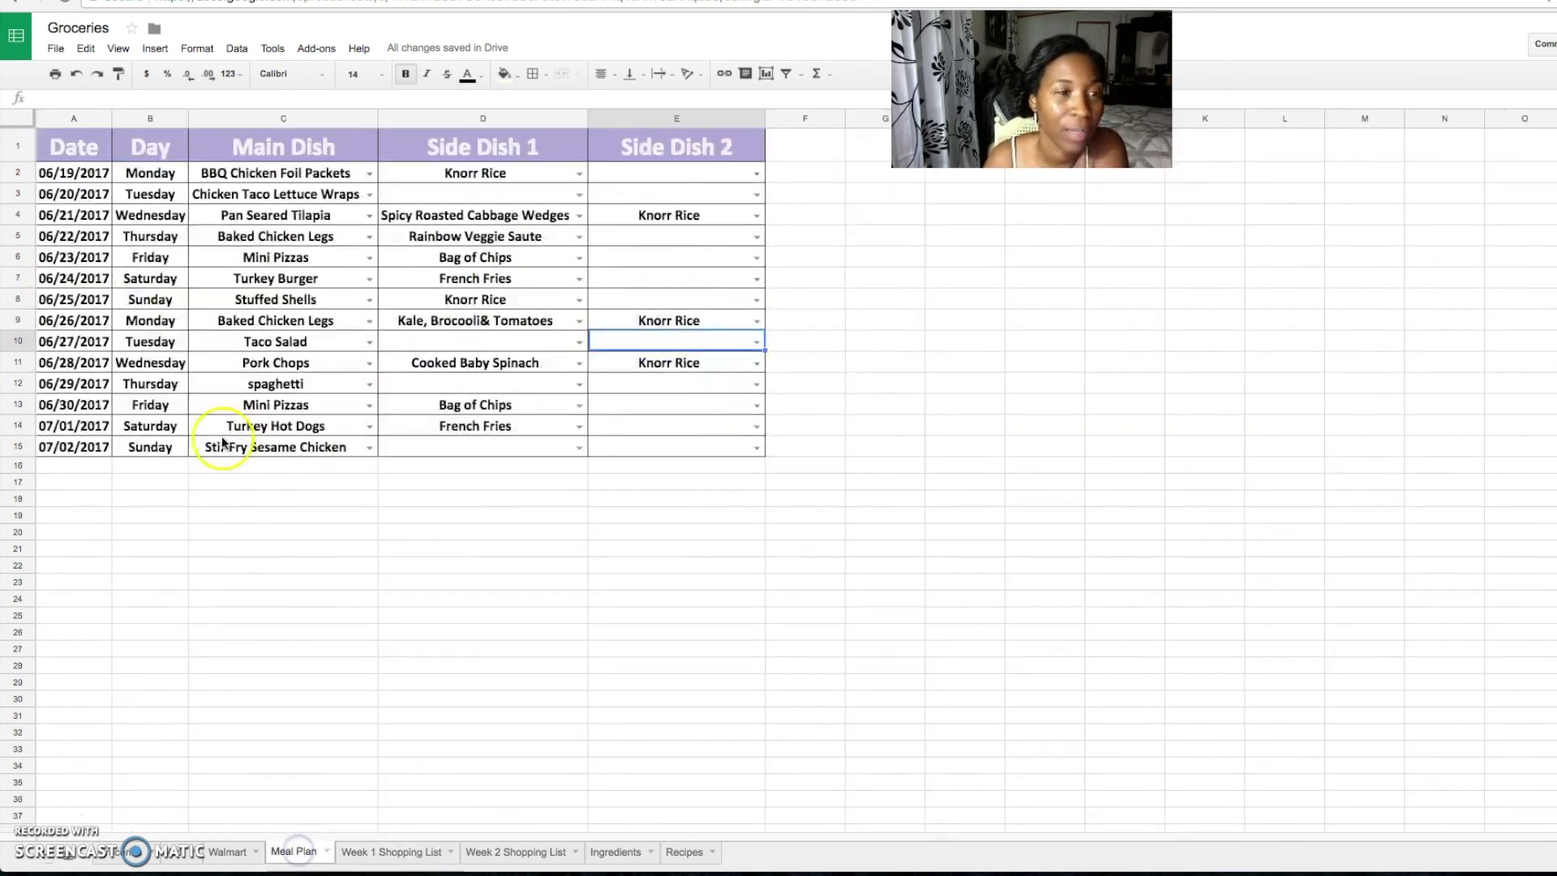
- Change the 06/19/2017 main dish to spaghetti and check Monday's ingredients in the Week 1 Shopping List
{"action": "left_click", "coordinate": [369, 173]}
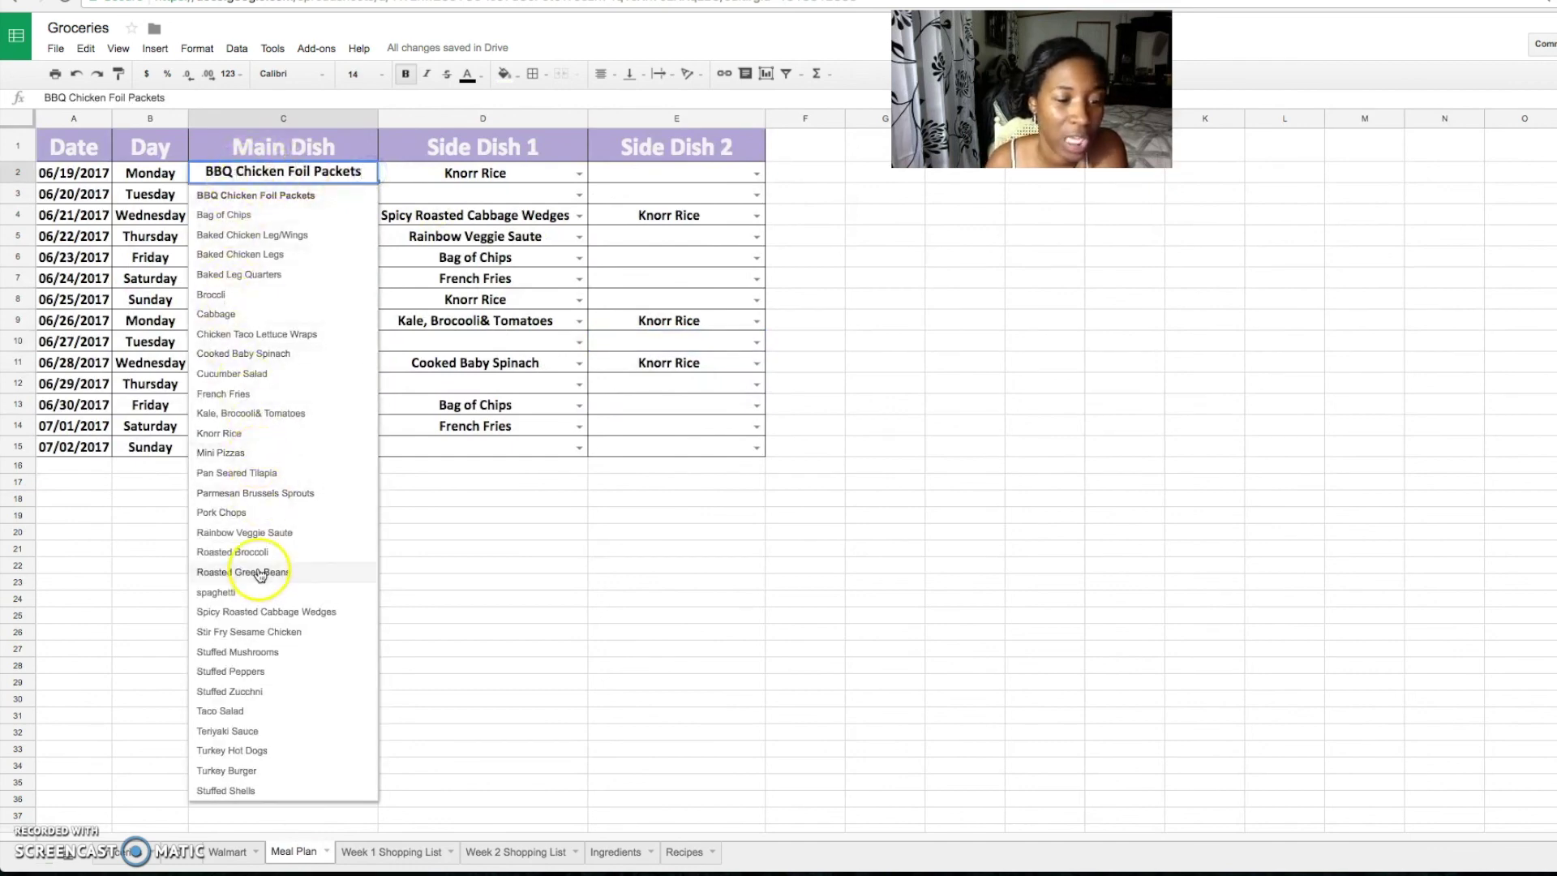
{"action": "left_click", "coordinate": [219, 592]}
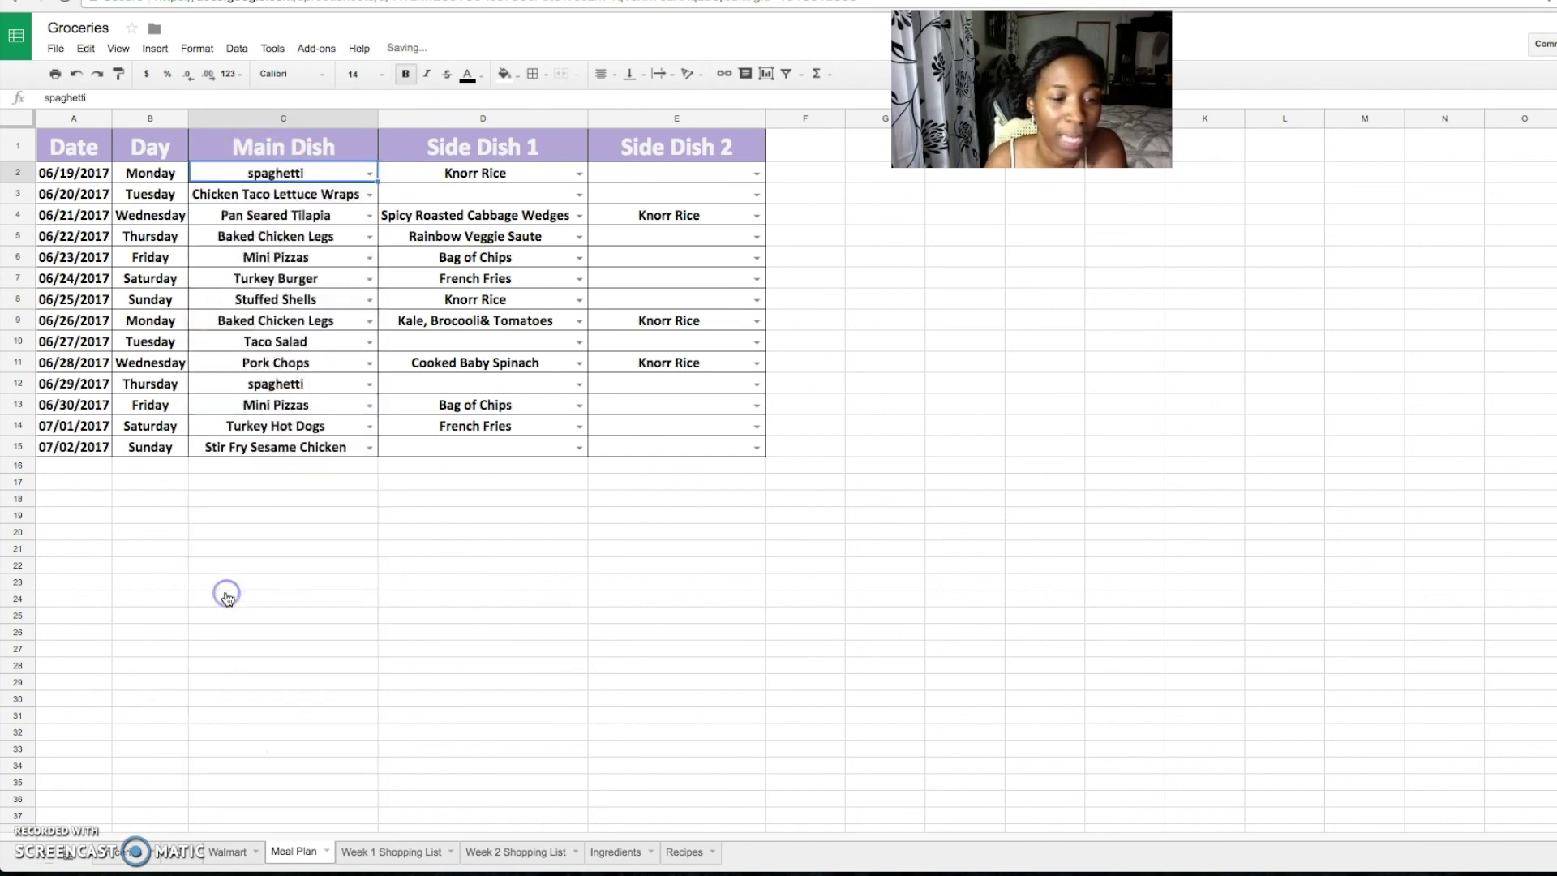
{"action": "left_click", "coordinate": [377, 851]}
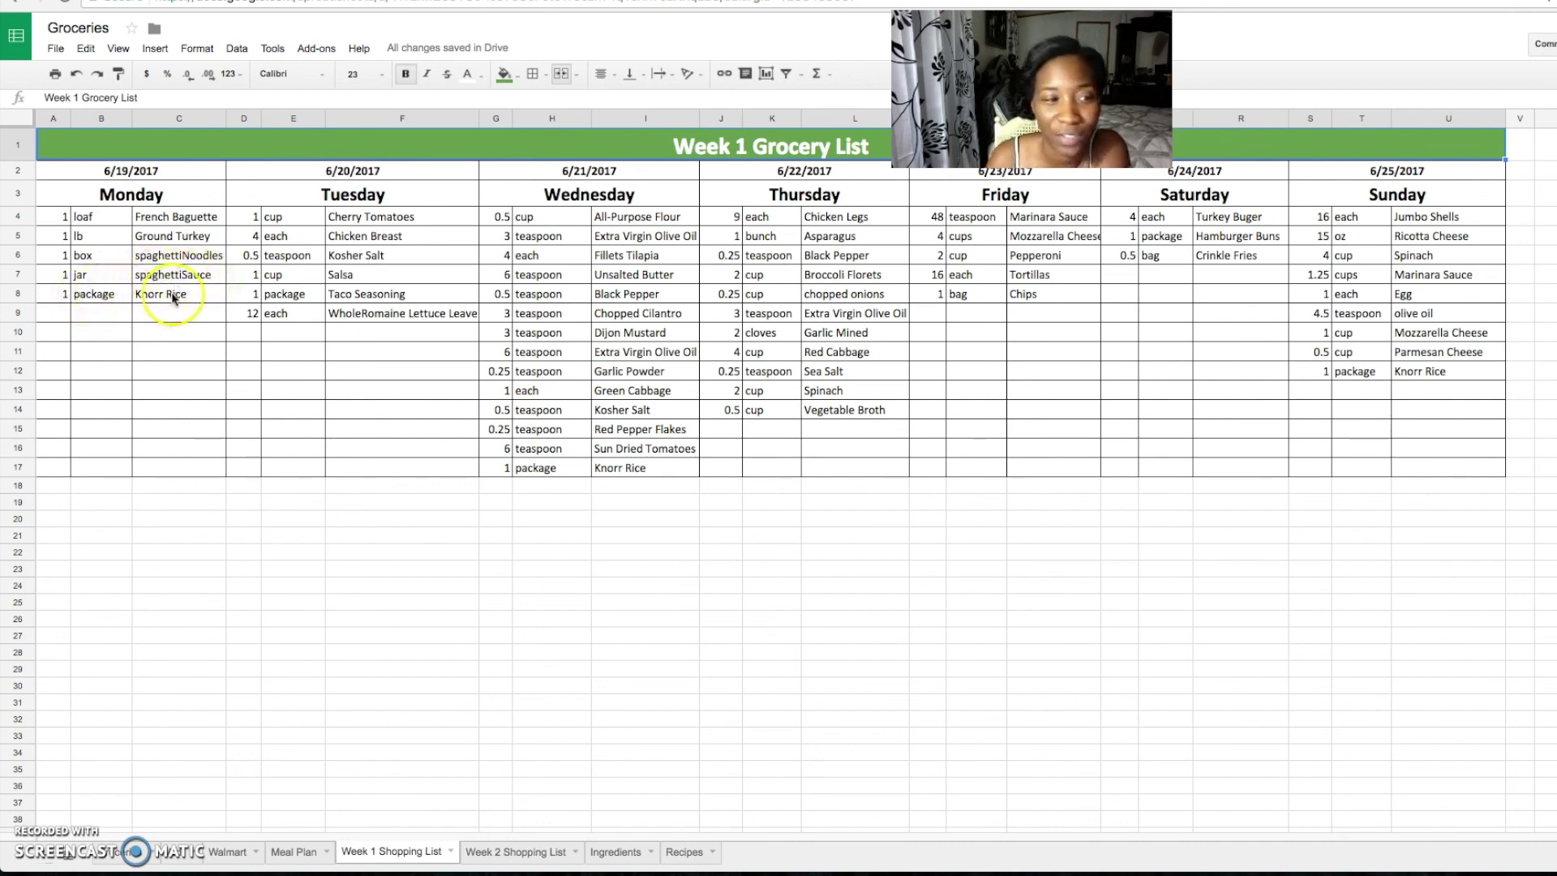
{"action": "left_click", "coordinate": [390, 851]}
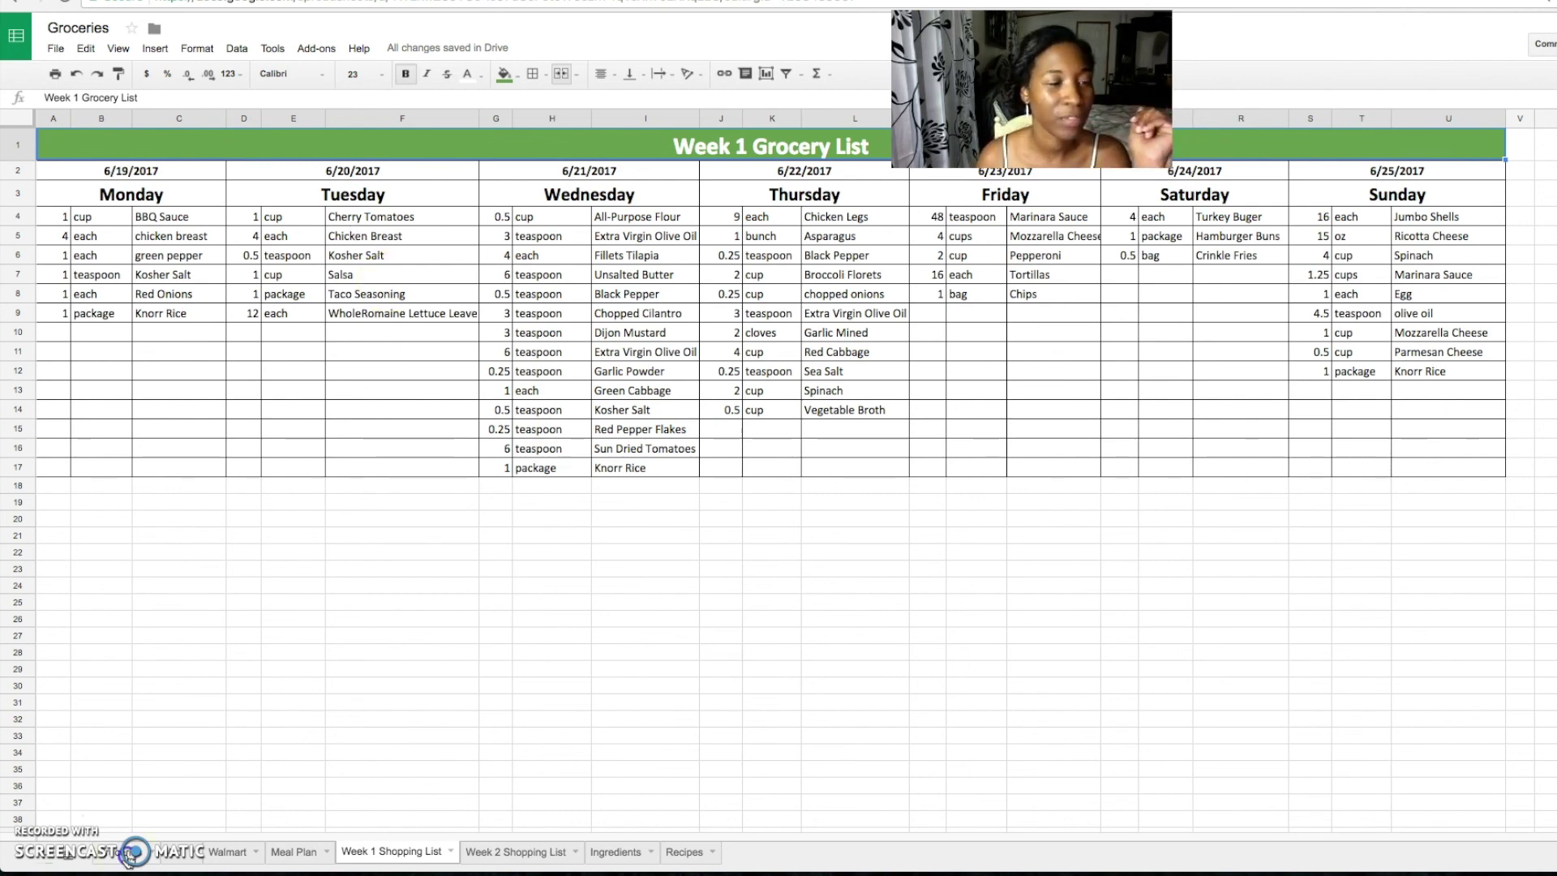
- In the Grocery Budget sheet, set the units of the Aldi Chicken Drumsticks and the Chicken Wings below them to 0
{"action": "left_click", "coordinate": [128, 857]}
{"action": "scroll", "coordinate": [305, 295], "scroll_direction": "up", "scroll_amount": 1}
{"action": "scroll", "coordinate": [301, 302], "scroll_direction": "down", "scroll_amount": 10}
{"action": "scroll", "coordinate": [300, 303], "scroll_direction": "up", "scroll_amount": 15}
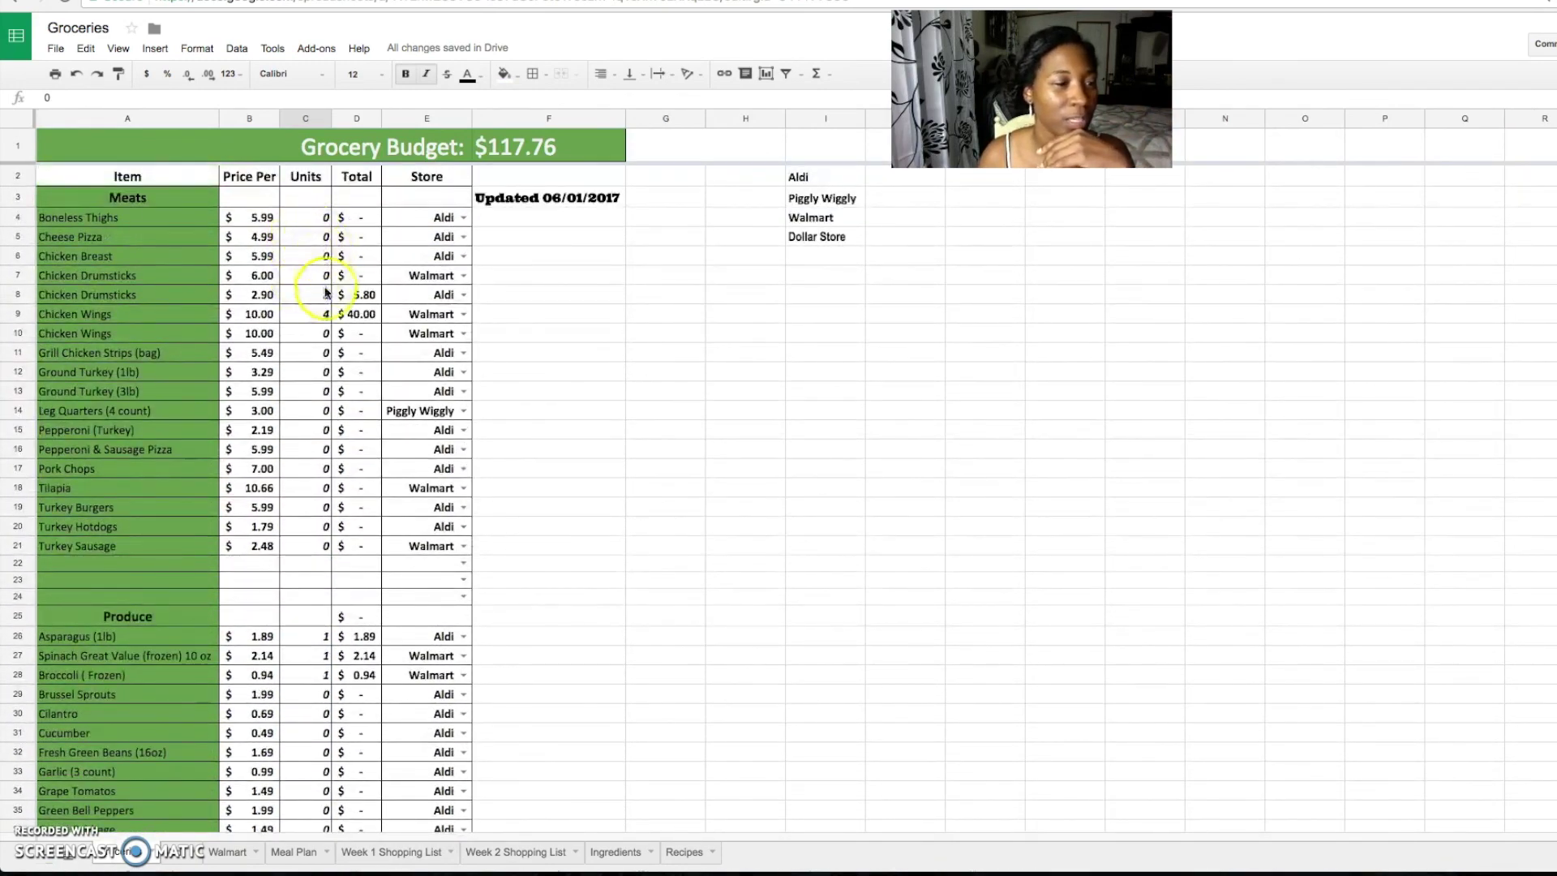
{"action": "left_click", "coordinate": [327, 297]}
{"action": "type", "text": "0"}
{"action": "key", "text": "Return"}
{"action": "type", "text": "0"}
{"action": "key", "text": "Return"}
- Set the Chicken Breast units to 1 in the Meats section of the grocery budget
{"action": "key", "text": "Down"}
{"action": "key", "text": "Down"}
{"action": "key", "text": "Down"}
{"action": "key", "text": "Up"}
{"action": "key", "text": "Up"}
{"action": "key", "text": "Up"}
{"action": "key", "text": "Up"}
{"action": "key", "text": "Up"}
{"action": "key", "text": "Up"}
{"action": "key", "text": "Up"}
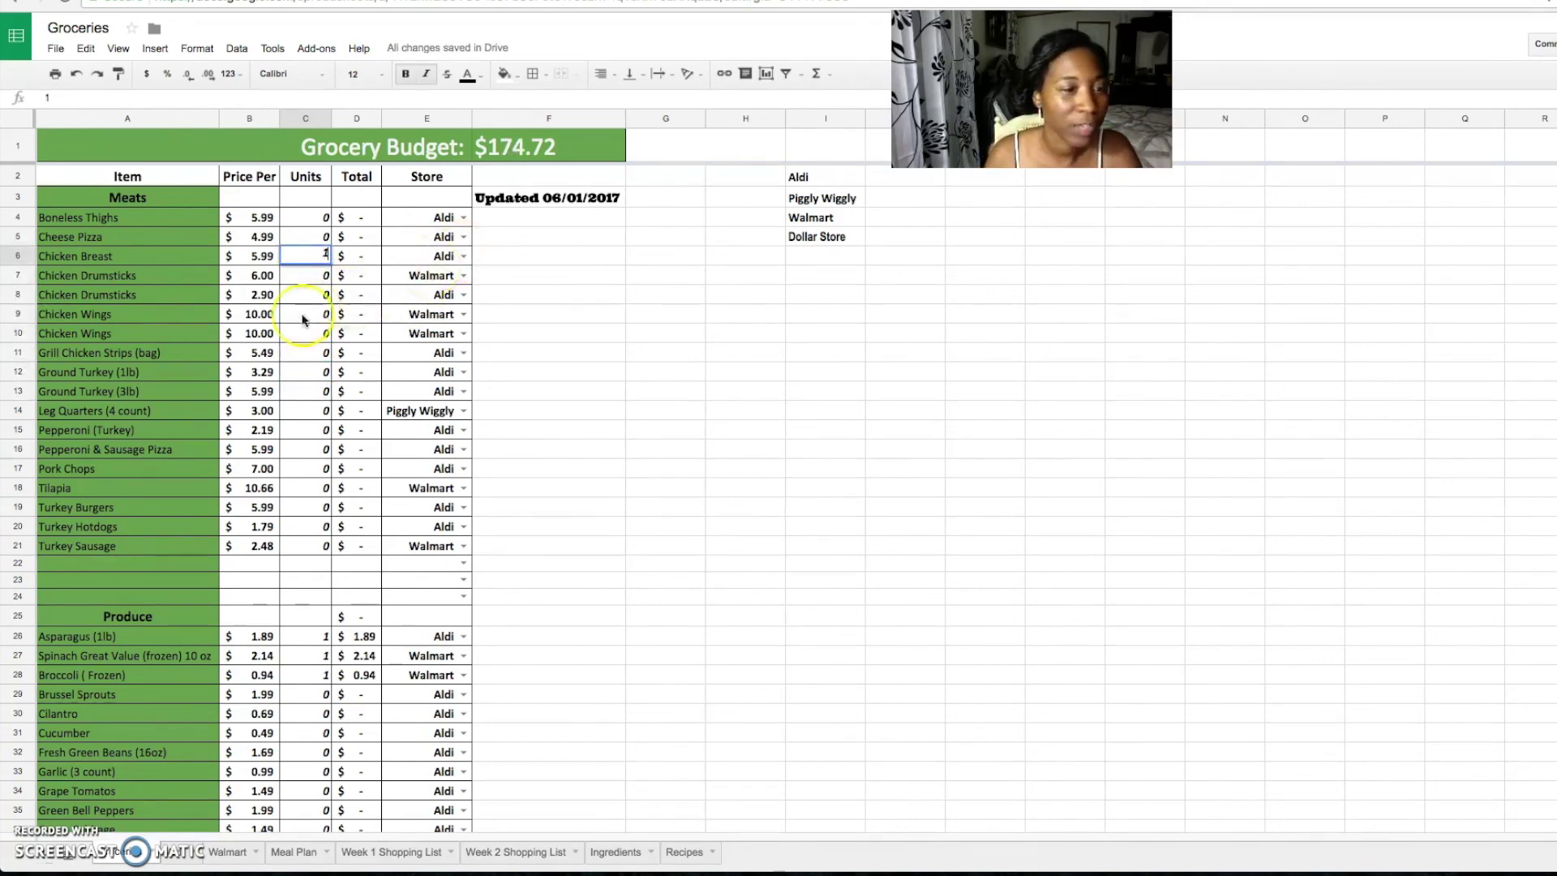
{"action": "scroll", "coordinate": [301, 324], "scroll_direction": "down", "scroll_amount": 3}
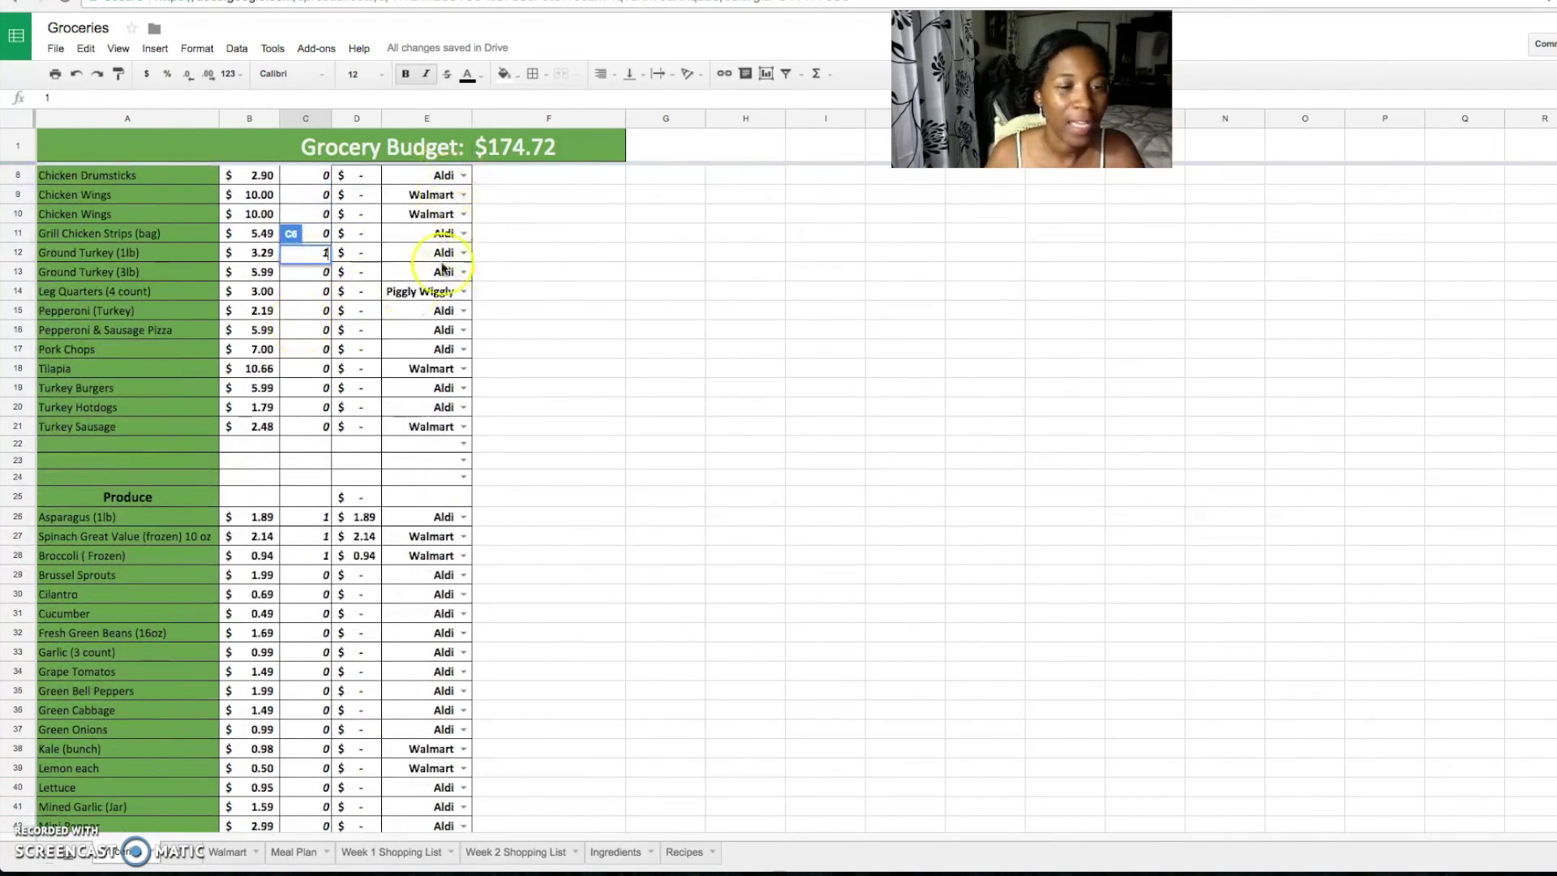
{"action": "scroll", "coordinate": [362, 325], "scroll_direction": "up", "scroll_amount": 3}
{"action": "scroll", "coordinate": [361, 331], "scroll_direction": "up", "scroll_amount": 1}
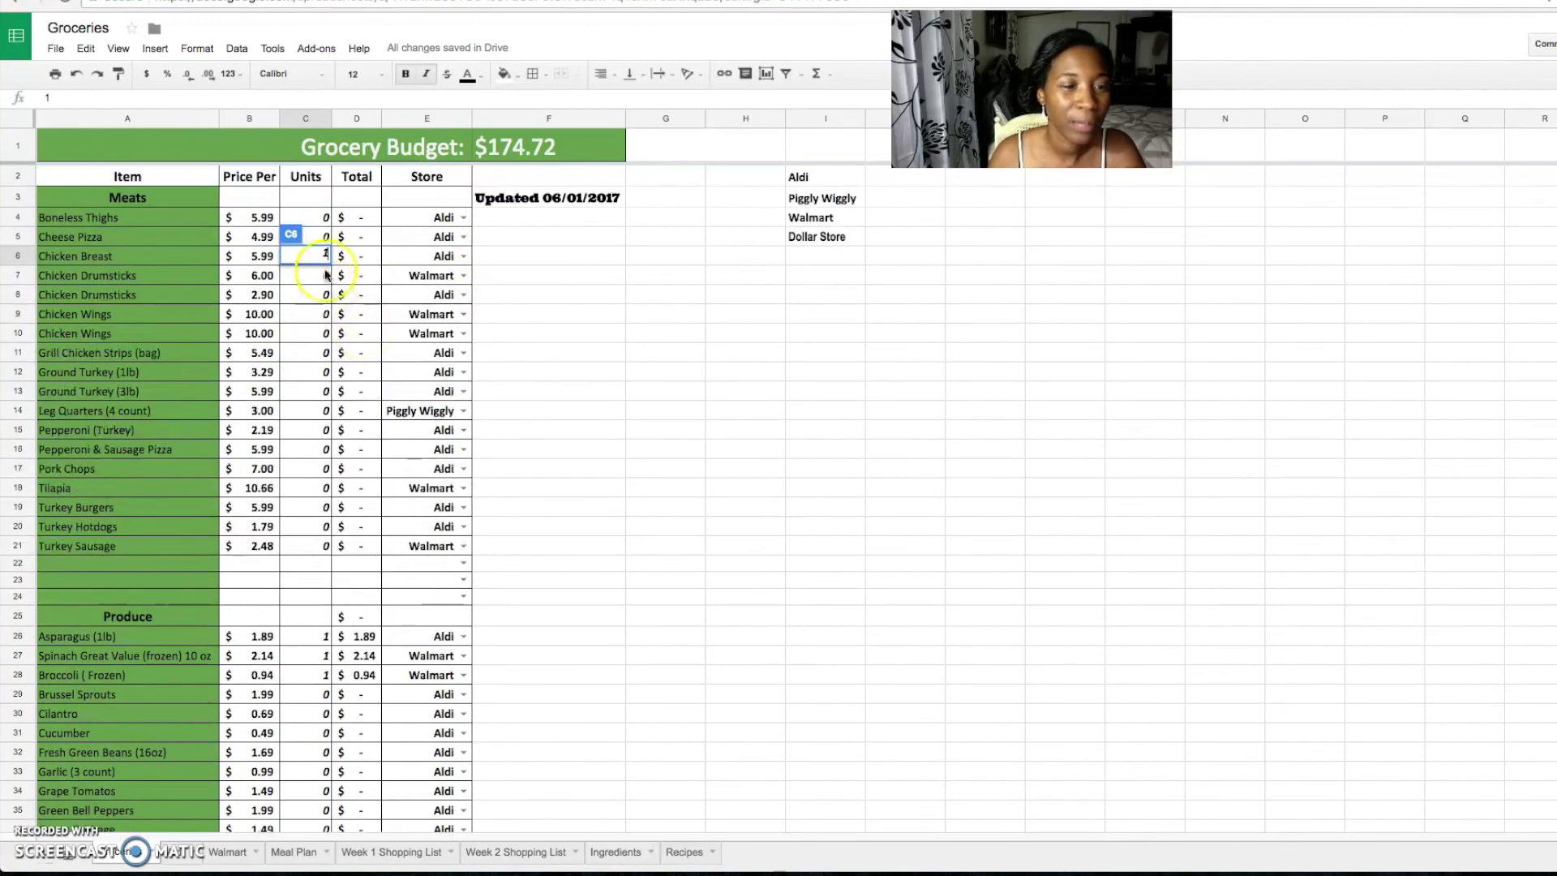
{"action": "left_click", "coordinate": [355, 255]}
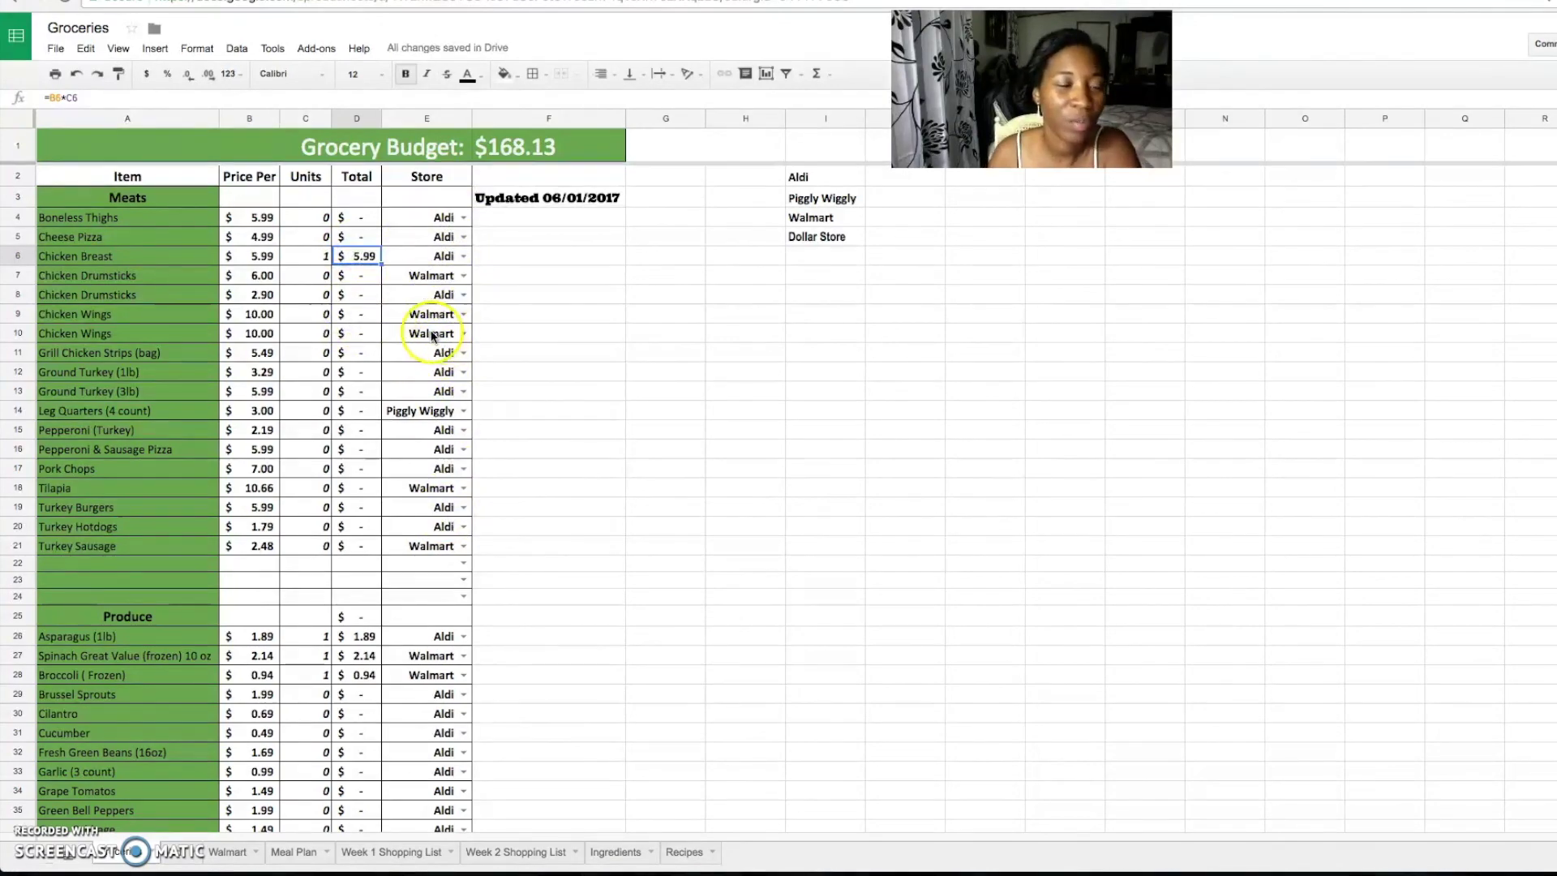
- Set the BBQ Sauce units to 1 in the Dry/Baking Goods section
{"action": "scroll", "coordinate": [322, 423], "scroll_direction": "down", "scroll_amount": 12}
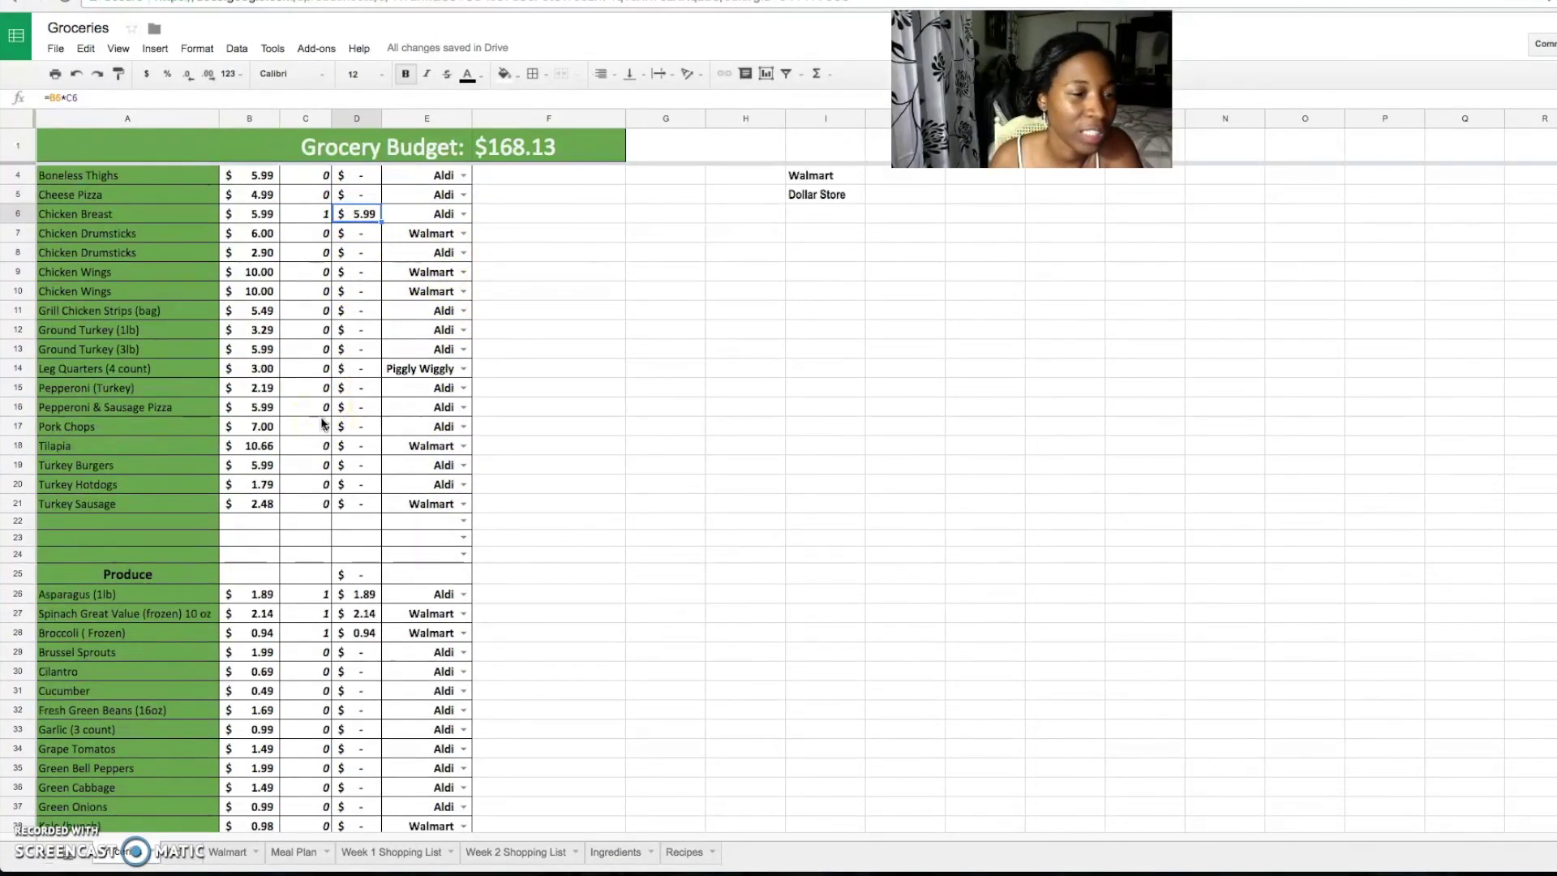
{"action": "scroll", "coordinate": [321, 422], "scroll_direction": "up", "scroll_amount": 12}
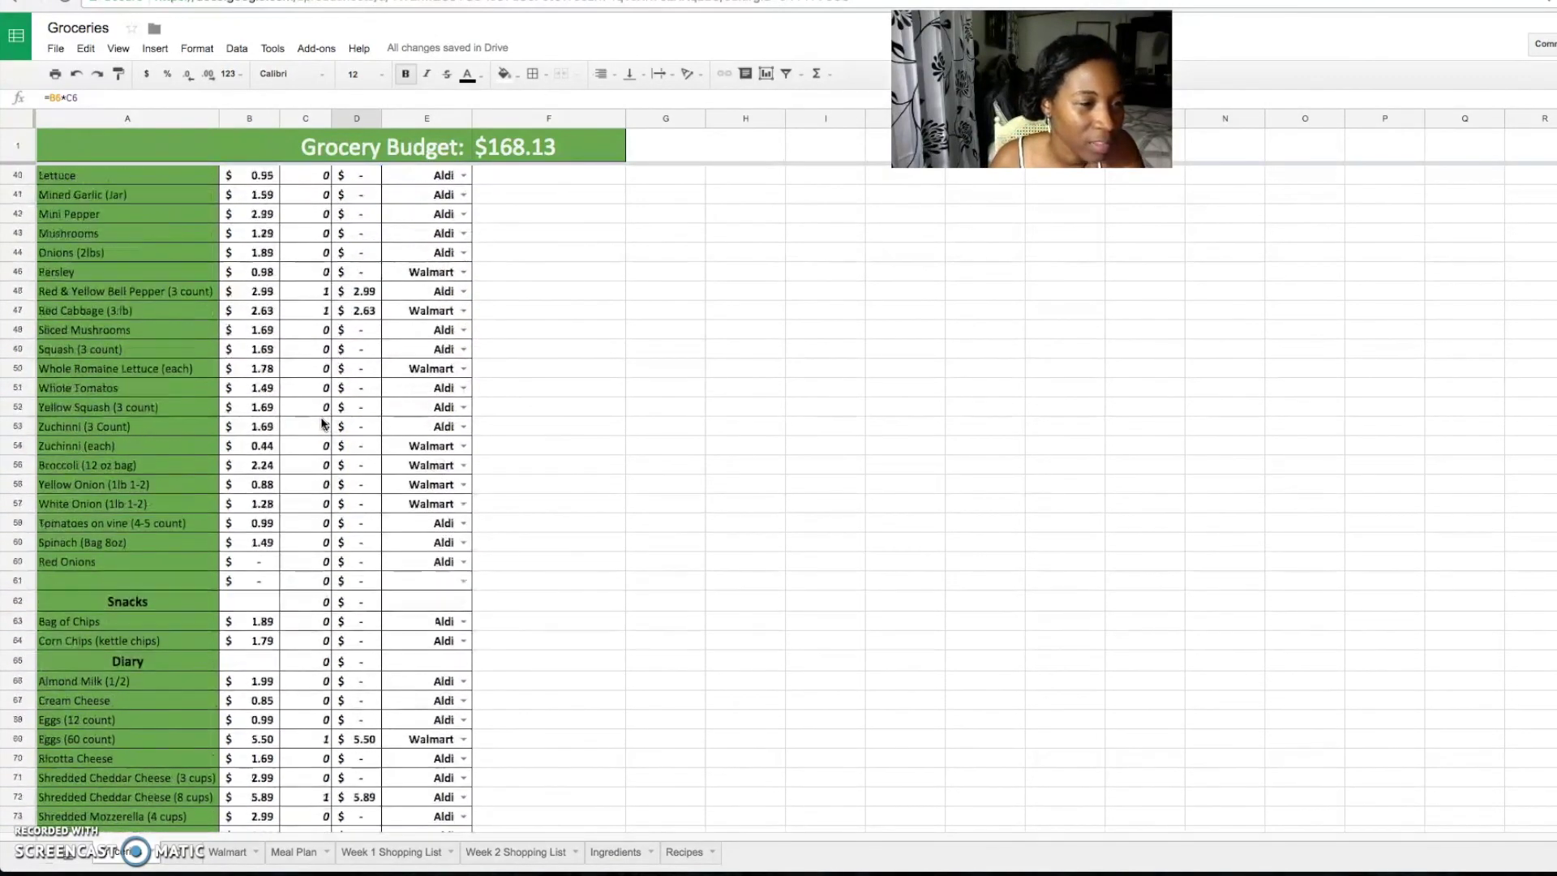
{"action": "scroll", "coordinate": [321, 423], "scroll_direction": "up", "scroll_amount": 2}
{"action": "scroll", "coordinate": [322, 423], "scroll_direction": "down", "scroll_amount": 10}
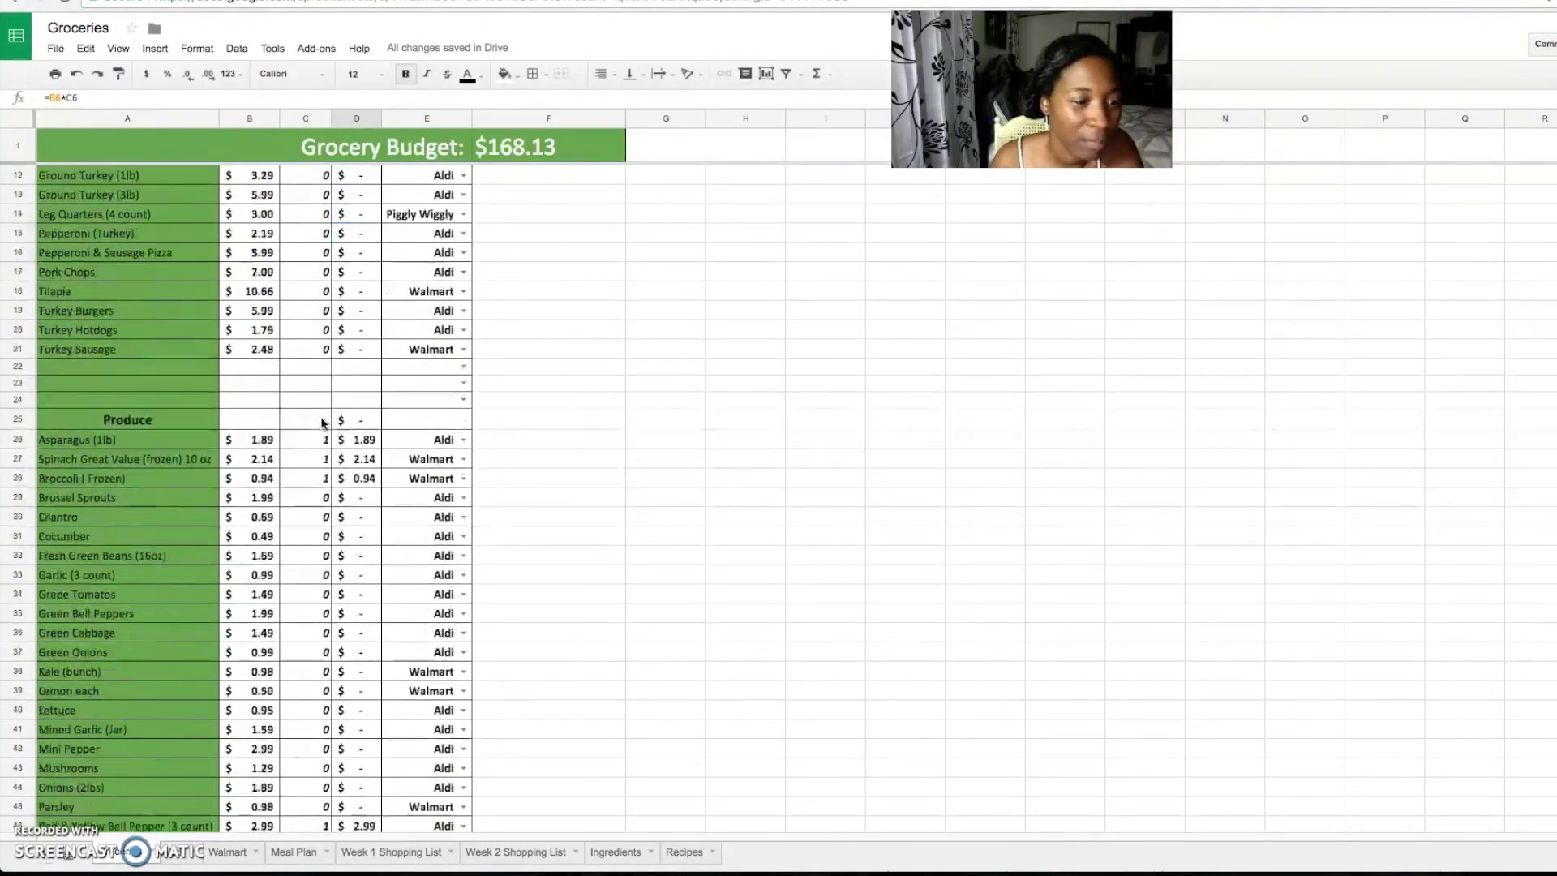
{"action": "scroll", "coordinate": [322, 423], "scroll_direction": "down", "scroll_amount": 11}
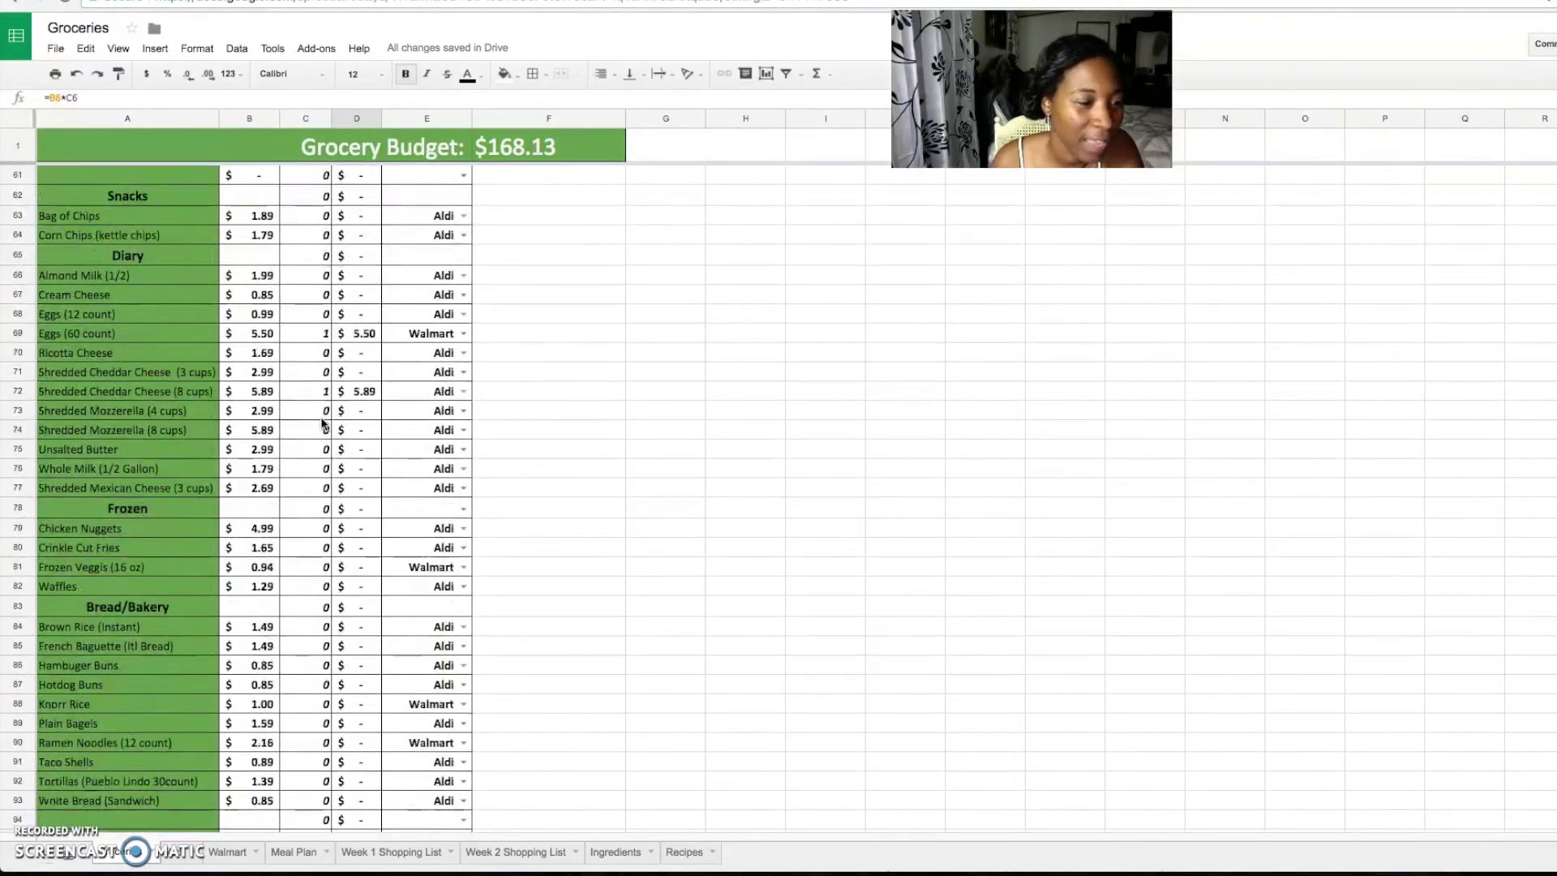
{"action": "scroll", "coordinate": [322, 423], "scroll_direction": "down", "scroll_amount": 5}
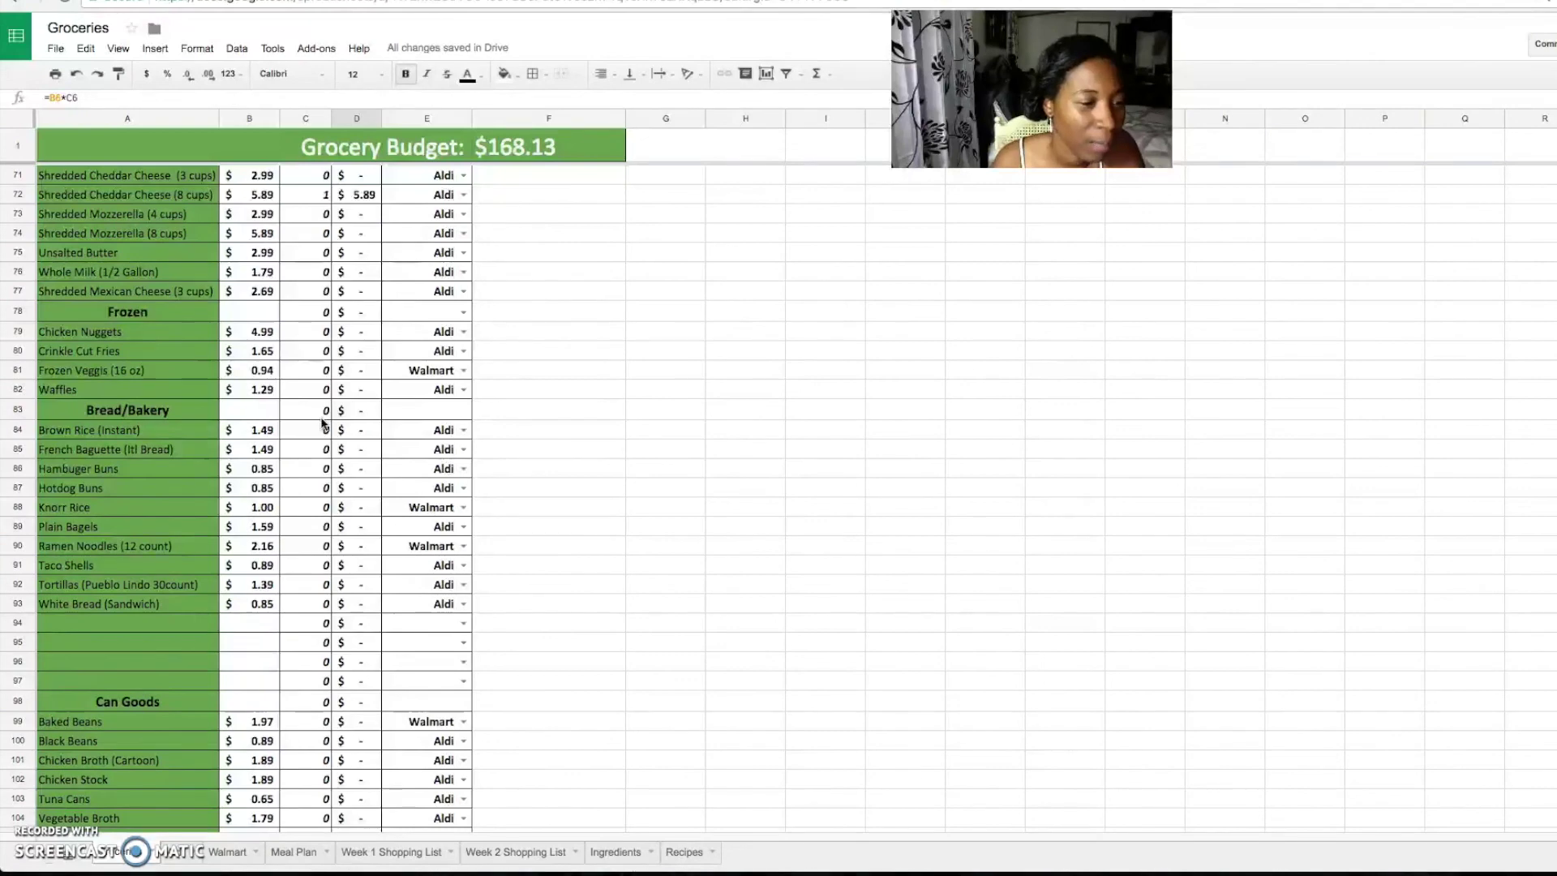
{"action": "scroll", "coordinate": [322, 423], "scroll_direction": "down", "scroll_amount": 5}
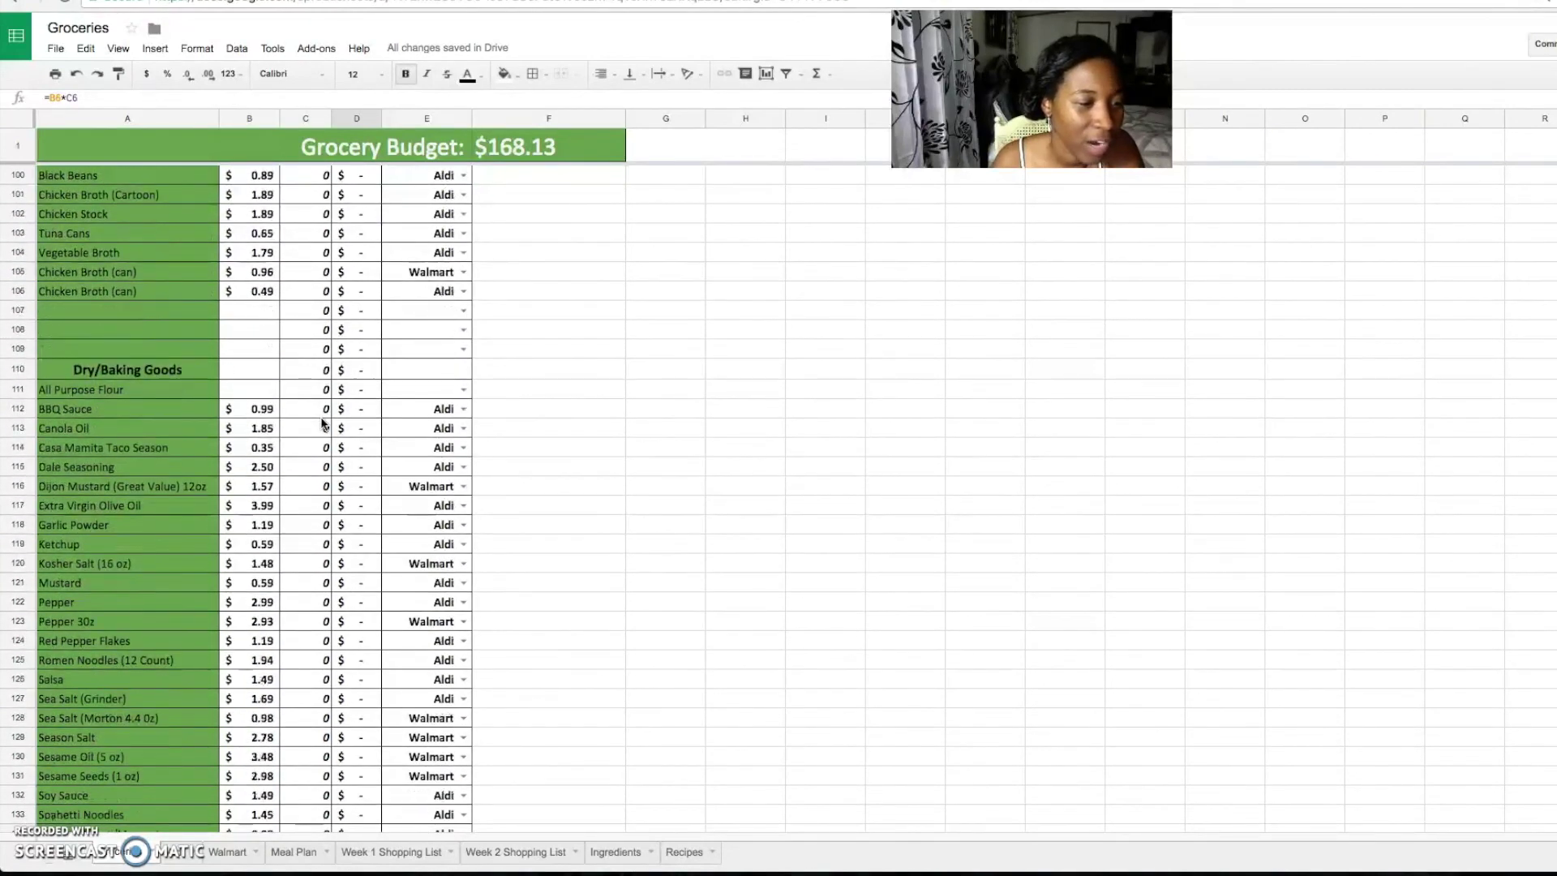
{"action": "left_click", "coordinate": [312, 412]}
{"action": "type", "text": "1"}
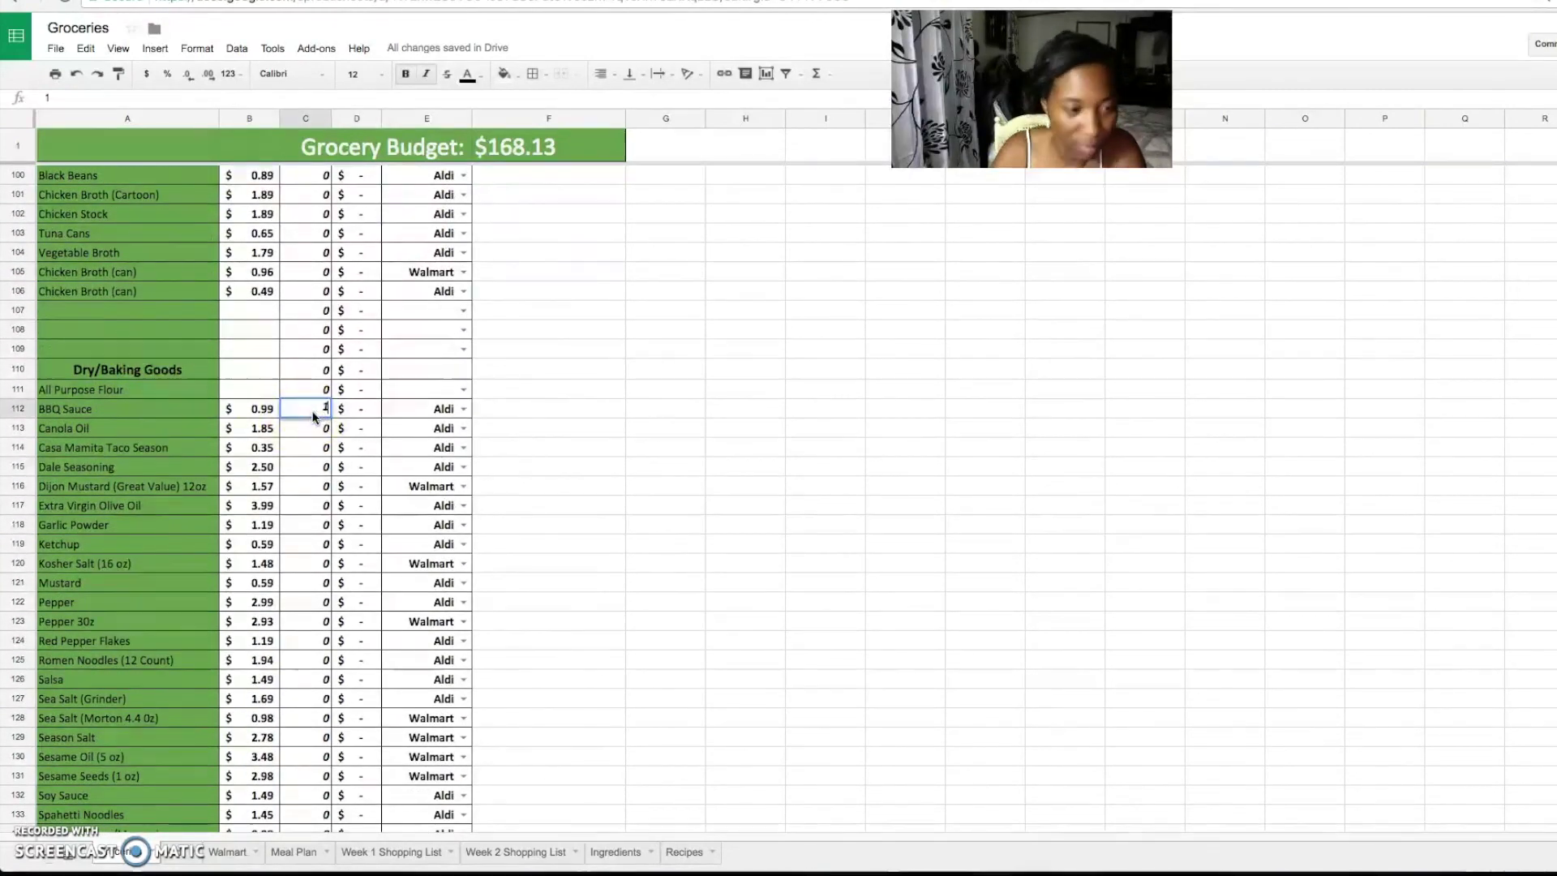
{"action": "left_click", "coordinate": [305, 480]}
- Set the Knorr Rice units to 1 in the Bread/Bakery section
{"action": "scroll", "coordinate": [306, 479], "scroll_direction": "up", "scroll_amount": 6}
{"action": "left_click", "coordinate": [308, 273]}
{"action": "type", "text": "1"}
{"action": "key", "text": "Tab"}
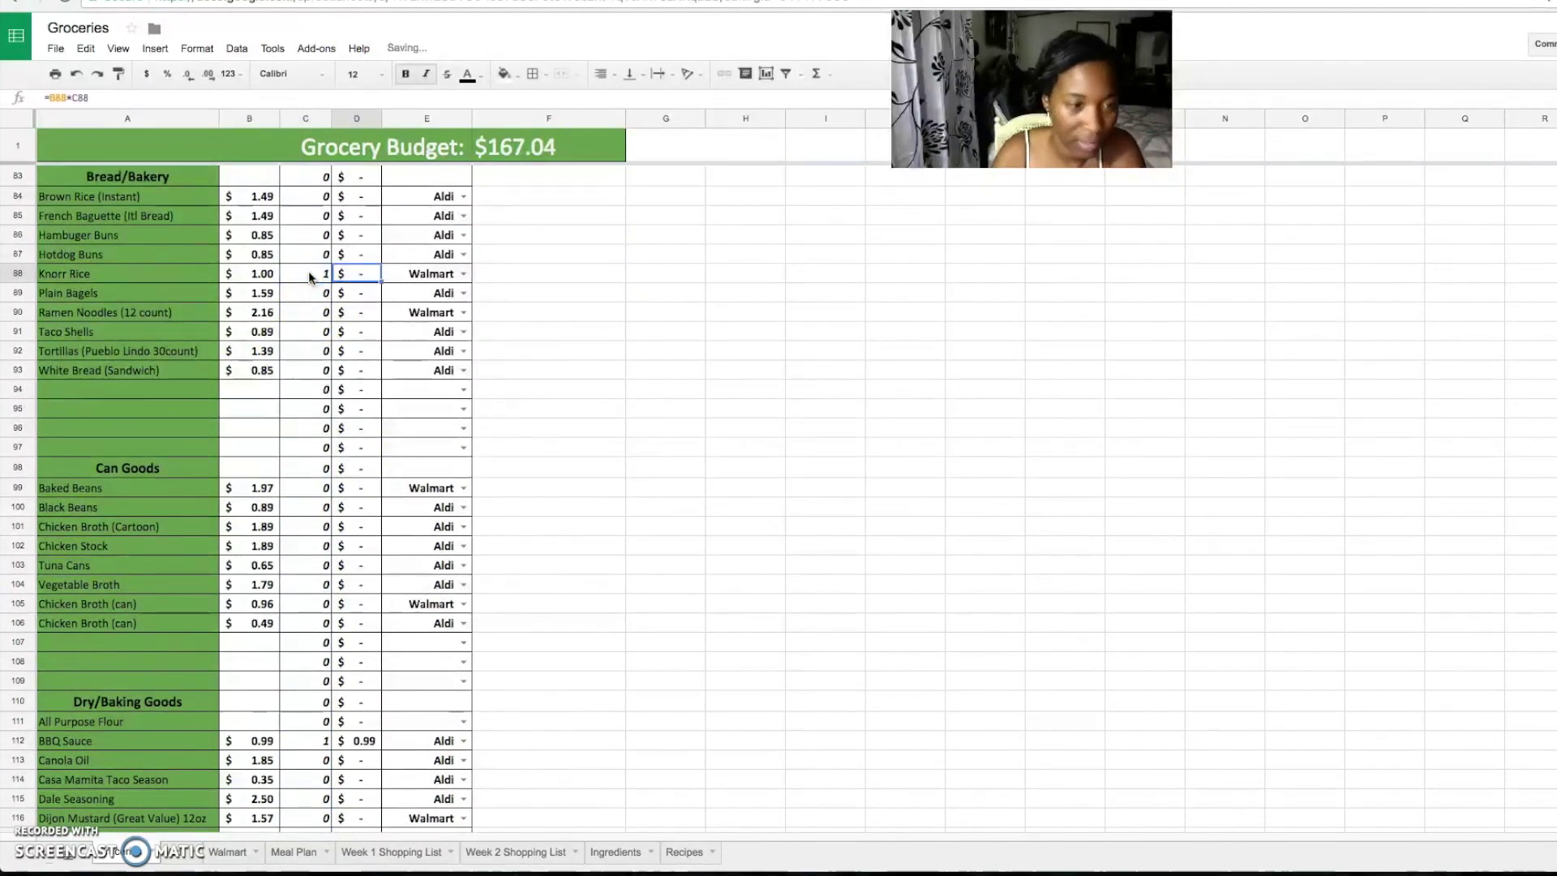
- Check Monday's ingredients in the Week 1 Shopping List, and set the Red Onions units to 1 in the grocery budget
{"action": "left_click", "coordinate": [363, 851]}
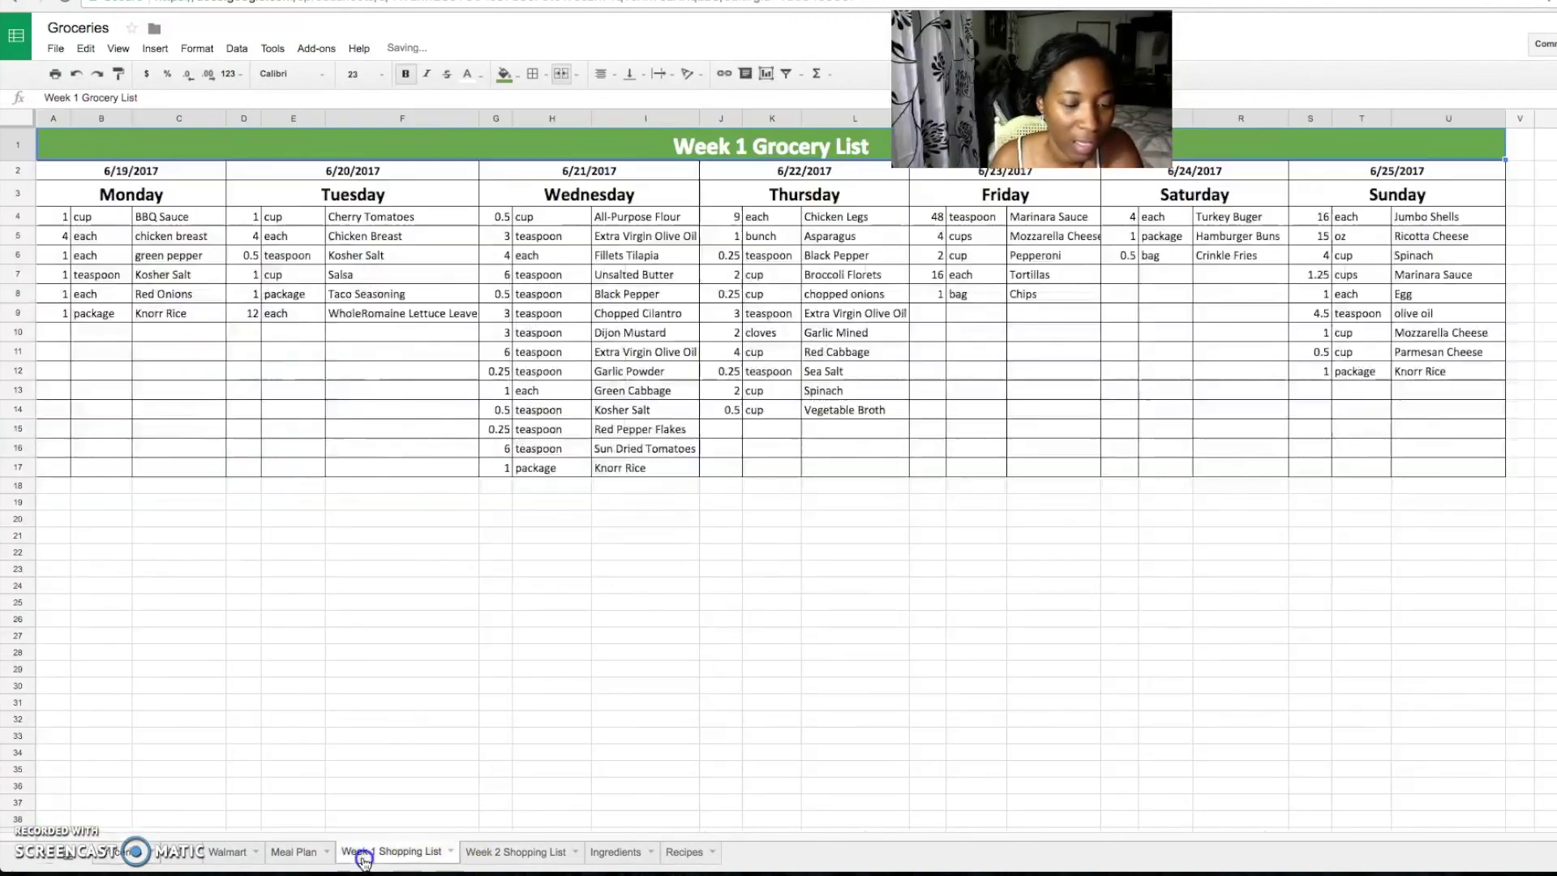
{"action": "left_click", "coordinate": [130, 852]}
{"action": "scroll", "coordinate": [243, 349], "scroll_direction": "up", "scroll_amount": 5}
{"action": "scroll", "coordinate": [244, 343], "scroll_direction": "up", "scroll_amount": 7}
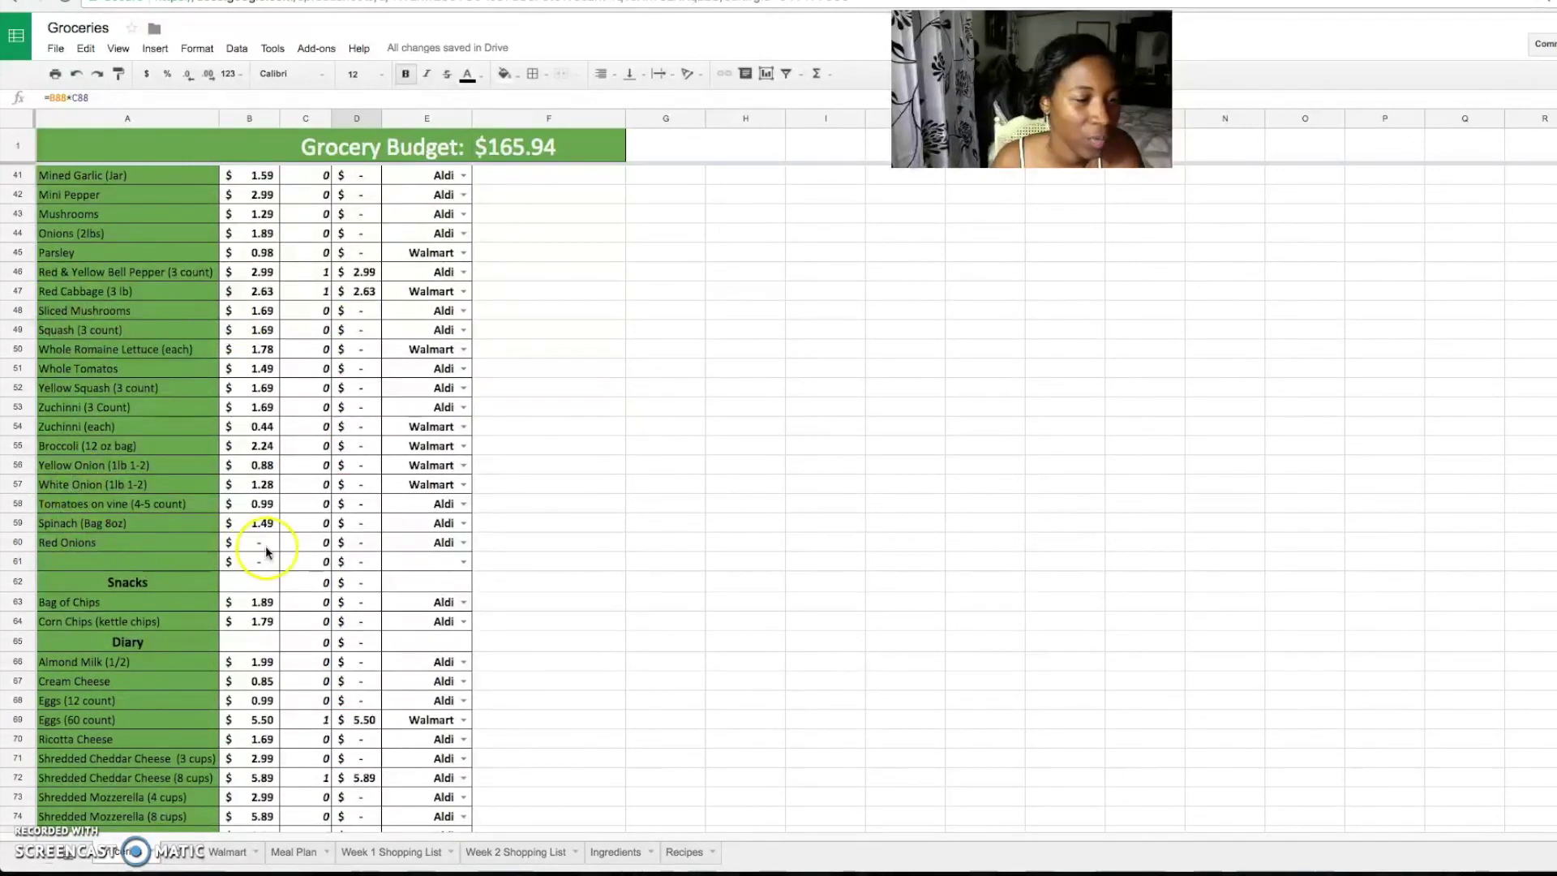
{"action": "left_click", "coordinate": [316, 547]}
{"action": "type", "text": "1"}
{"action": "key", "text": "Tab"}
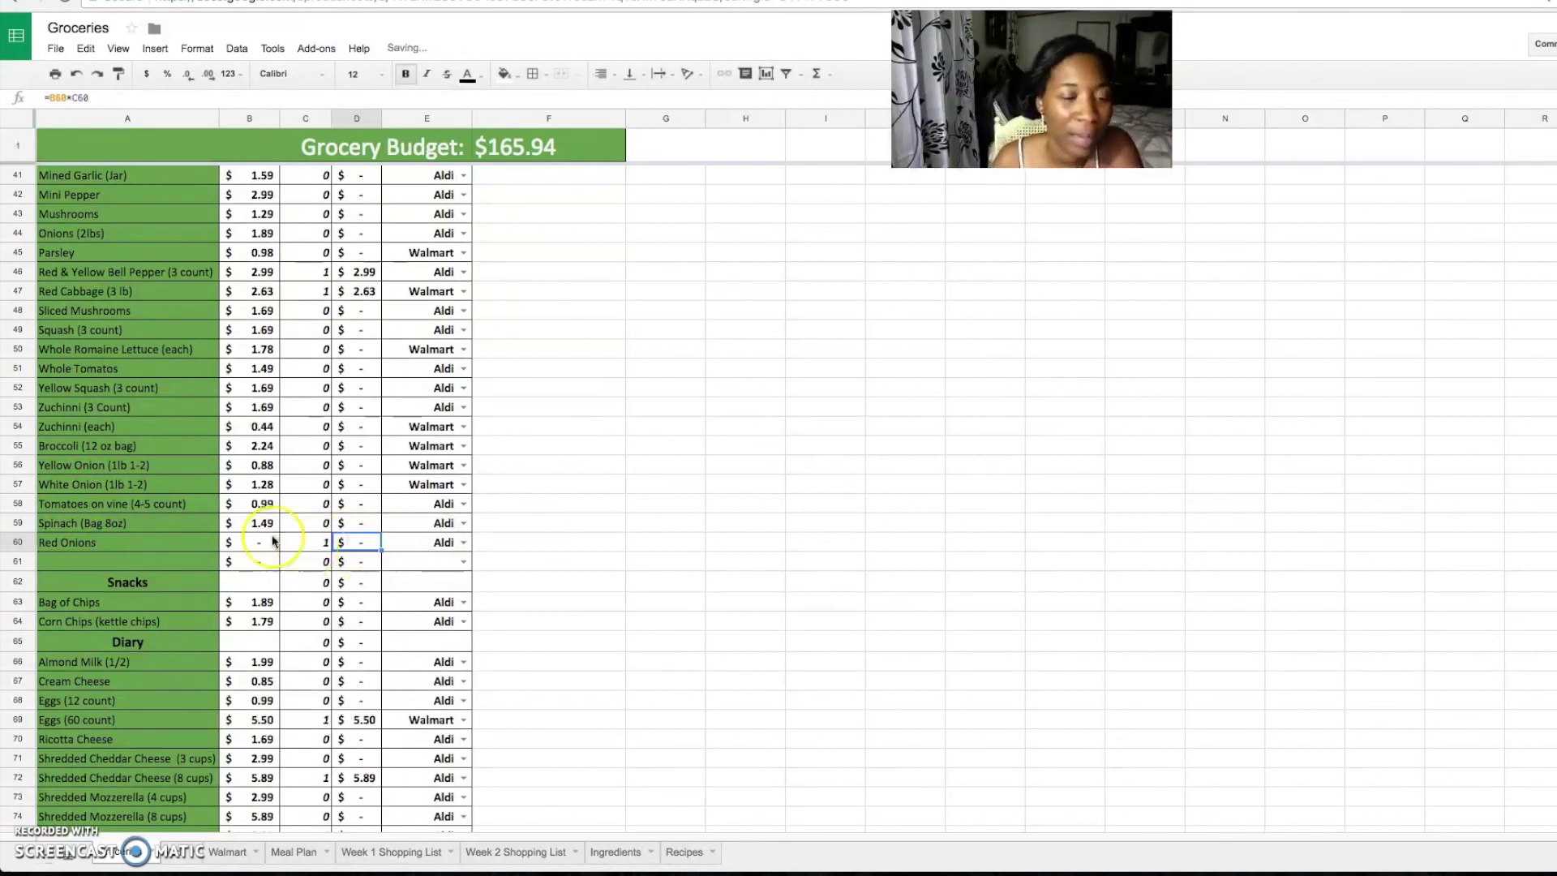
- Enter 1.28 as the Red Onions price in the Produce section
{"action": "scroll", "coordinate": [292, 571], "scroll_direction": "down", "scroll_amount": 5}
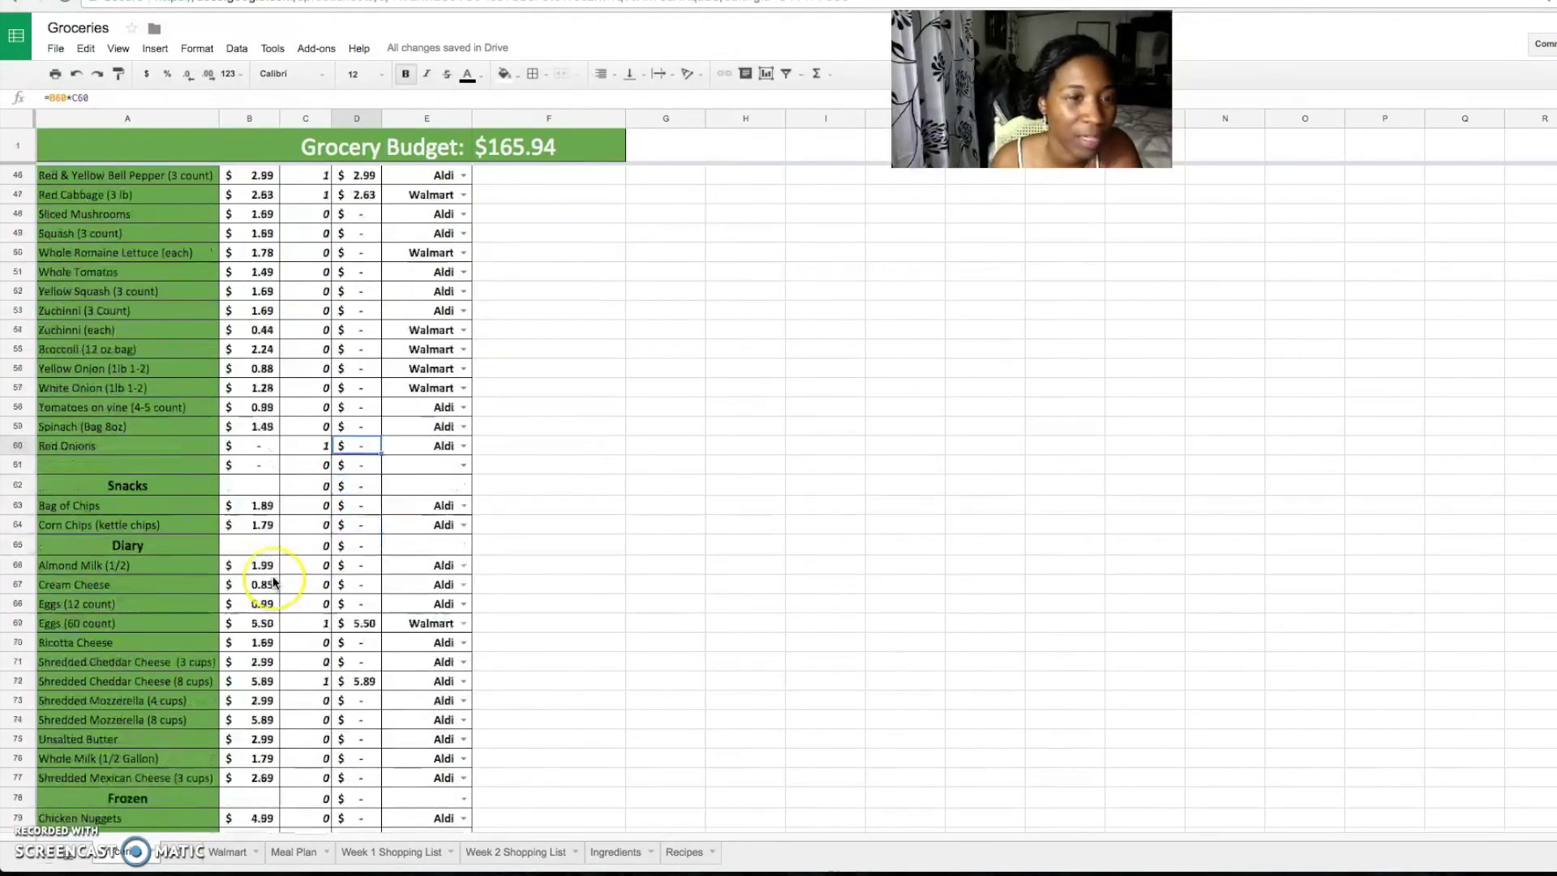
{"action": "scroll", "coordinate": [274, 580], "scroll_direction": "down", "scroll_amount": 5}
{"action": "scroll", "coordinate": [274, 580], "scroll_direction": "right", "scroll_amount": 5}
{"action": "scroll", "coordinate": [274, 580], "scroll_direction": "up", "scroll_amount": 9}
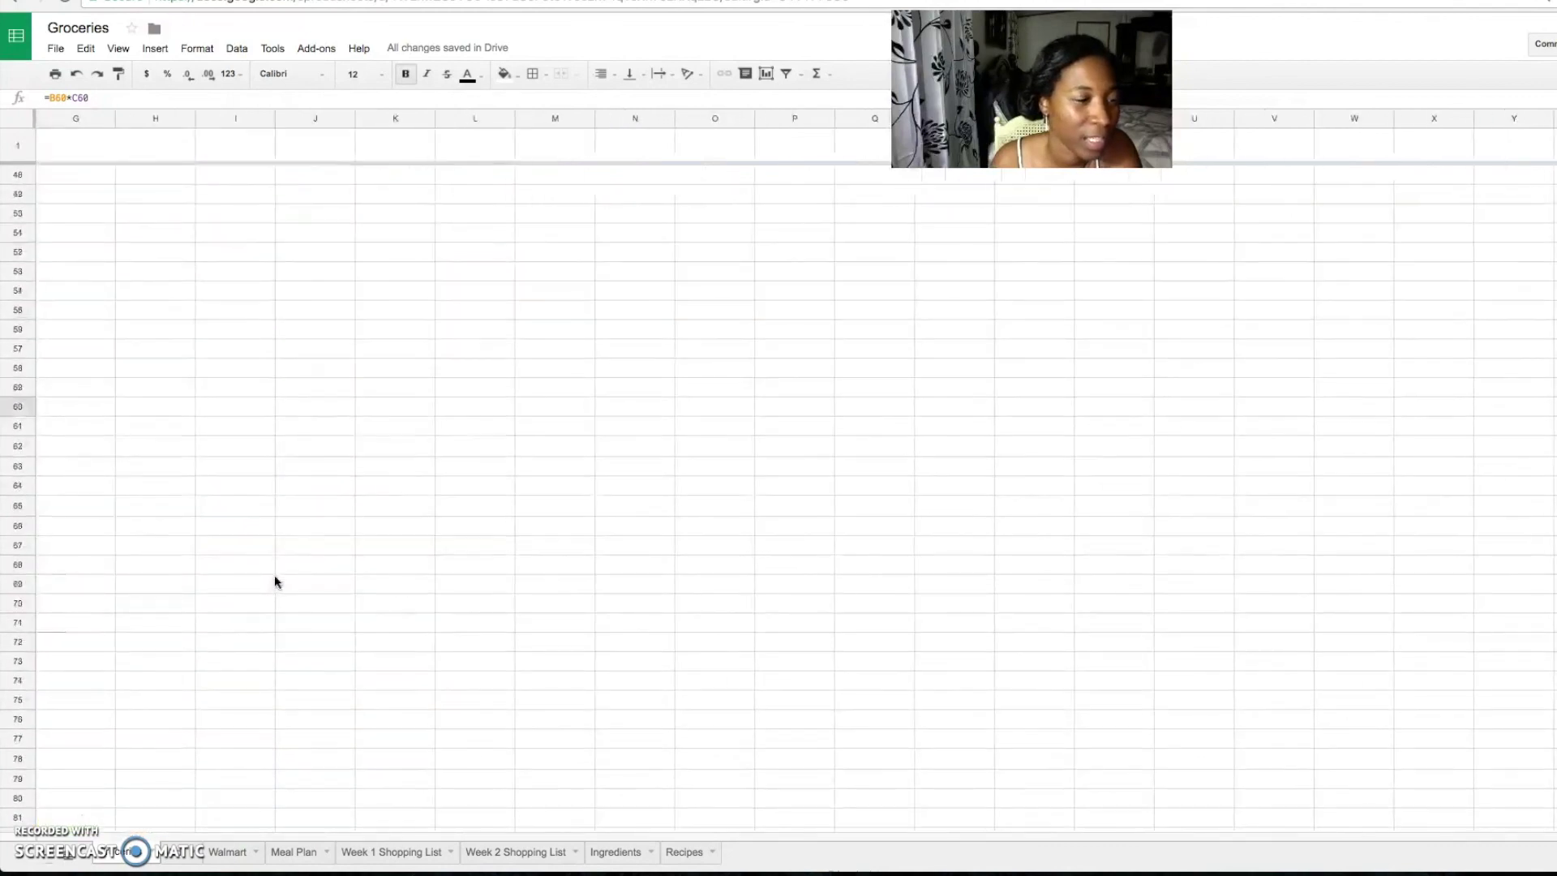
{"action": "scroll", "coordinate": [274, 581], "scroll_direction": "left", "scroll_amount": 5}
{"action": "scroll", "coordinate": [274, 581], "scroll_direction": "up", "scroll_amount": 1}
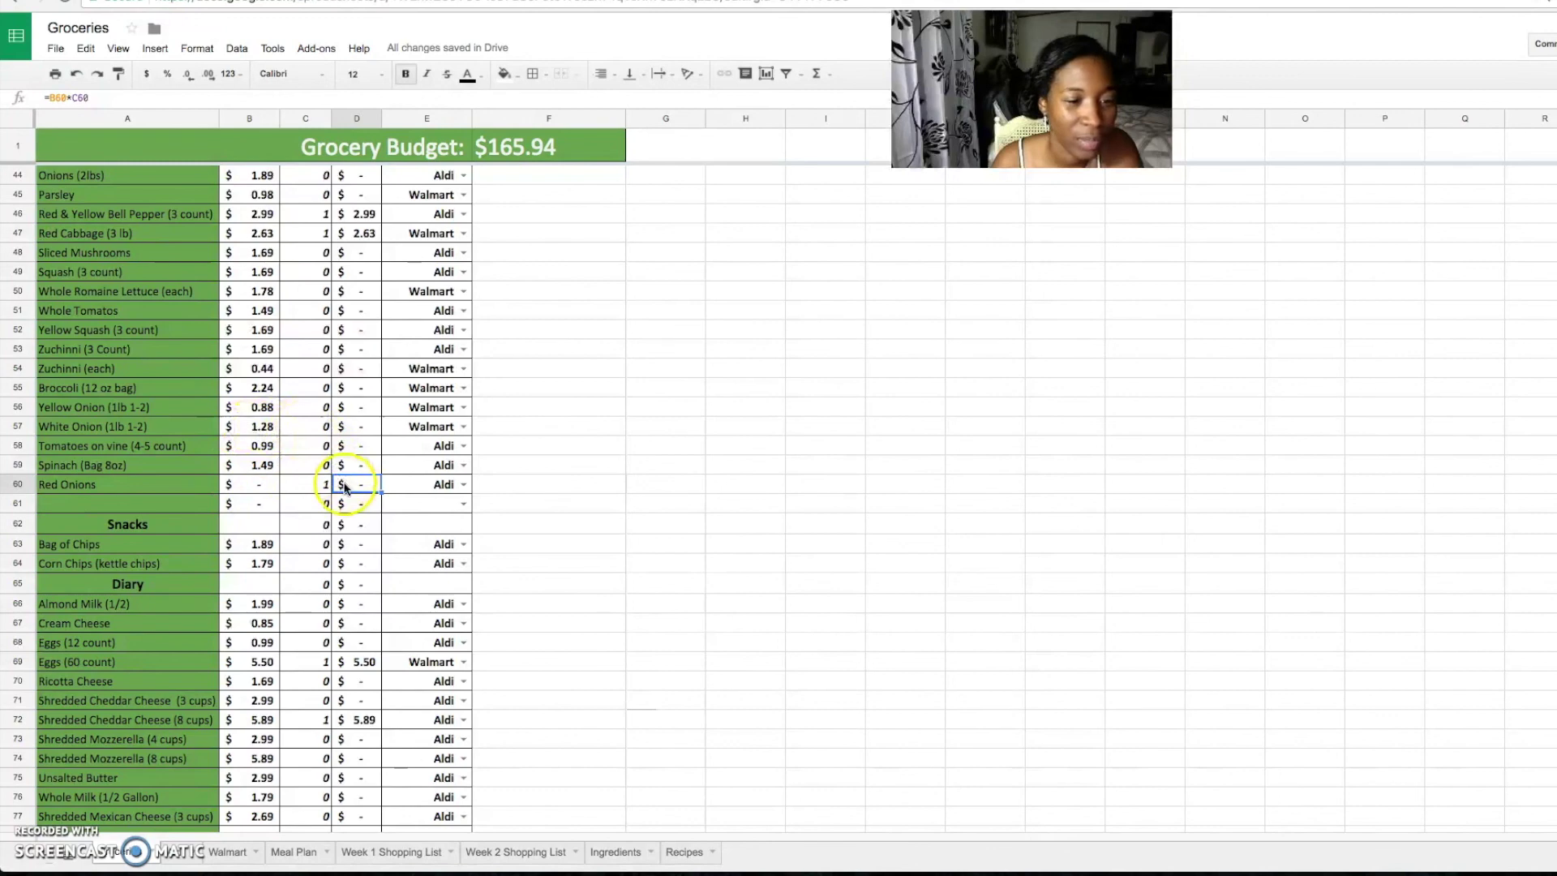
{"action": "left_click", "coordinate": [262, 487]}
{"action": "type", "text": "1.28"}
{"action": "key", "text": "Tab"}
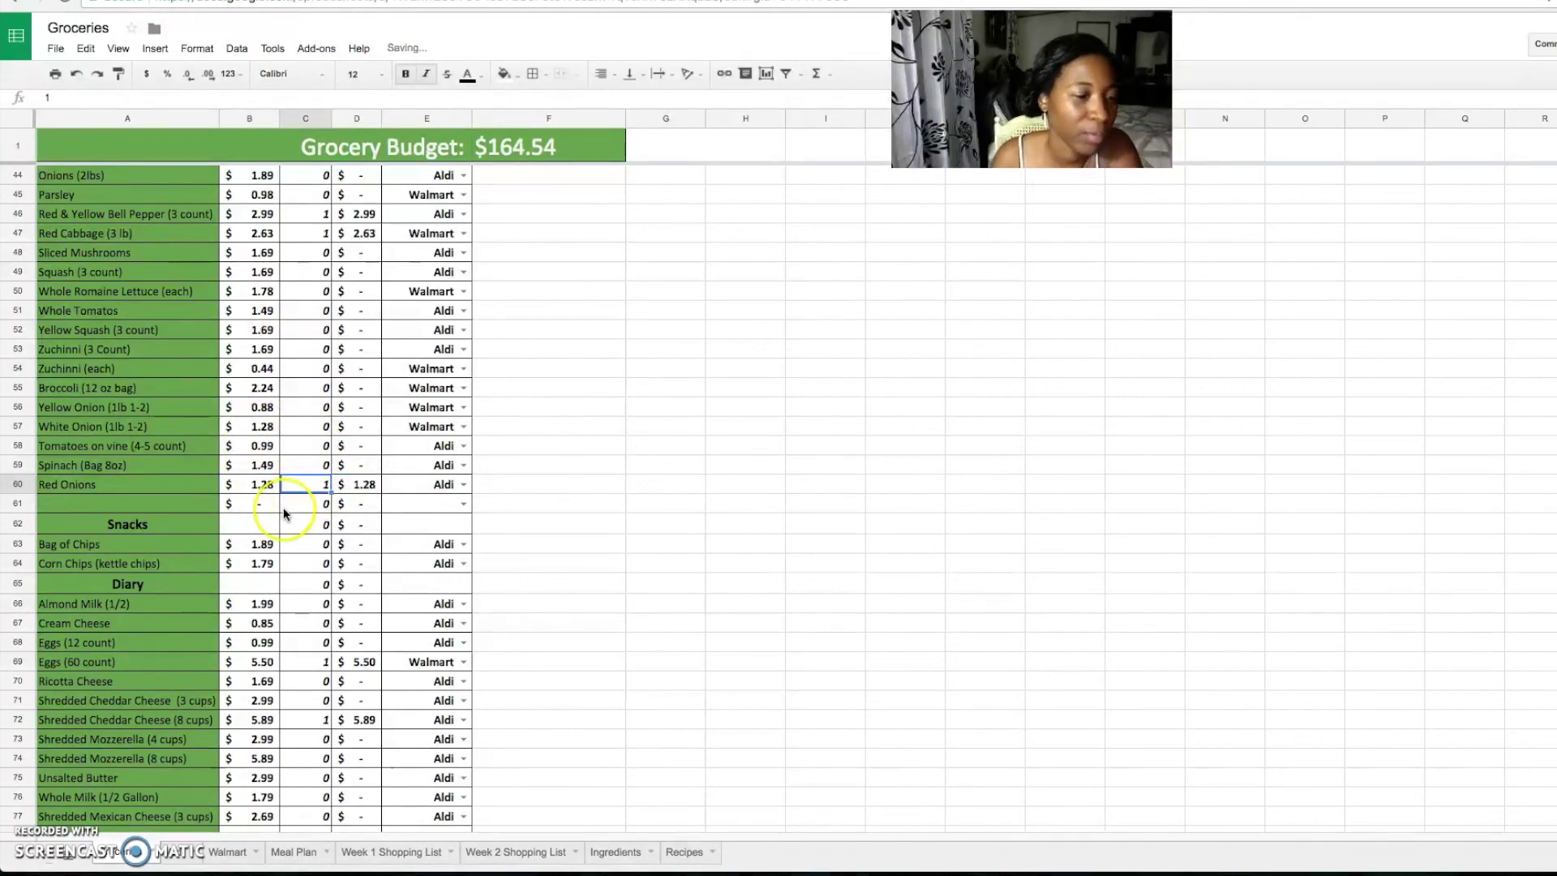
- Set the Kosher Salt (16 oz) units to 1 in the Dry/Baking Goods section
{"action": "scroll", "coordinate": [284, 513], "scroll_direction": "down", "scroll_amount": 5}
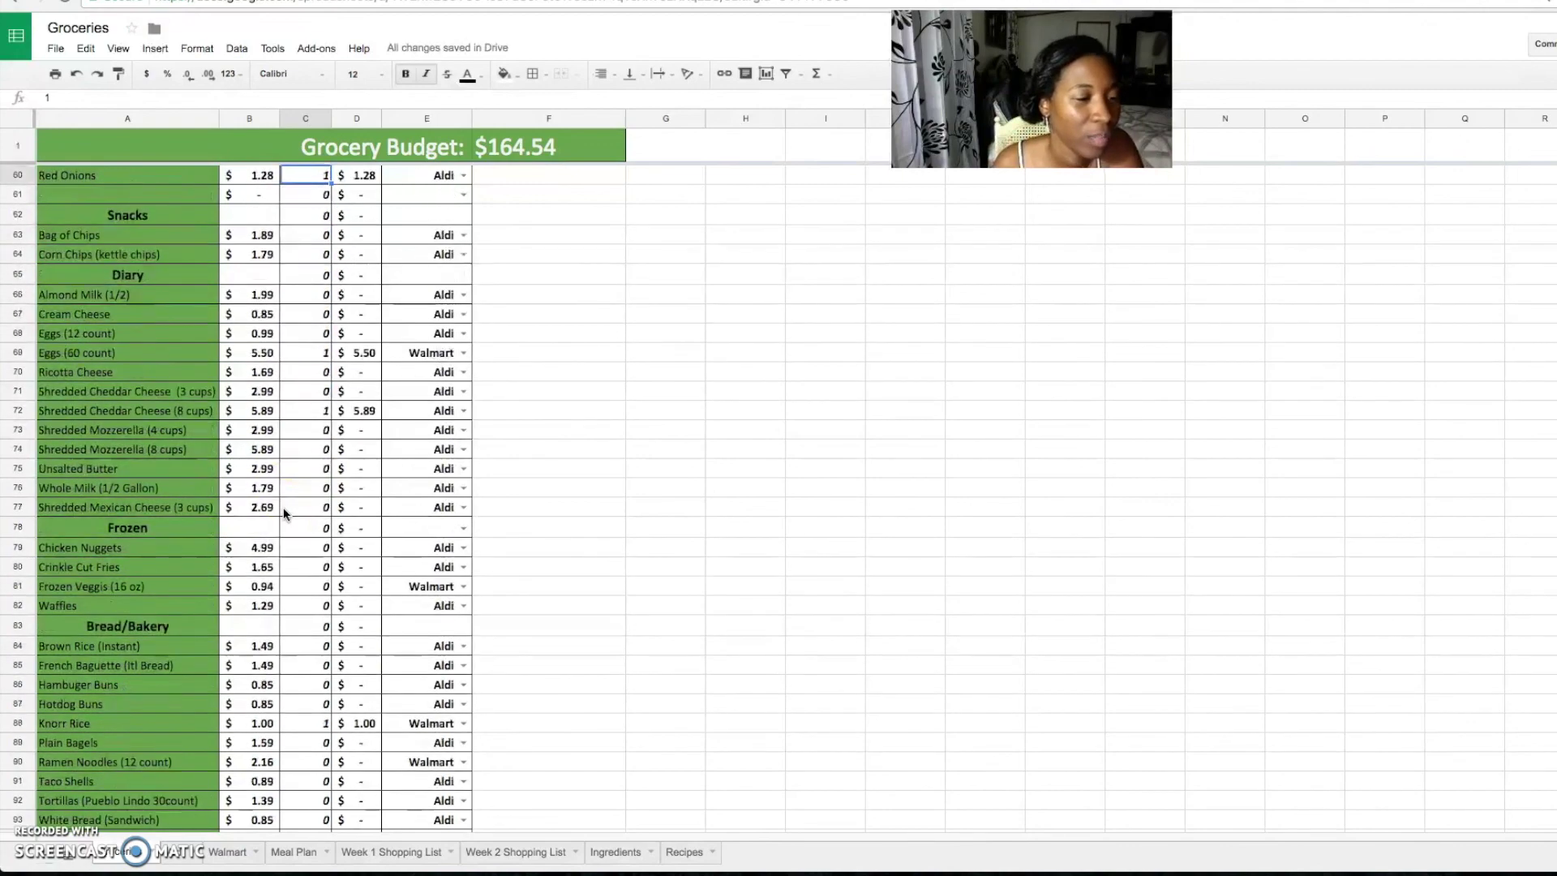
{"action": "scroll", "coordinate": [283, 512], "scroll_direction": "down", "scroll_amount": 12}
{"action": "scroll", "coordinate": [284, 511], "scroll_direction": "down", "scroll_amount": 4}
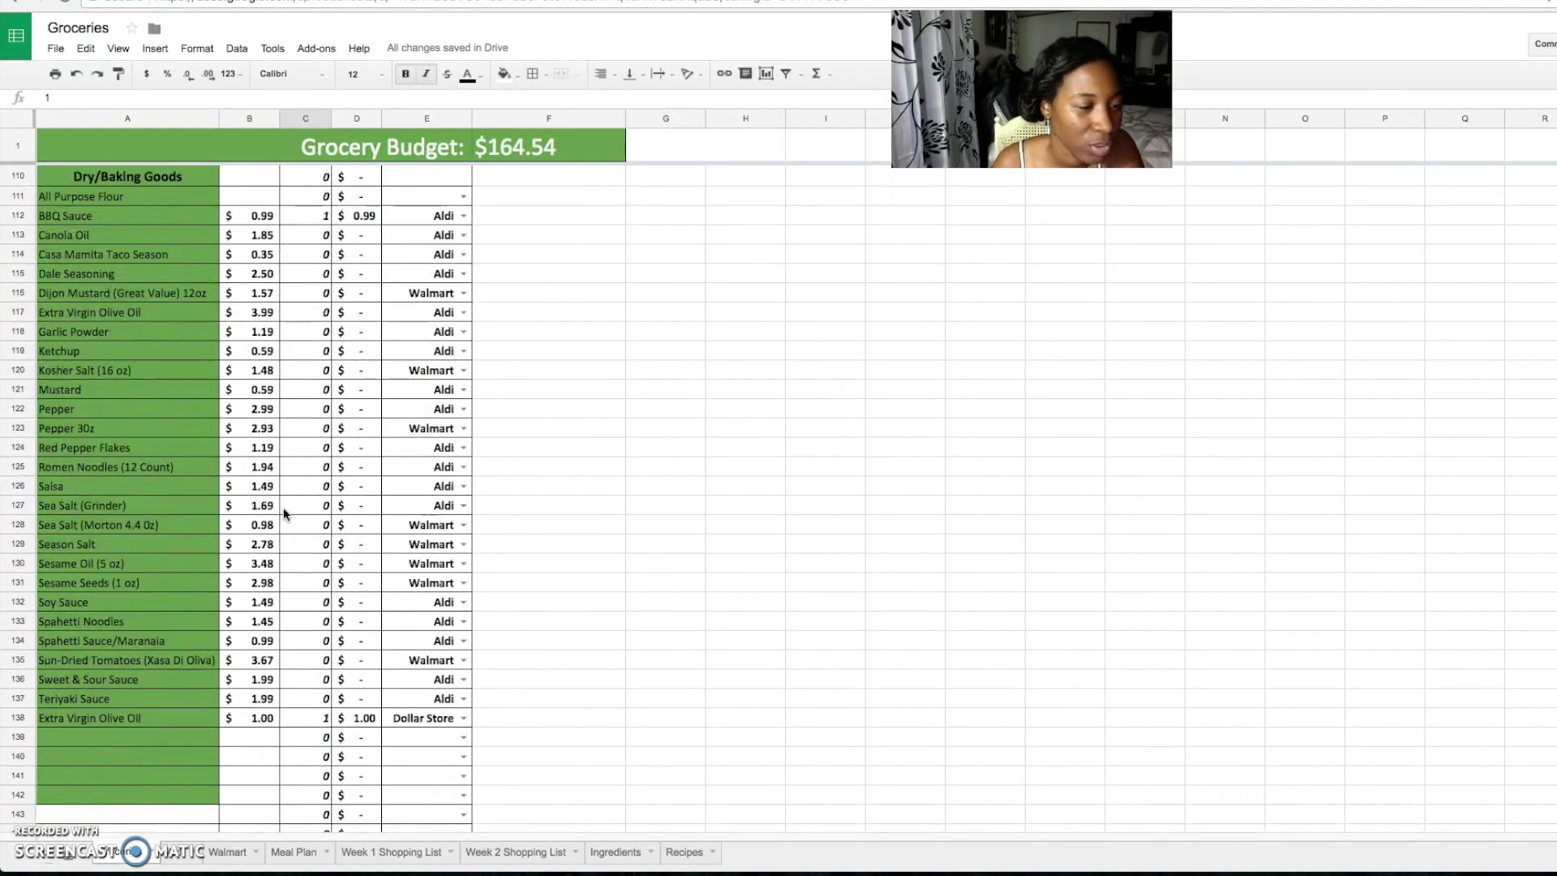
{"action": "left_click", "coordinate": [300, 373]}
{"action": "key", "text": "Tab"}
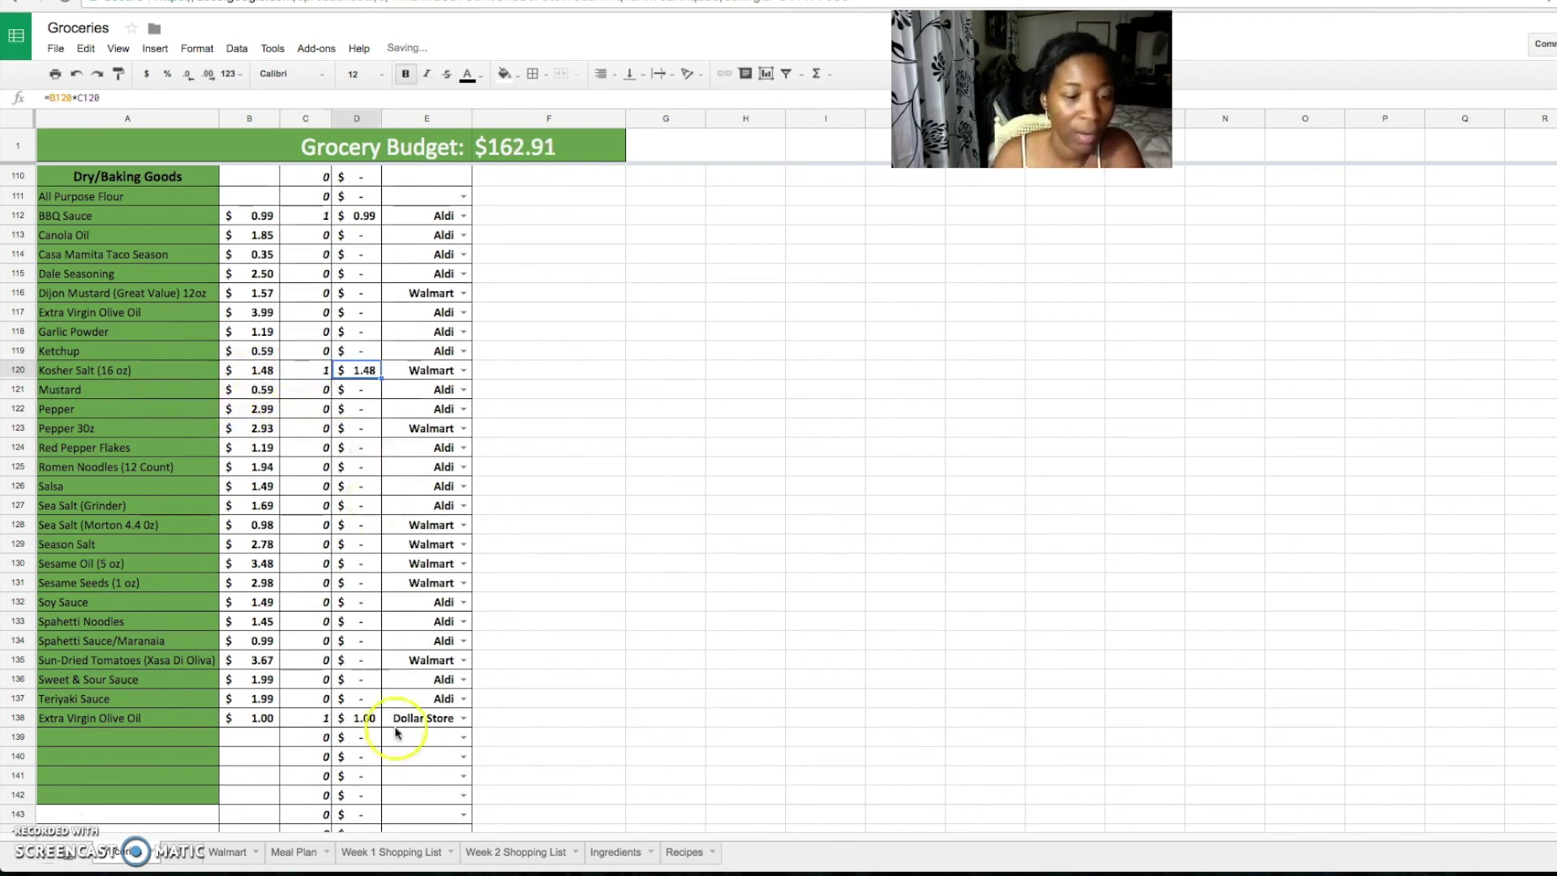
- Check Tuesday's ingredients in the Week 1 Shopping List, and set the Casa Mamita Taco Season units to 1 in the grocery budget
{"action": "left_click", "coordinate": [392, 851]}
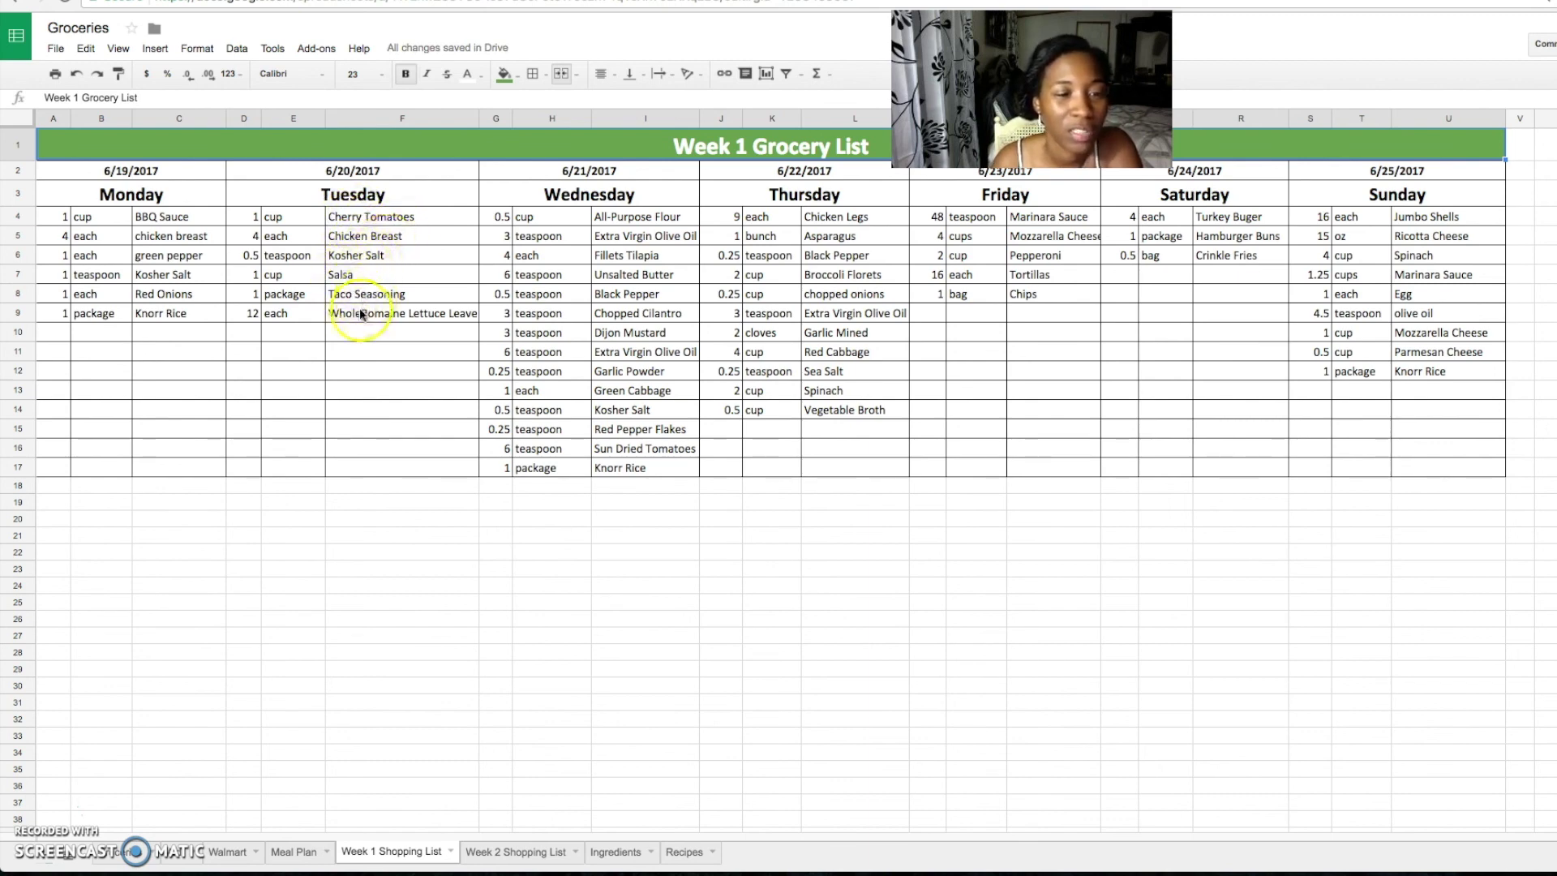
{"action": "left_click", "coordinate": [128, 858]}
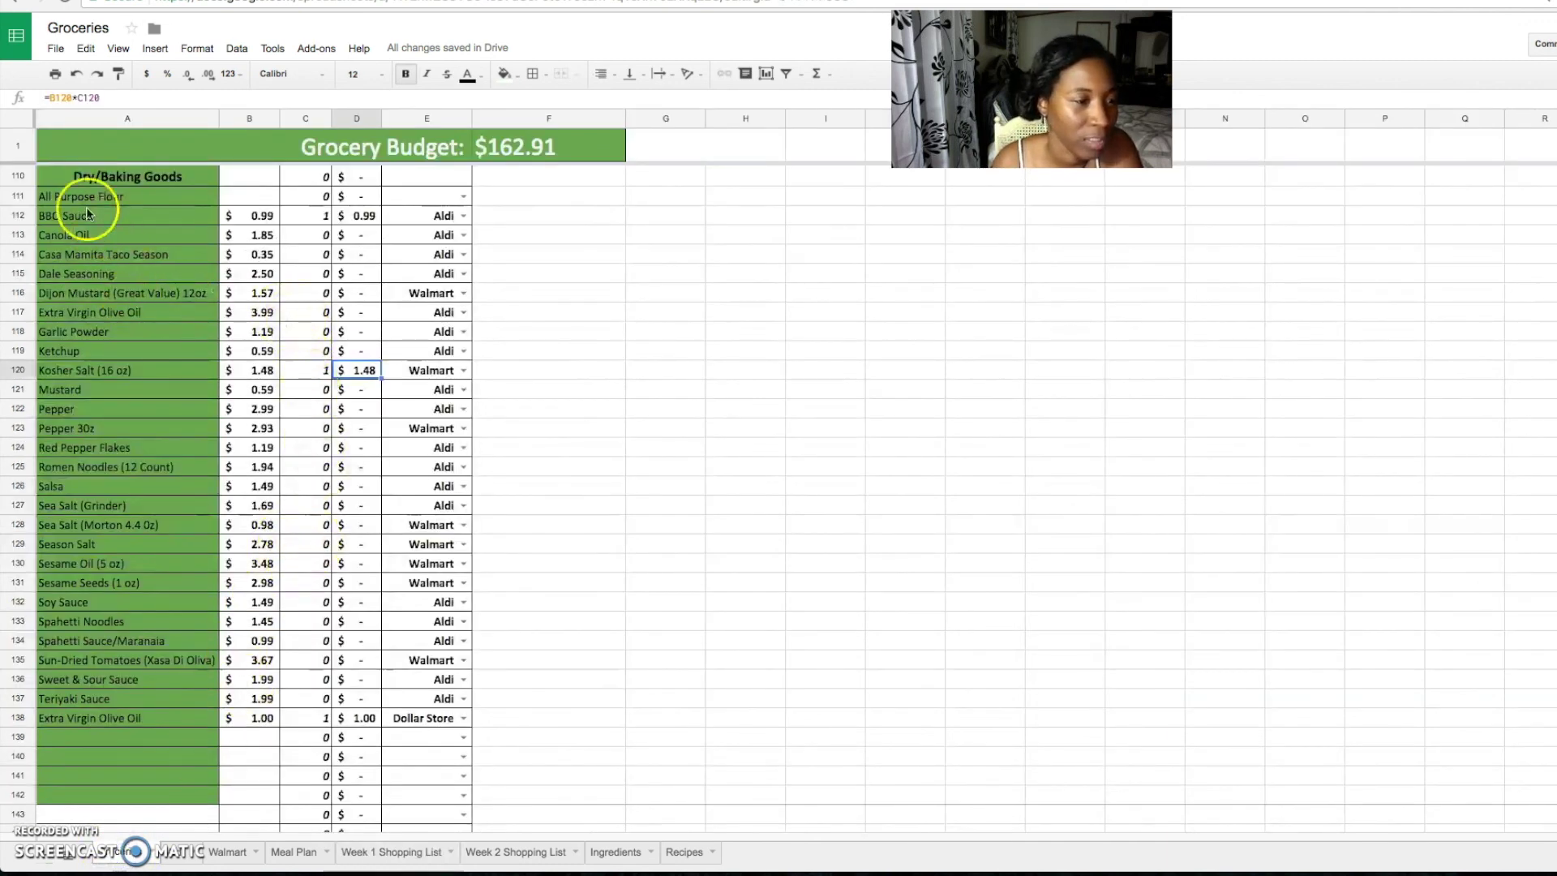
{"action": "left_click", "coordinate": [321, 256]}
{"action": "type", "text": "1"}
{"action": "key", "text": "Tab"}
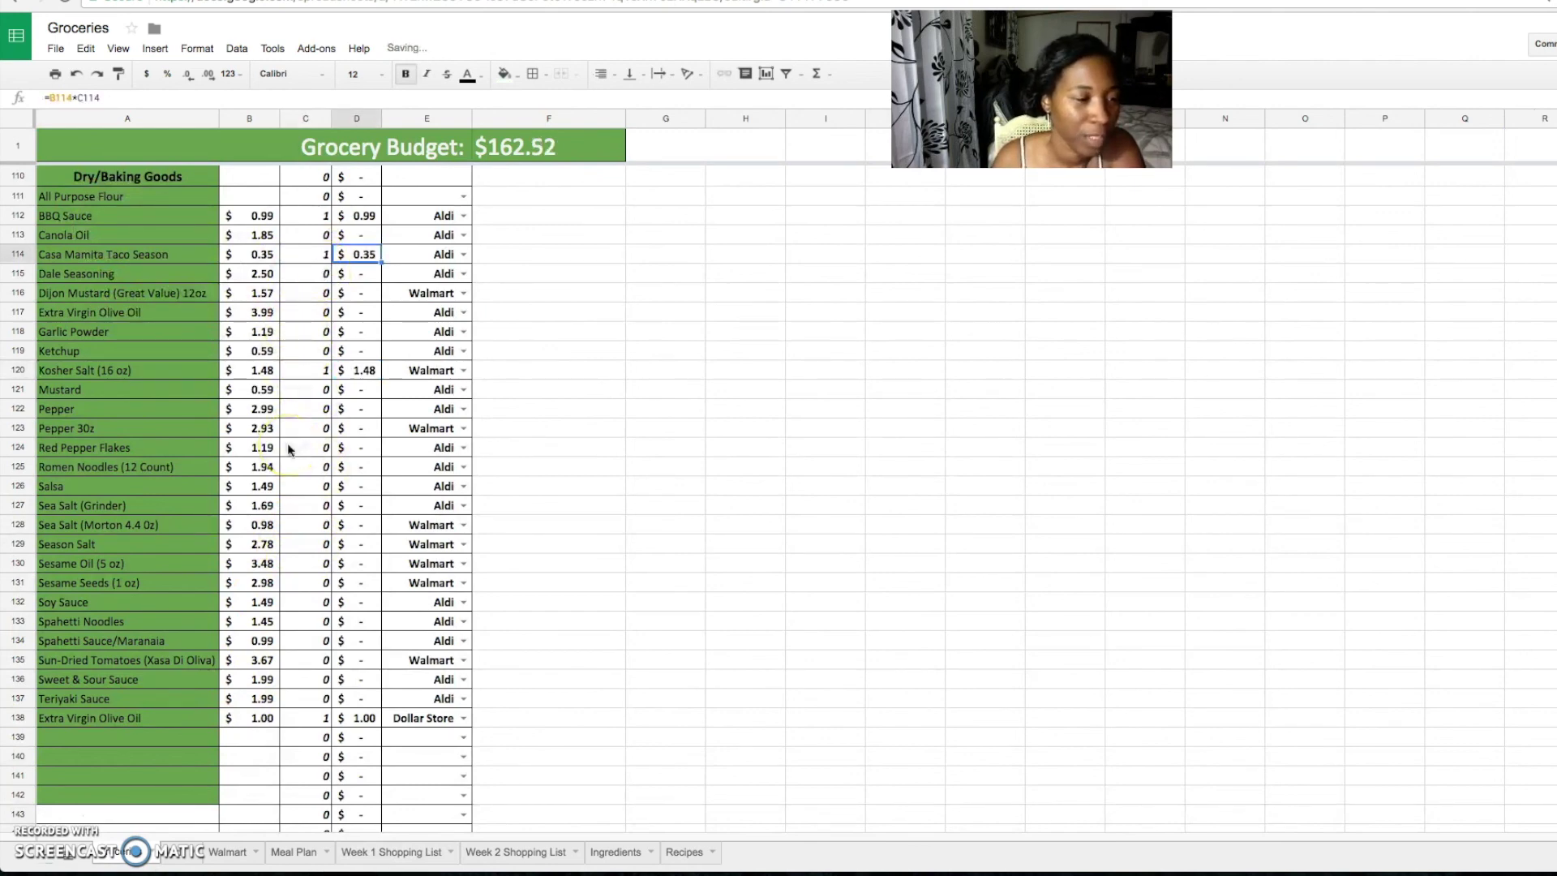
- Set the Salsa units to 1 in the Dry/Baking Goods section
{"action": "scroll", "coordinate": [302, 507], "scroll_direction": "up", "scroll_amount": 5}
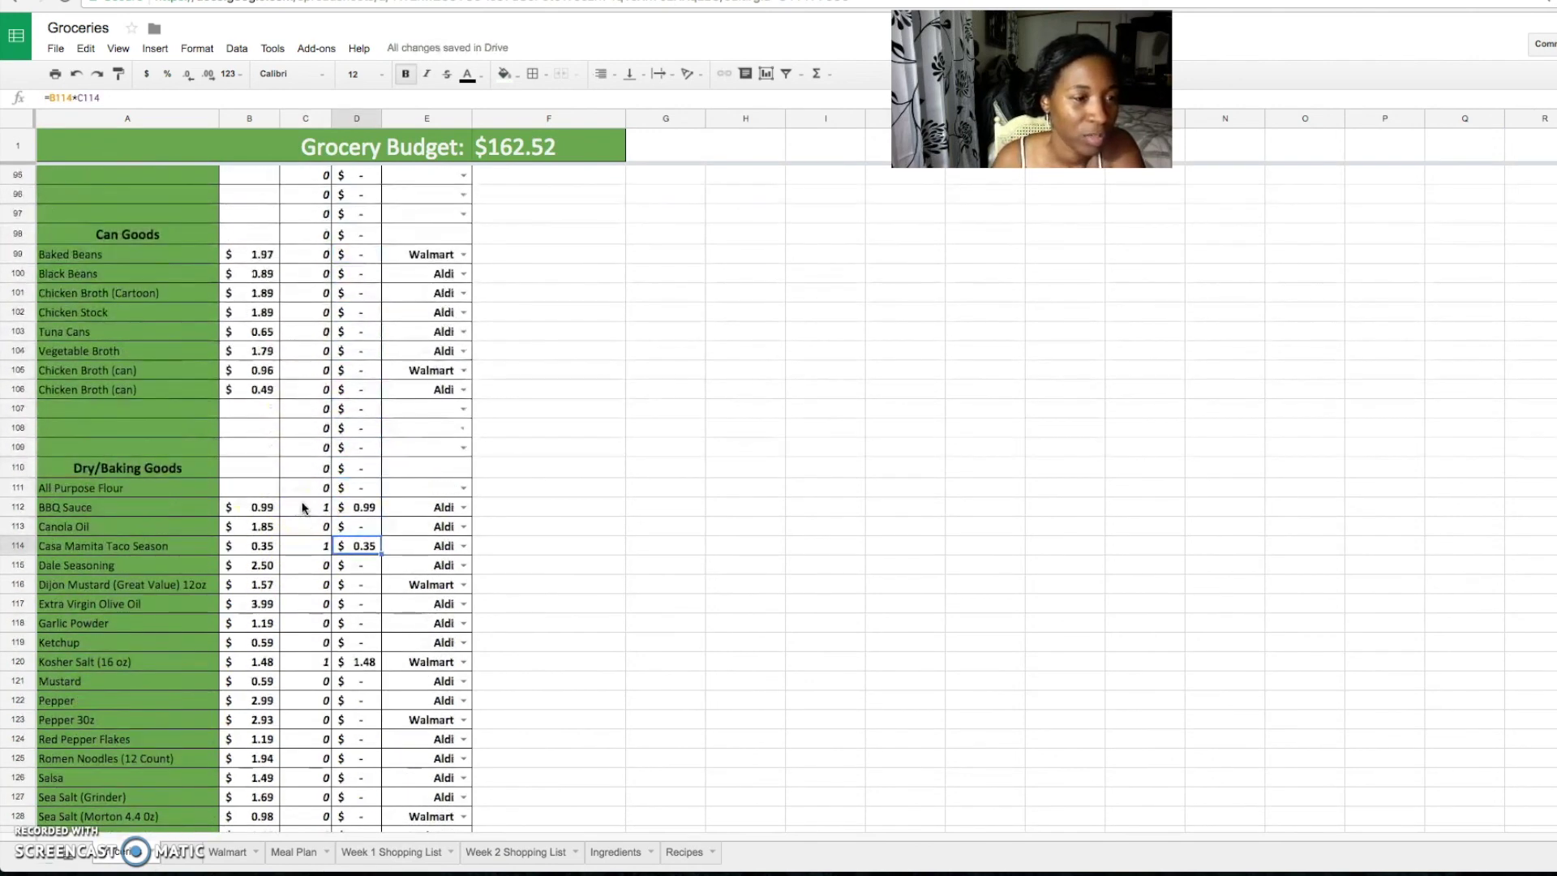
{"action": "scroll", "coordinate": [303, 507], "scroll_direction": "down", "scroll_amount": 4}
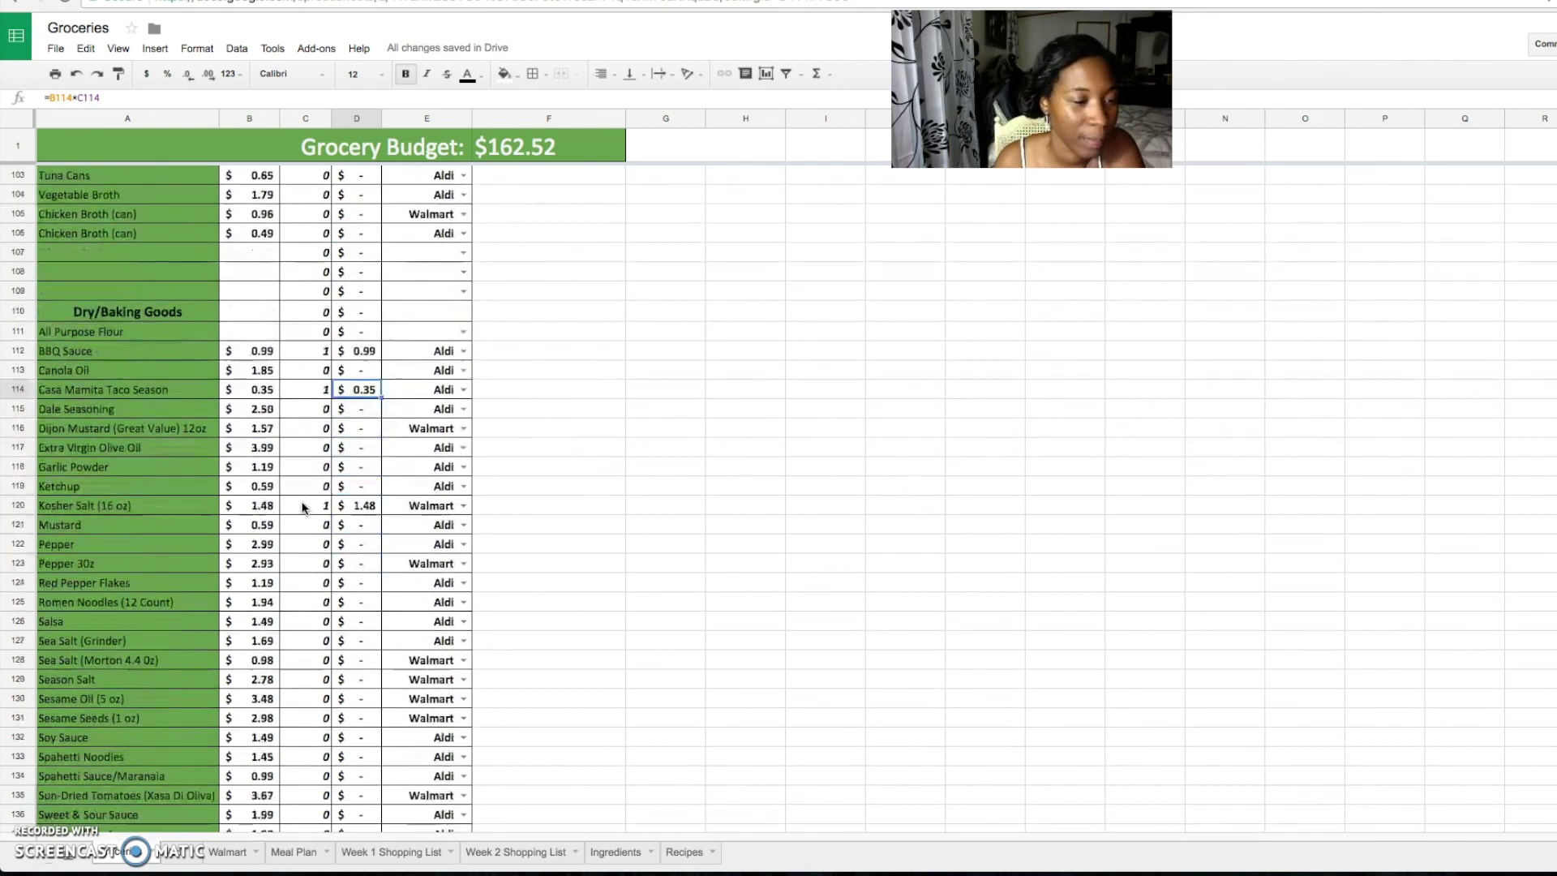
{"action": "left_click", "coordinate": [304, 571]}
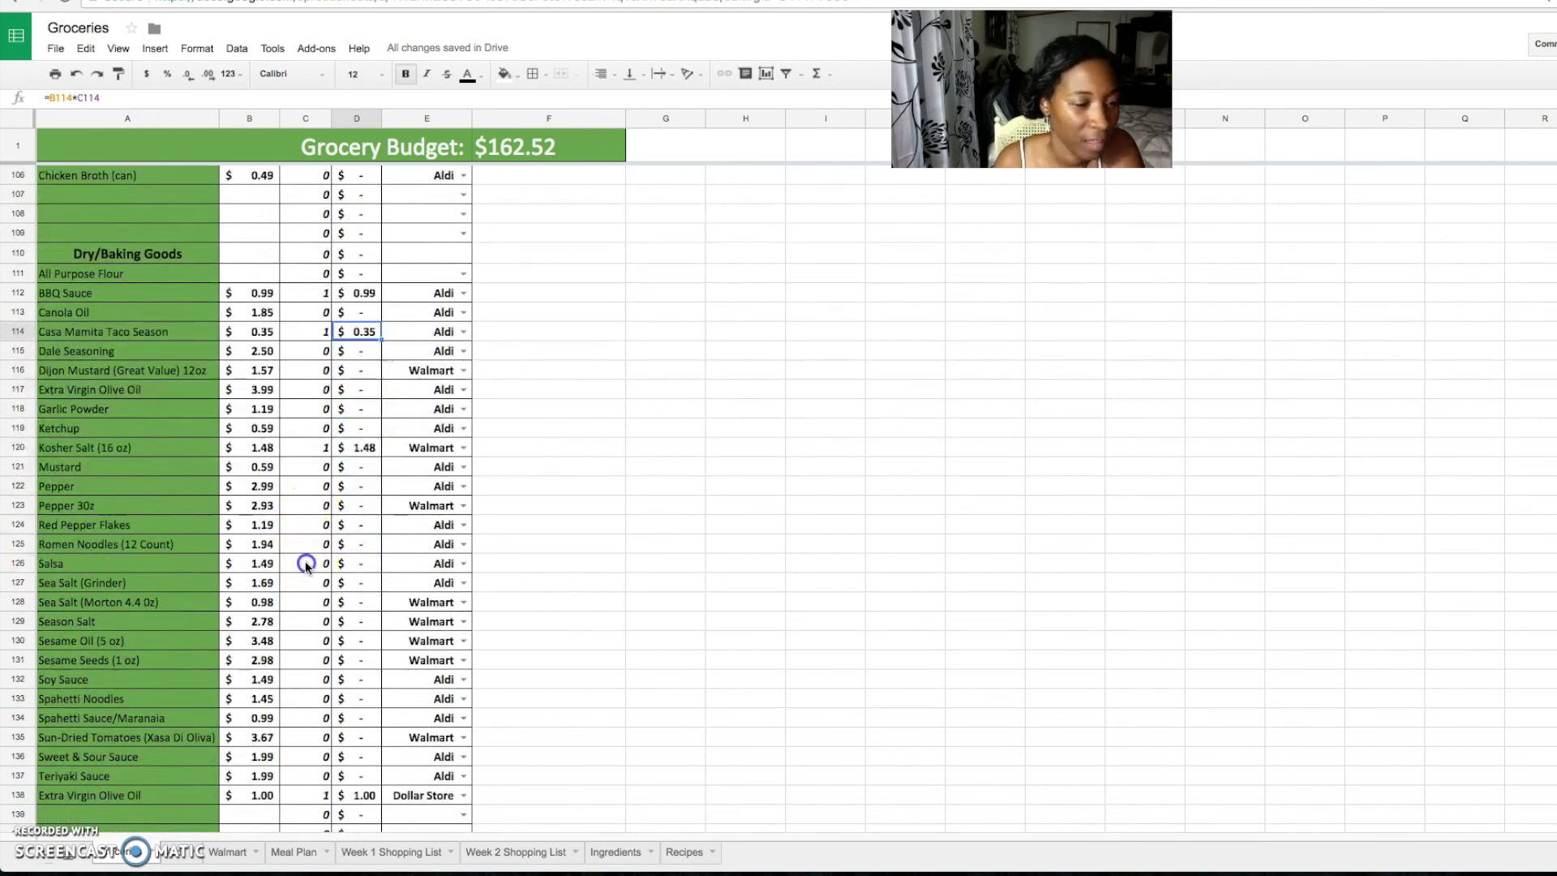
{"action": "type", "text": "1"}
{"action": "key", "text": "Tab"}
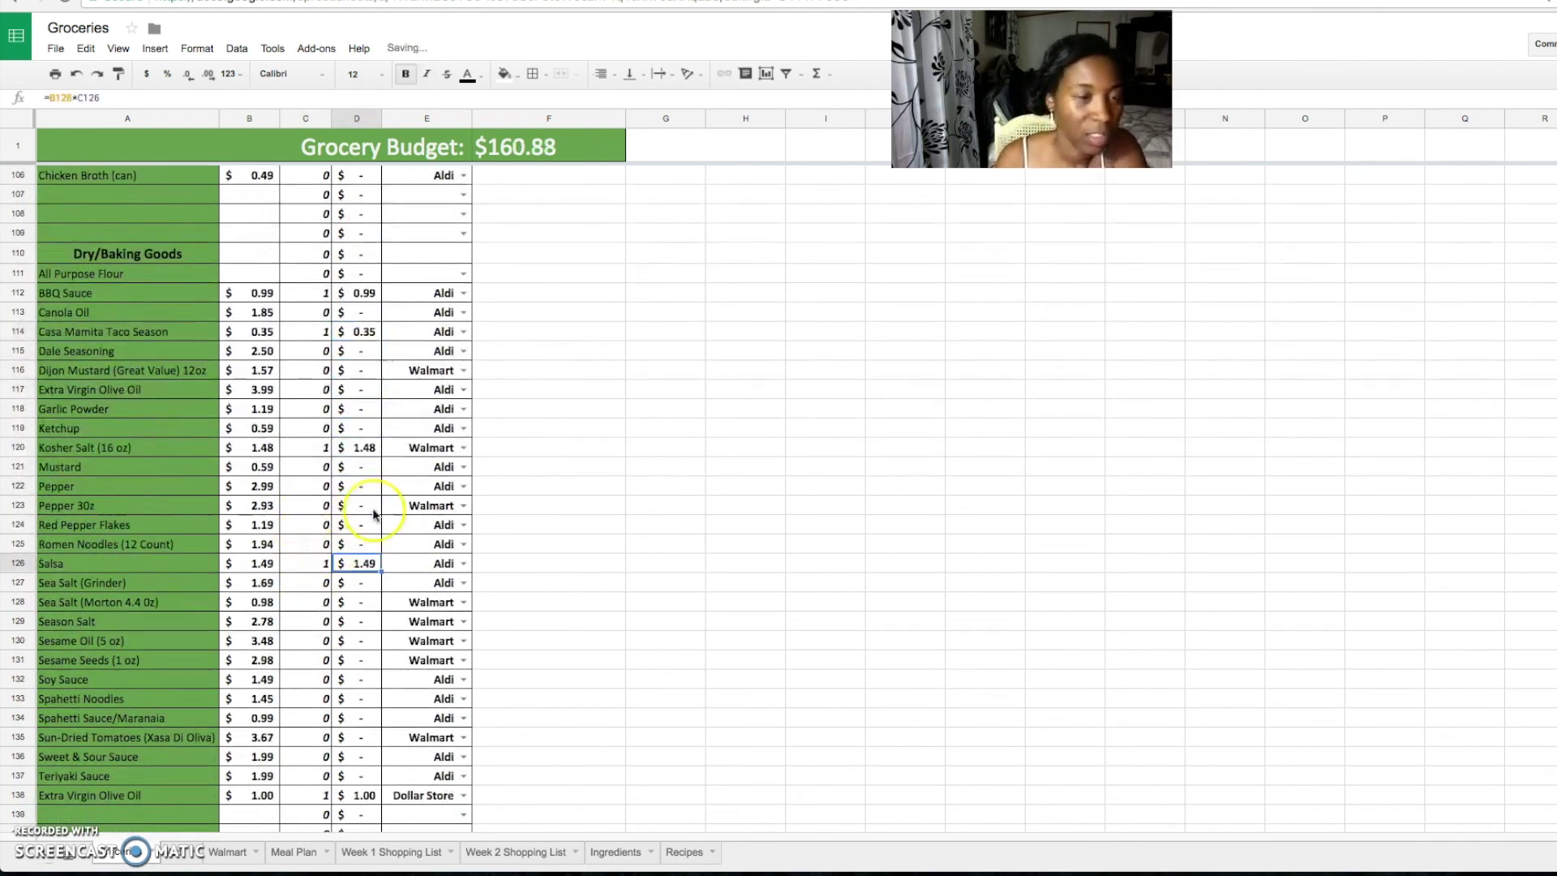
{"action": "scroll", "coordinate": [305, 446], "scroll_direction": "up", "scroll_amount": 20}
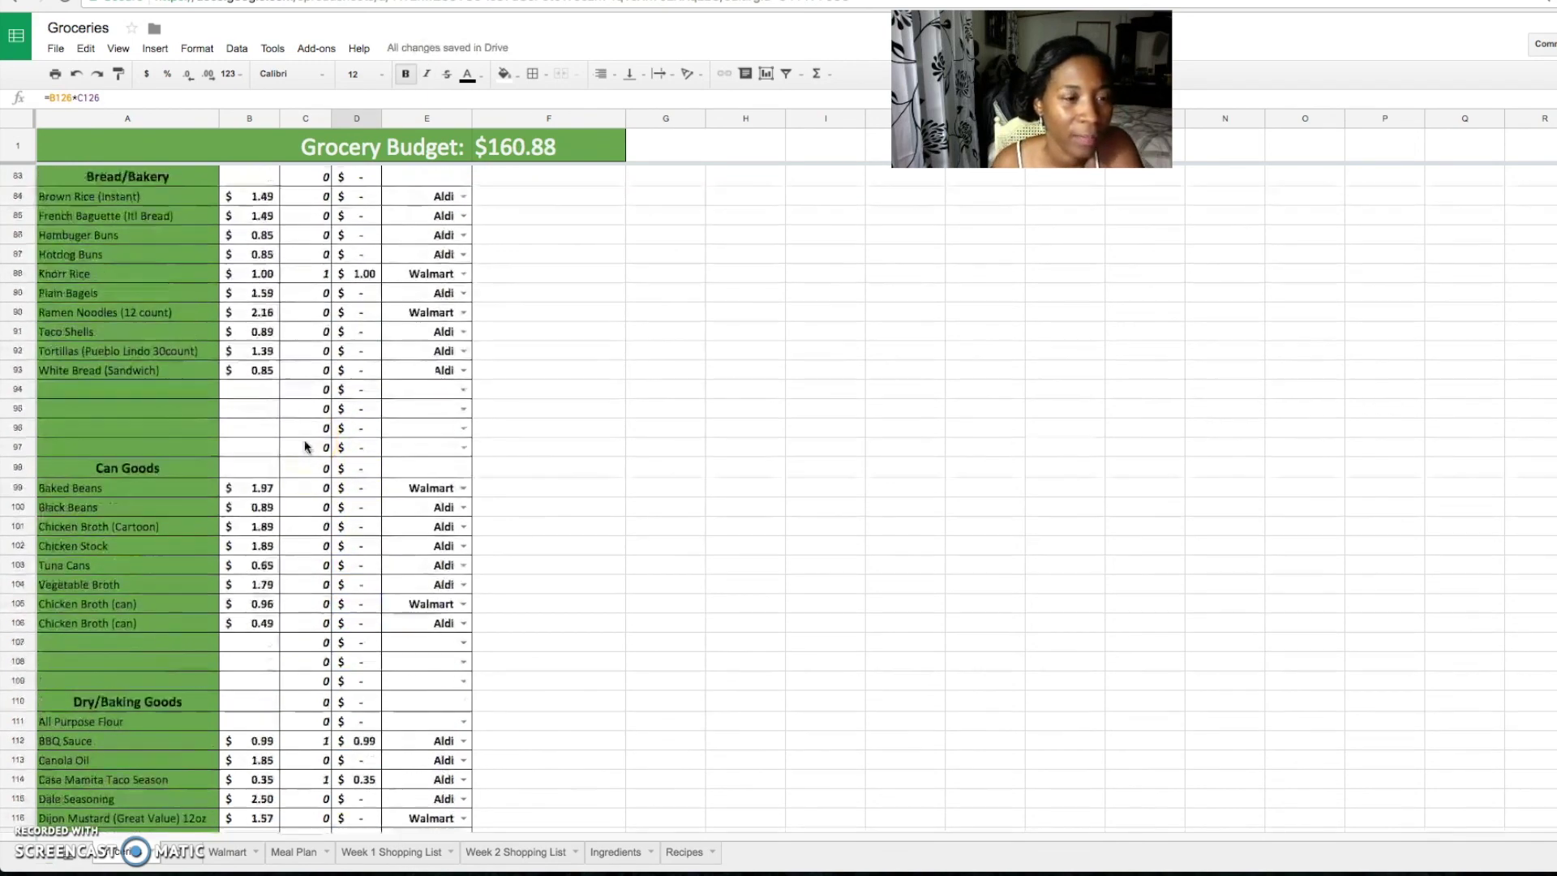
- Look over the Produce section of the grocery budget and open the Walmart shopping list
{"action": "scroll", "coordinate": [305, 446], "scroll_direction": "up", "scroll_amount": 15}
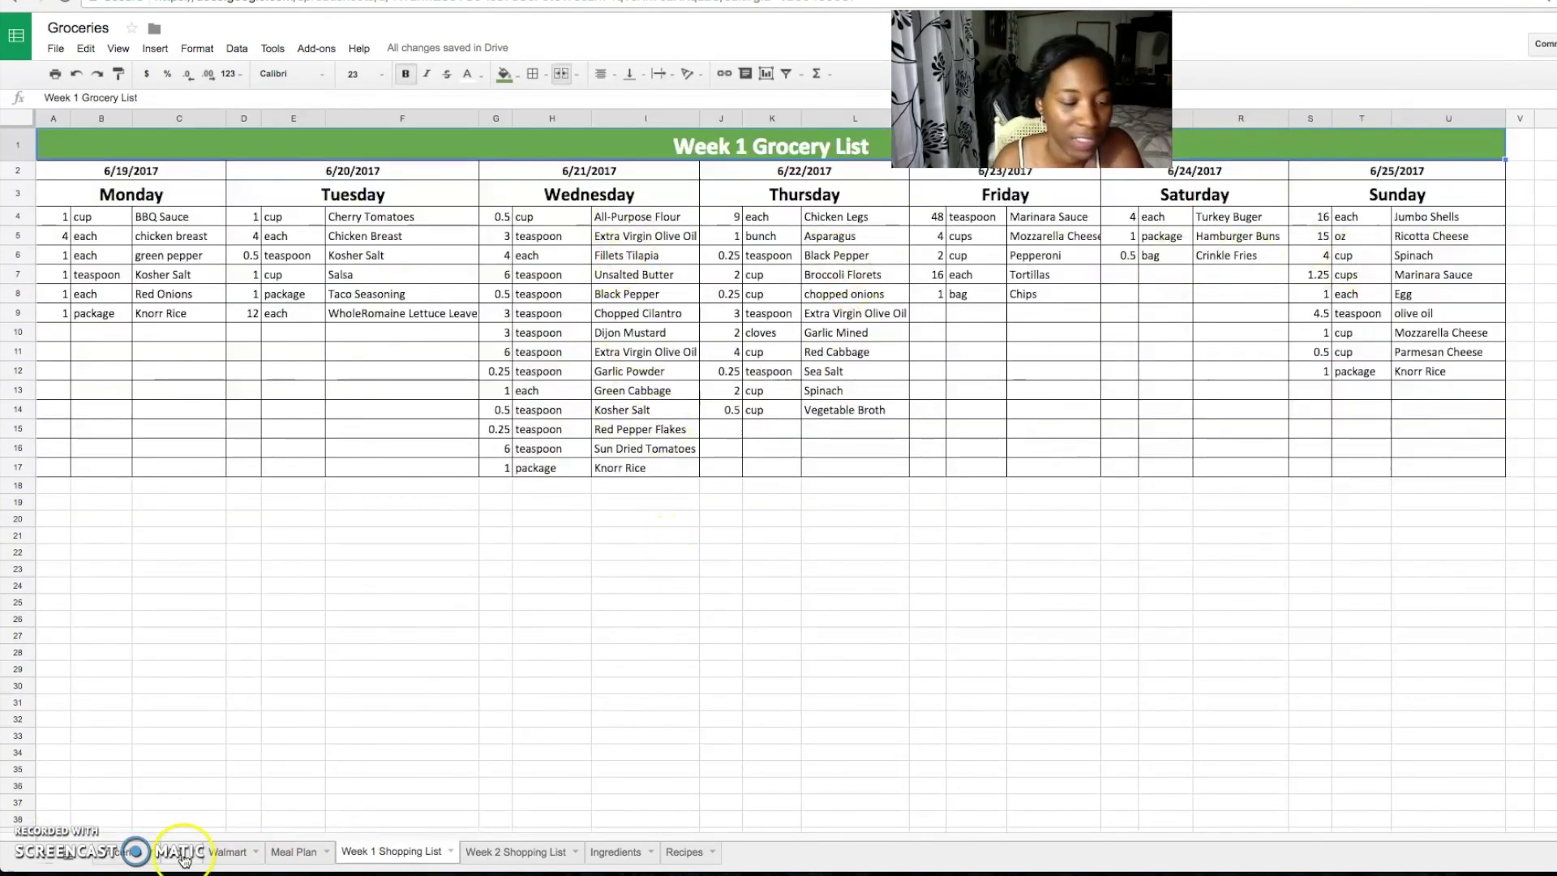
{"action": "left_click", "coordinate": [116, 857]}
{"action": "scroll", "coordinate": [337, 349], "scroll_direction": "down", "scroll_amount": 4}
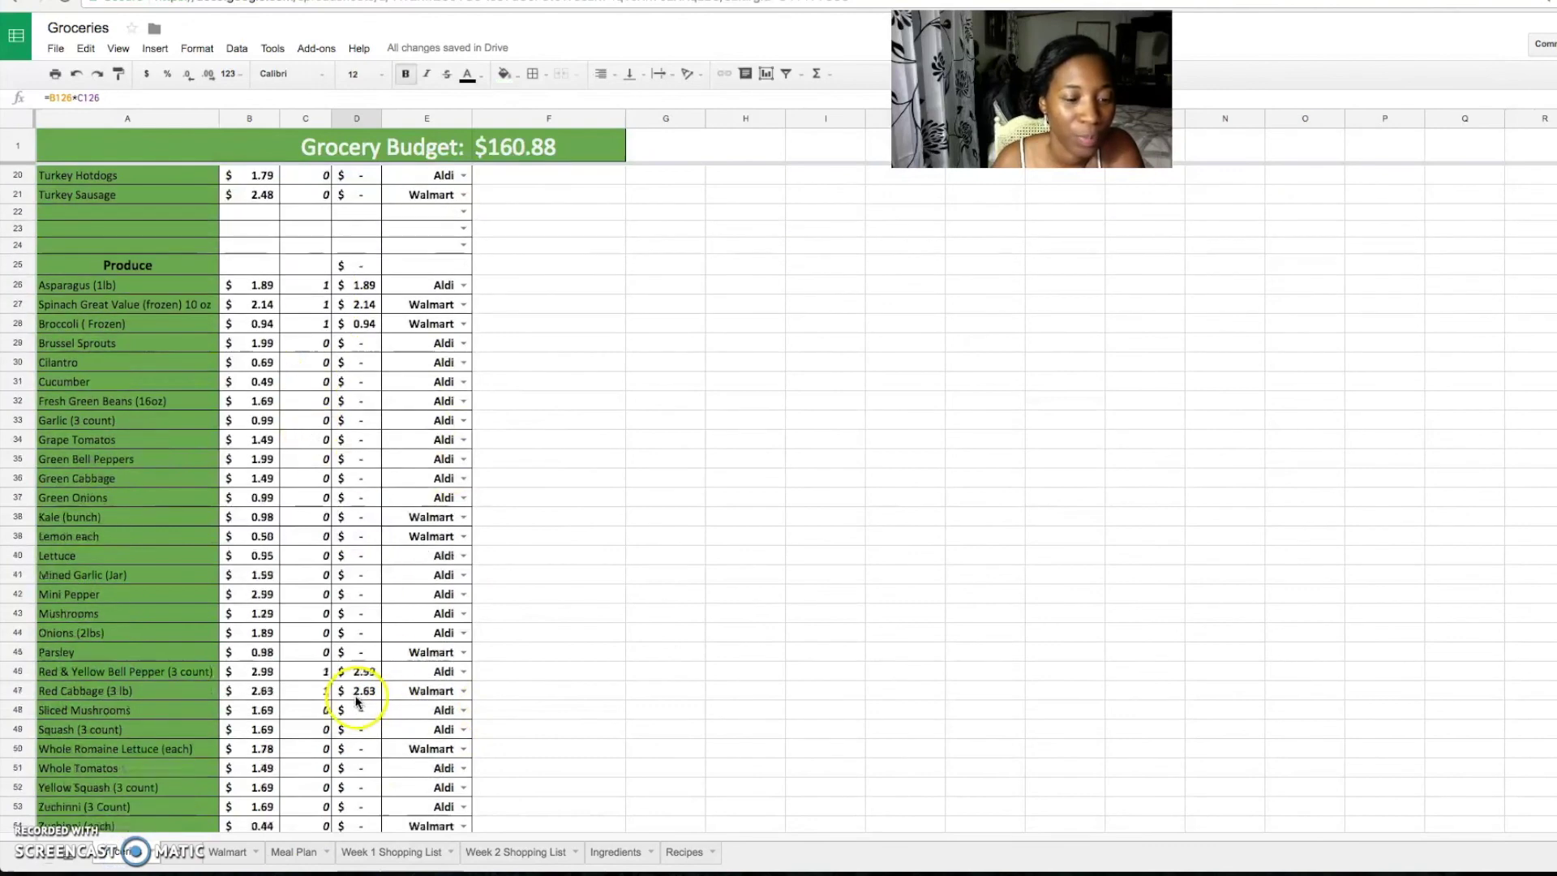
{"action": "left_click", "coordinate": [180, 860]}
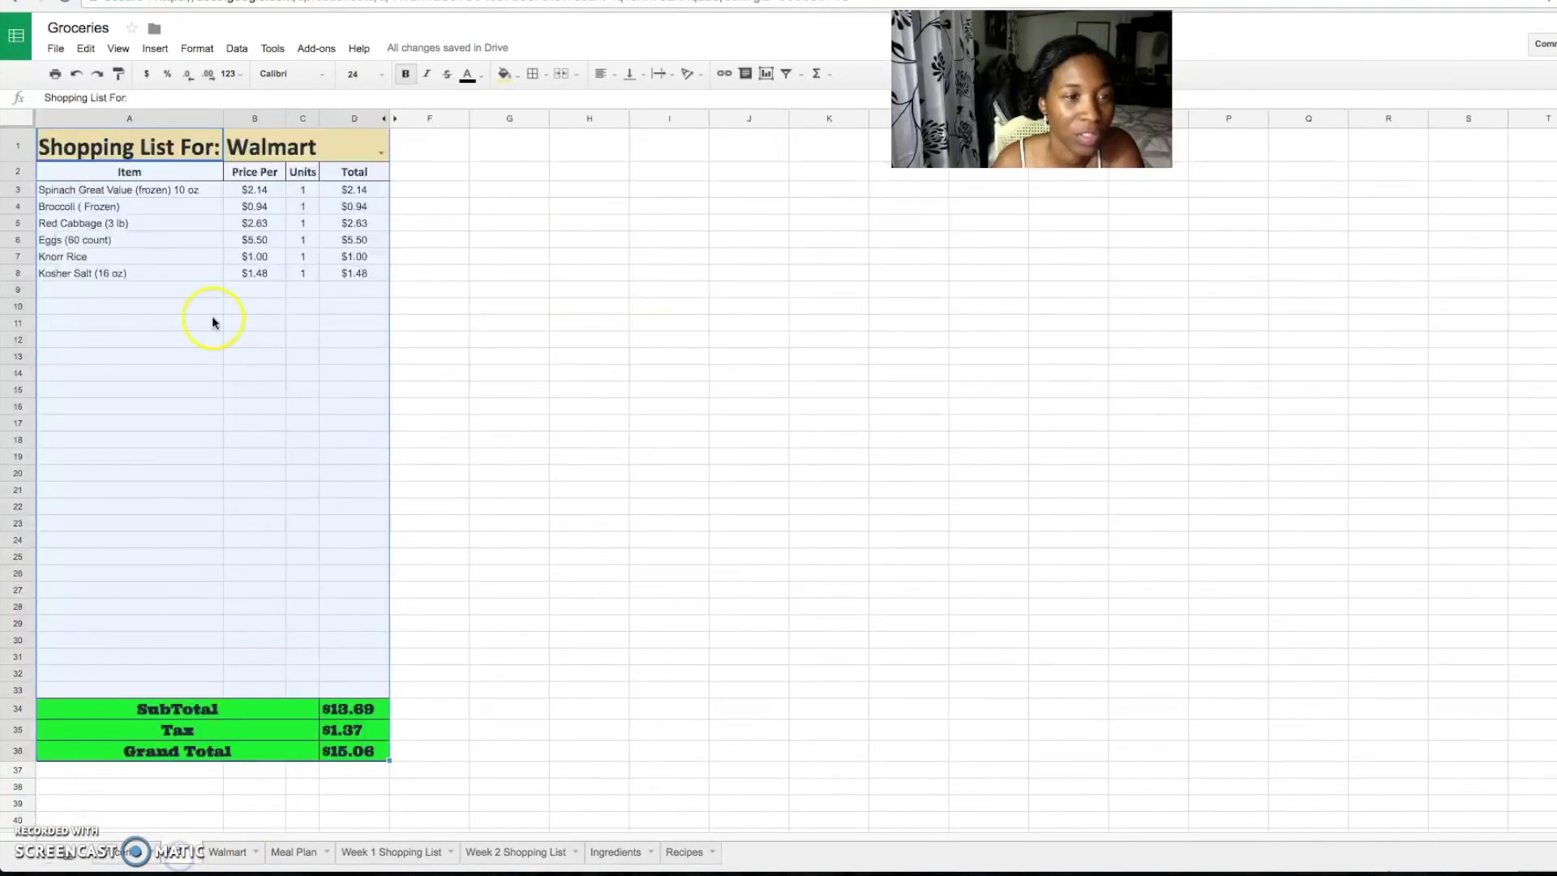
{"action": "left_click", "coordinate": [519, 372]}
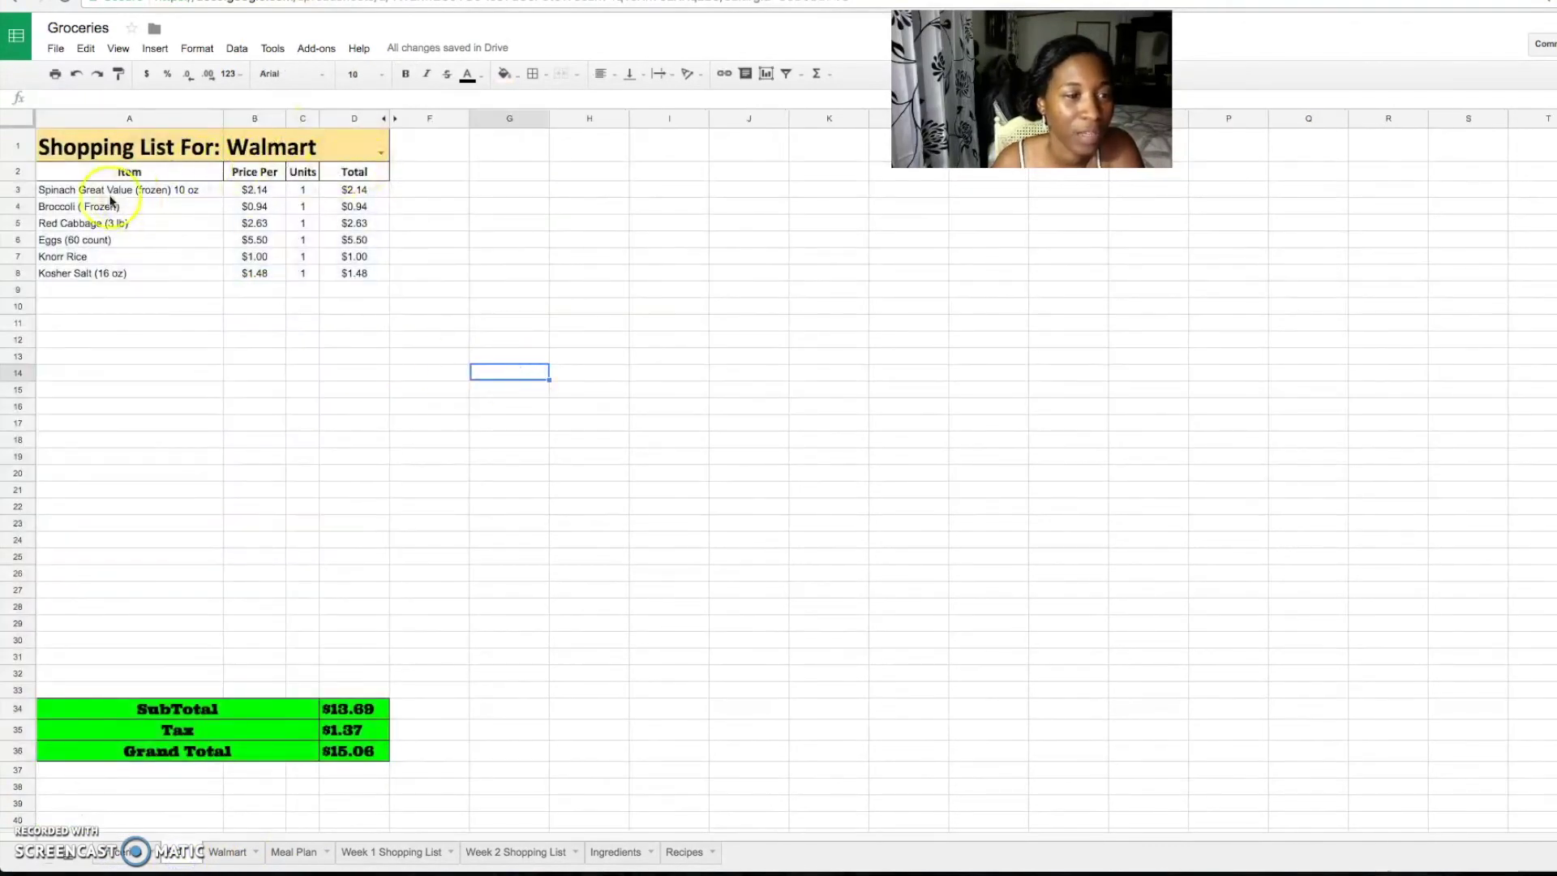
- Switch the store shopping list to Aldi to view its items and totals, and return it to Walmart
{"action": "left_click", "coordinate": [381, 152]}
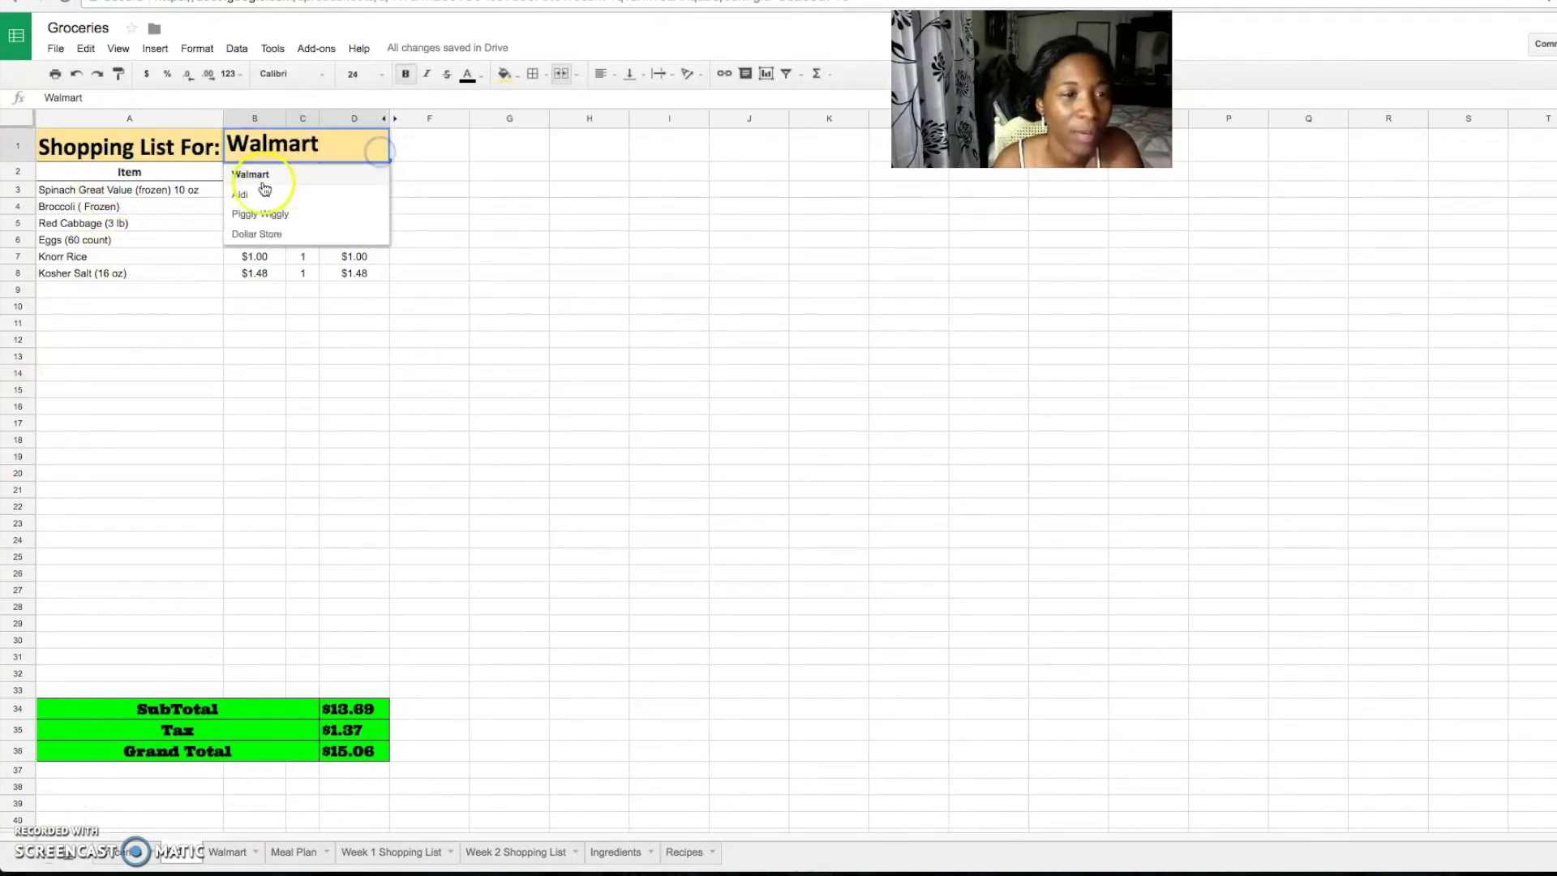
{"action": "left_click", "coordinate": [247, 193]}
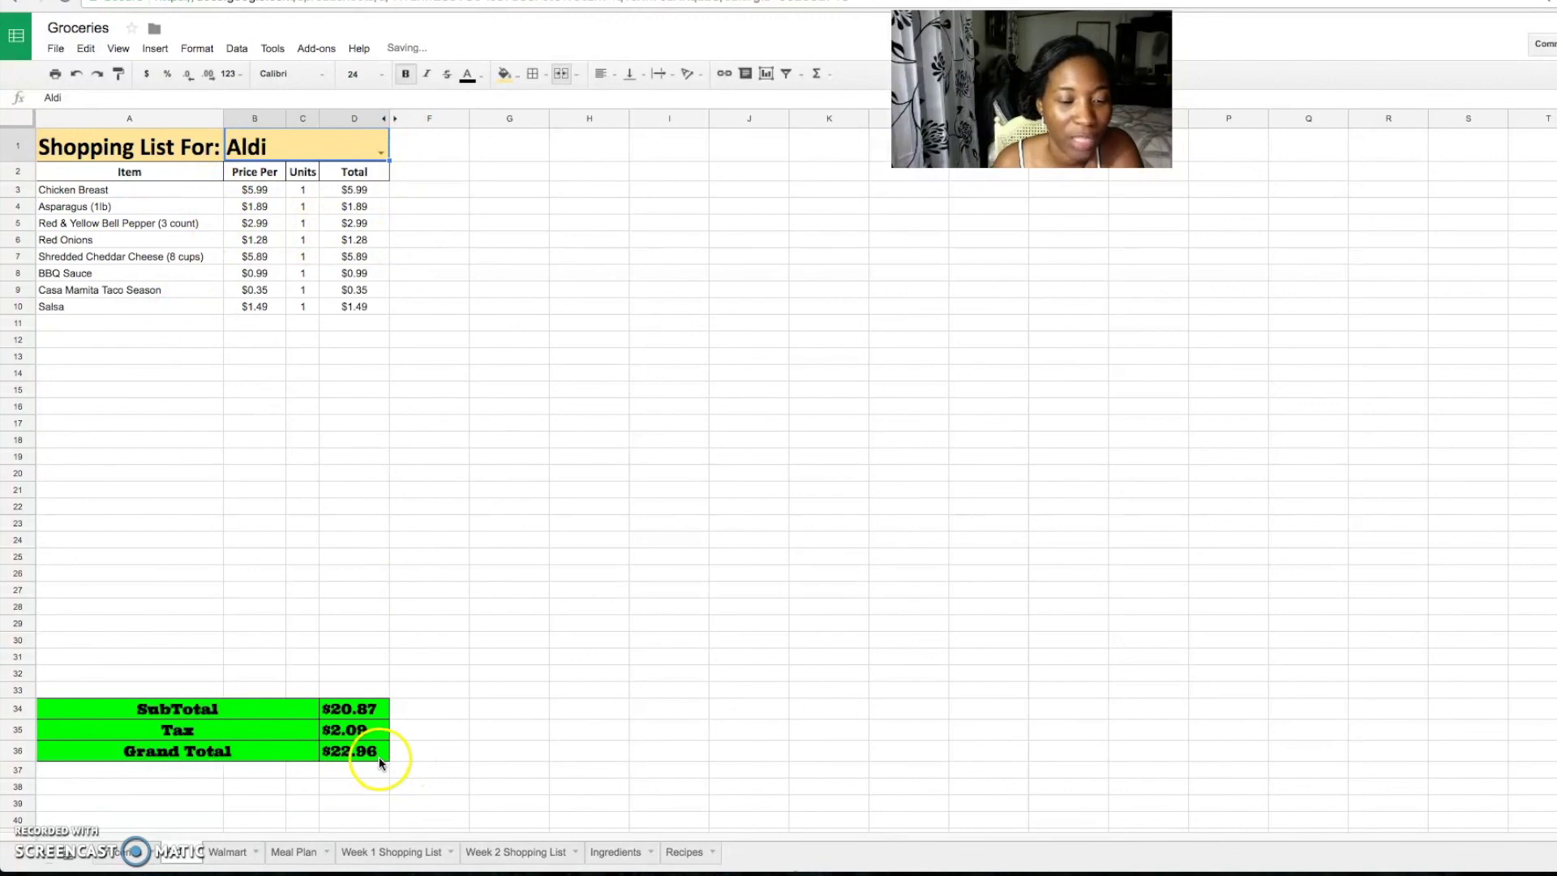
{"action": "left_click", "coordinate": [380, 151]}
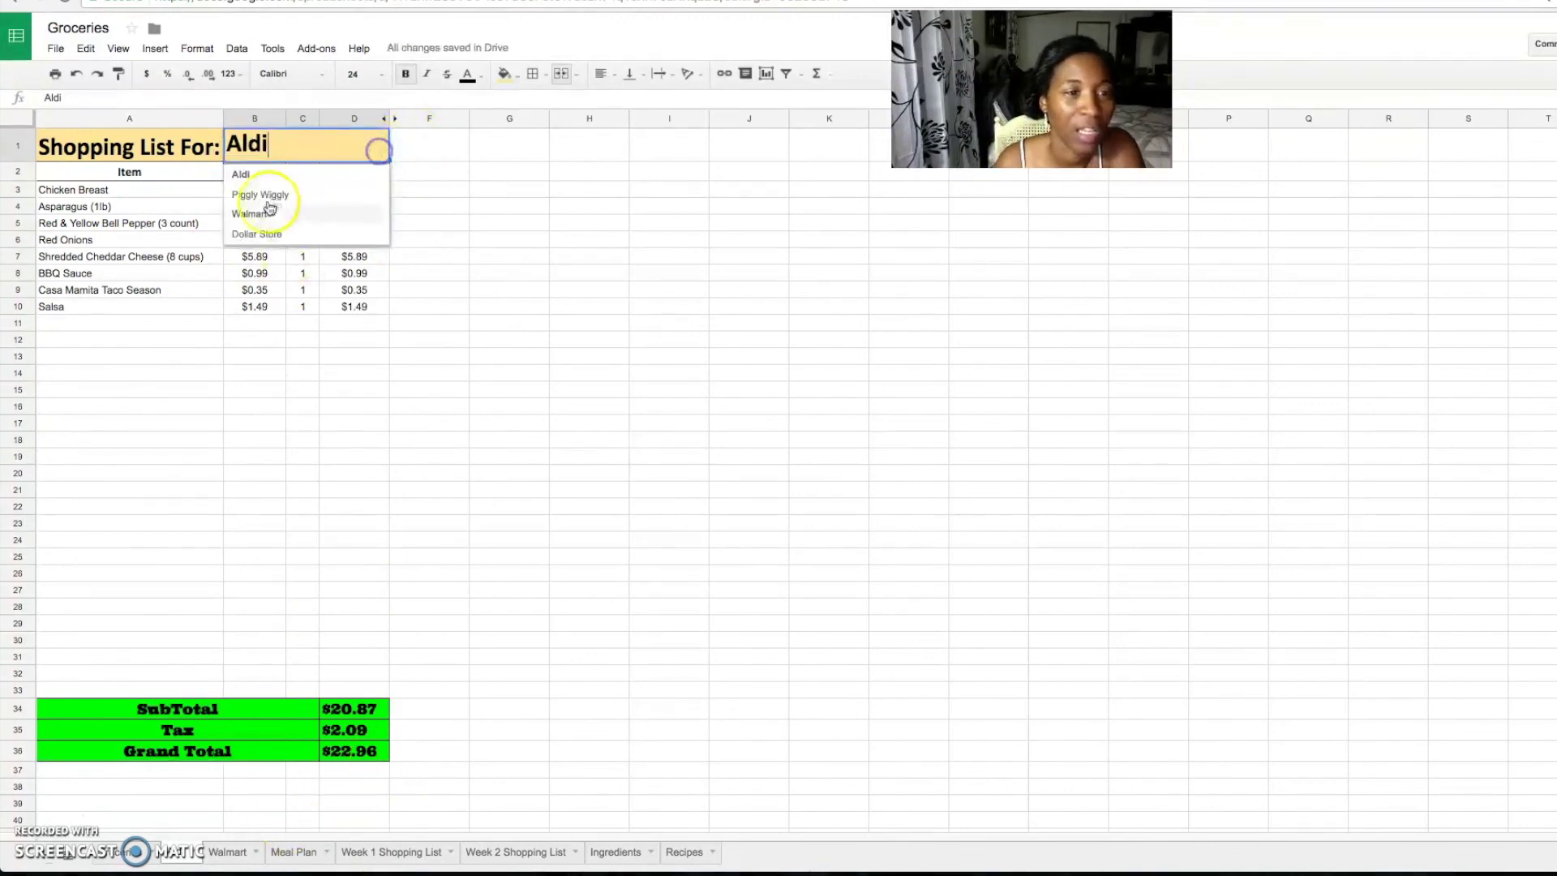
{"action": "left_click", "coordinate": [258, 214]}
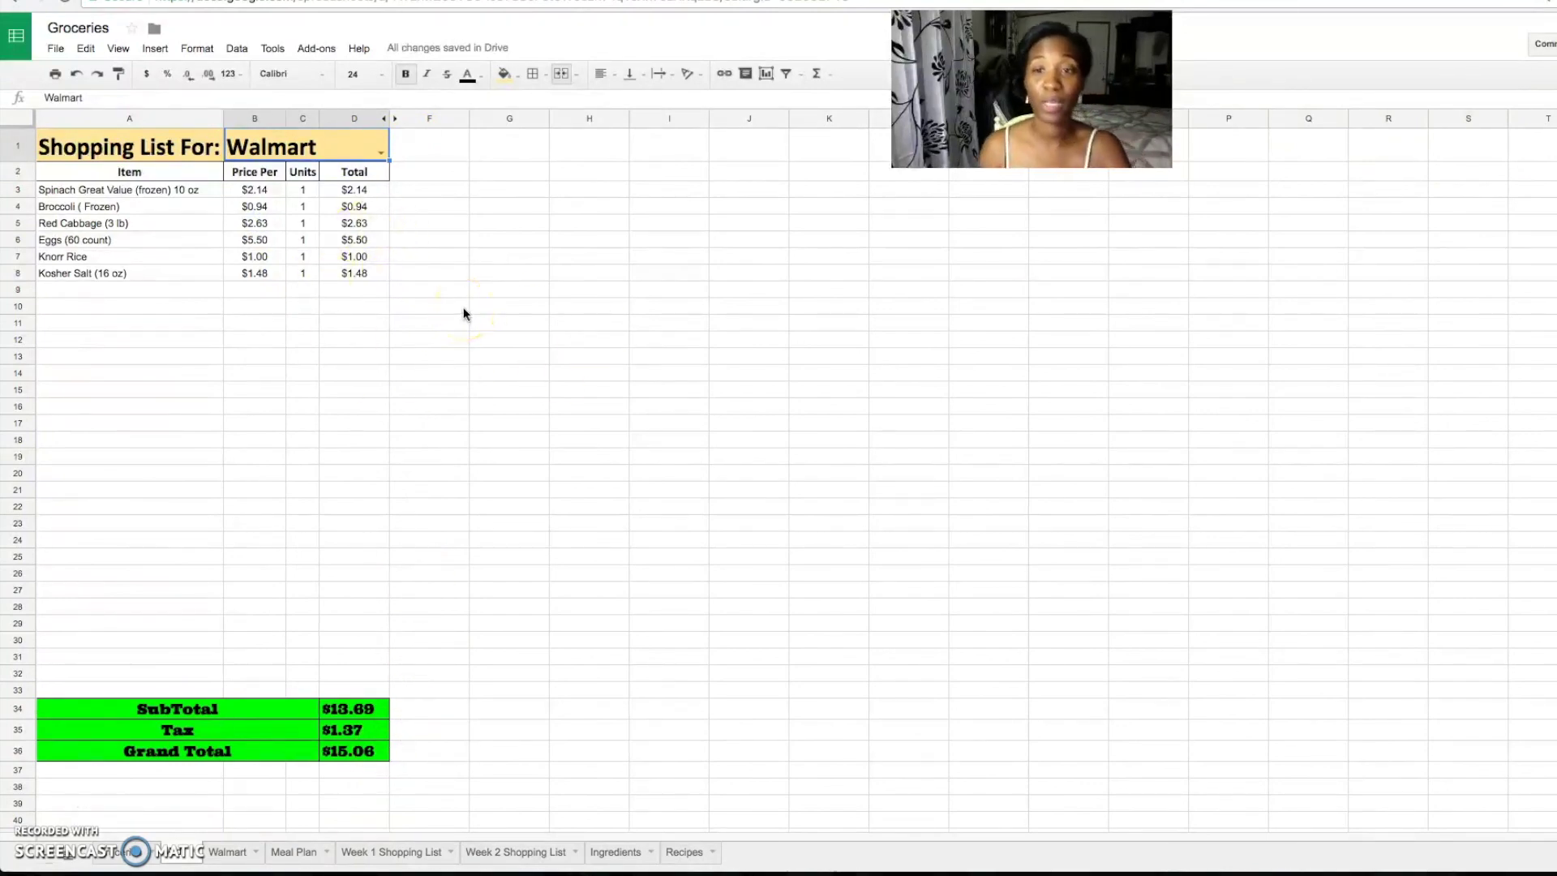
- Check the grocery budget's items and grand total, and review the Meal Plan and Week 1 Shopping List
{"action": "left_click", "coordinate": [142, 851]}
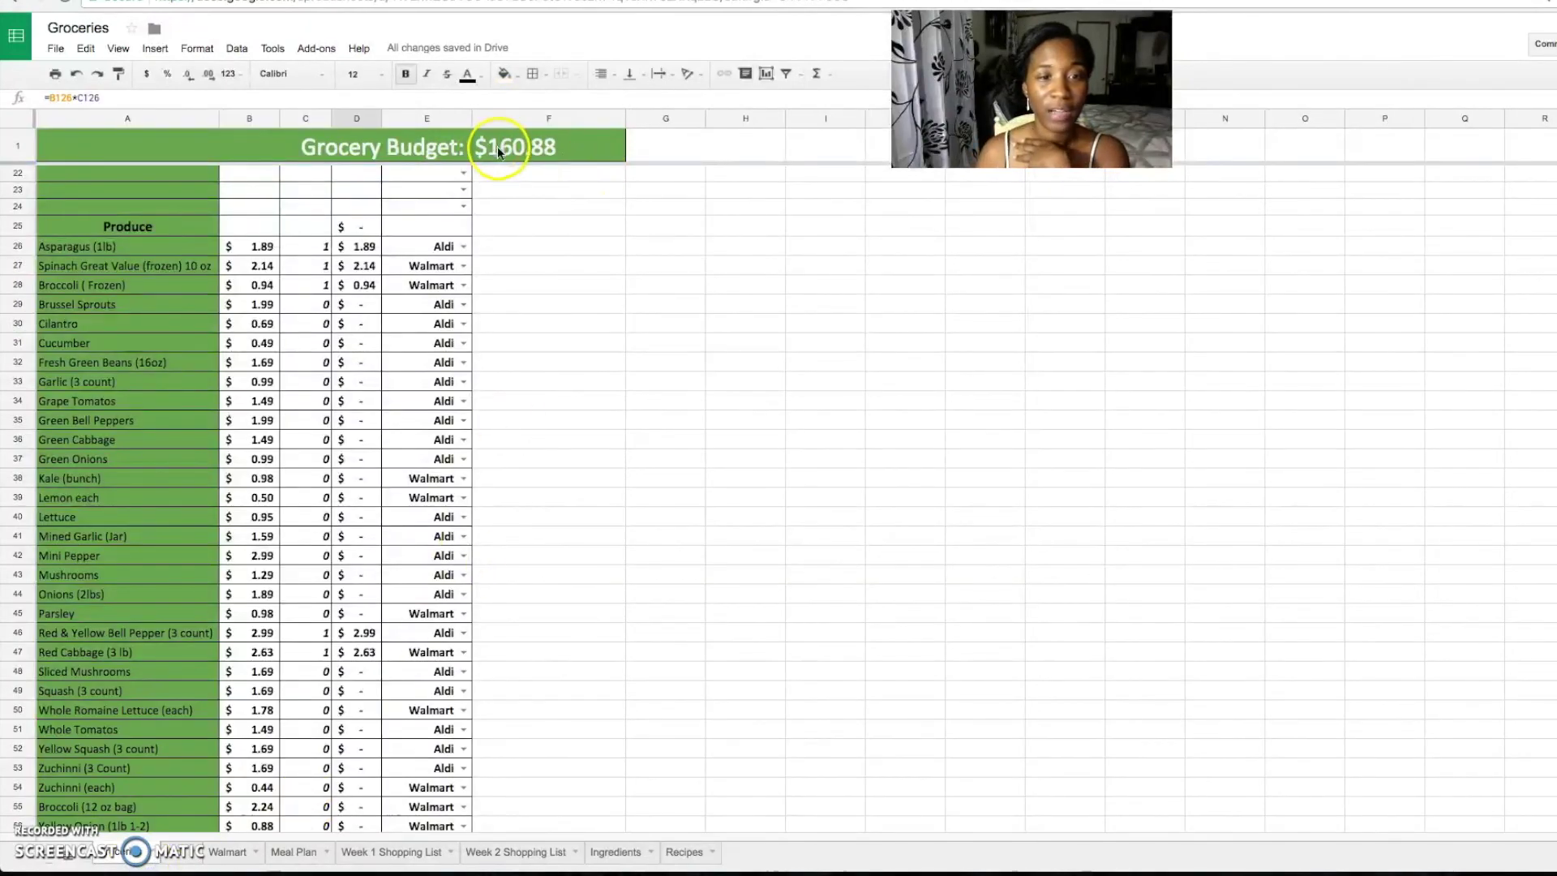
{"action": "scroll", "coordinate": [420, 506], "scroll_direction": "down", "scroll_amount": 20}
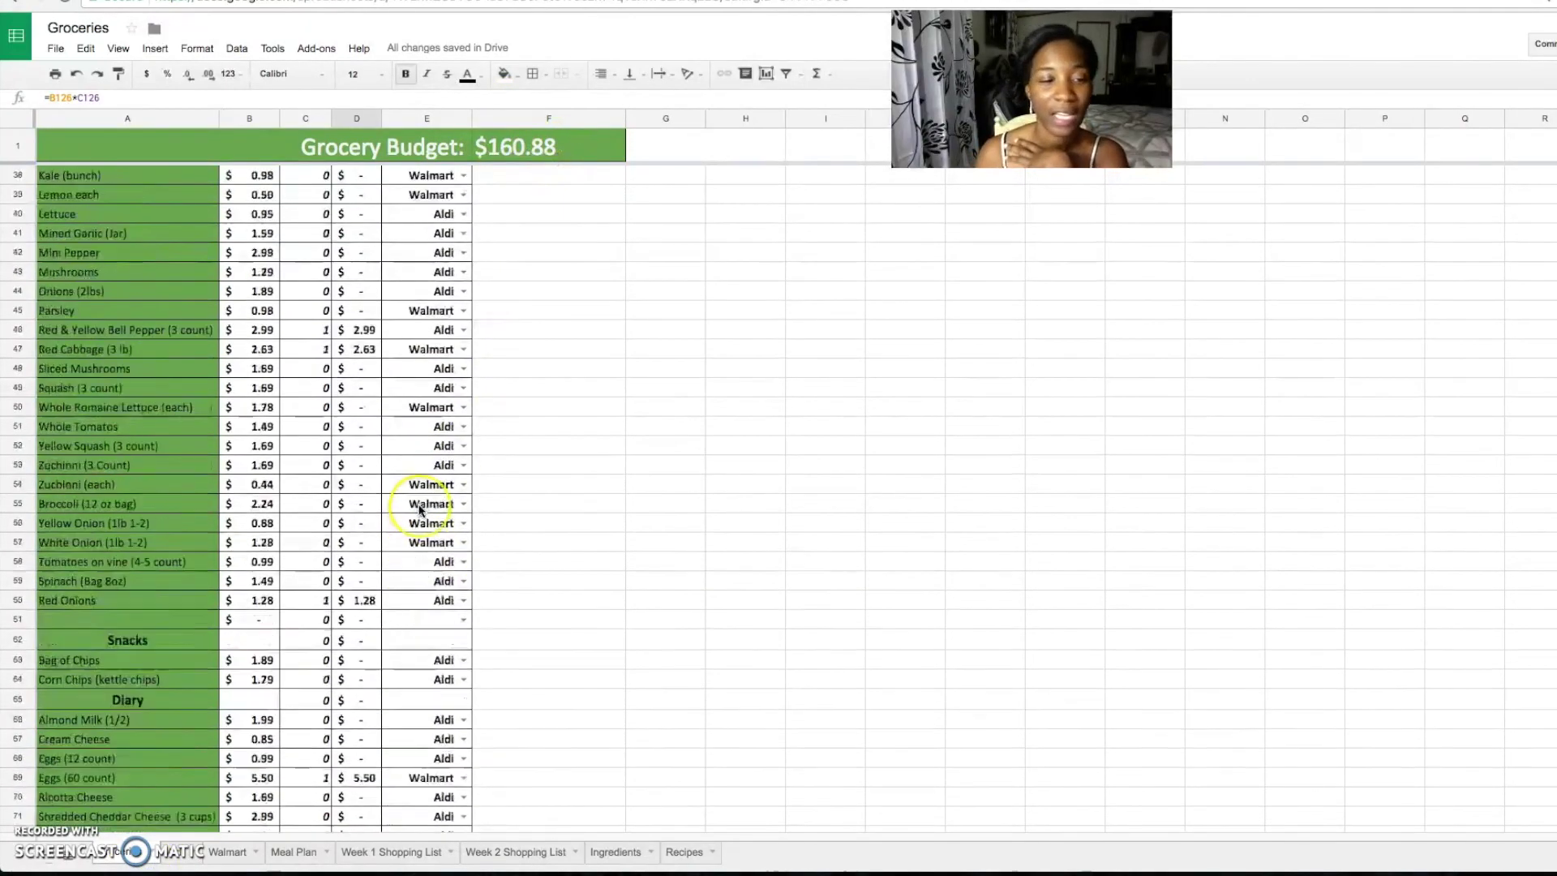
{"action": "scroll", "coordinate": [421, 510], "scroll_direction": "down", "scroll_amount": 12}
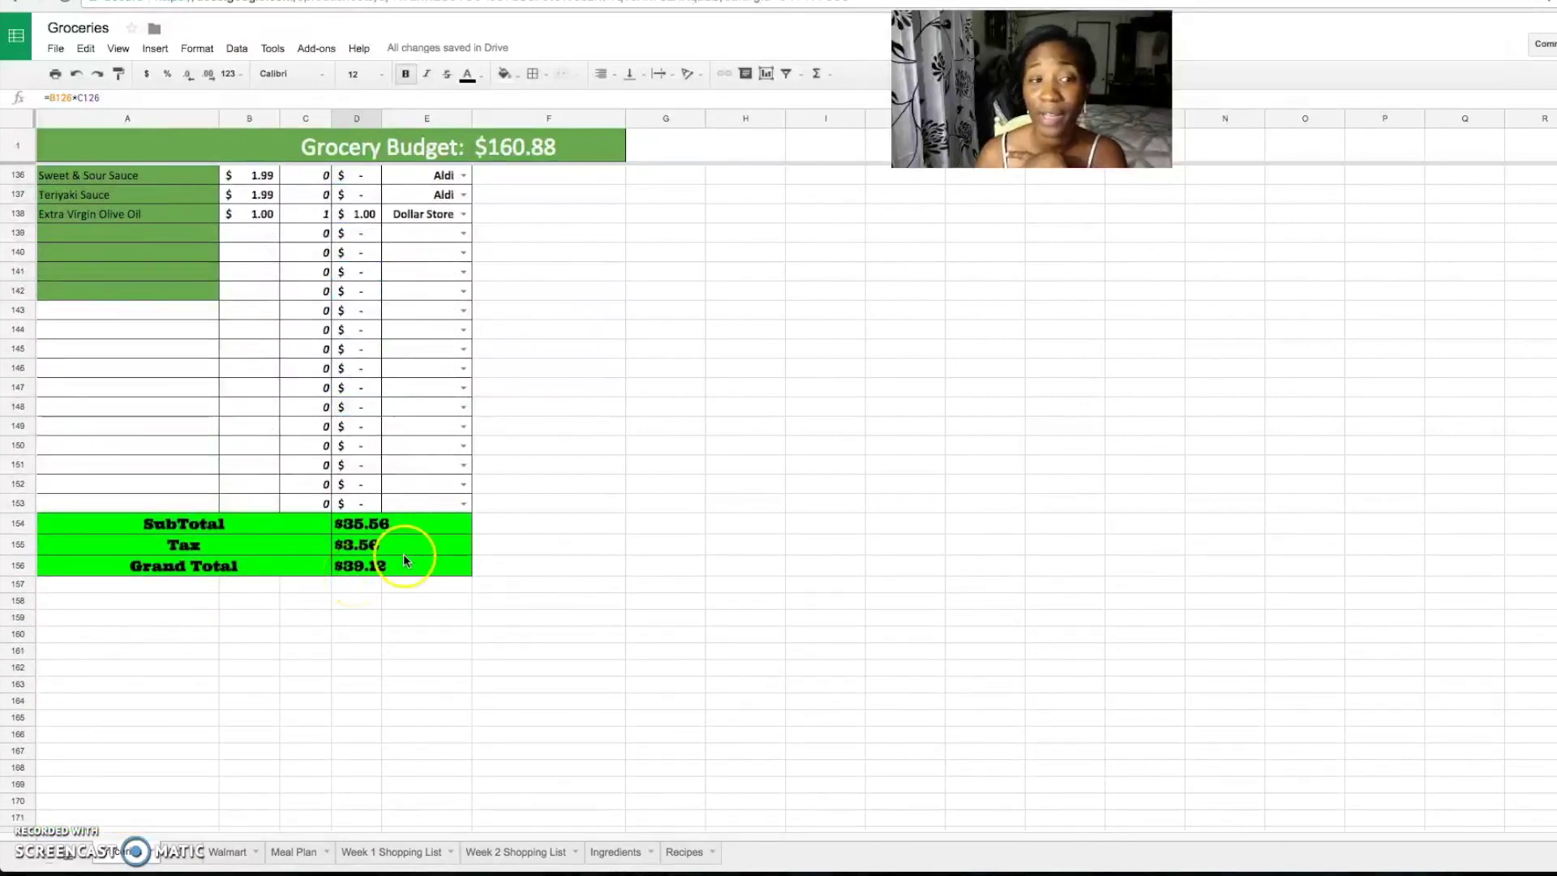
{"action": "scroll", "coordinate": [413, 546], "scroll_direction": "up", "scroll_amount": 15}
{"action": "left_click", "coordinate": [297, 853]}
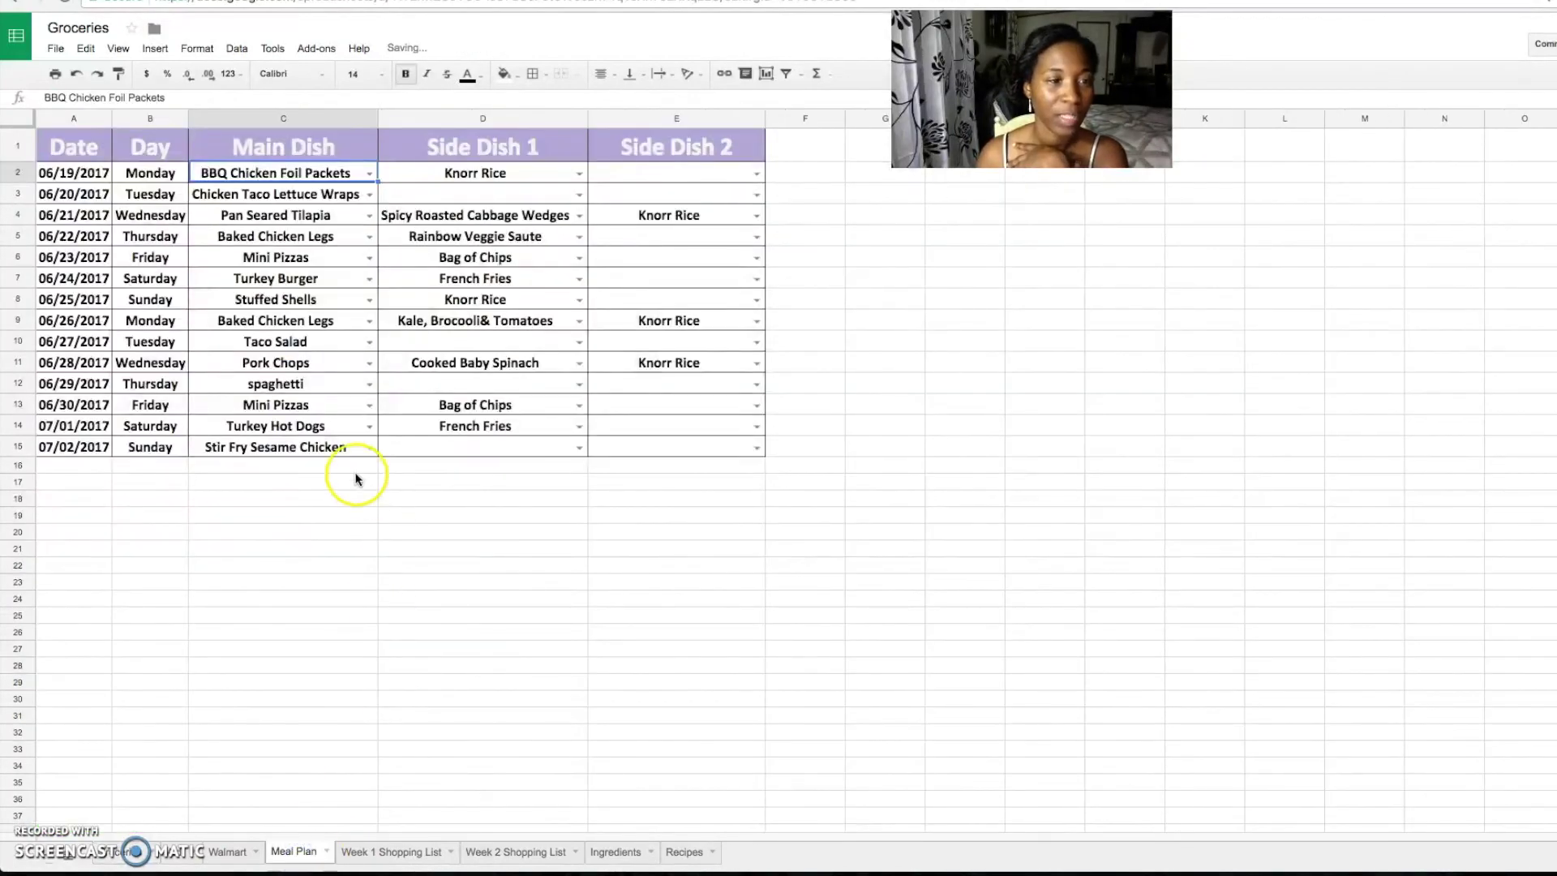
{"action": "left_click", "coordinate": [407, 853]}
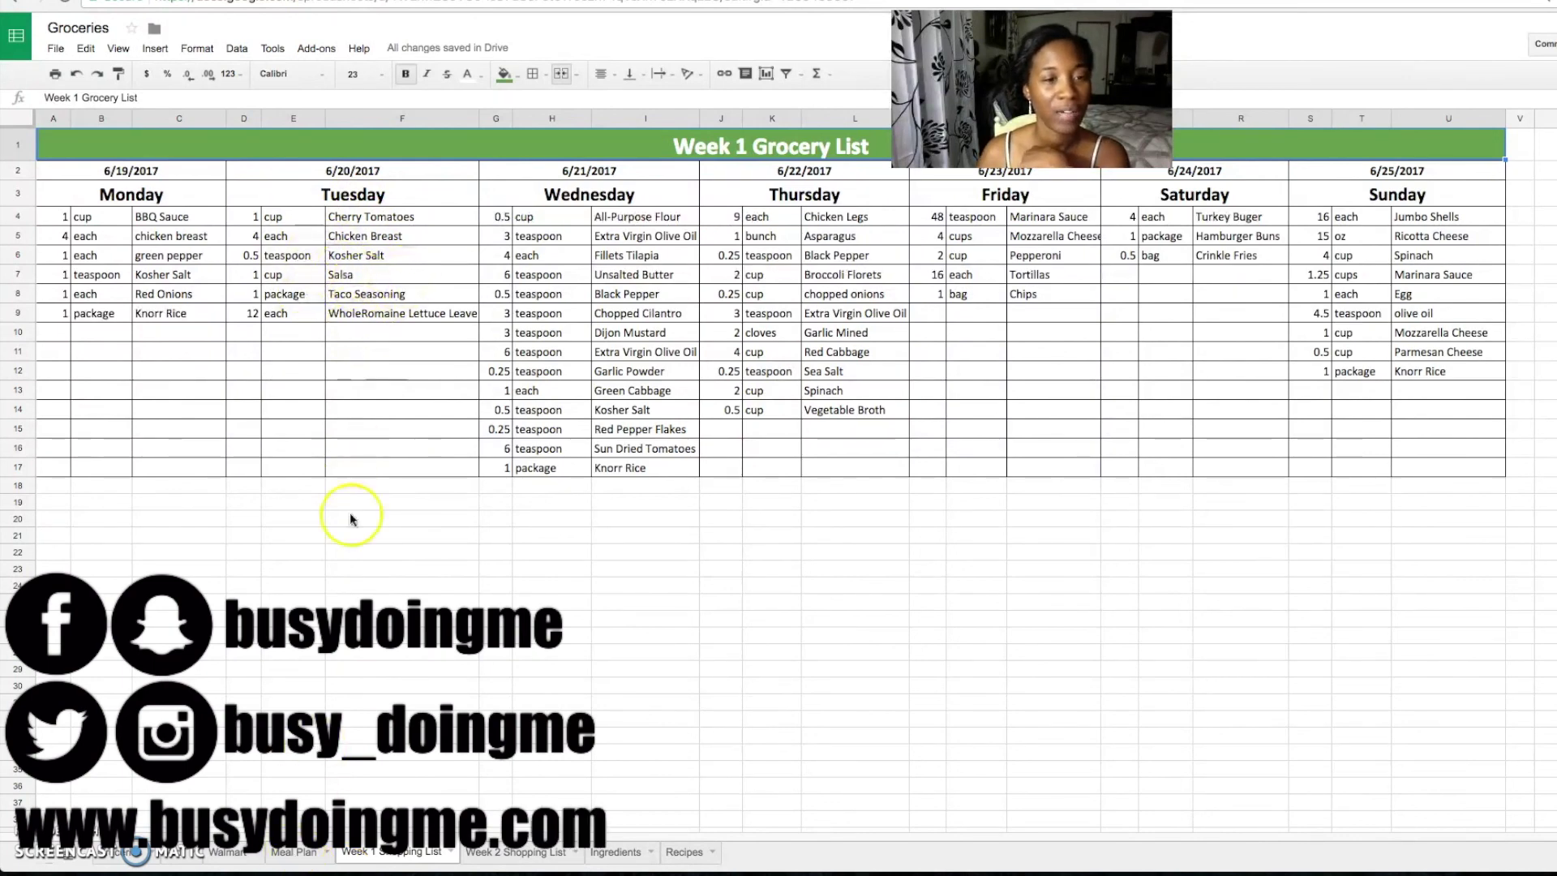
- Look through the recipes in the Ingredients sheet and locate the Chicken Taco Lettuce Wraps rows
{"action": "left_click", "coordinate": [625, 858]}
{"action": "scroll", "coordinate": [167, 525], "scroll_direction": "down", "scroll_amount": 6}
{"action": "scroll", "coordinate": [168, 529], "scroll_direction": "down", "scroll_amount": 10}
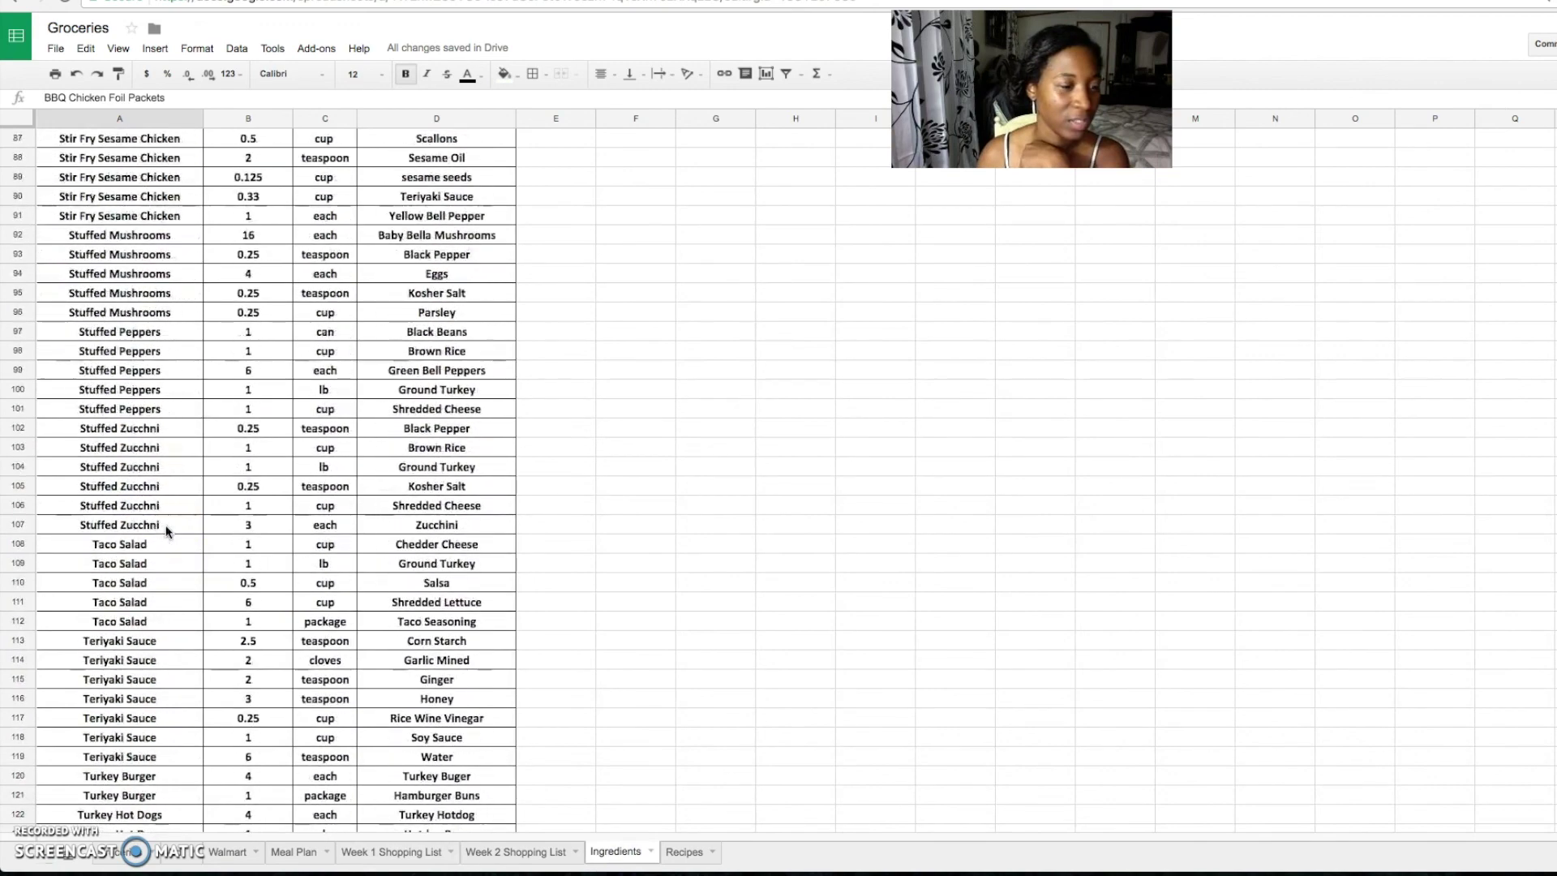
{"action": "scroll", "coordinate": [168, 531], "scroll_direction": "down", "scroll_amount": 3}
{"action": "scroll", "coordinate": [168, 531], "scroll_direction": "down", "scroll_amount": 2}
{"action": "scroll", "coordinate": [168, 532], "scroll_direction": "up", "scroll_amount": 12}
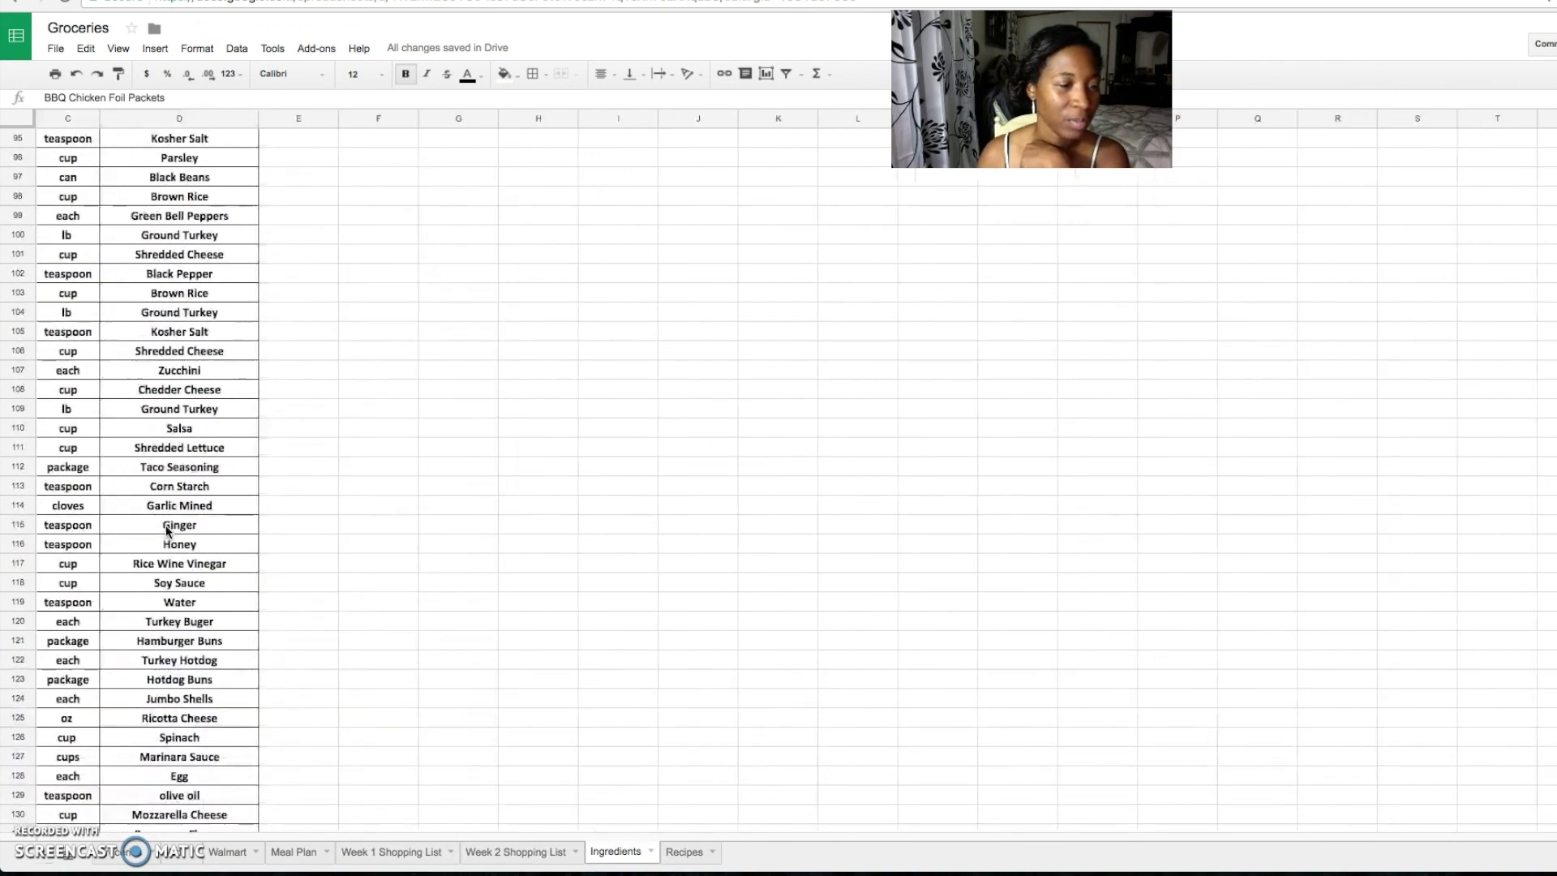
{"action": "scroll", "coordinate": [168, 531], "scroll_direction": "up", "scroll_amount": 1}
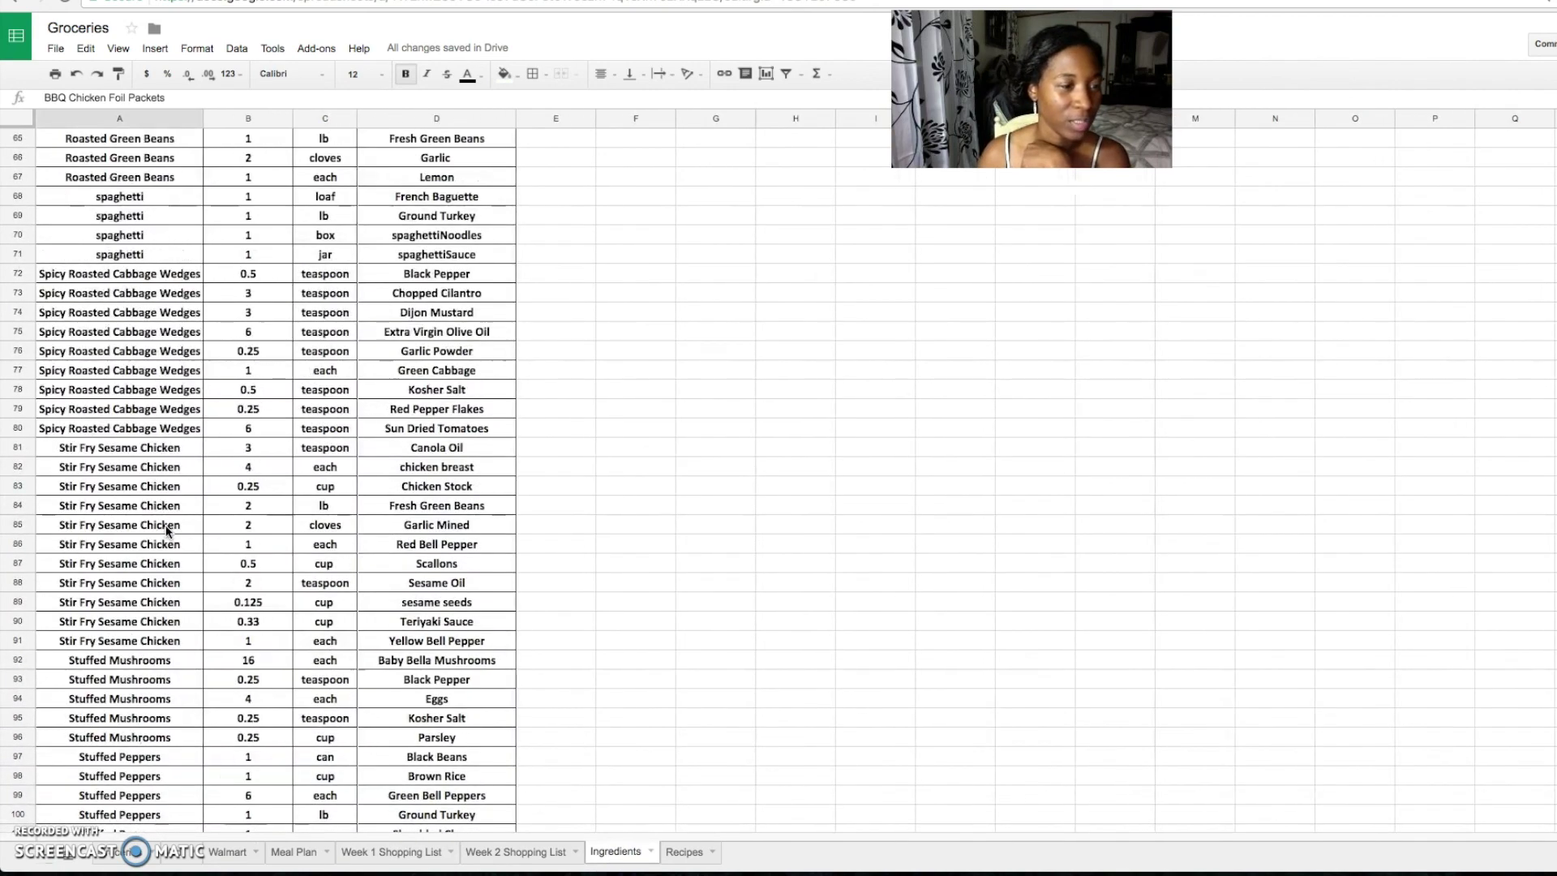
{"action": "scroll", "coordinate": [168, 531], "scroll_direction": "up", "scroll_amount": 15}
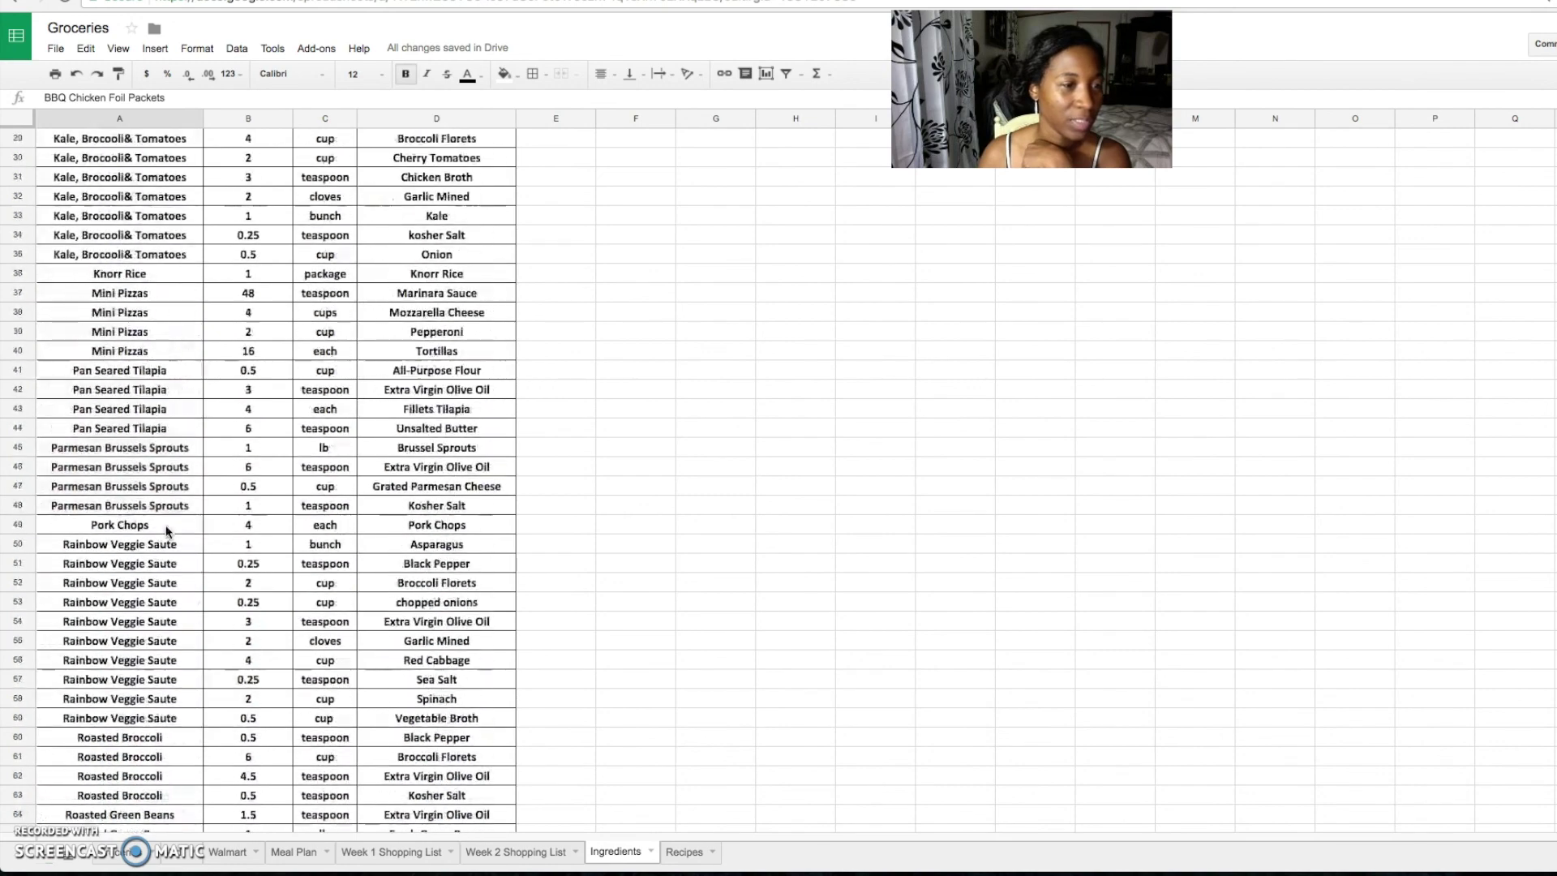
{"action": "scroll", "coordinate": [168, 531], "scroll_direction": "up", "scroll_amount": 5}
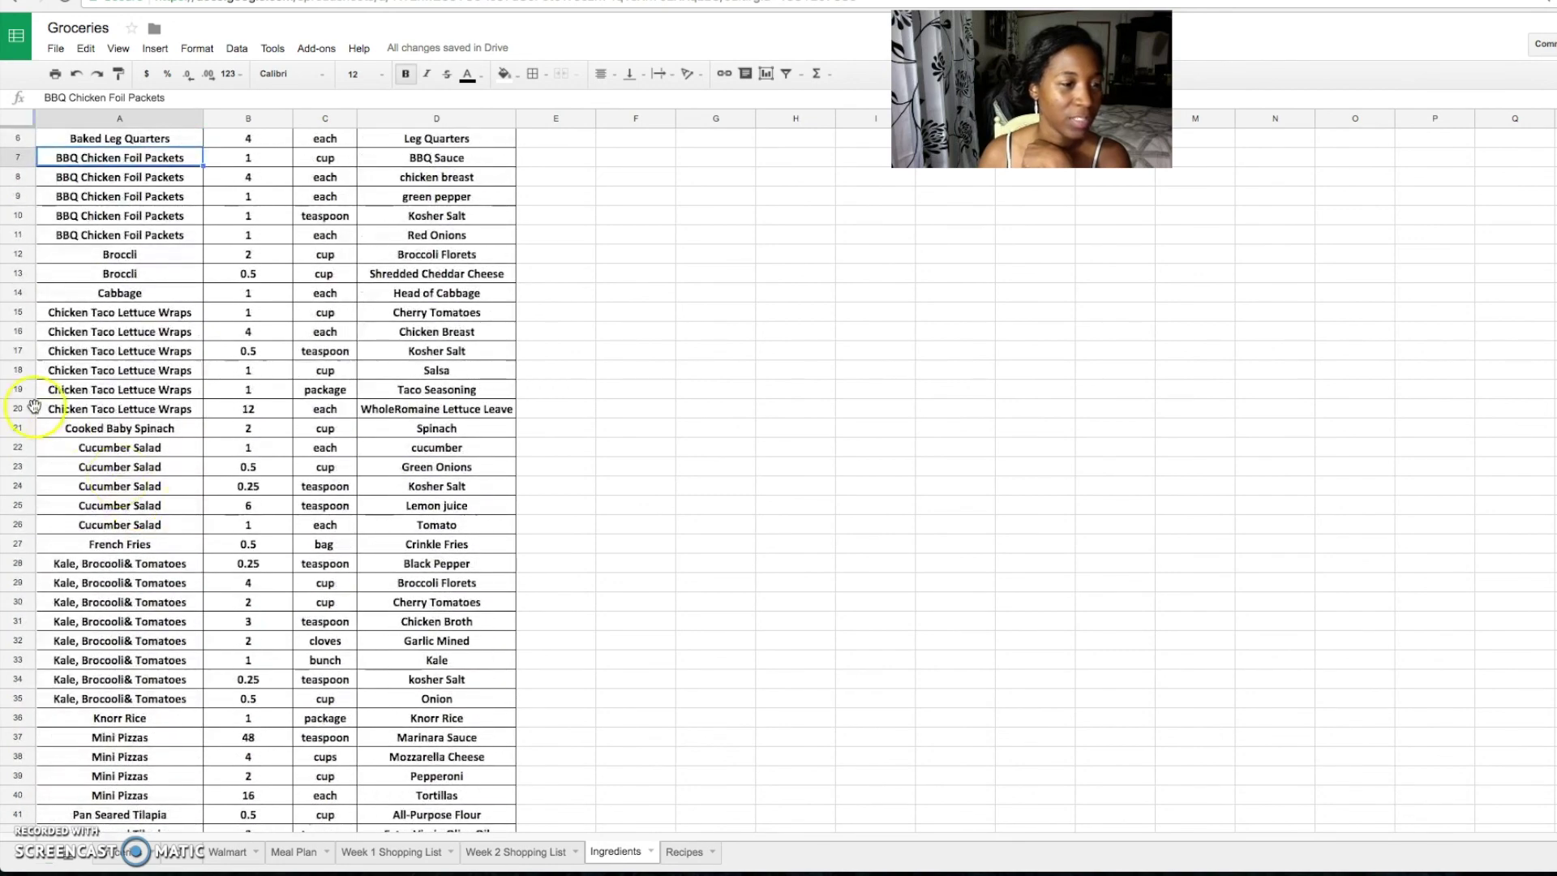
- Insert three rows below row 20 in the Ingredients sheet and fill Chicken Taco Lettuce Wraps into them as the recipe name
{"action": "right_click", "coordinate": [18, 411]}
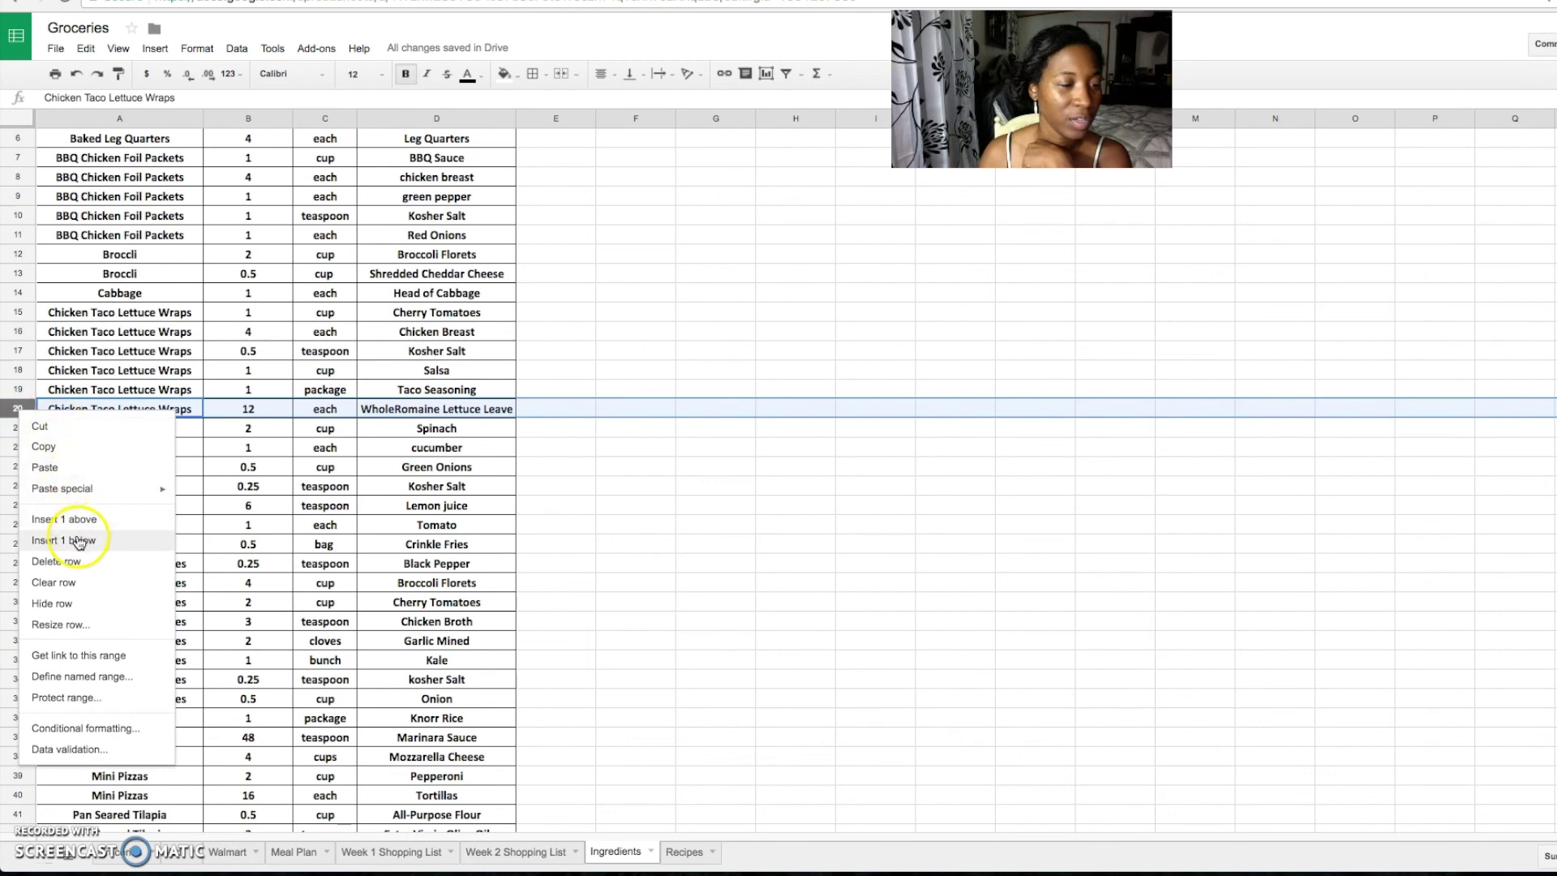
{"action": "left_click", "coordinate": [79, 541]}
{"action": "right_click", "coordinate": [17, 426]}
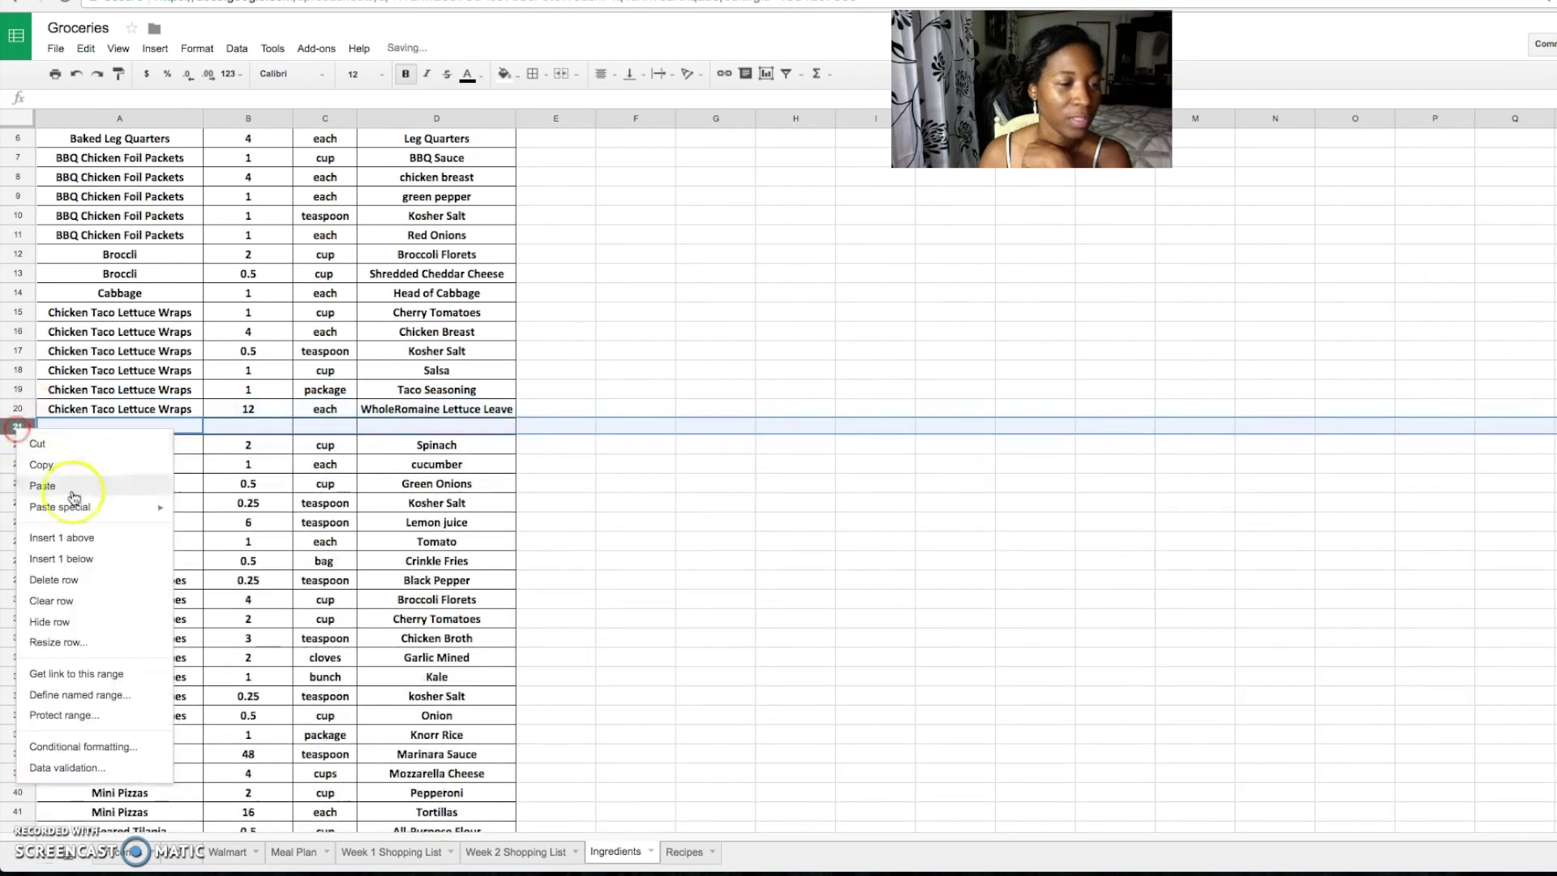
{"action": "left_click", "coordinate": [71, 558]}
{"action": "right_click", "coordinate": [17, 443]}
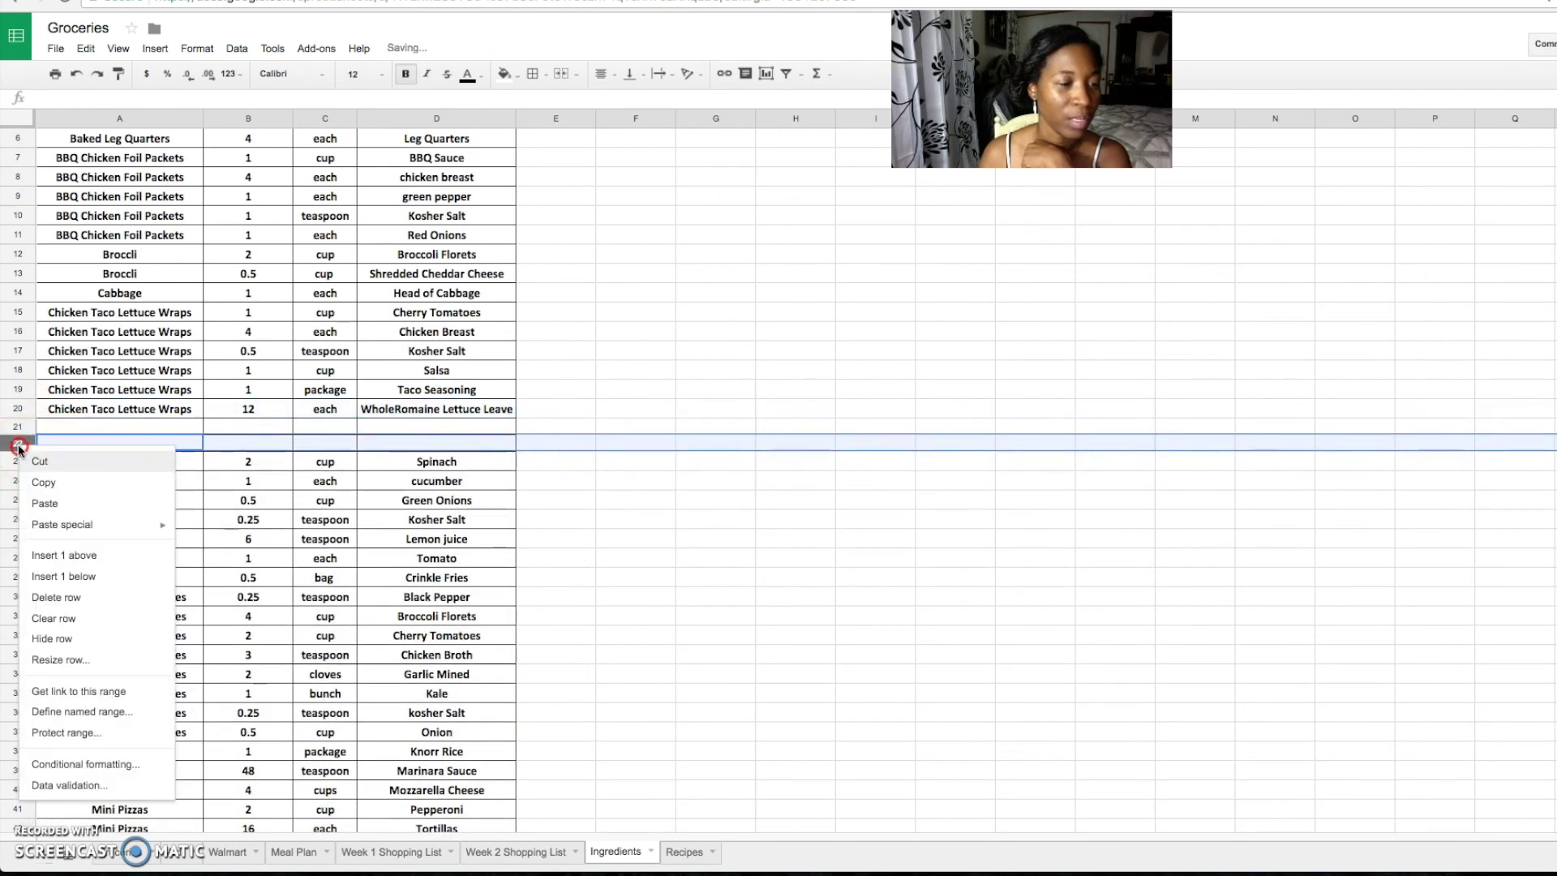
{"action": "left_click", "coordinate": [73, 574]}
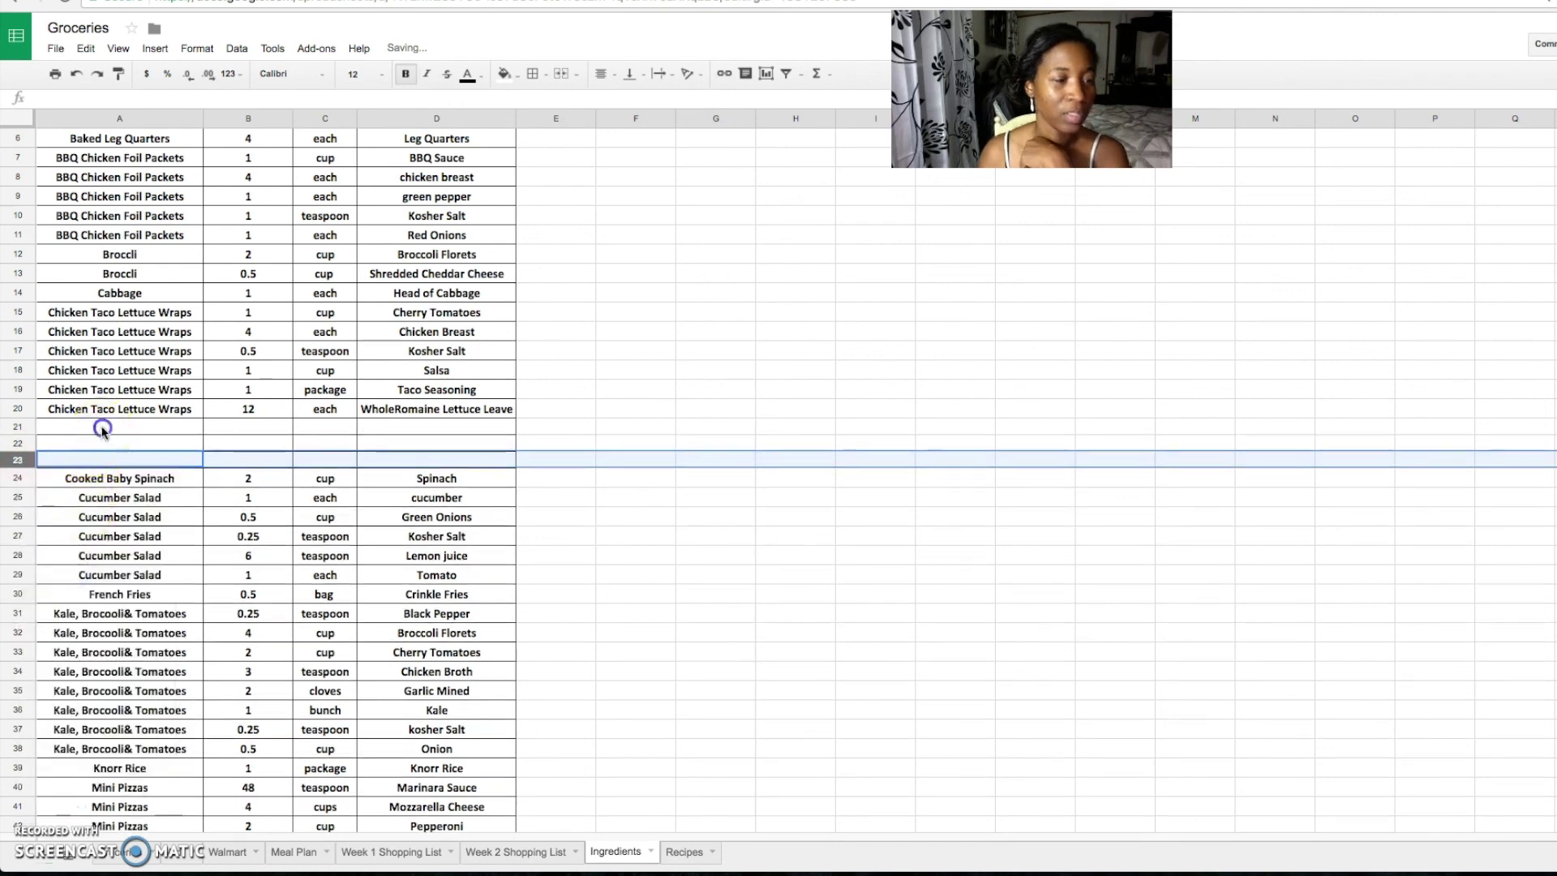
{"action": "left_click", "coordinate": [131, 411]}
{"action": "left_click_drag", "start_coordinate": [202, 418], "coordinate": [198, 461]}
- Add 1 cup of Shredded Cheddar Cheese to the Chicken Taco Lettuce Wraps in row 21
{"action": "left_click", "coordinate": [269, 429]}
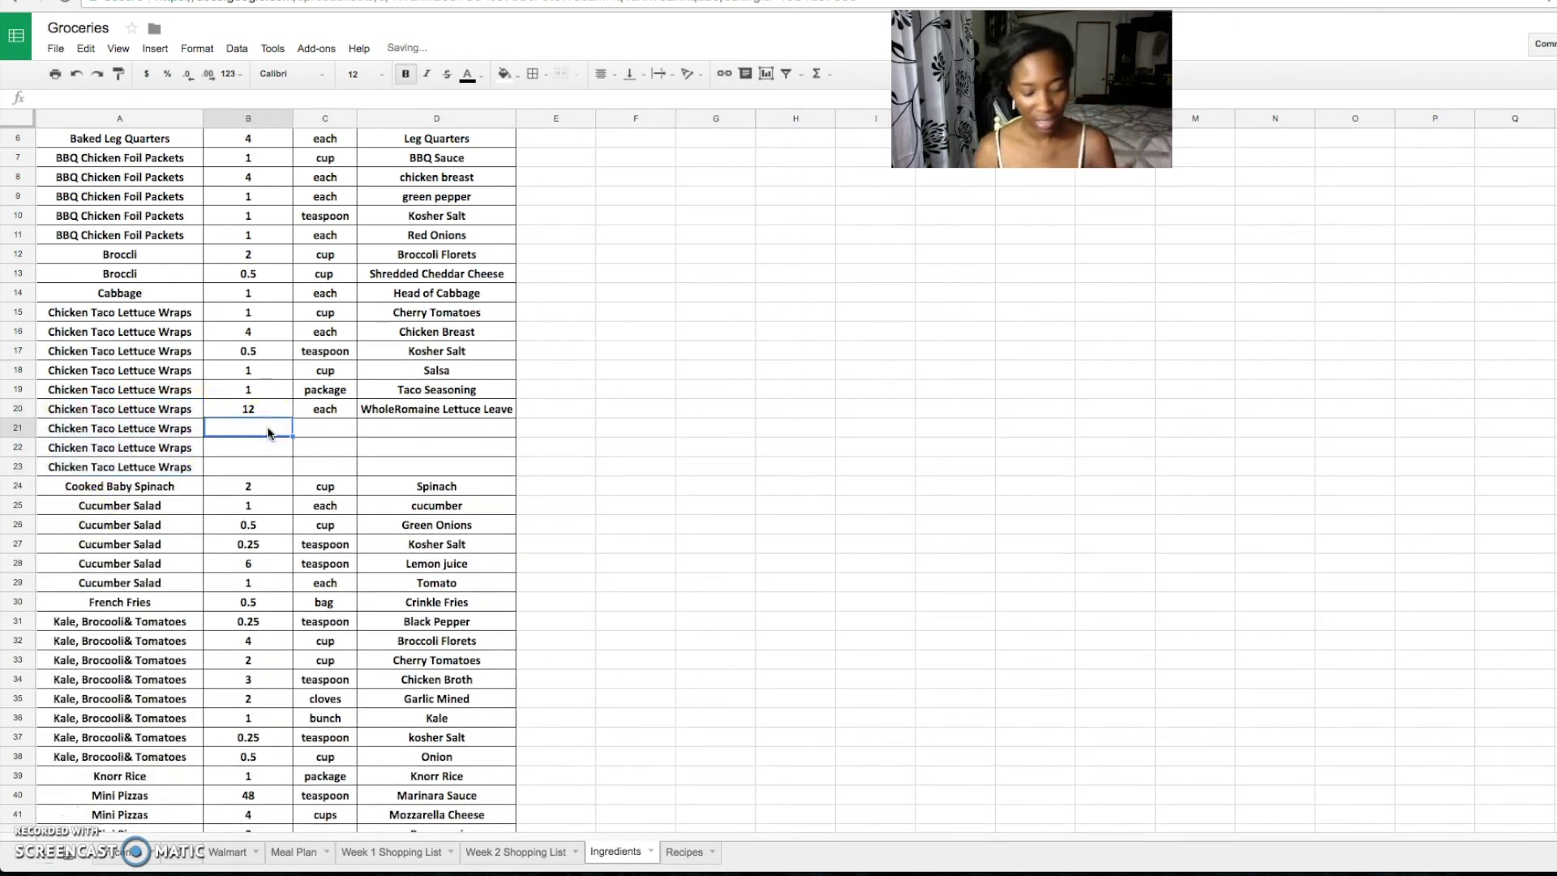
{"action": "type", "text": "1"}
{"action": "key", "text": "Tab"}
{"action": "type", "text": "cup"}
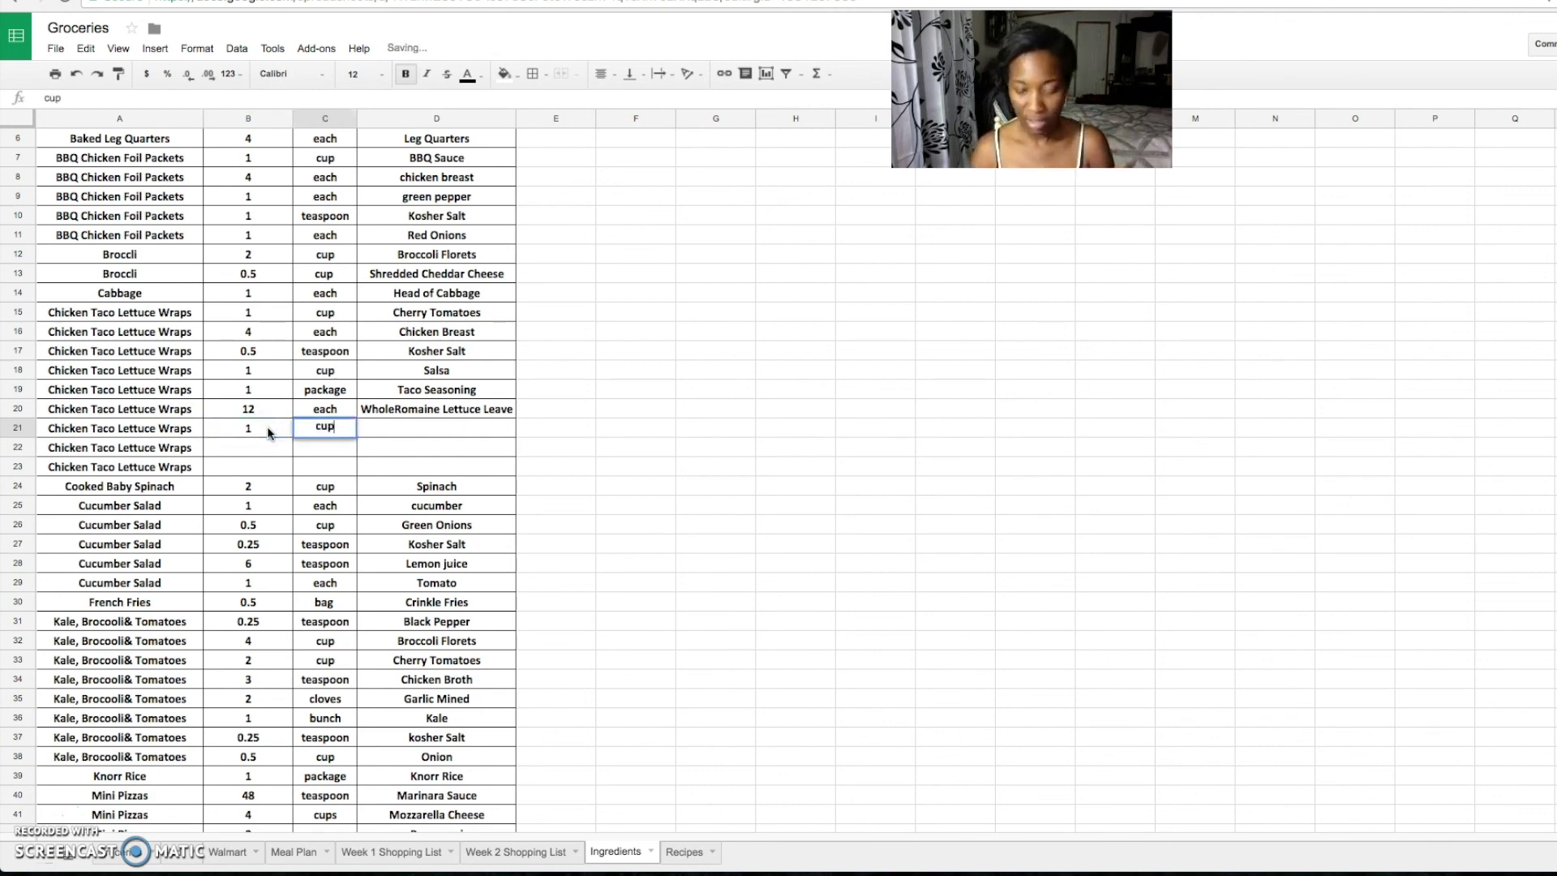
{"action": "key", "text": "Tab"}
{"action": "type", "text": "Shre"}
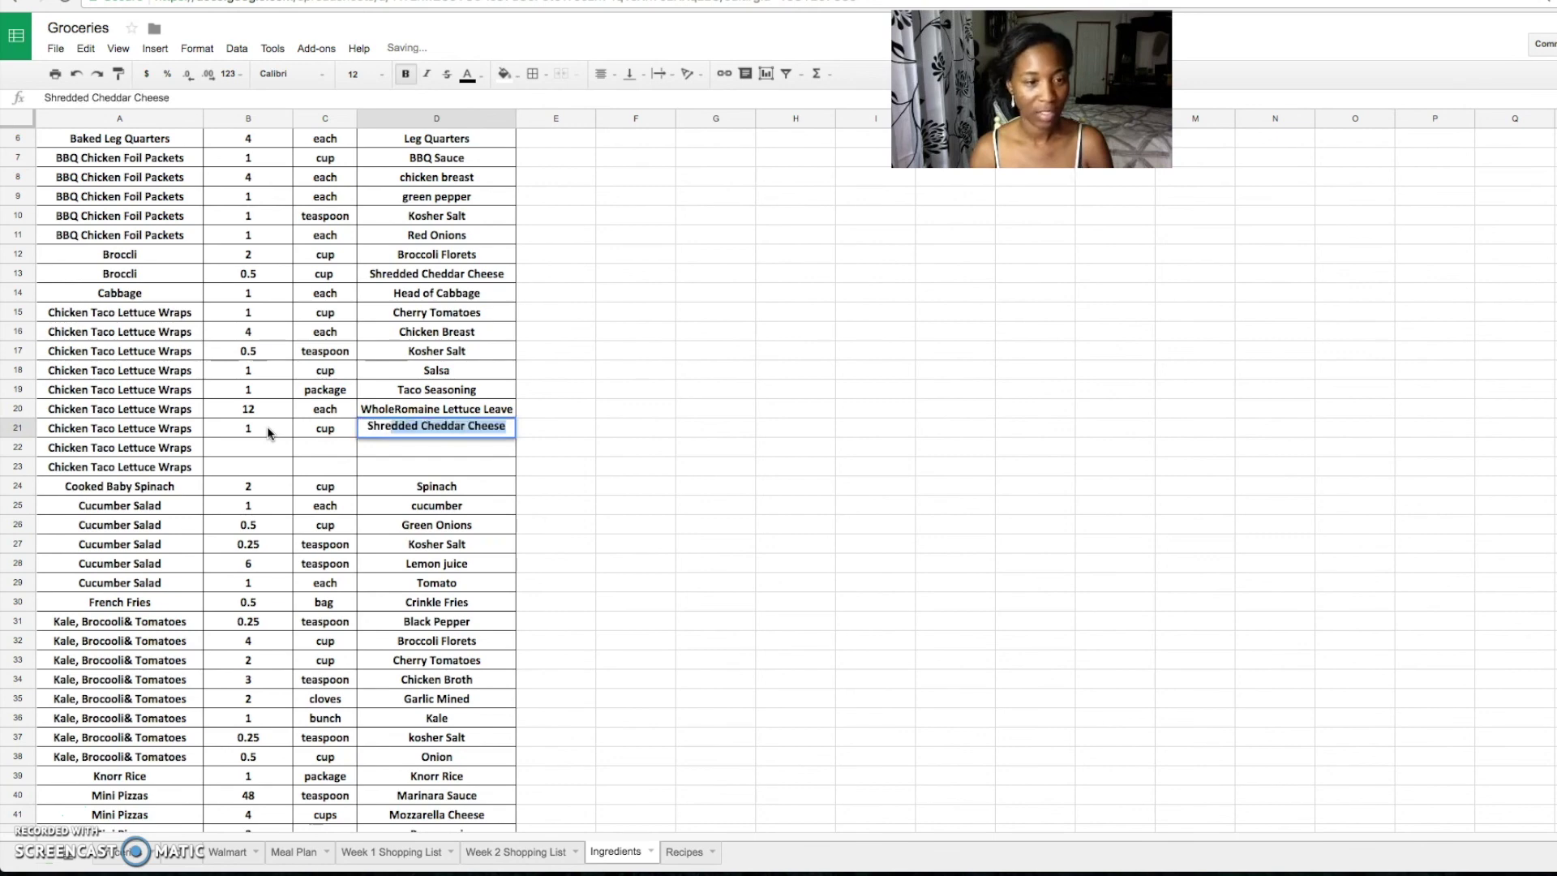
{"action": "key", "text": "Return"}
- Add 0.5 cup of Sour Cream to the Chicken Taco Lettuce Wraps in row 22
{"action": "type", "text": "0.5"}
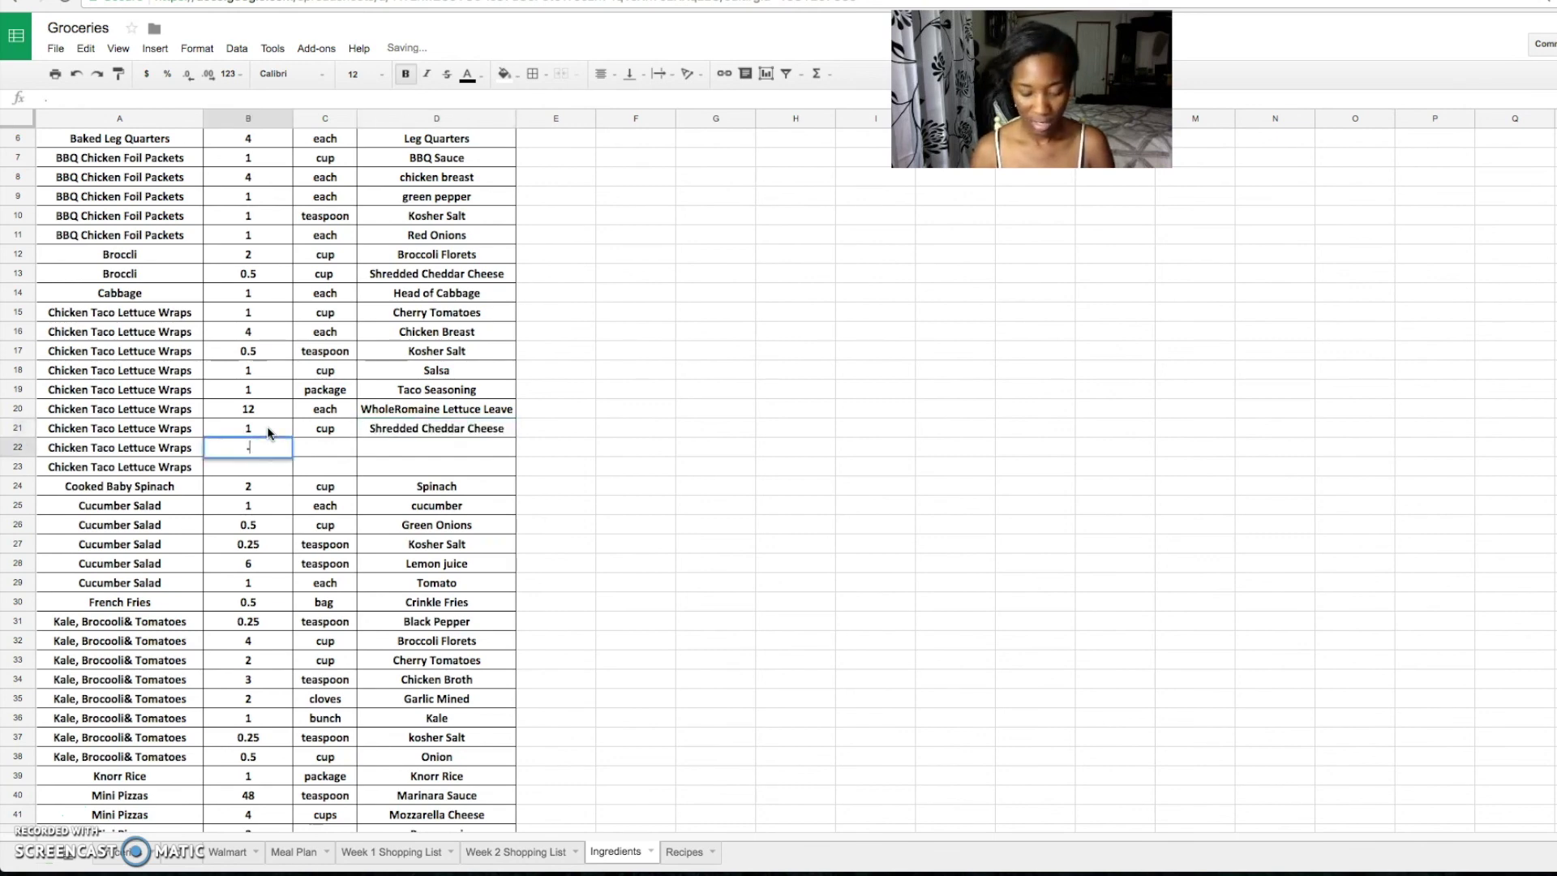
{"action": "key", "text": "Tab"}
{"action": "type", "text": "cup"}
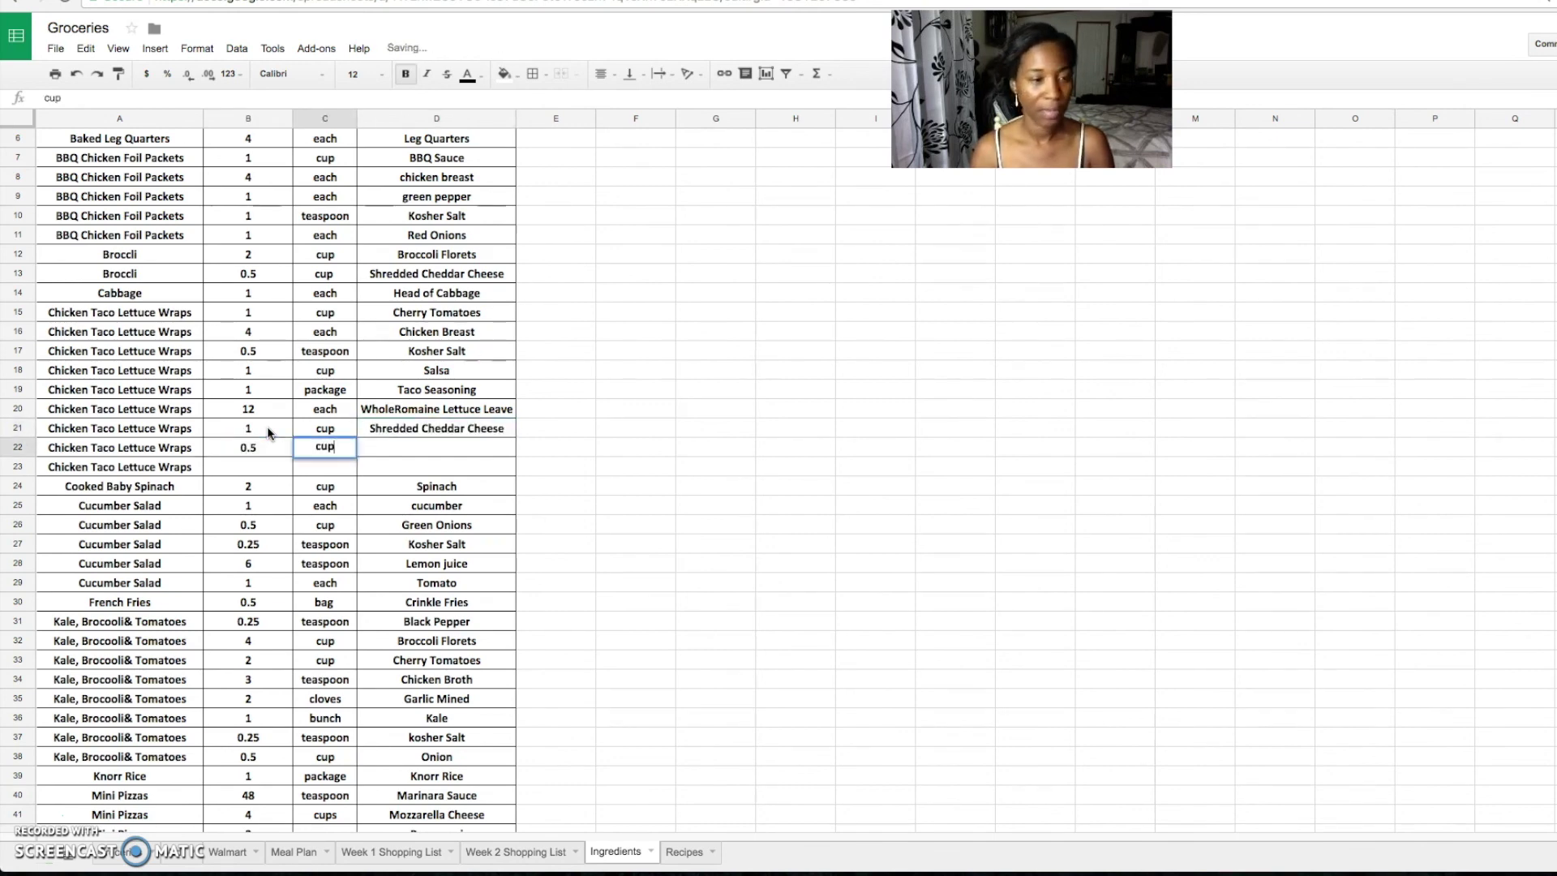
{"action": "key", "text": "Tab"}
{"action": "type", "text": "Sour"}
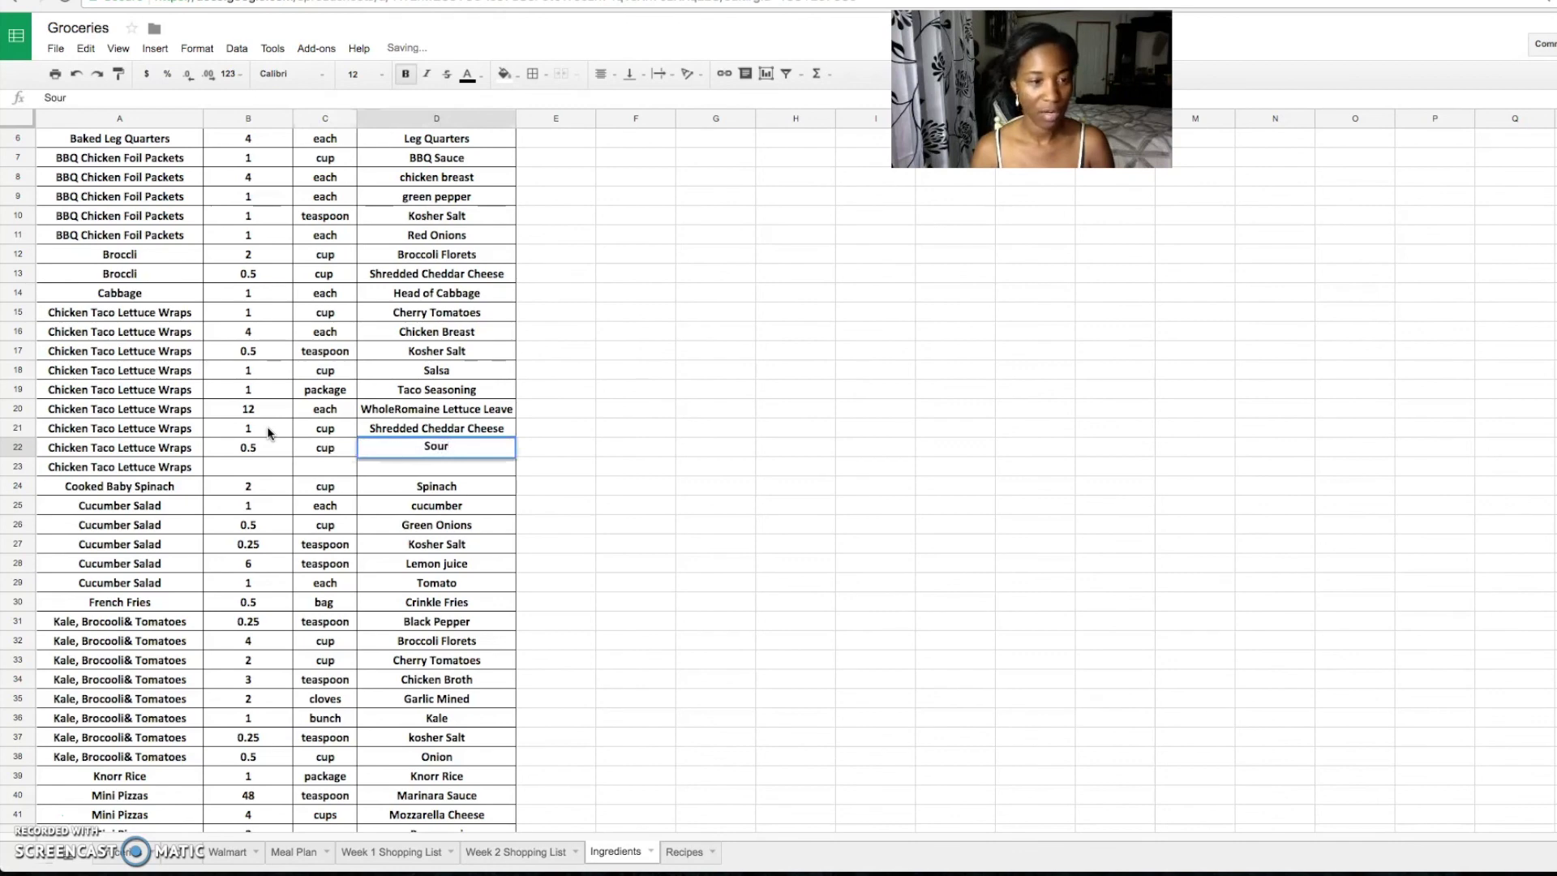
{"action": "type", "text": " Cream"}
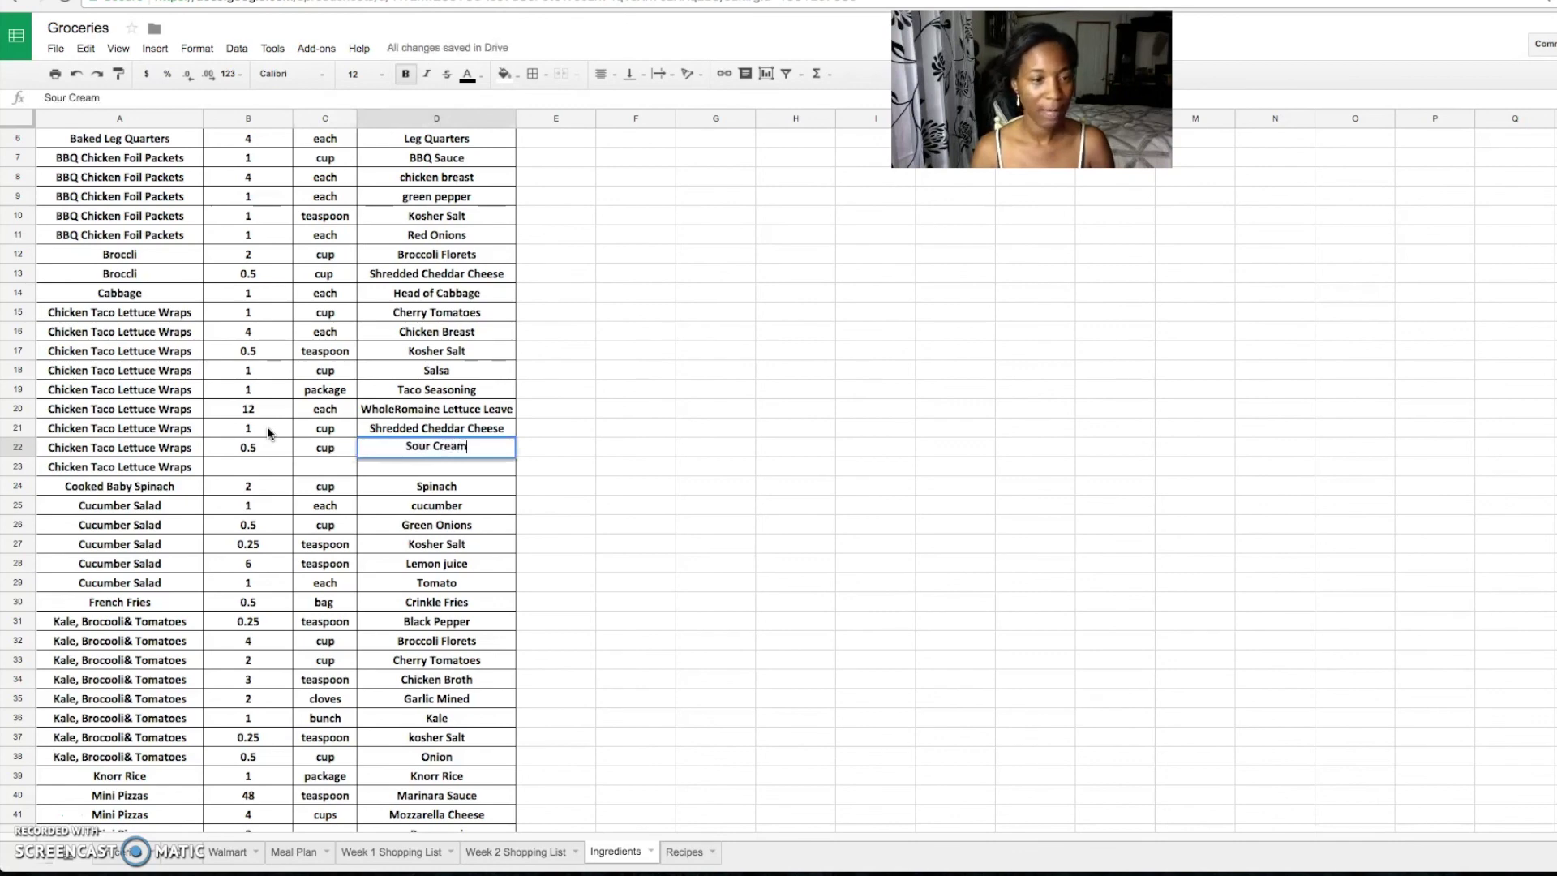
{"action": "left_click", "coordinate": [233, 466]}
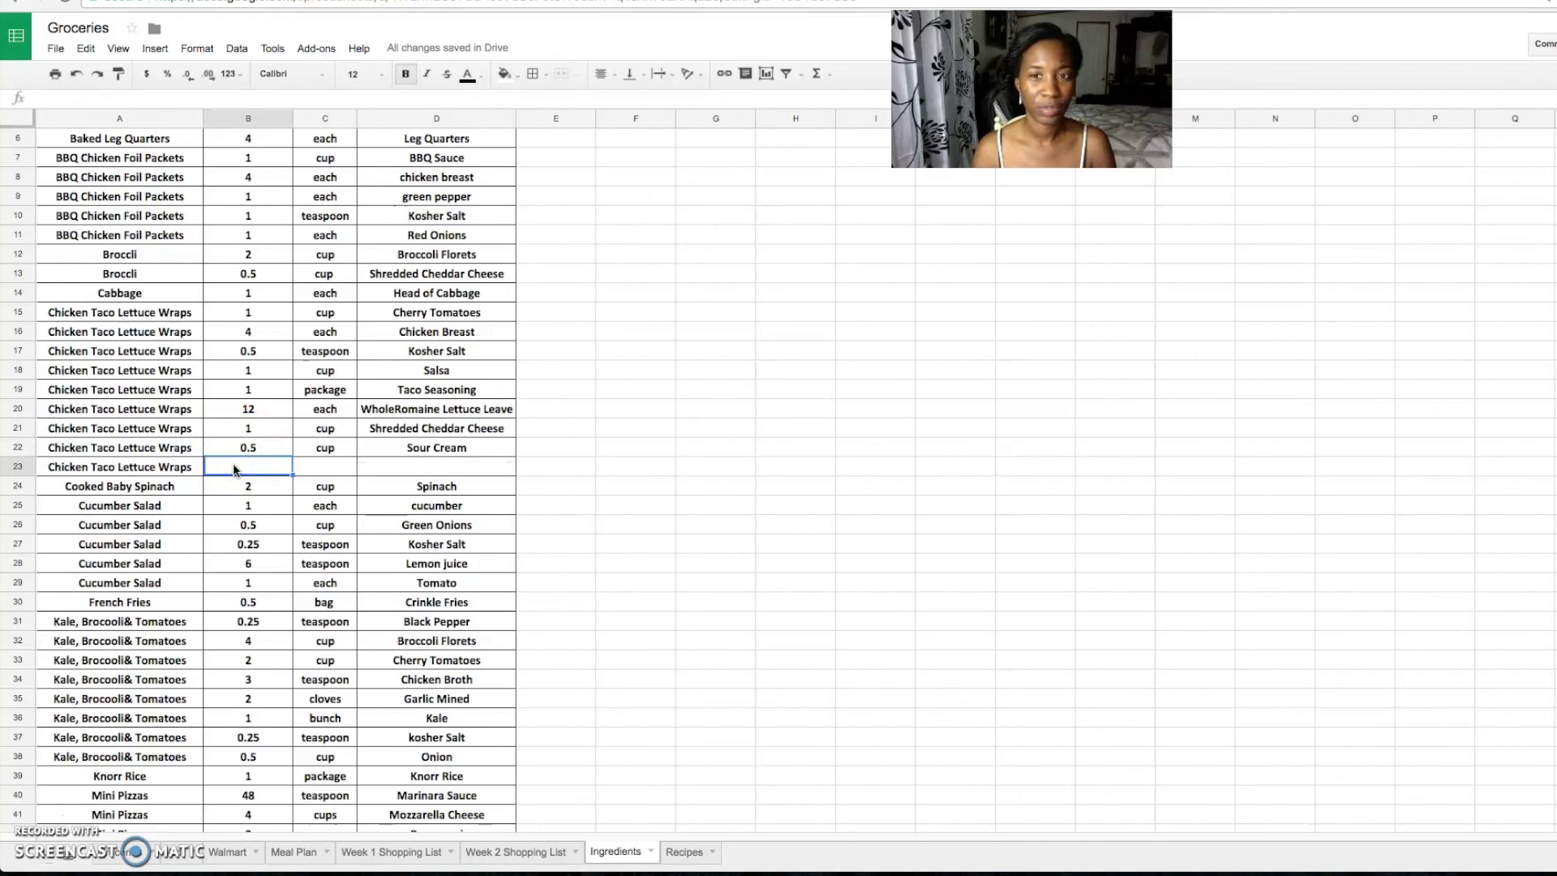
- Delete the unused Chicken Taco Lettuce Wraps row 23
{"action": "right_click", "coordinate": [18, 466]}
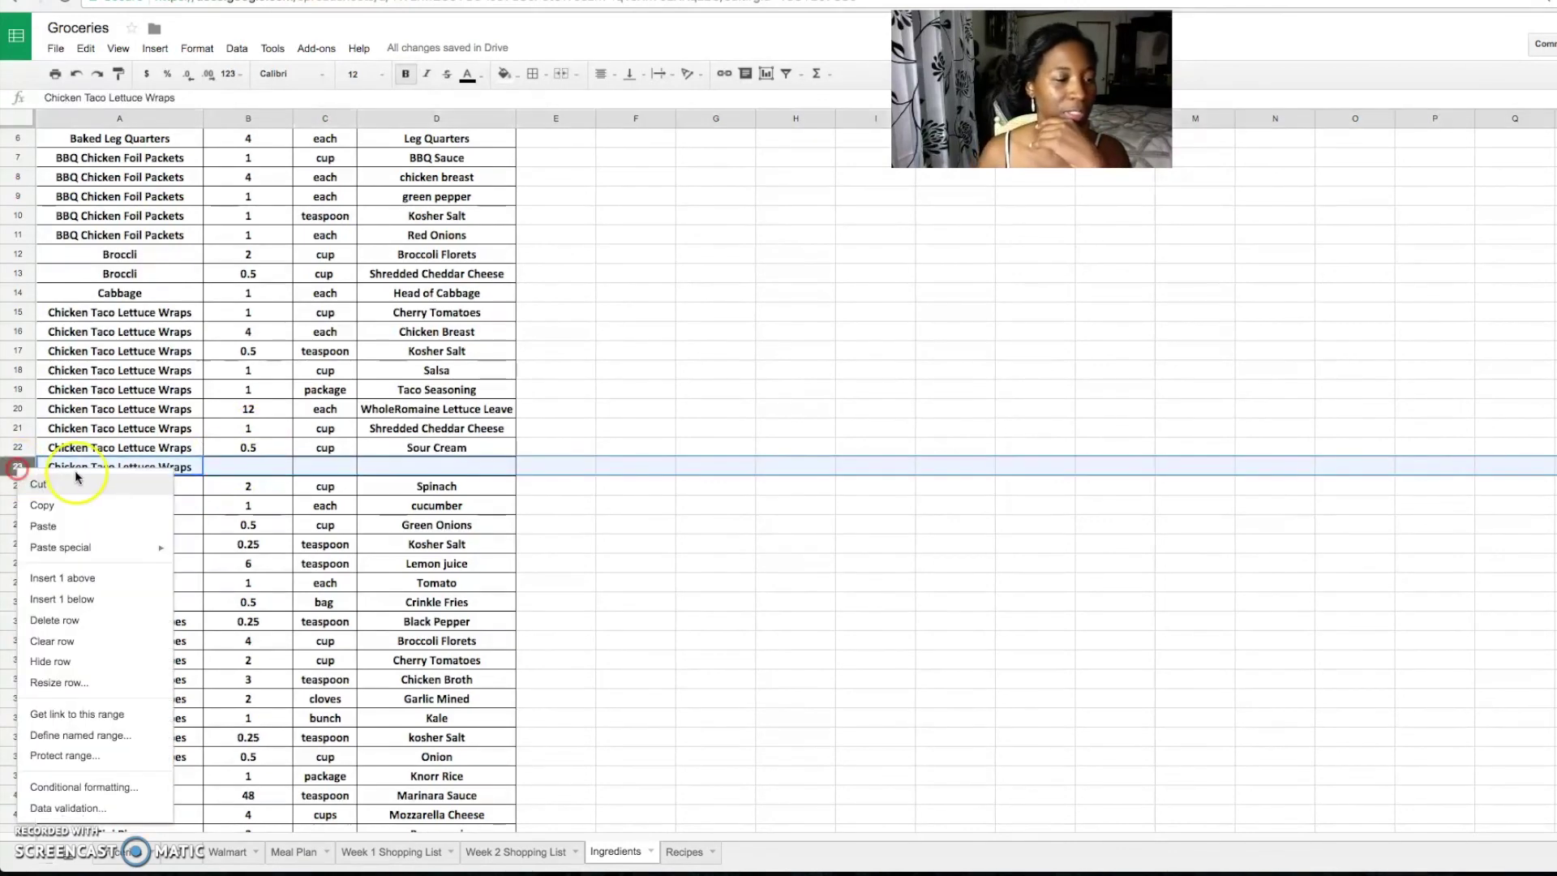
{"action": "left_click", "coordinate": [56, 620]}
{"action": "left_click", "coordinate": [636, 429]}
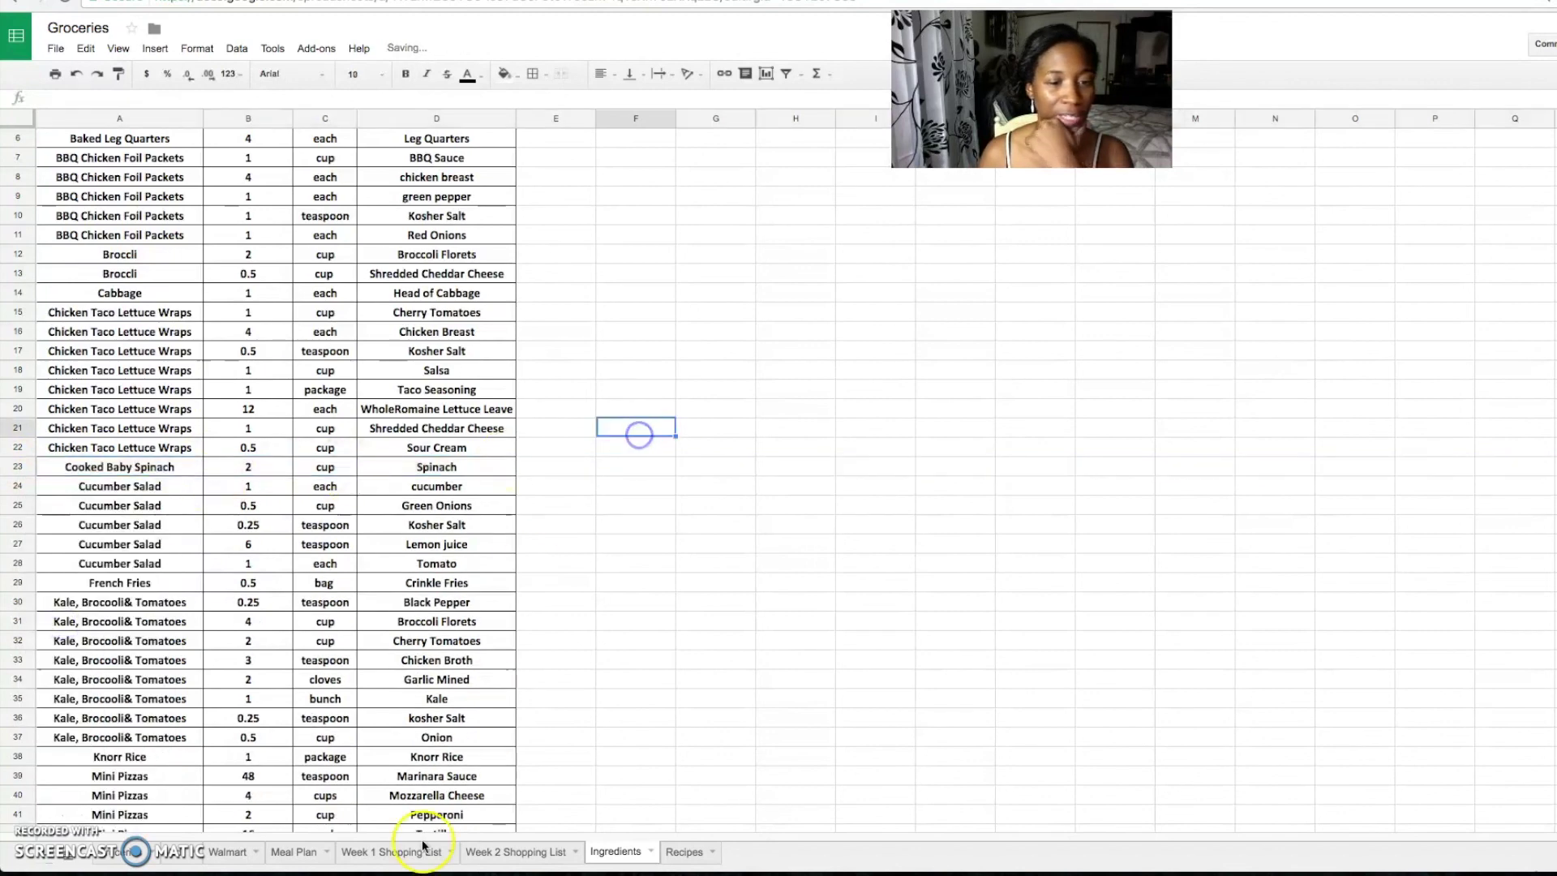
- Compare Tuesday's ingredients in the Week 1 Shopping List with the Chicken Taco Lettuce Wraps rows in the Ingredients sheet
{"action": "left_click", "coordinate": [385, 851]}
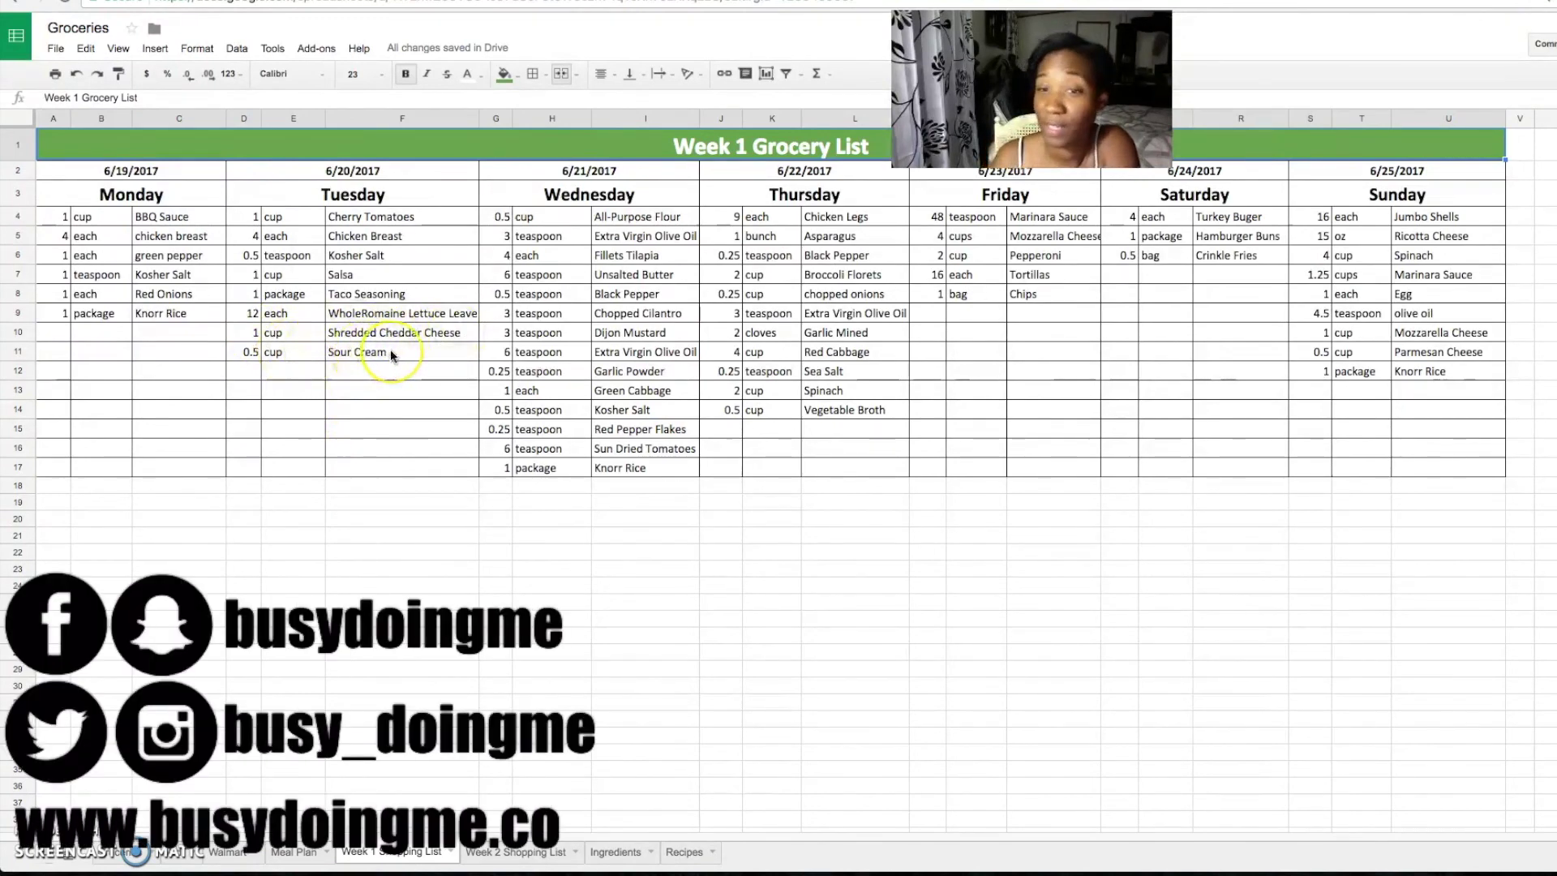
{"action": "left_click", "coordinate": [617, 850]}
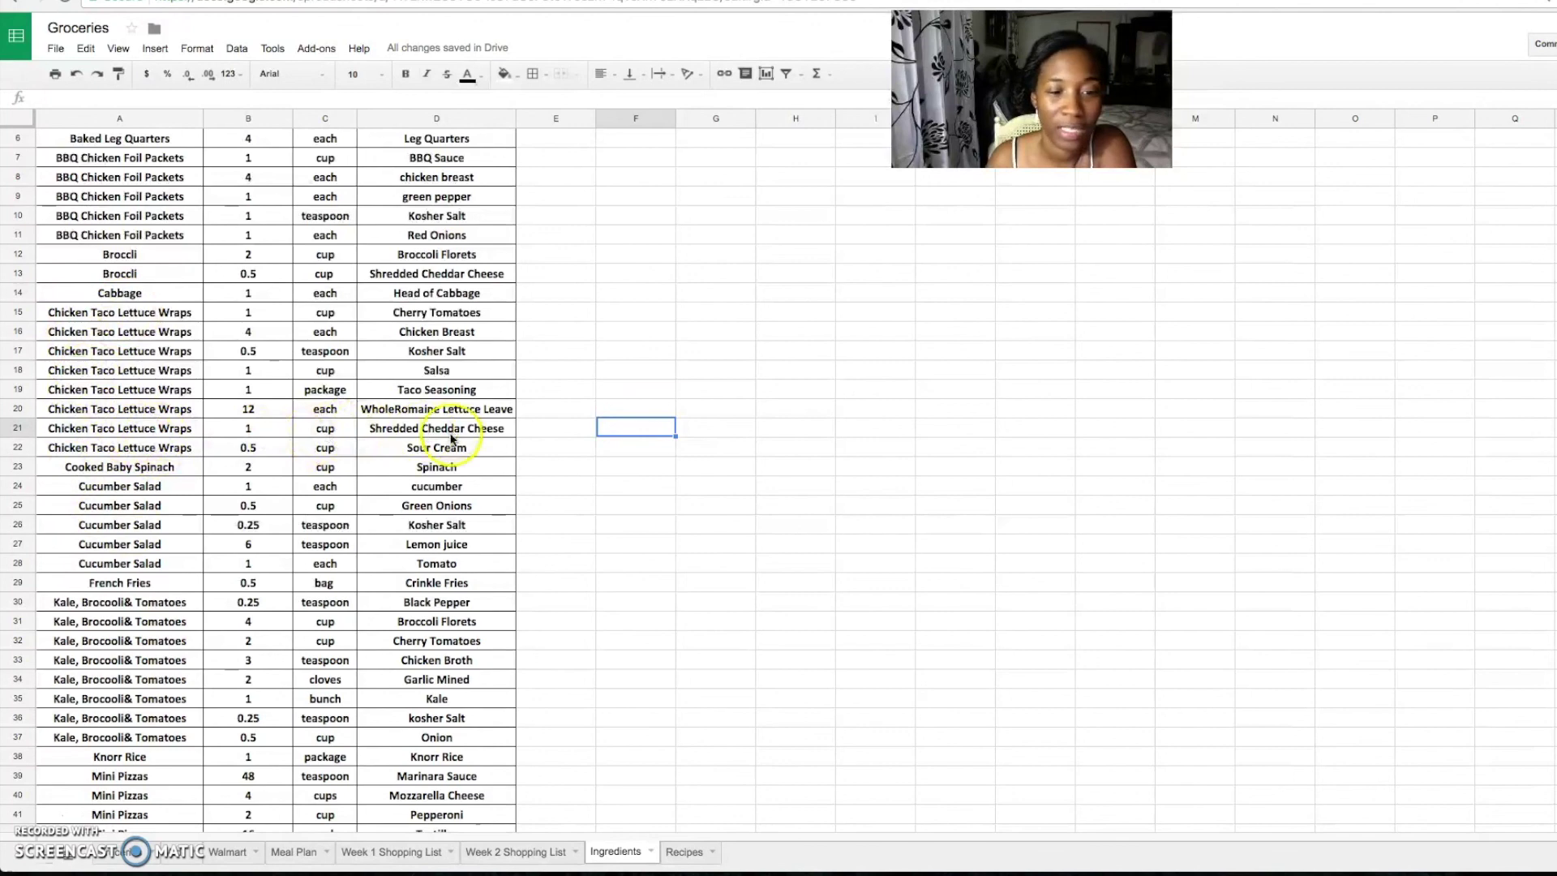
{"action": "left_click", "coordinate": [395, 851]}
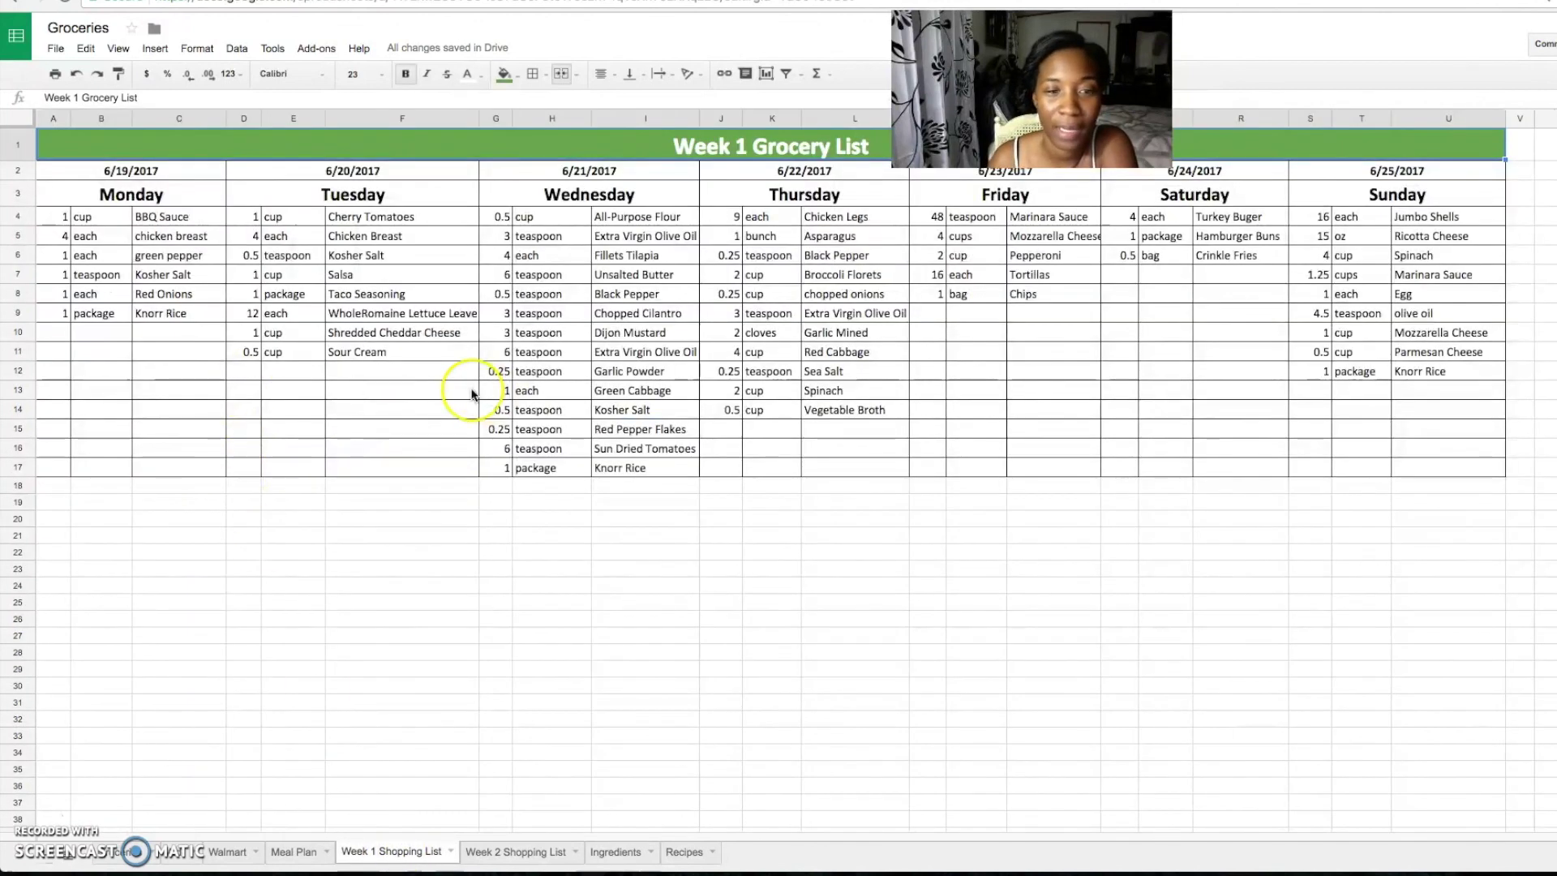